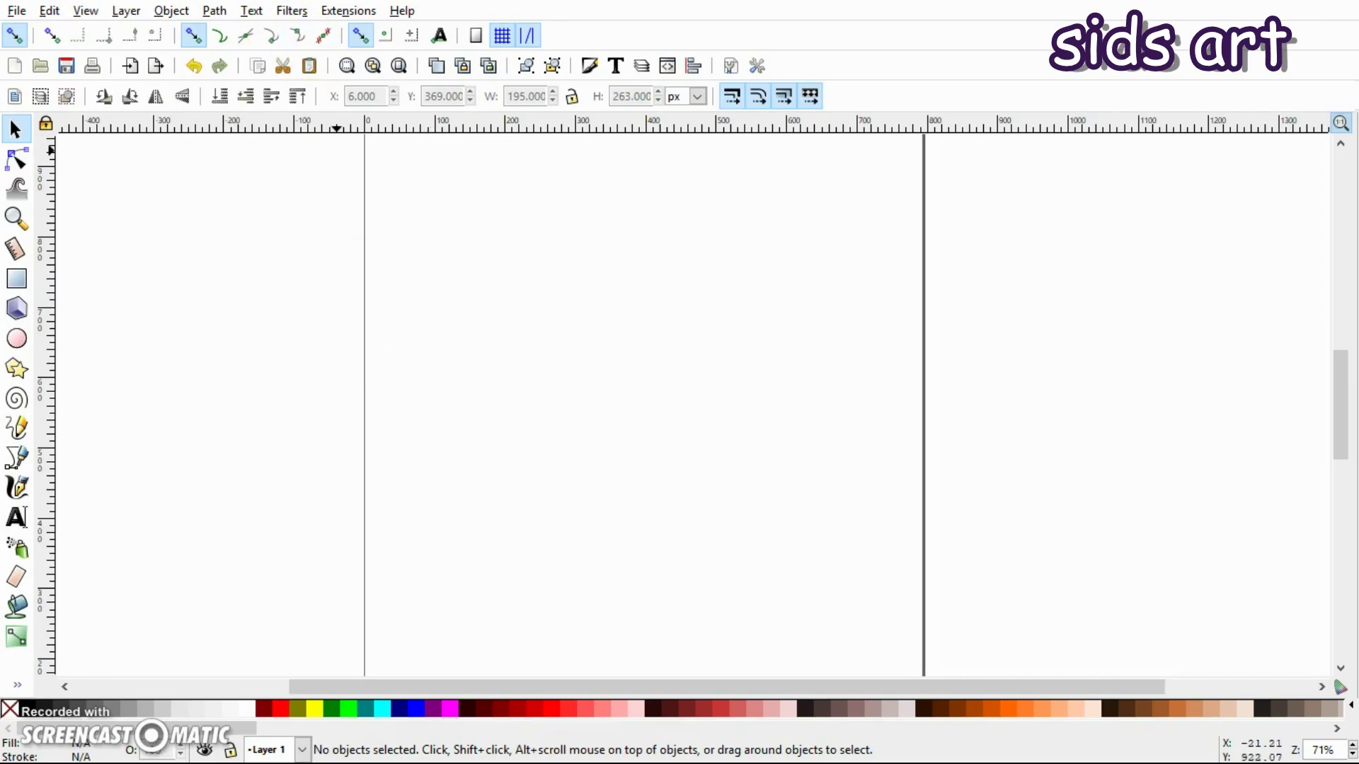
# - Turn off the page border in the document properties
pyautogui.click(85, 10)
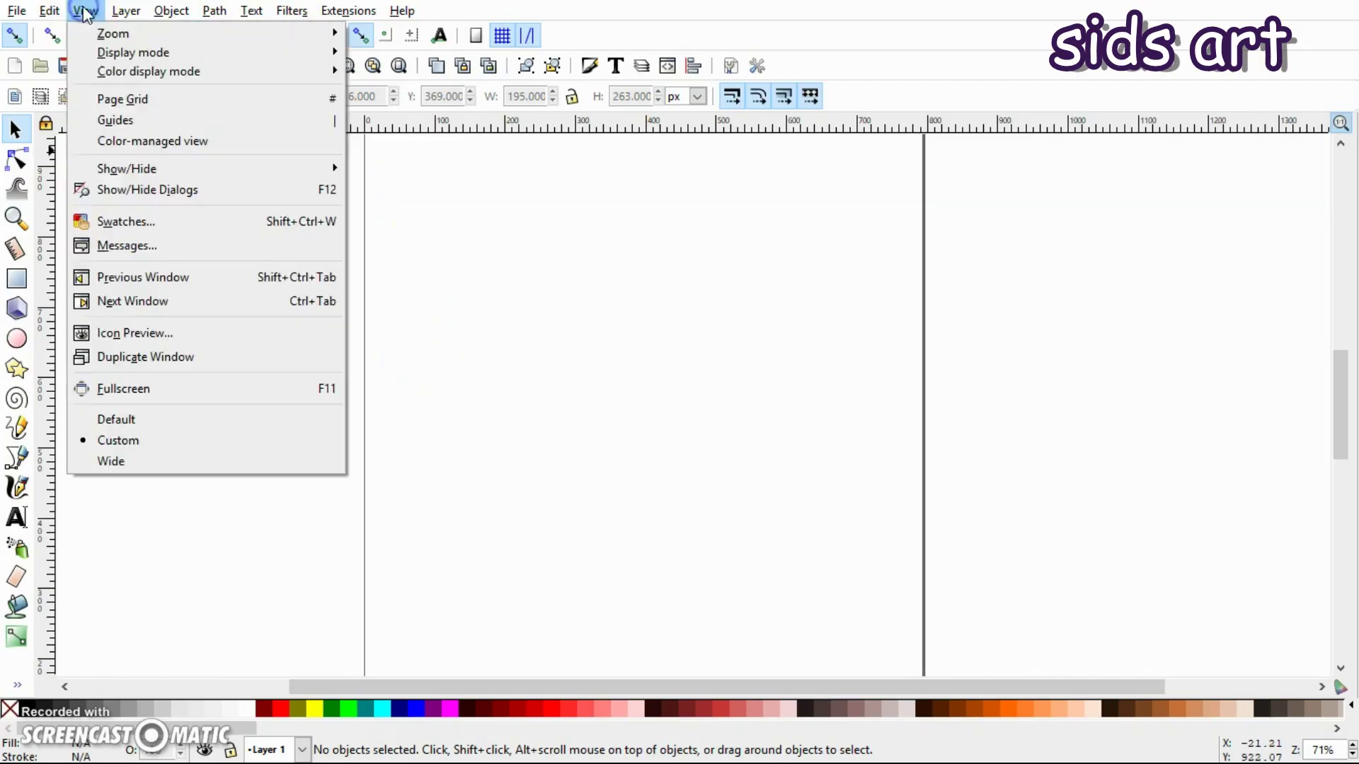
pyautogui.moveTo(339, 41)
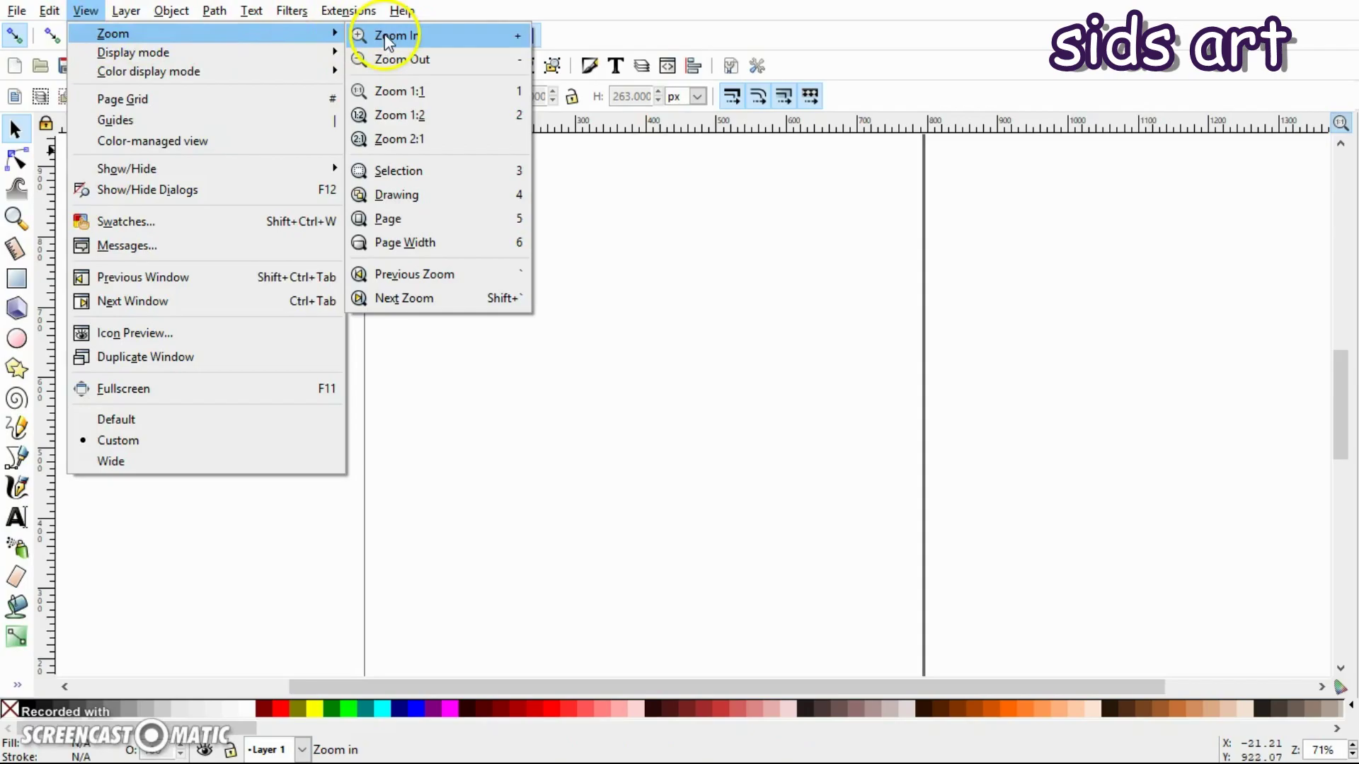
pyautogui.click(390, 90)
pyautogui.click(16, 11)
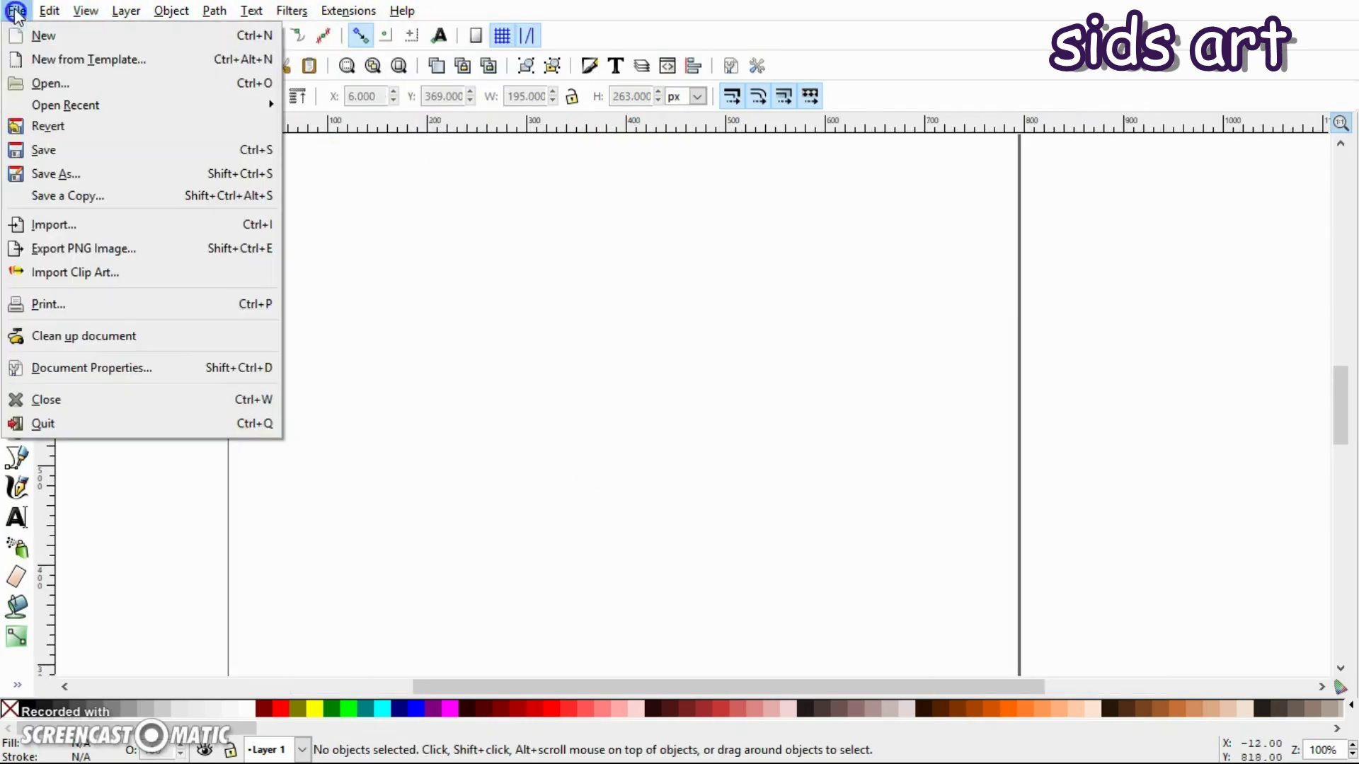
pyautogui.click(85, 365)
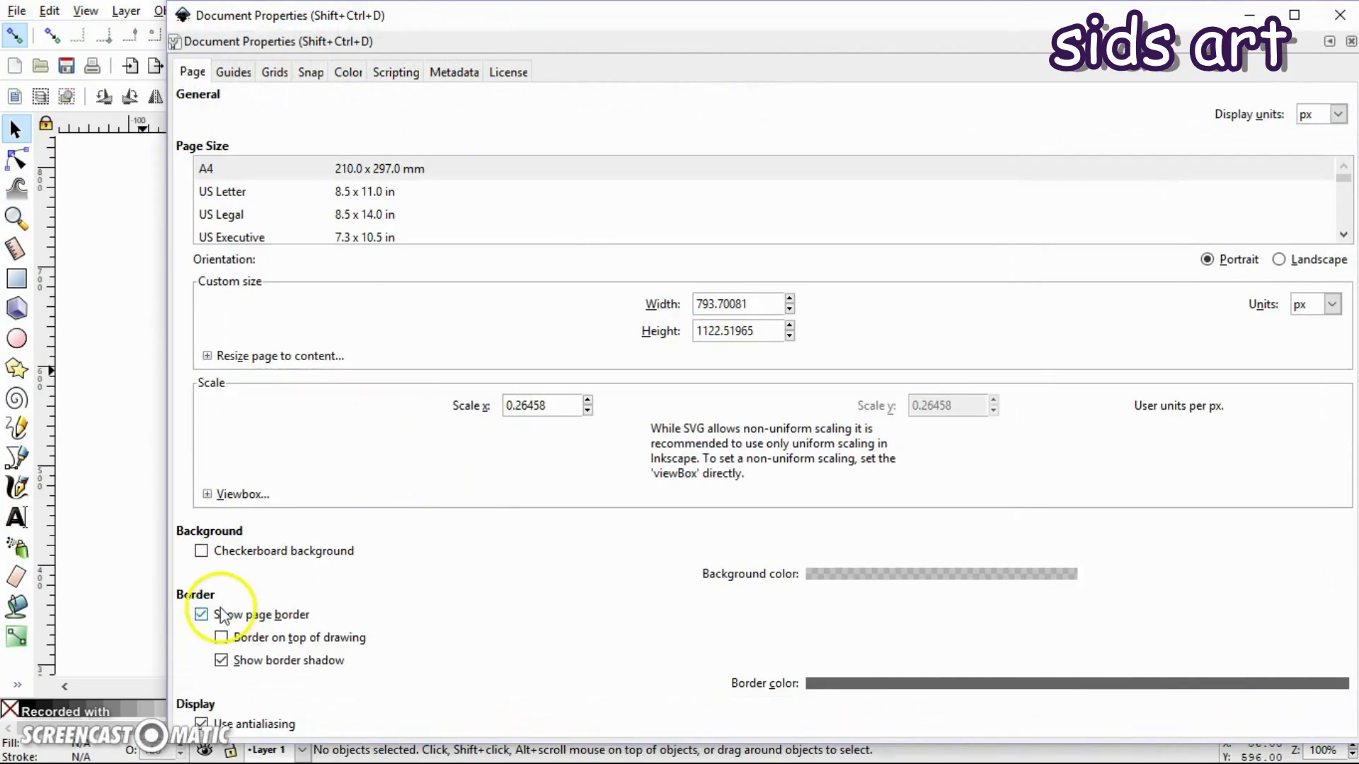
pyautogui.click(202, 616)
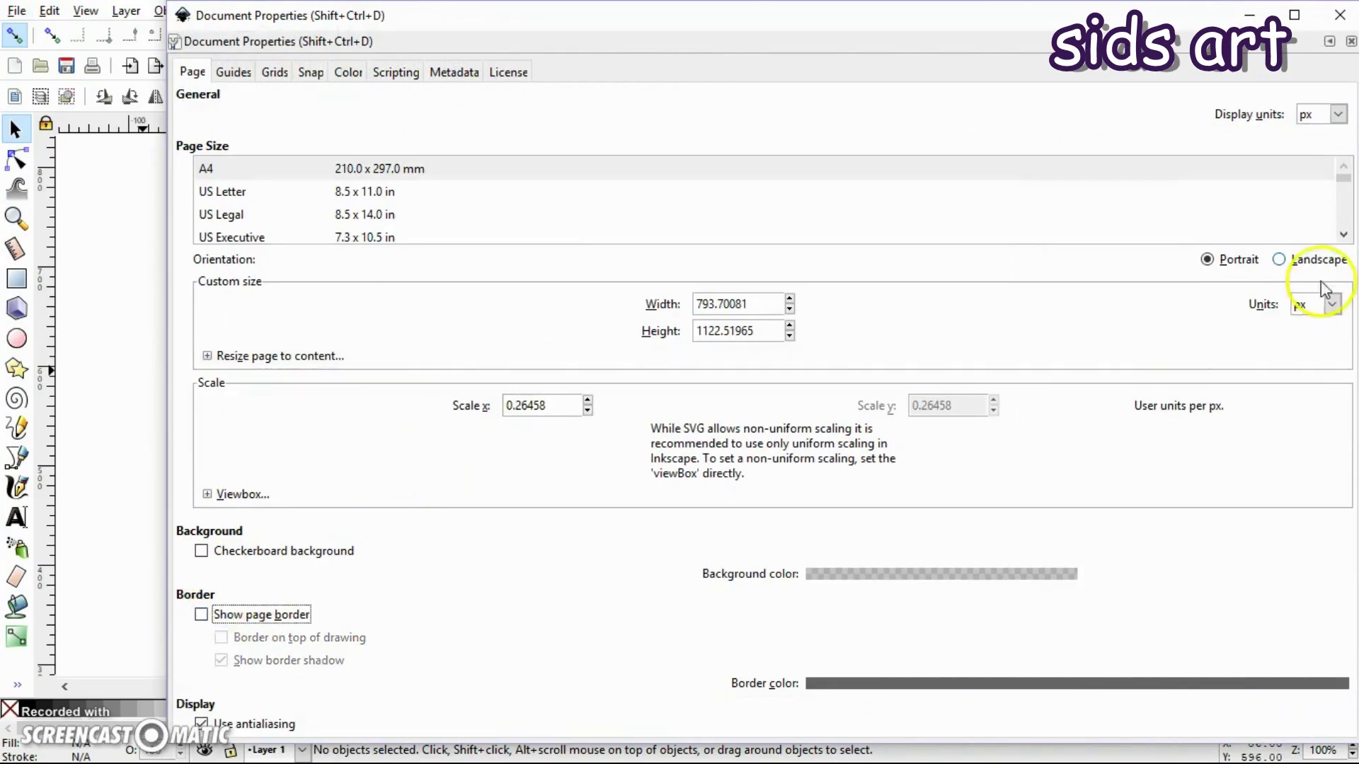
pyautogui.click(1346, 10)
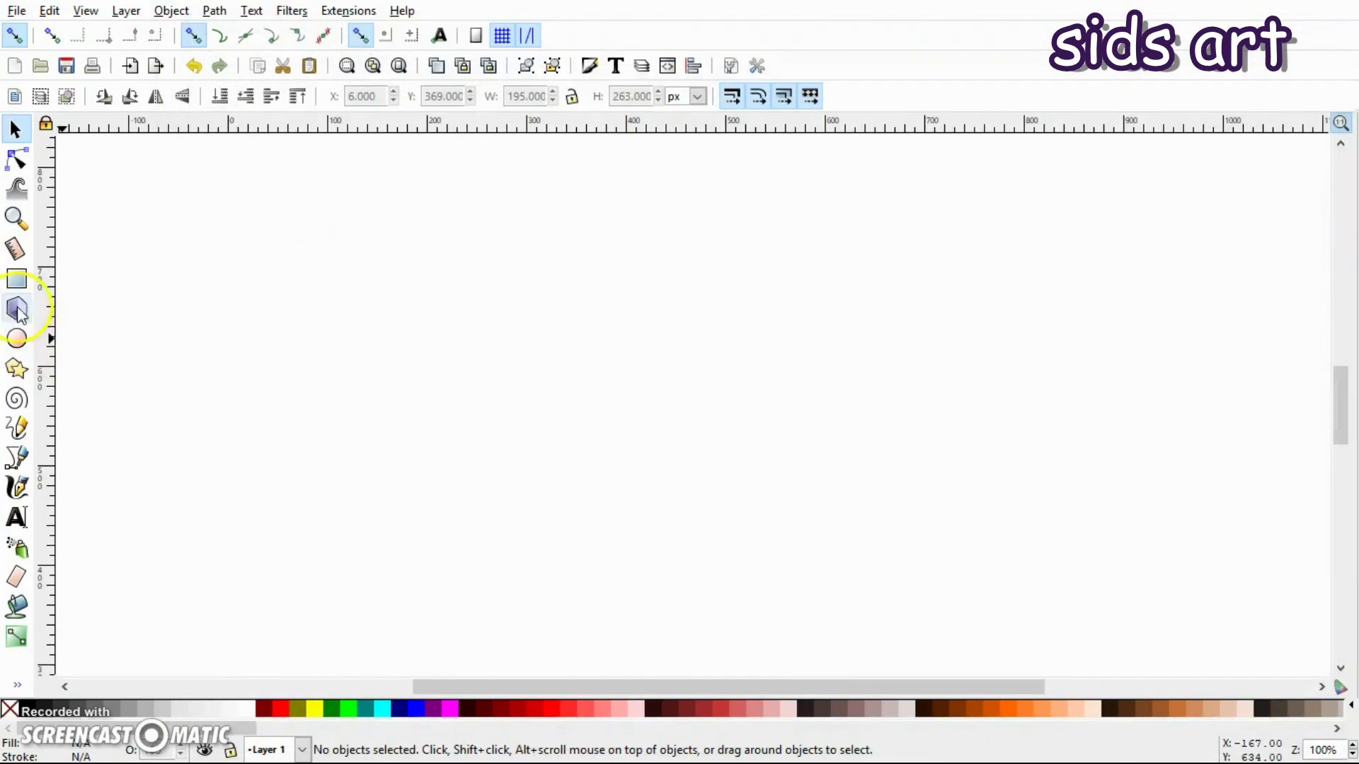
# - Draw an upright rectangle about 273 by 326 px on the canvas and narrow it to about 207 px wide
pyautogui.click(17, 279)
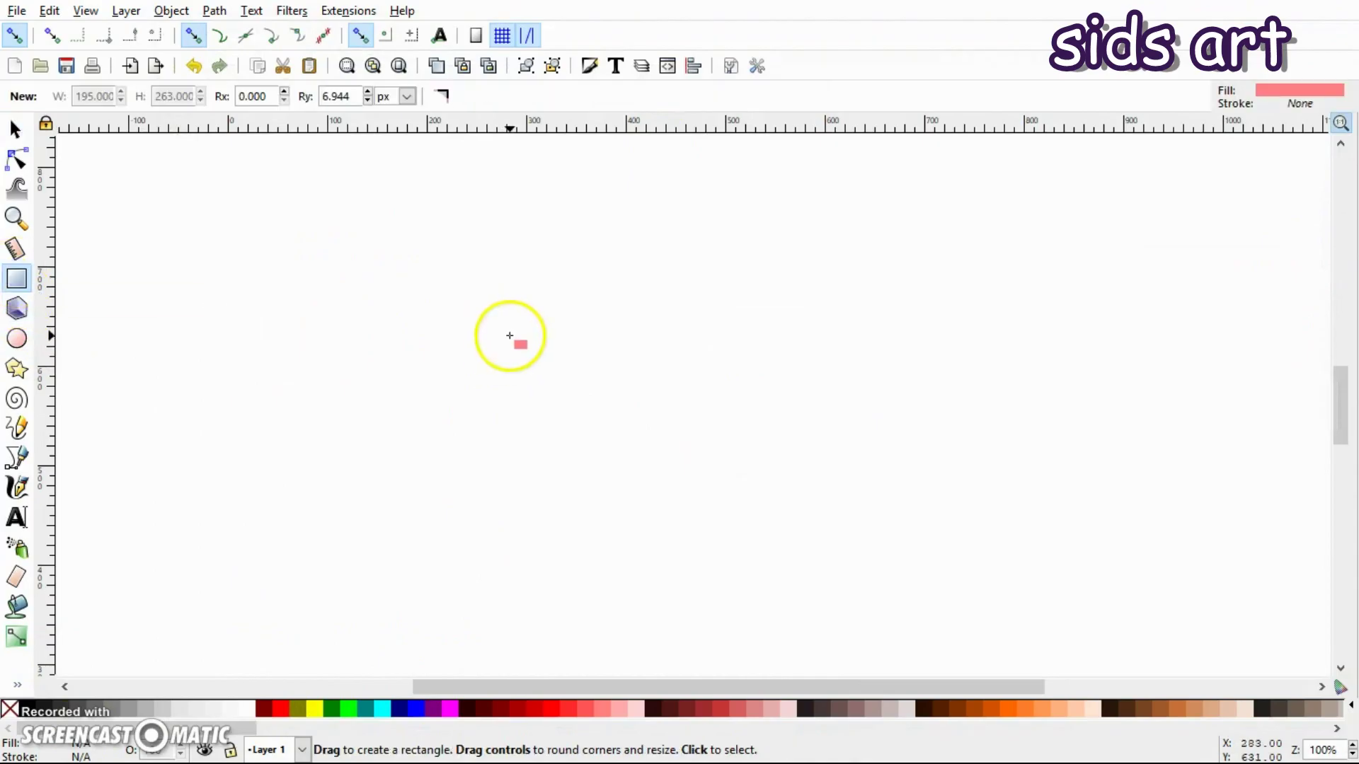
pyautogui.moveTo(414, 273); pyautogui.dragTo(686, 598)
pyautogui.moveTo(685, 278); pyautogui.dragTo(686, 273)
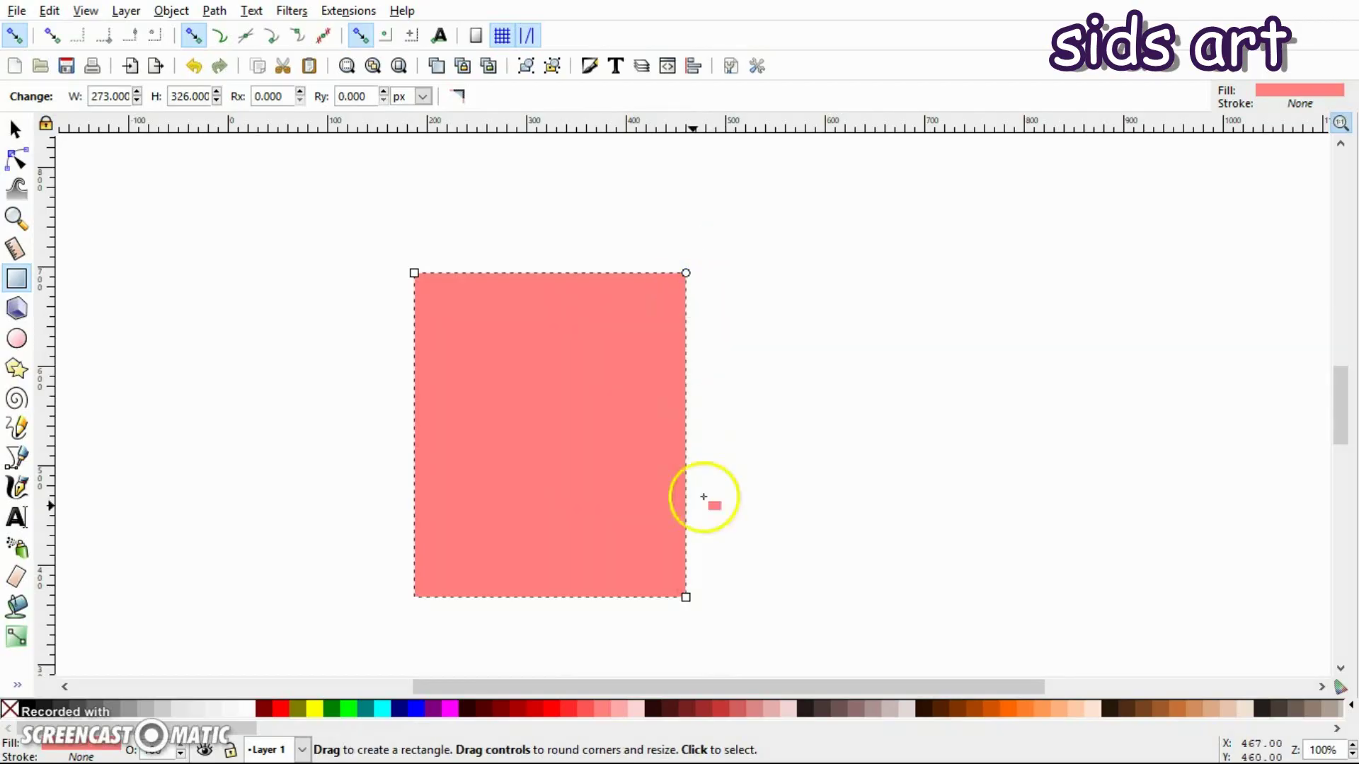
pyautogui.press('s')
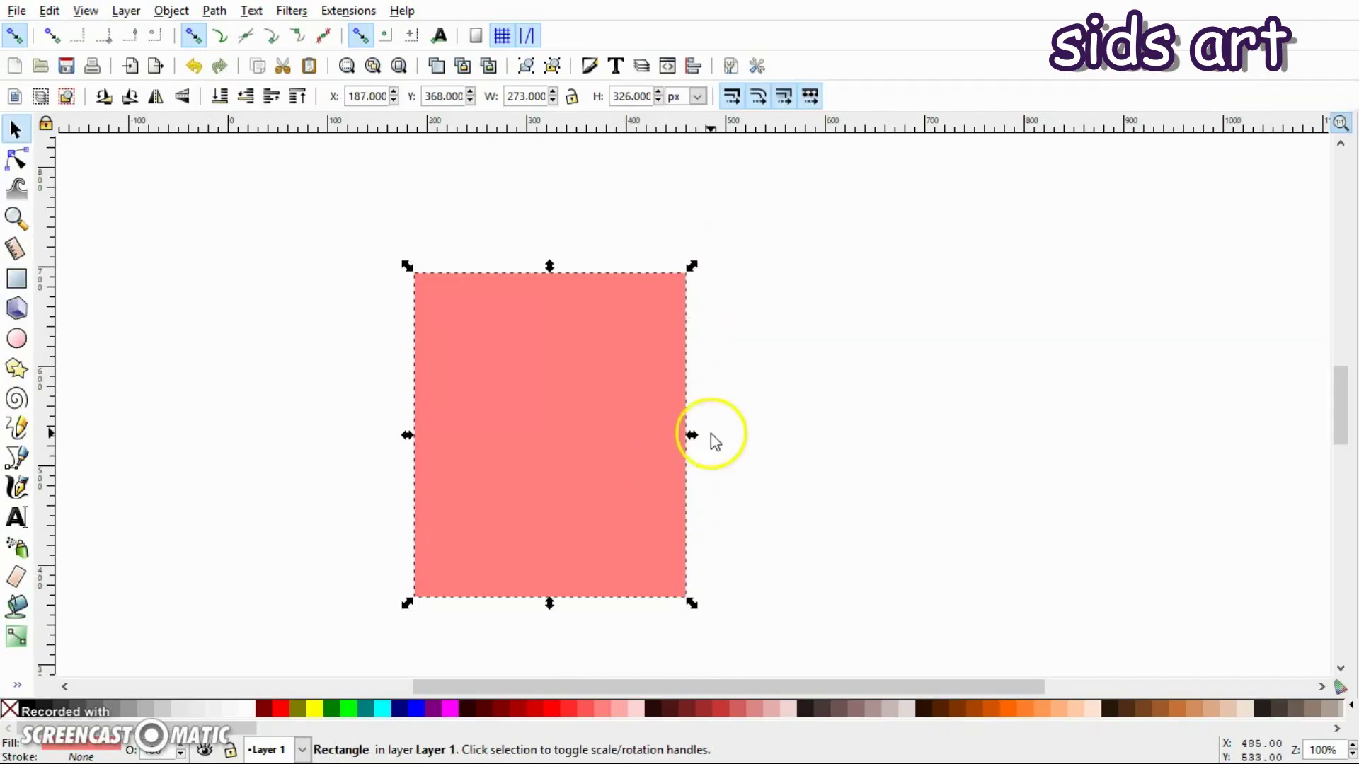
pyautogui.moveTo(692, 435); pyautogui.dragTo(621, 435)
pyautogui.moveTo(529, 423); pyautogui.dragTo(547, 431)
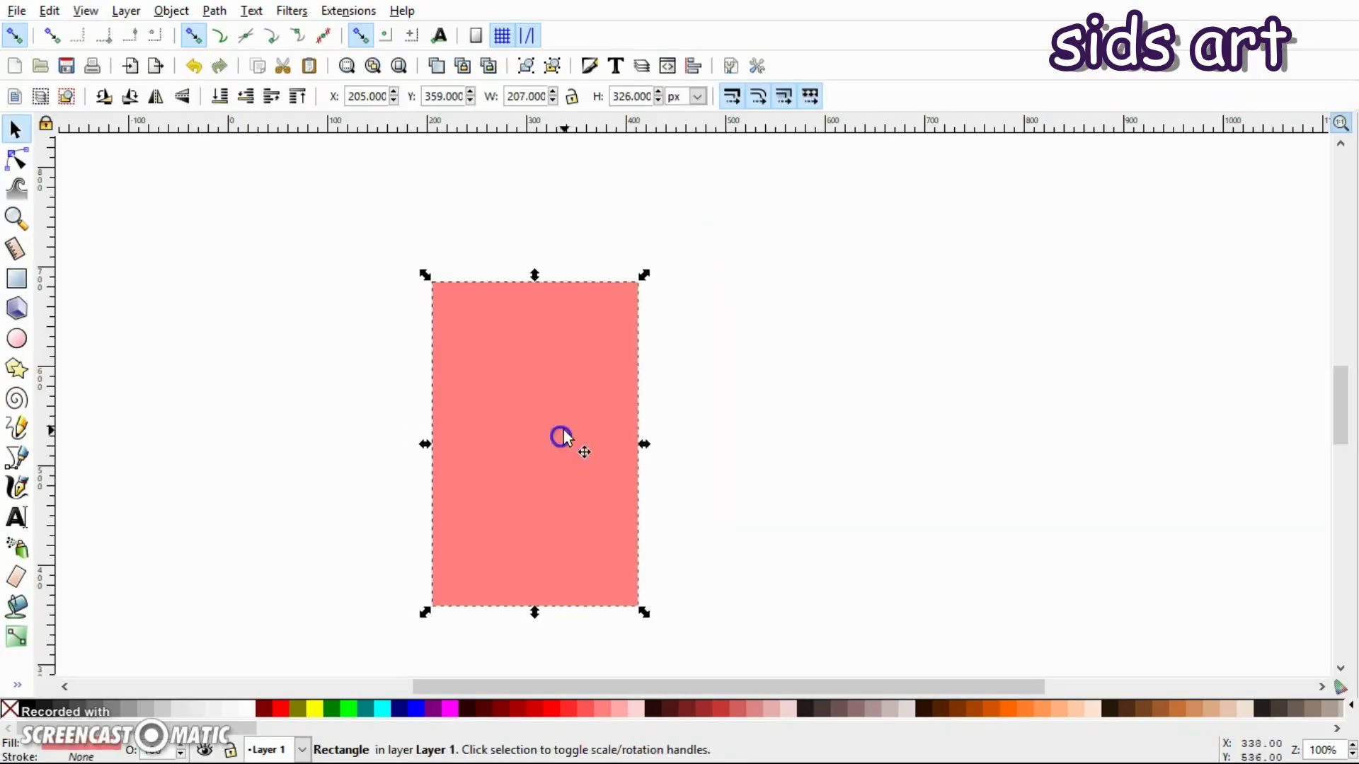
# - Give the rectangle a flat black stroke, 4 px wide
pyautogui.click(591, 66)
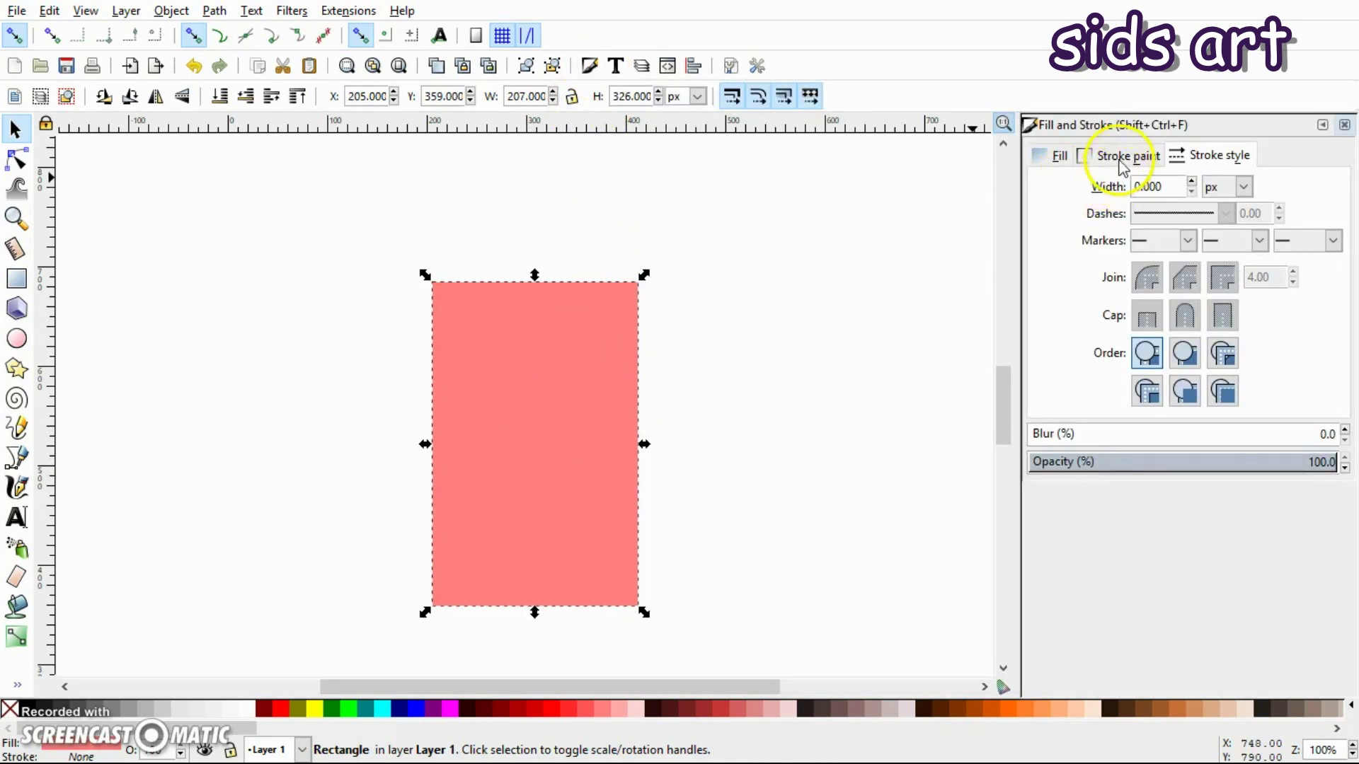
pyautogui.click(1122, 157)
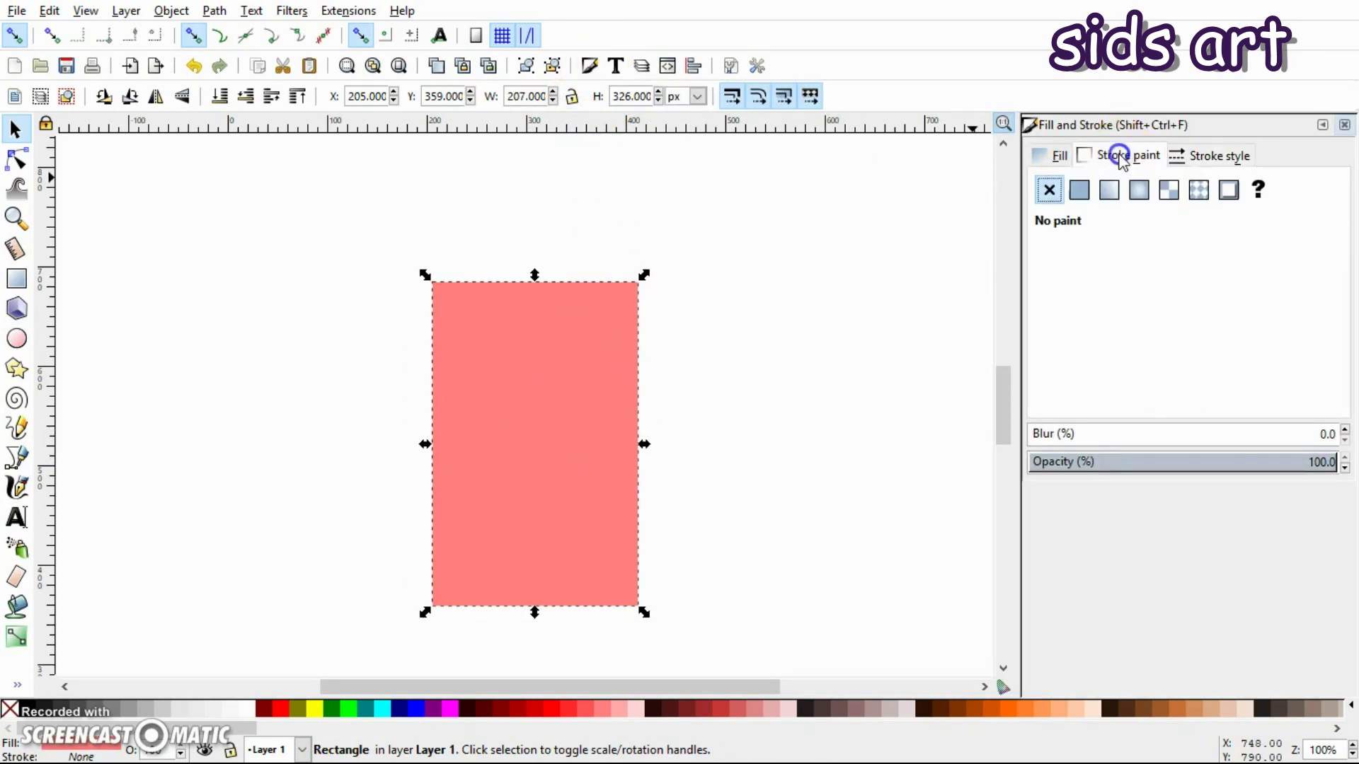
pyautogui.click(1080, 192)
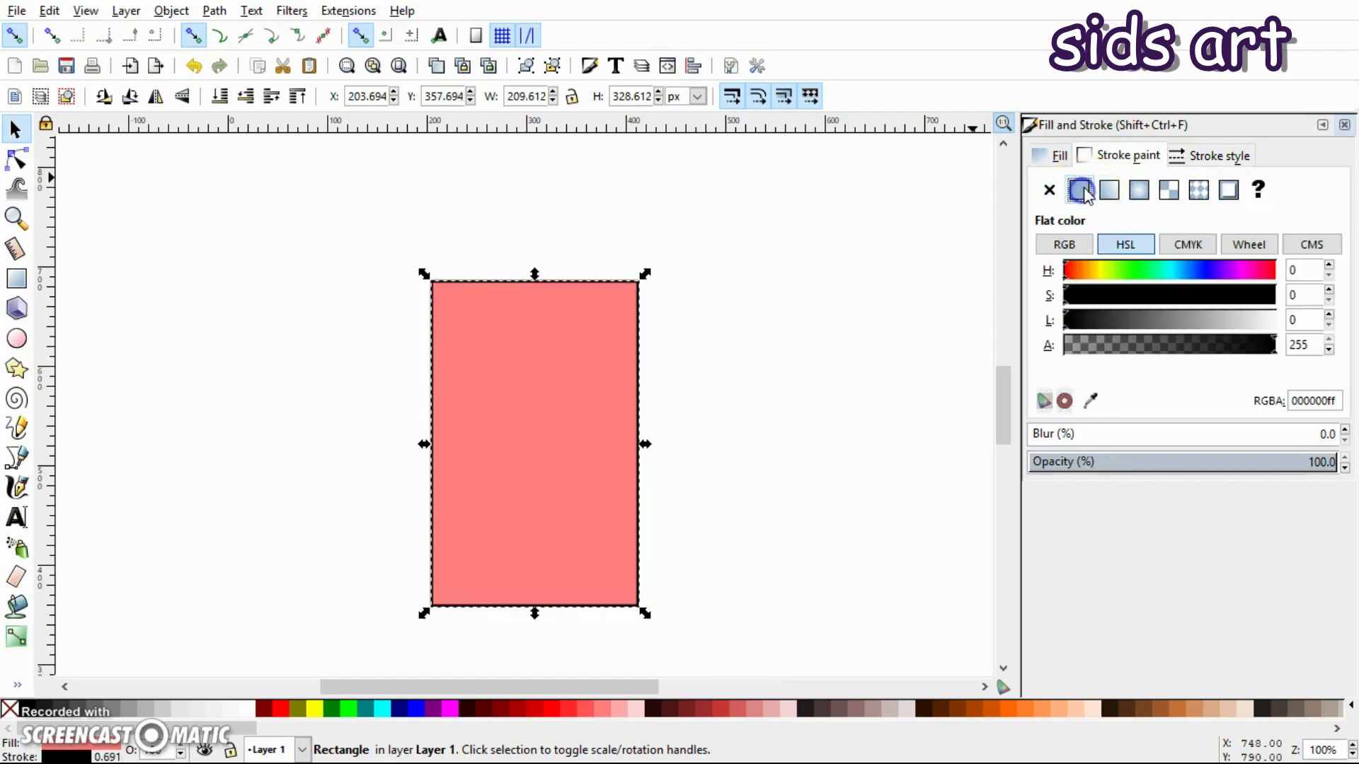
pyautogui.press('Escape')
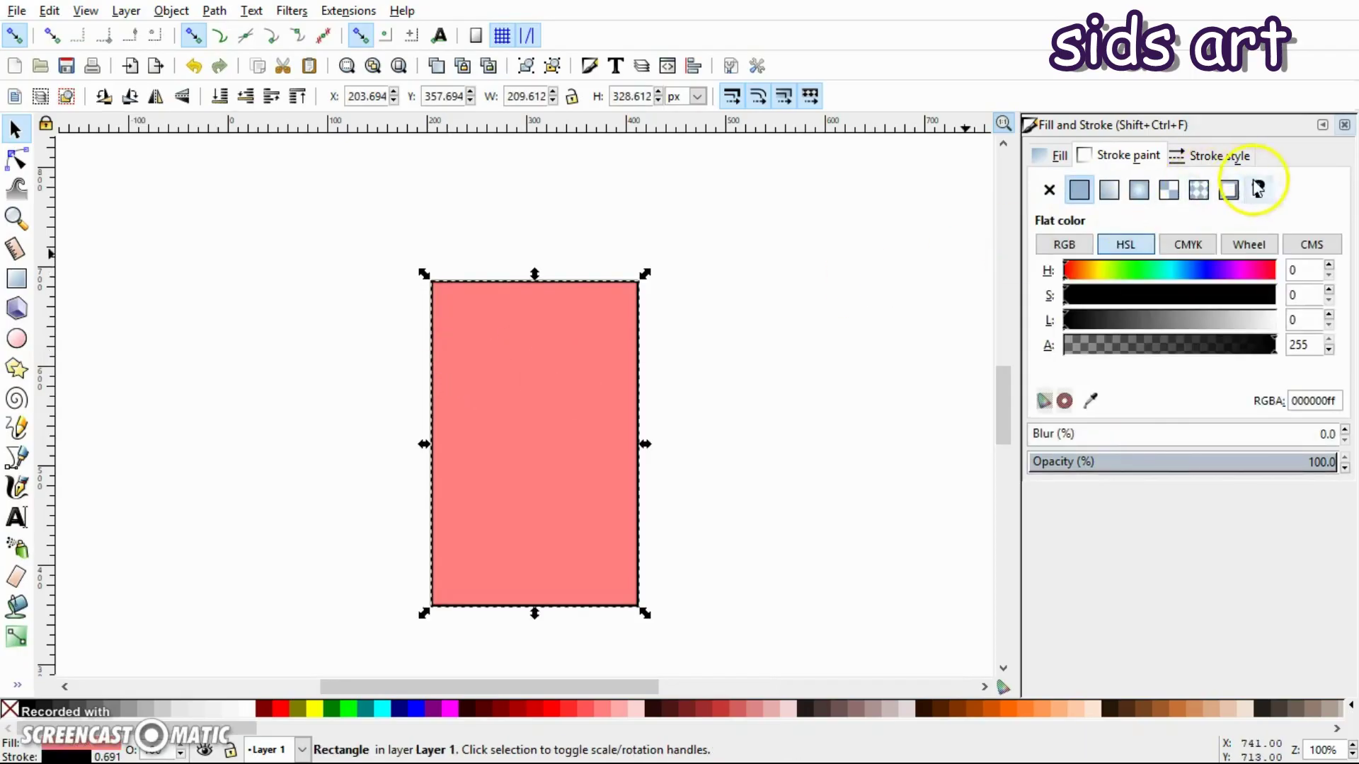
pyautogui.click(1213, 157)
pyautogui.click(1149, 186)
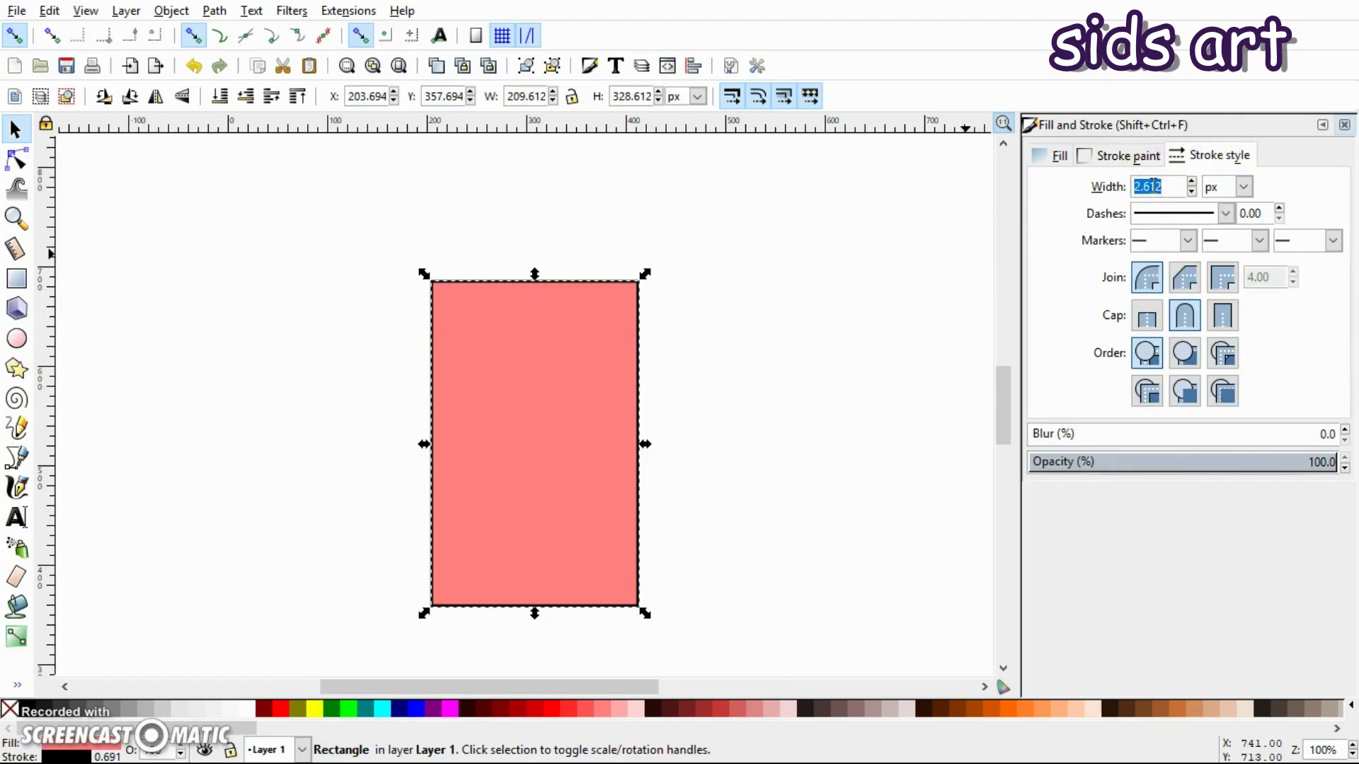
pyautogui.press('Return')
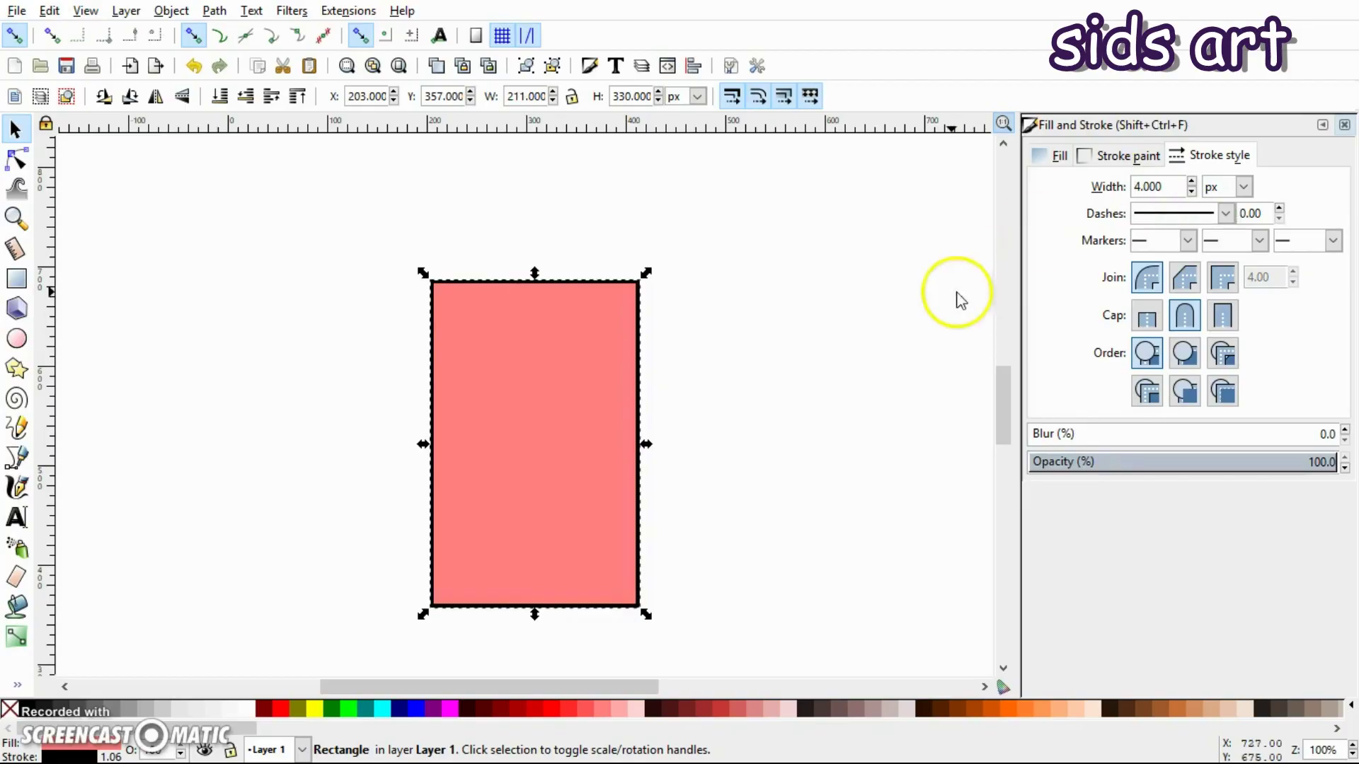
pyautogui.click(699, 328)
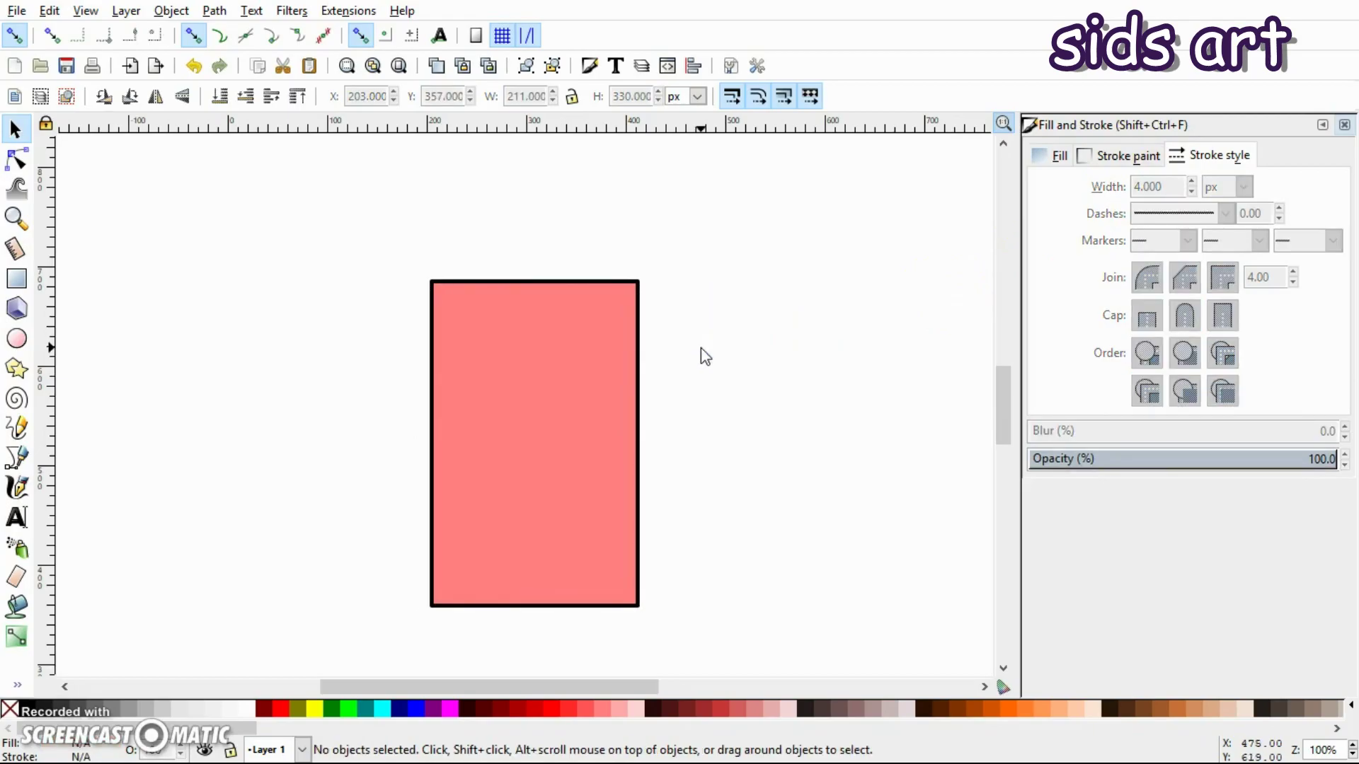
# - Shrink the rectangle to about 193 by 302 px and set its stroke width to 4 px again
pyautogui.click(575, 323)
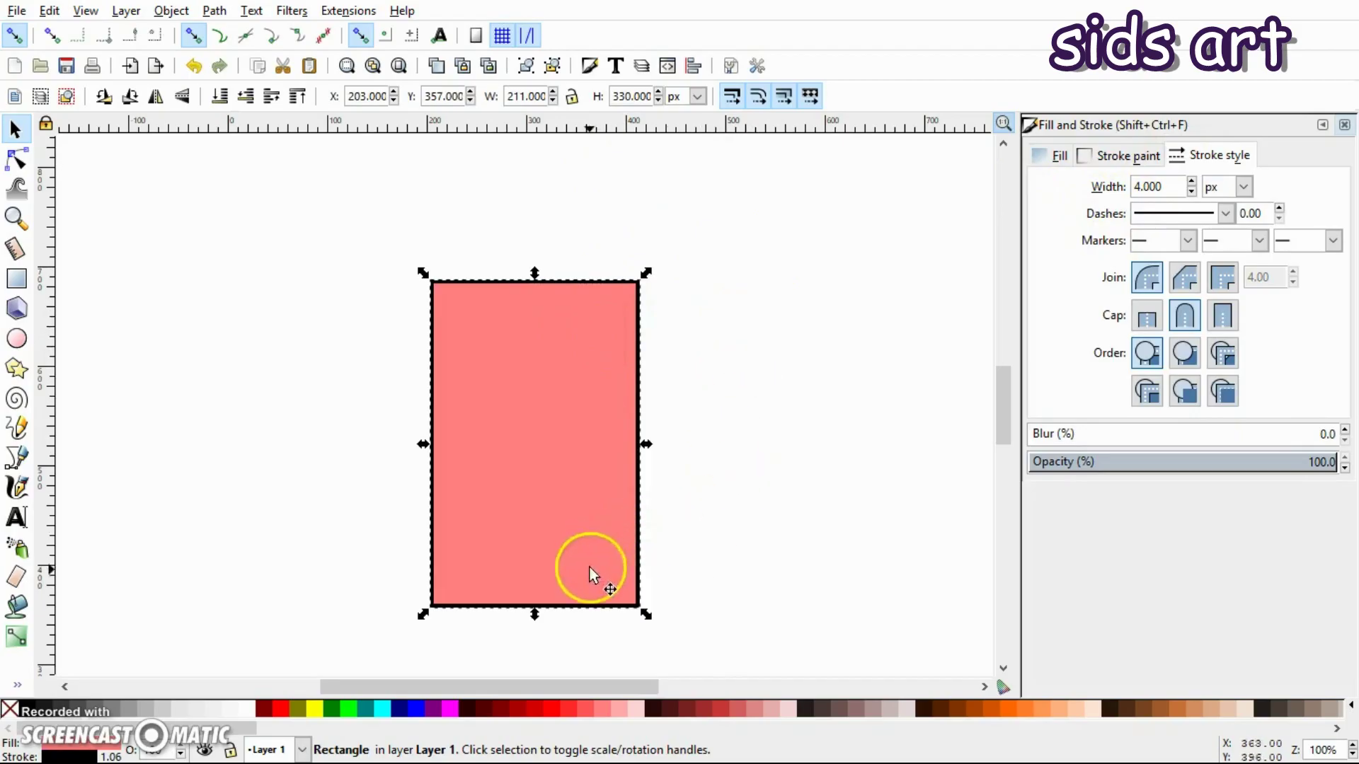
pyautogui.moveTo(650, 614)
pyautogui.mouseDown()
pyautogui.moveTo(637, 585)
pyautogui.moveTo(661, 609)
pyautogui.moveTo(640, 582)
pyautogui.moveTo(682, 610)
pyautogui.moveTo(618, 566)
pyautogui.moveTo(578, 504)
pyautogui.moveTo(723, 605)
pyautogui.mouseUp()
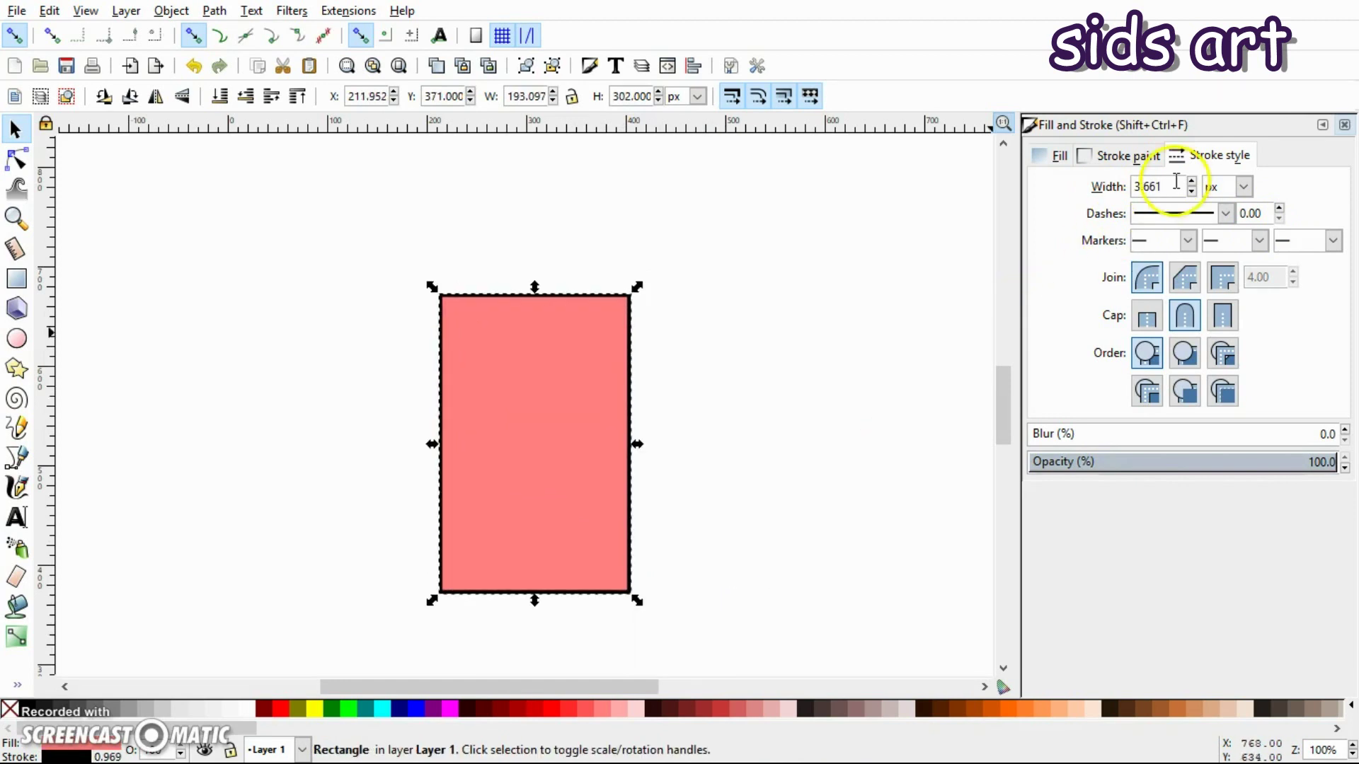
pyautogui.write('4')
pyautogui.press('Return')
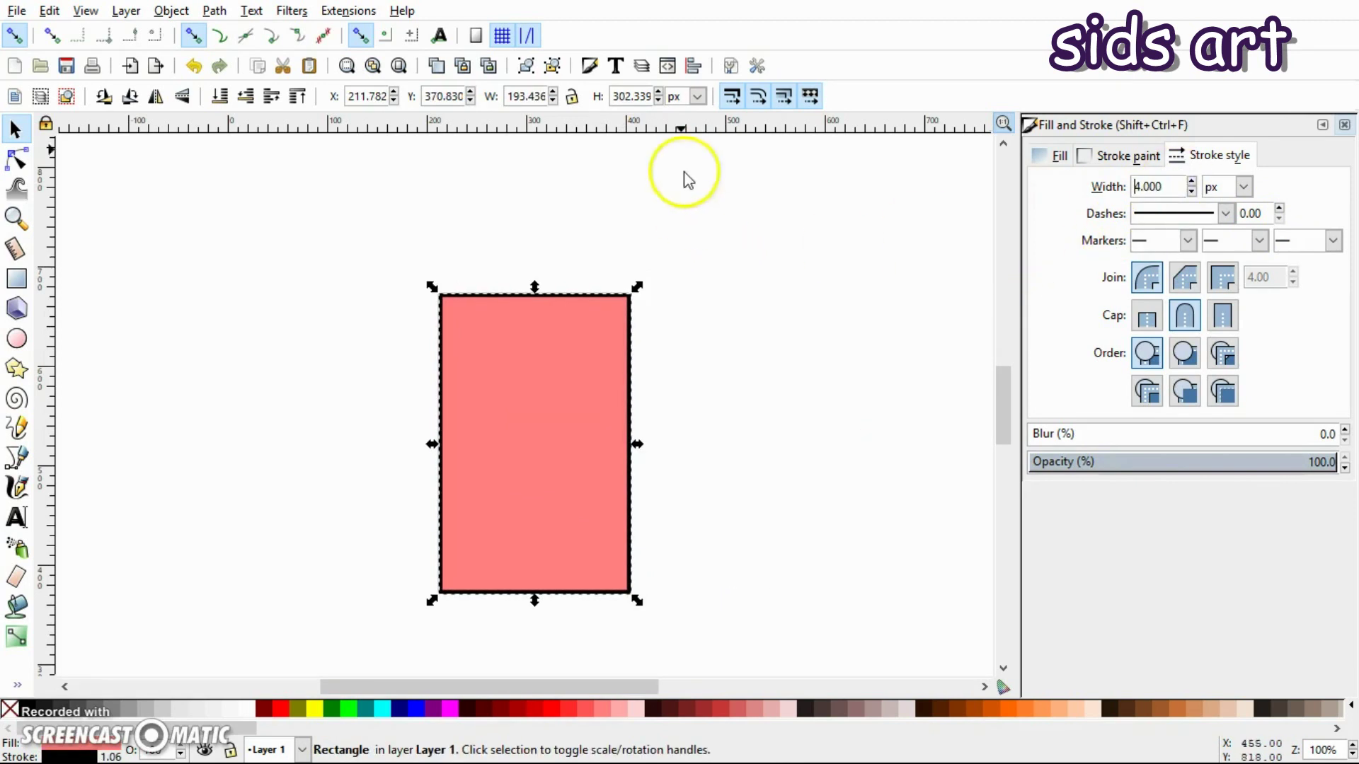
# - Turn off stroke width scaling for resized objects and enlarge the rectangle to about 230 by 359 px
pyautogui.click(733, 97)
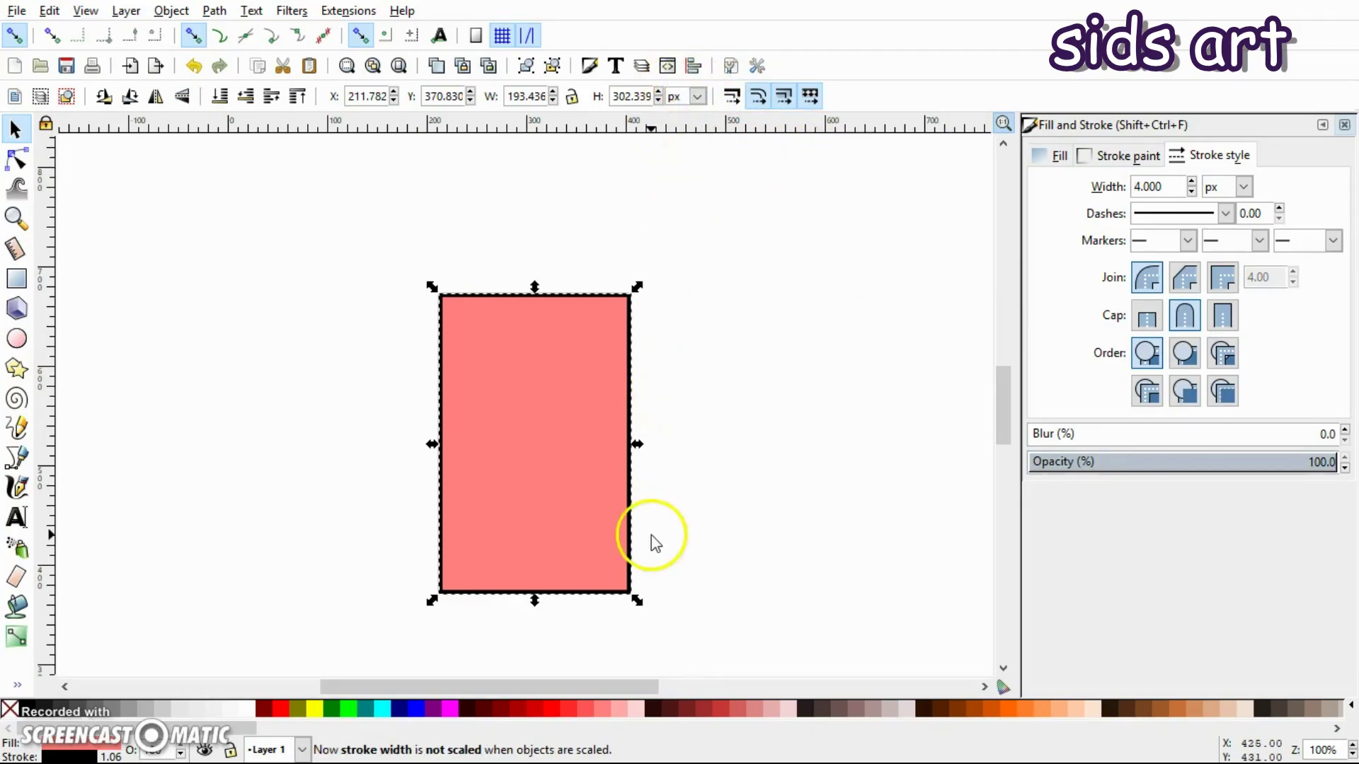
pyautogui.moveTo(637, 601); pyautogui.dragTo(673, 629)
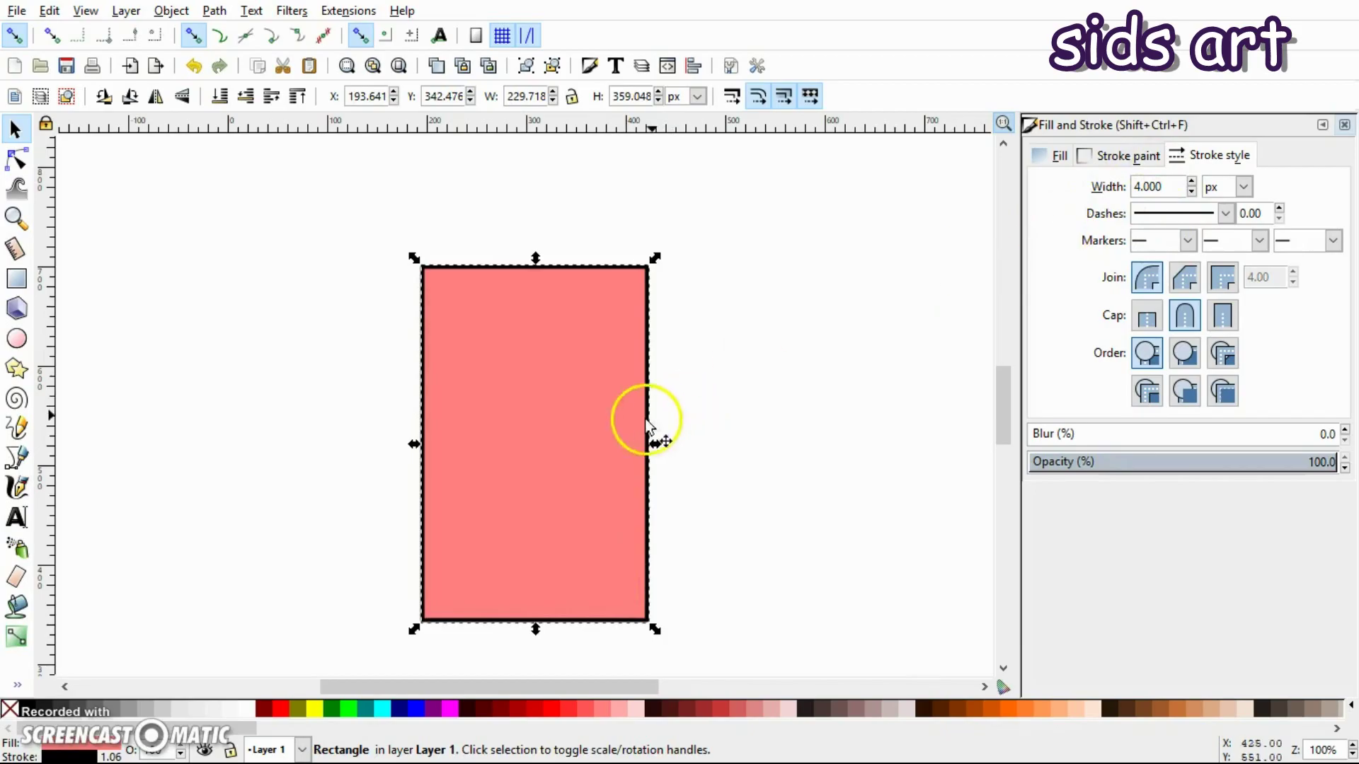
pyautogui.click(679, 482)
pyautogui.click(594, 419)
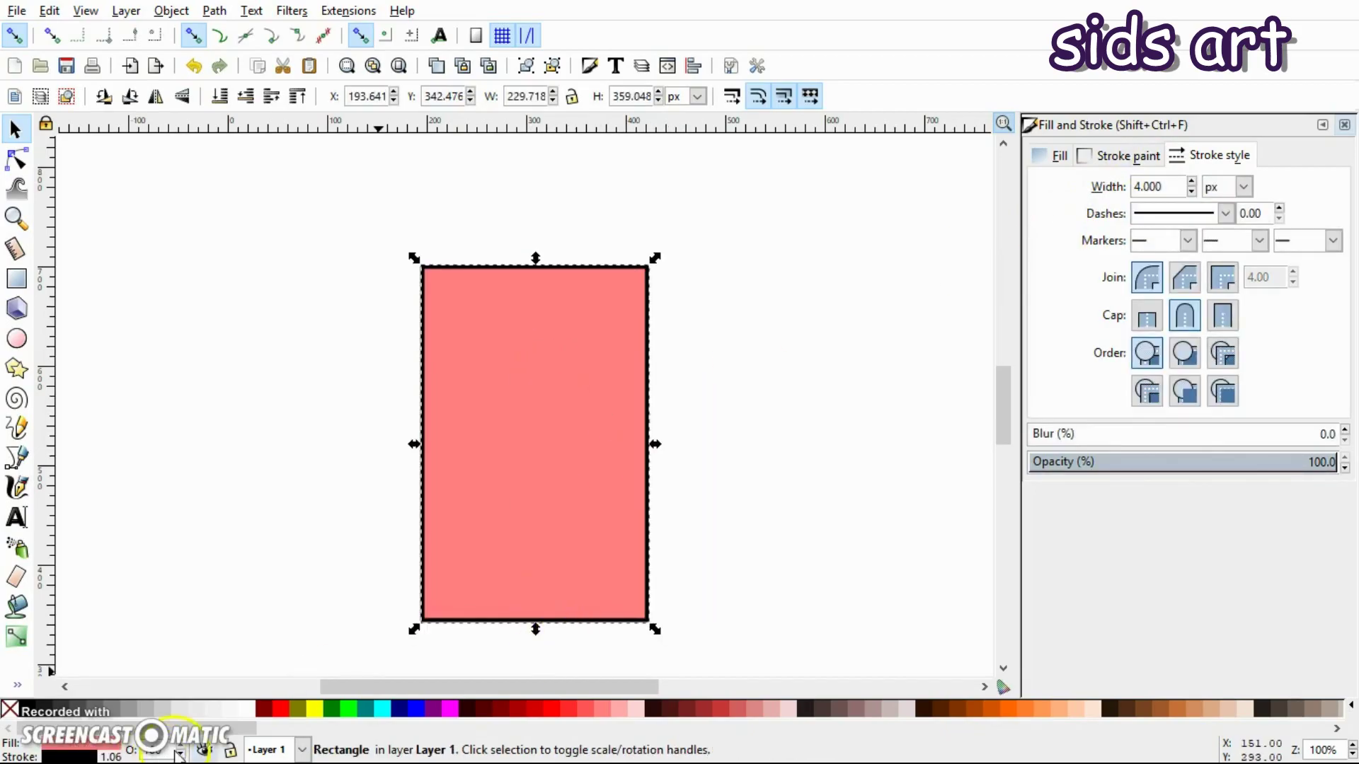
# - Fill the rectangle with light orange from the palette and move it slightly up and to the left
pyautogui.hscroll(2, 241, 736)
pyautogui.hscroll(3, 240, 739)
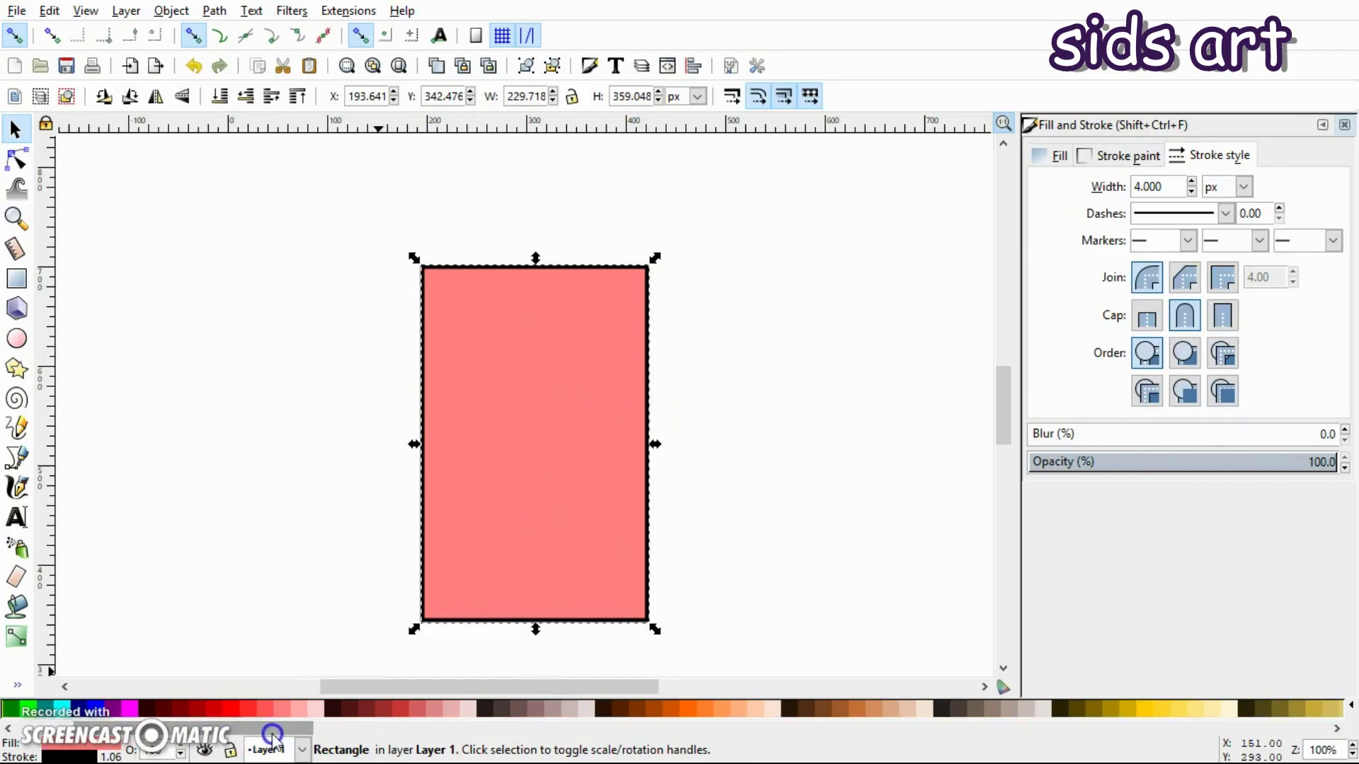
pyautogui.click(737, 713)
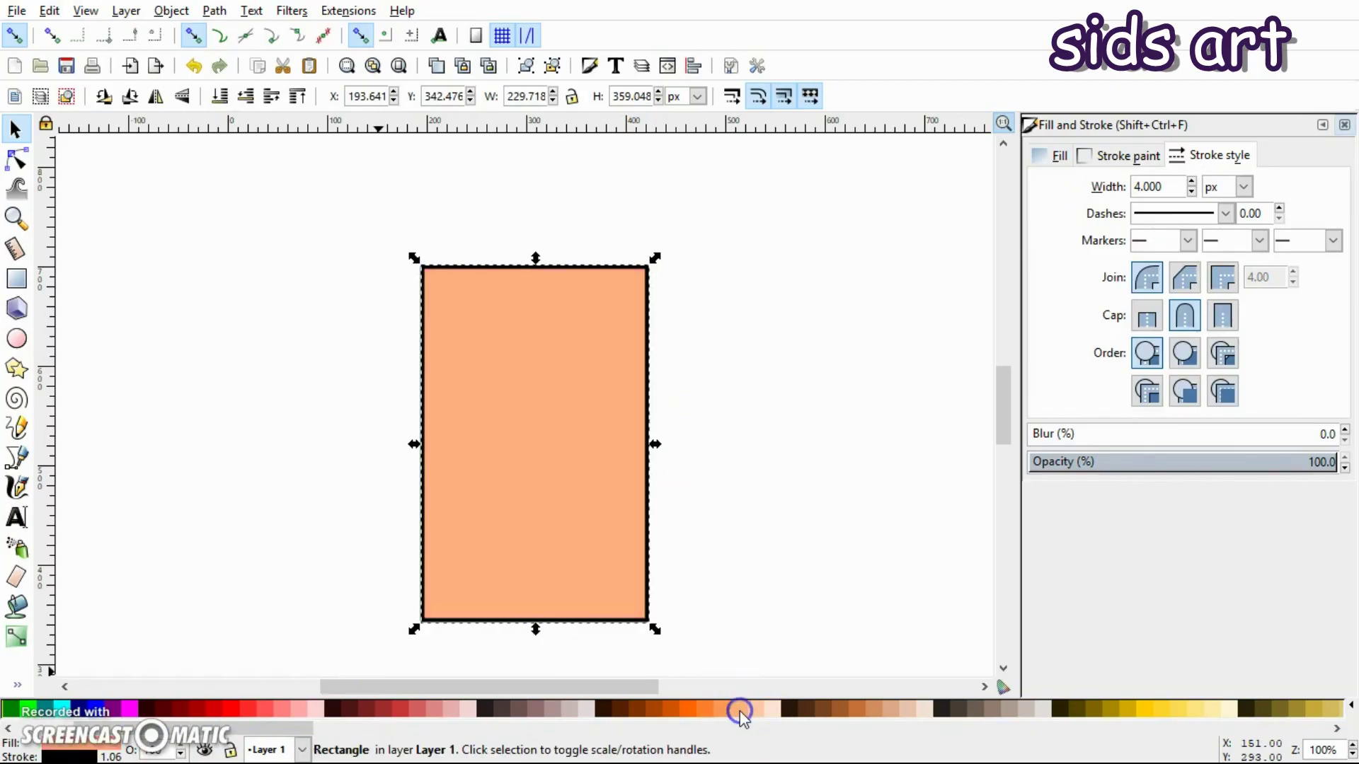
pyautogui.press('Escape')
pyautogui.moveTo(576, 490); pyautogui.dragTo(524, 450)
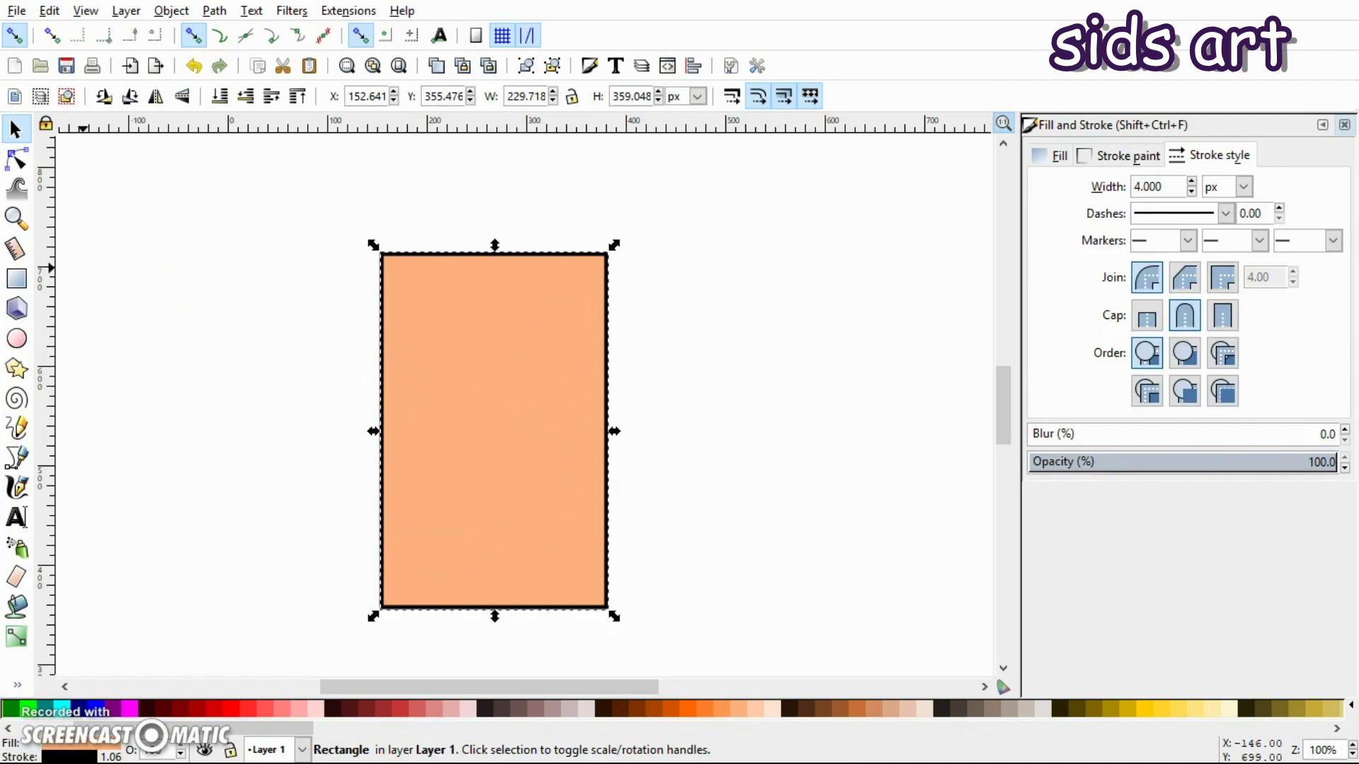
# - Round the rectangle's corners to the maximum radius so that it forms an upright capsule
pyautogui.click(12, 167)
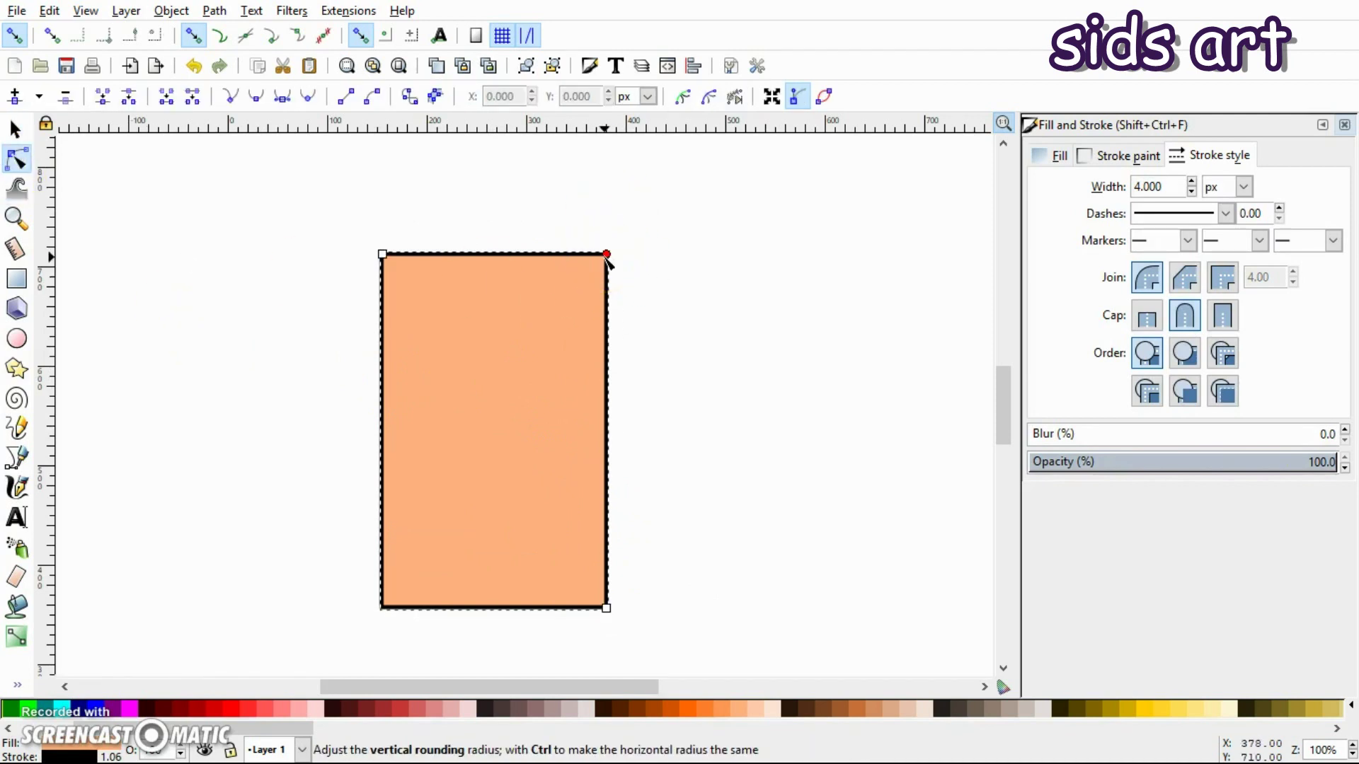
pyautogui.moveTo(609, 268); pyautogui.dragTo(613, 414)
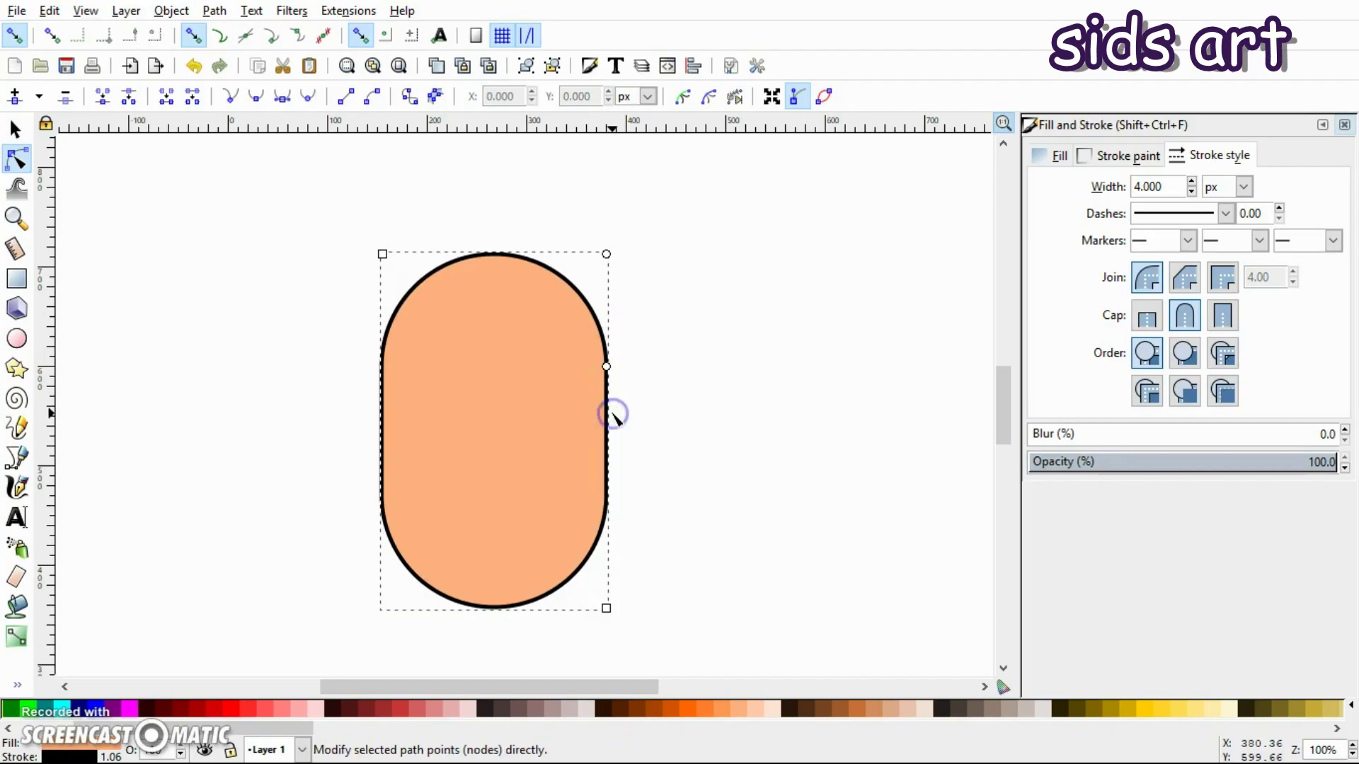
pyautogui.press('s')
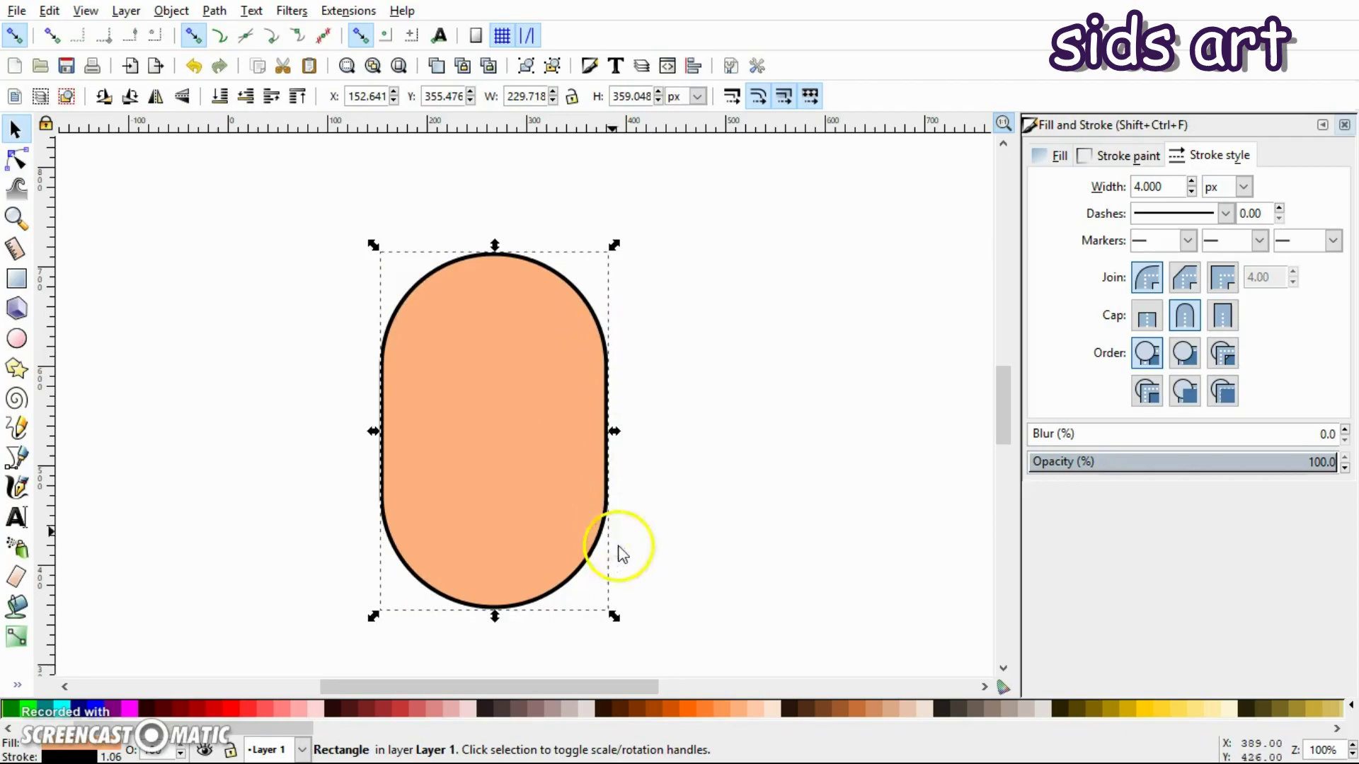
# - Scale the capsule down to about 182 by 293 px and move it up and to the right
pyautogui.moveTo(611, 613); pyautogui.dragTo(596, 590)
pyautogui.moveTo(519, 445); pyautogui.dragTo(566, 385)
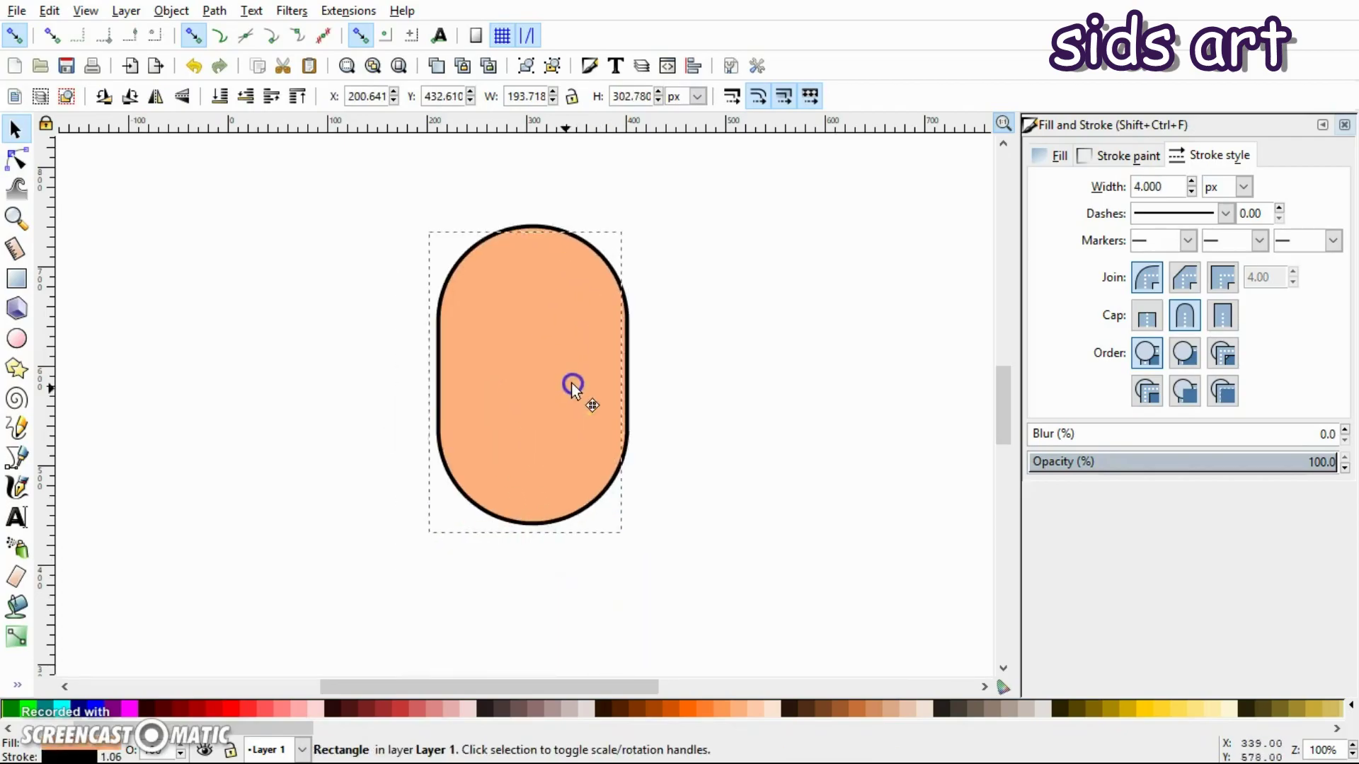
pyautogui.click(691, 397)
pyautogui.click(597, 443)
pyautogui.moveTo(637, 540); pyautogui.dragTo(625, 519)
pyautogui.click(667, 444)
pyautogui.click(579, 388)
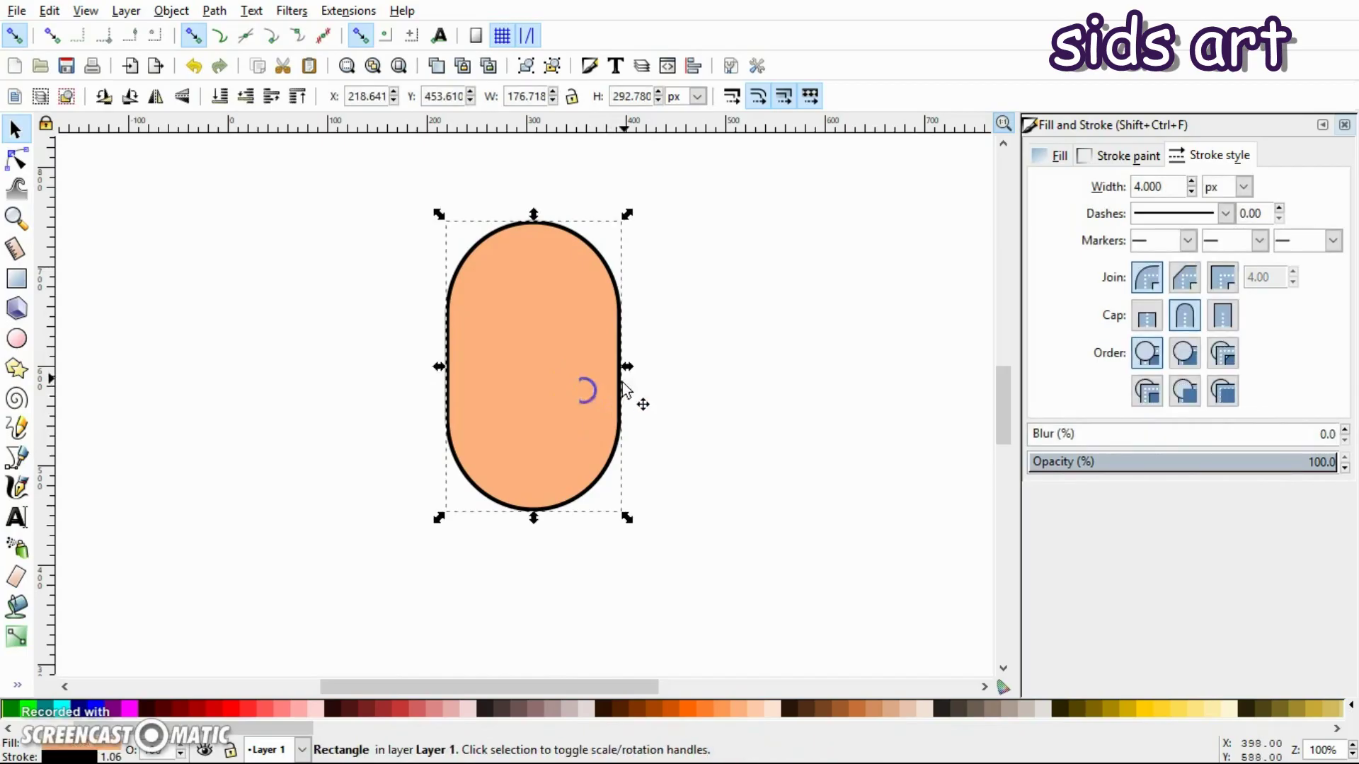
pyautogui.moveTo(627, 369); pyautogui.dragTo(633, 369)
pyautogui.click(673, 370)
pyautogui.click(593, 347)
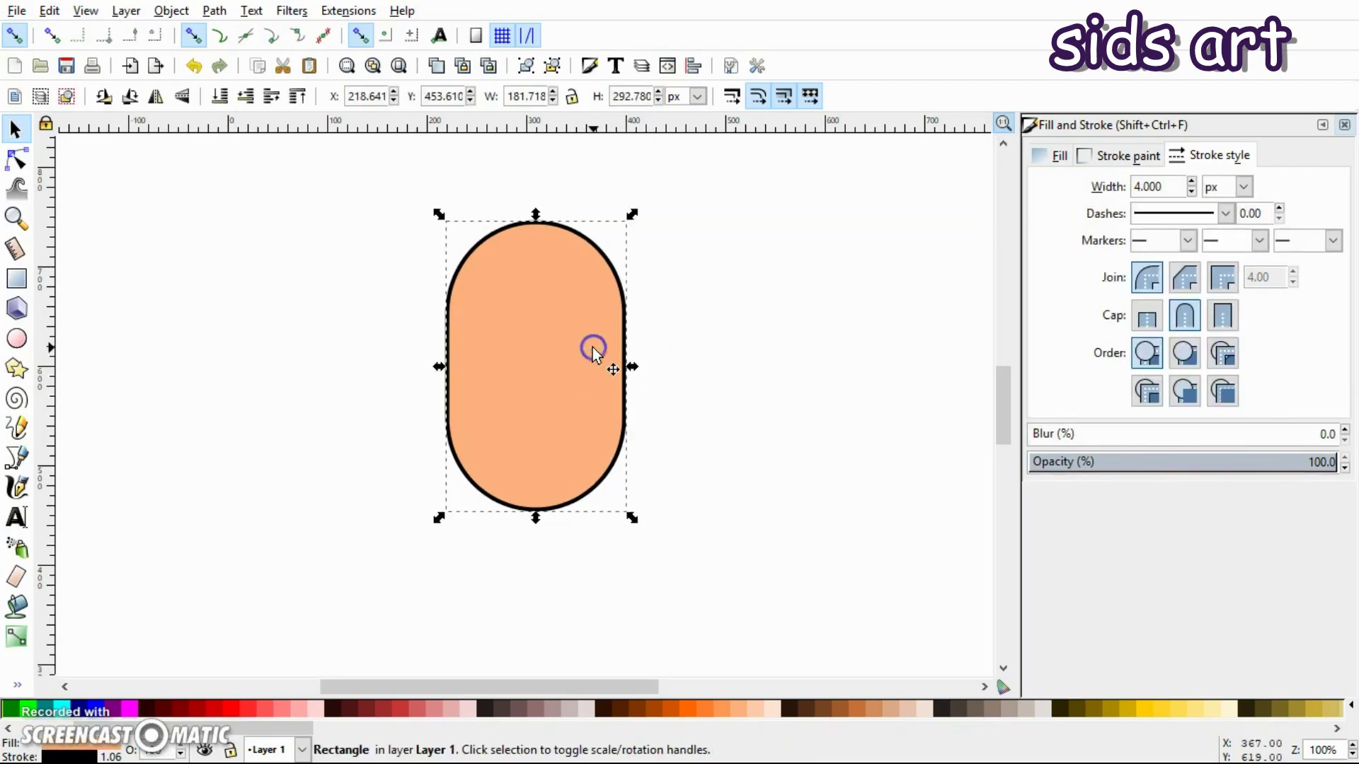
# - Place a copy of the capsule to the left of the original, scaled down to about 74 by 119 px
pyautogui.rightClick(558, 347)
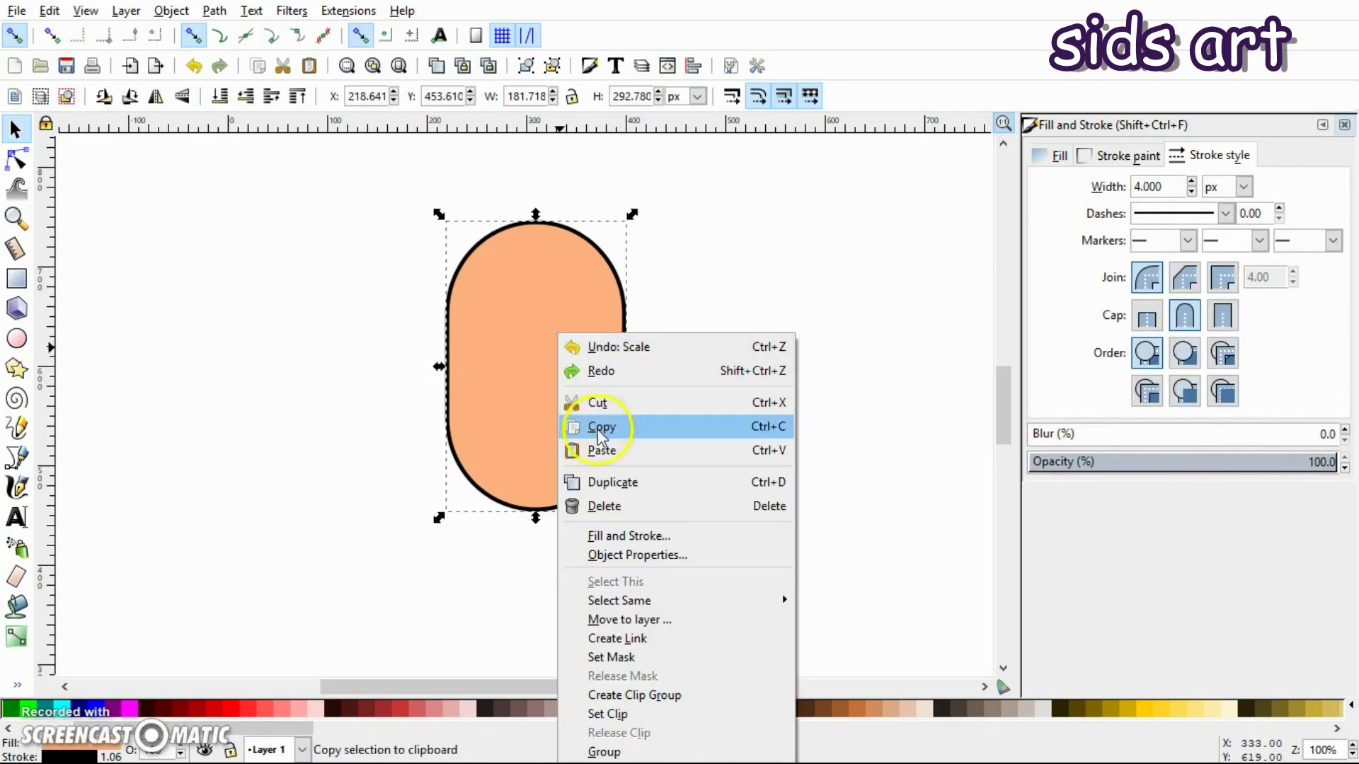
pyautogui.click(598, 387)
pyautogui.moveTo(597, 385); pyautogui.dragTo(395, 444)
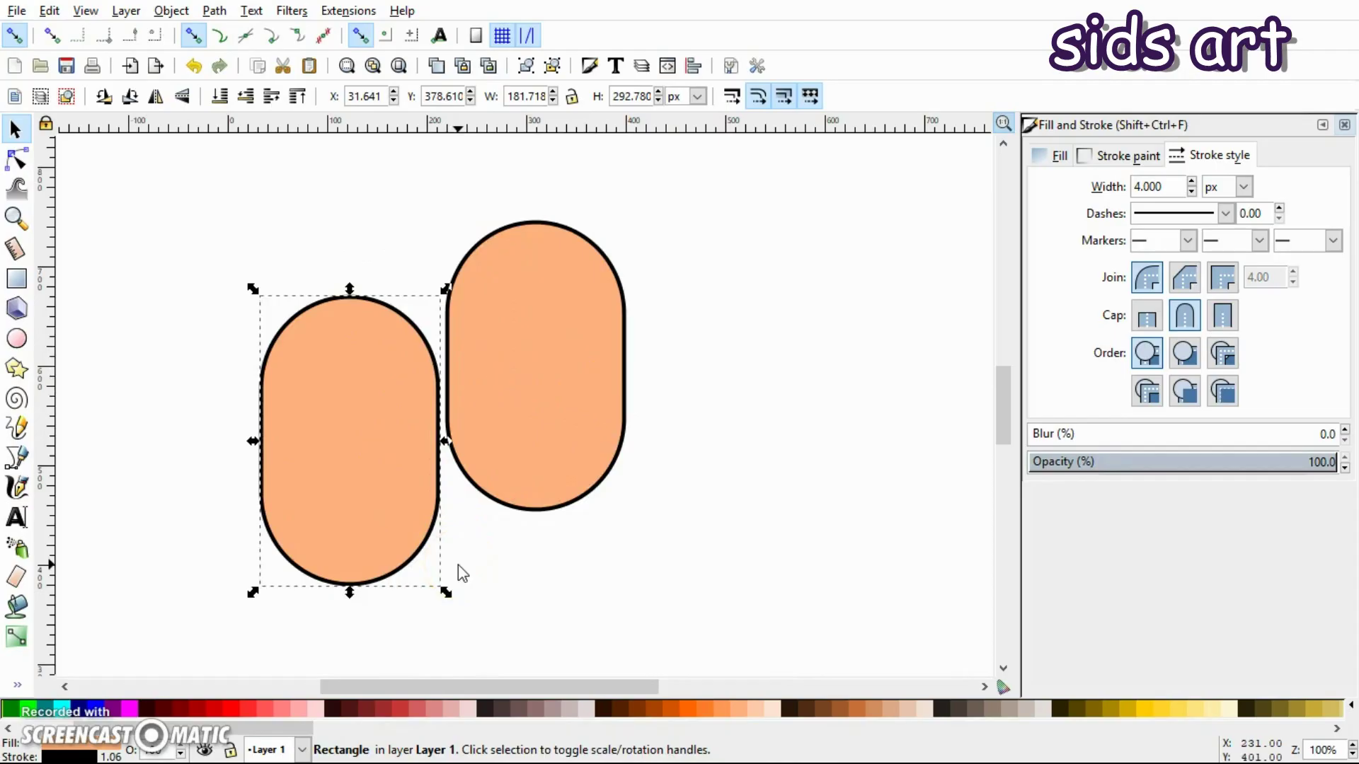
pyautogui.click(446, 592)
pyautogui.moveTo(447, 595); pyautogui.dragTo(391, 559)
pyautogui.click(404, 443)
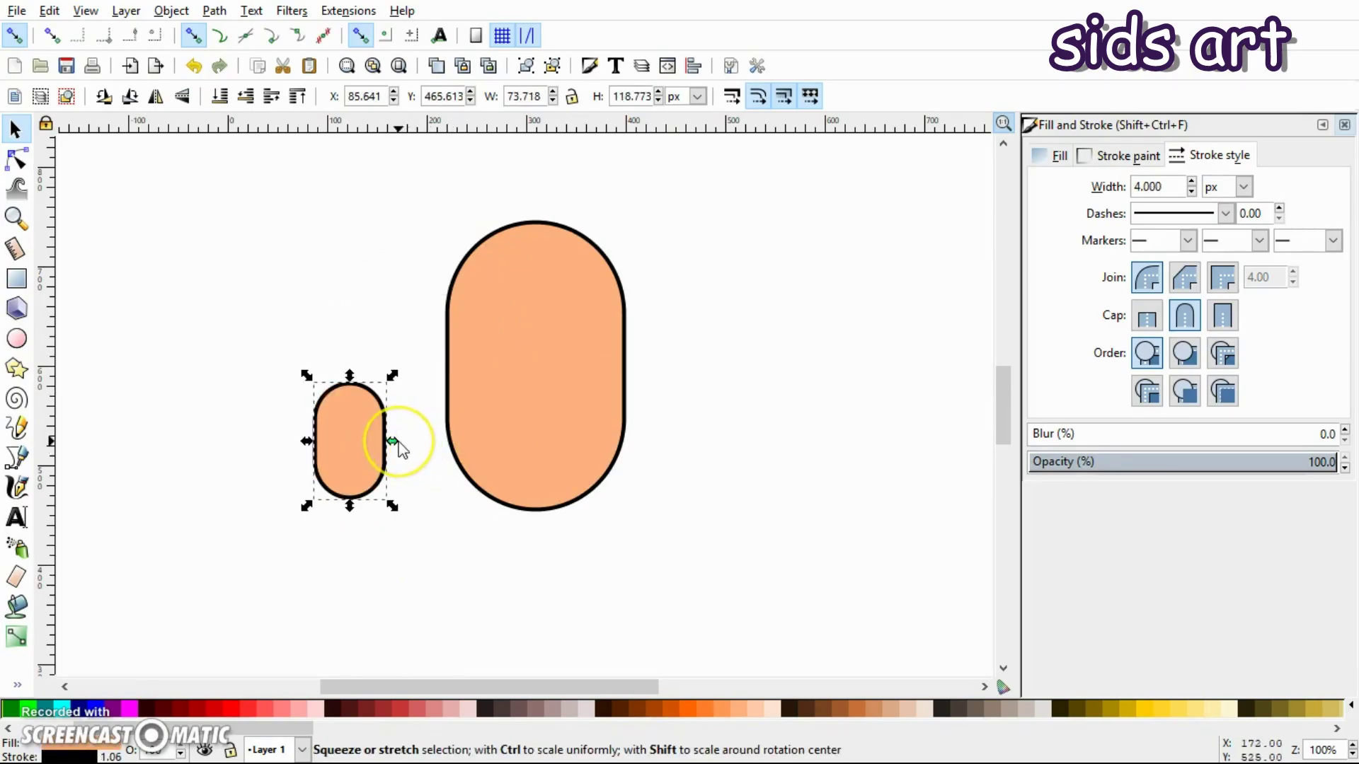
# - Narrow the small capsule to about 36 px wide and place it over the large capsule's bottom edge
pyautogui.moveTo(398, 441)
pyautogui.mouseDown()
pyautogui.moveTo(336, 452)
pyautogui.moveTo(337, 392)
pyautogui.moveTo(395, 461)
pyautogui.moveTo(530, 491)
pyautogui.moveTo(553, 518)
pyautogui.mouseUp()
pyautogui.click(15, 161)
pyautogui.press('s')
# - Centre the small capsule on the large capsule's vertical axis, aligning relative to the first selected object
pyautogui.click(594, 319)
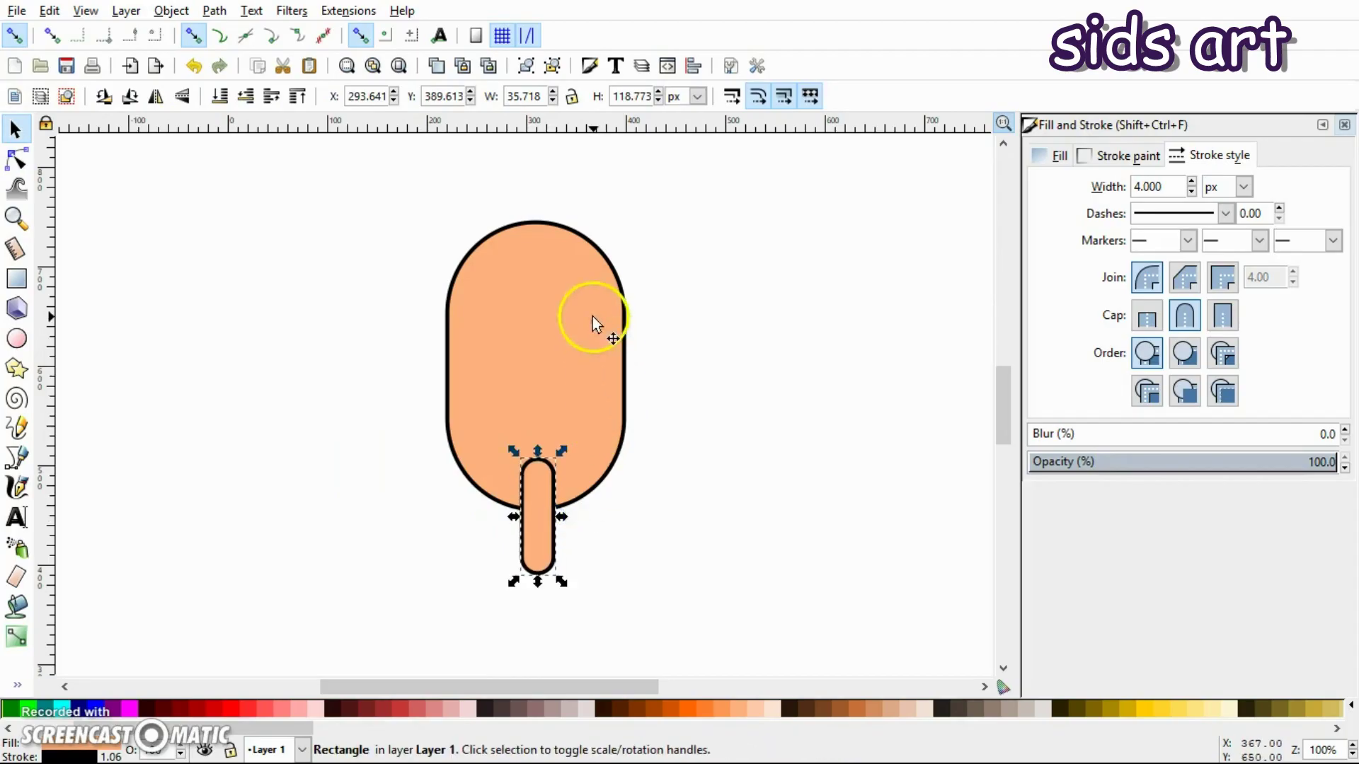
pyautogui.keyDown('shift'); pyautogui.click(546, 570); pyautogui.keyUp('shift')
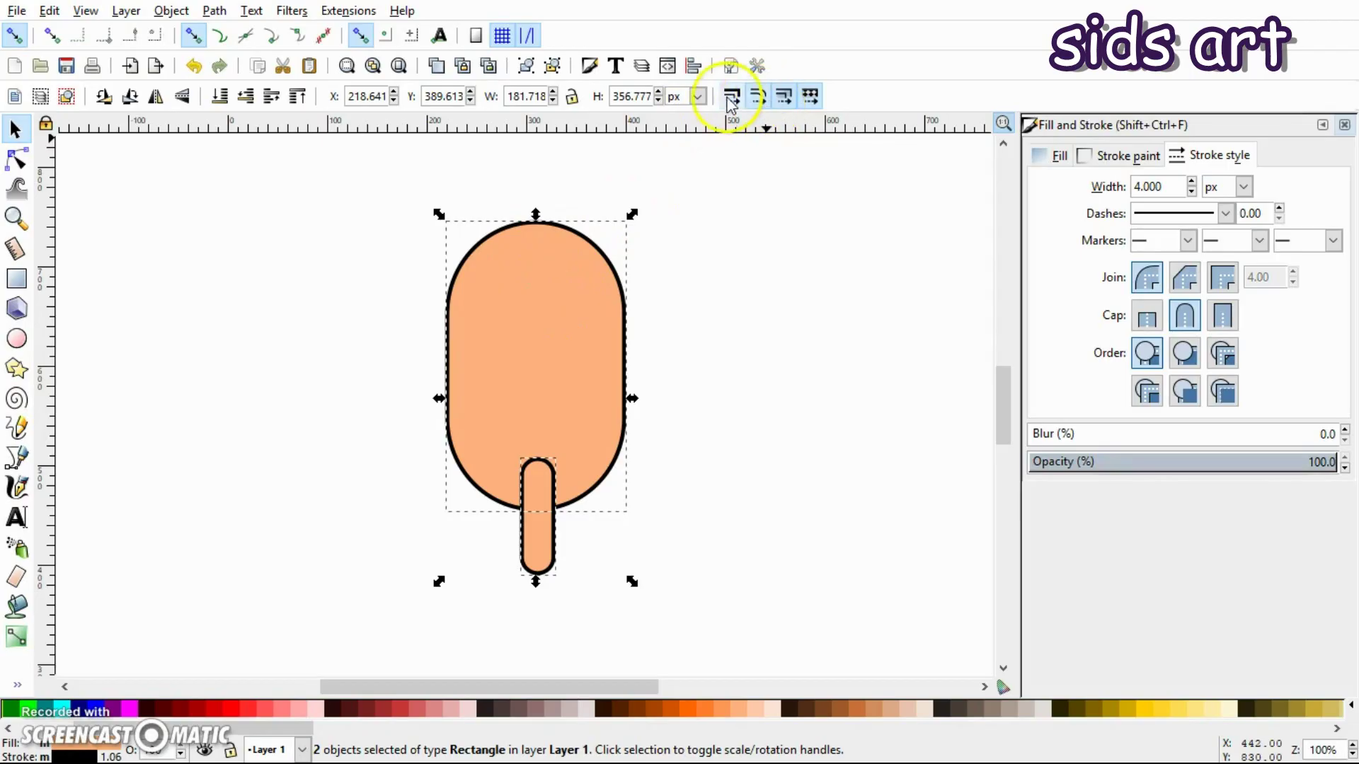
pyautogui.click(693, 69)
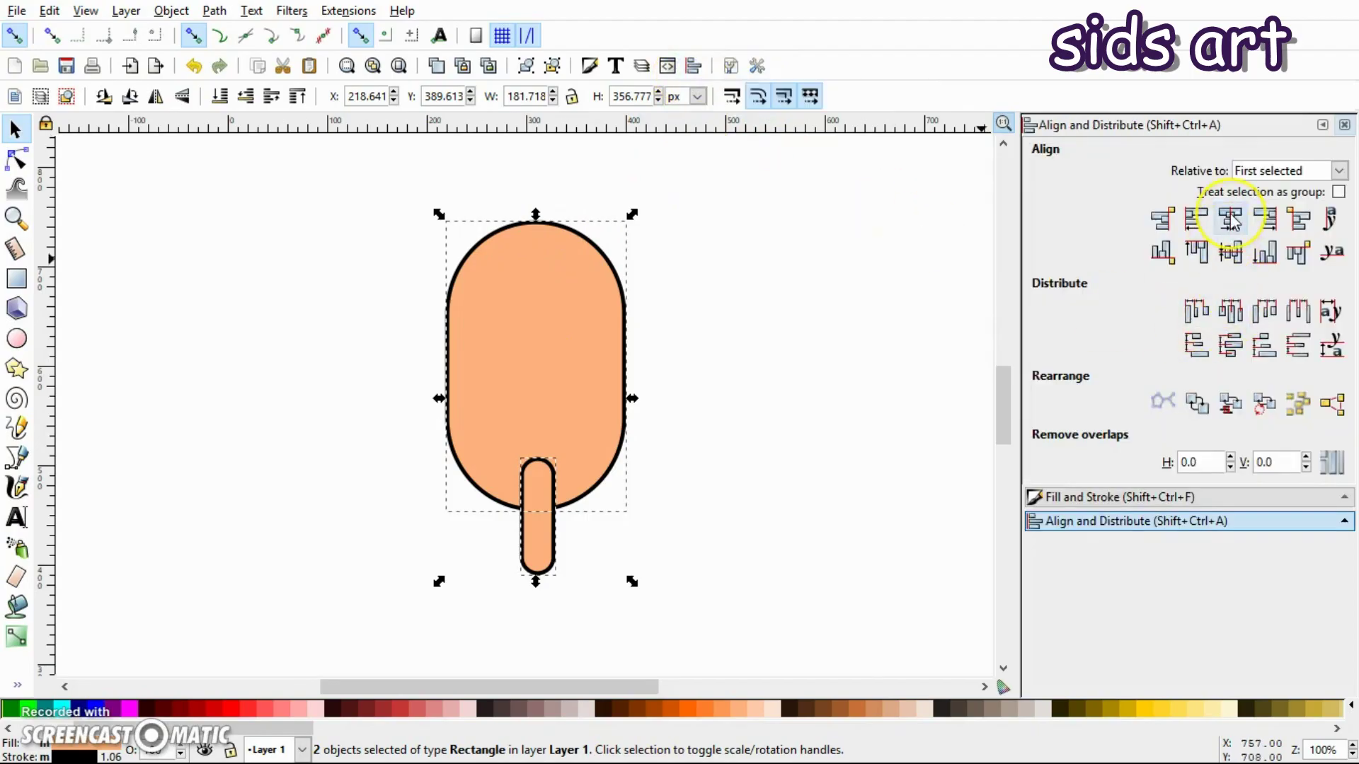
pyautogui.click(1231, 222)
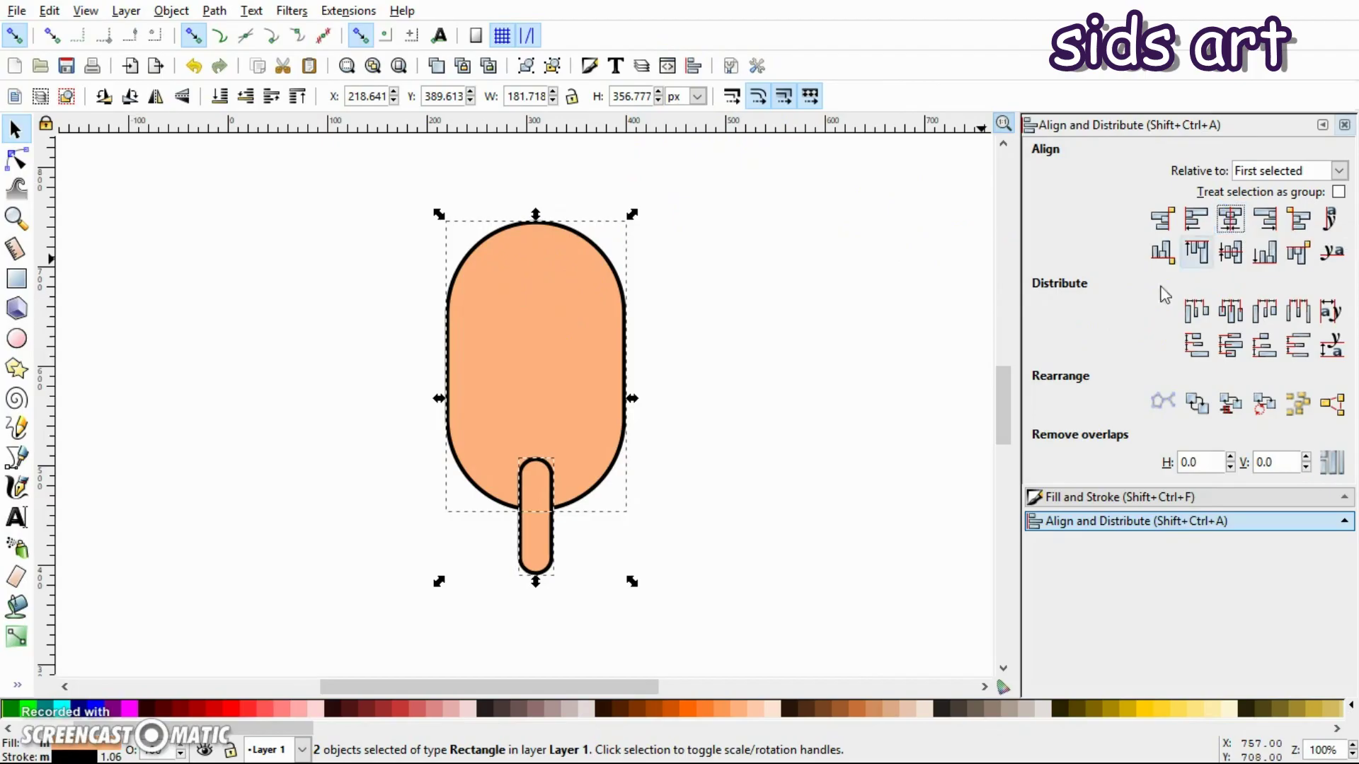
pyautogui.click(500, 542)
# - Send the small capsule behind the large one and nudge it up slightly to form a neck
pyautogui.click(538, 548)
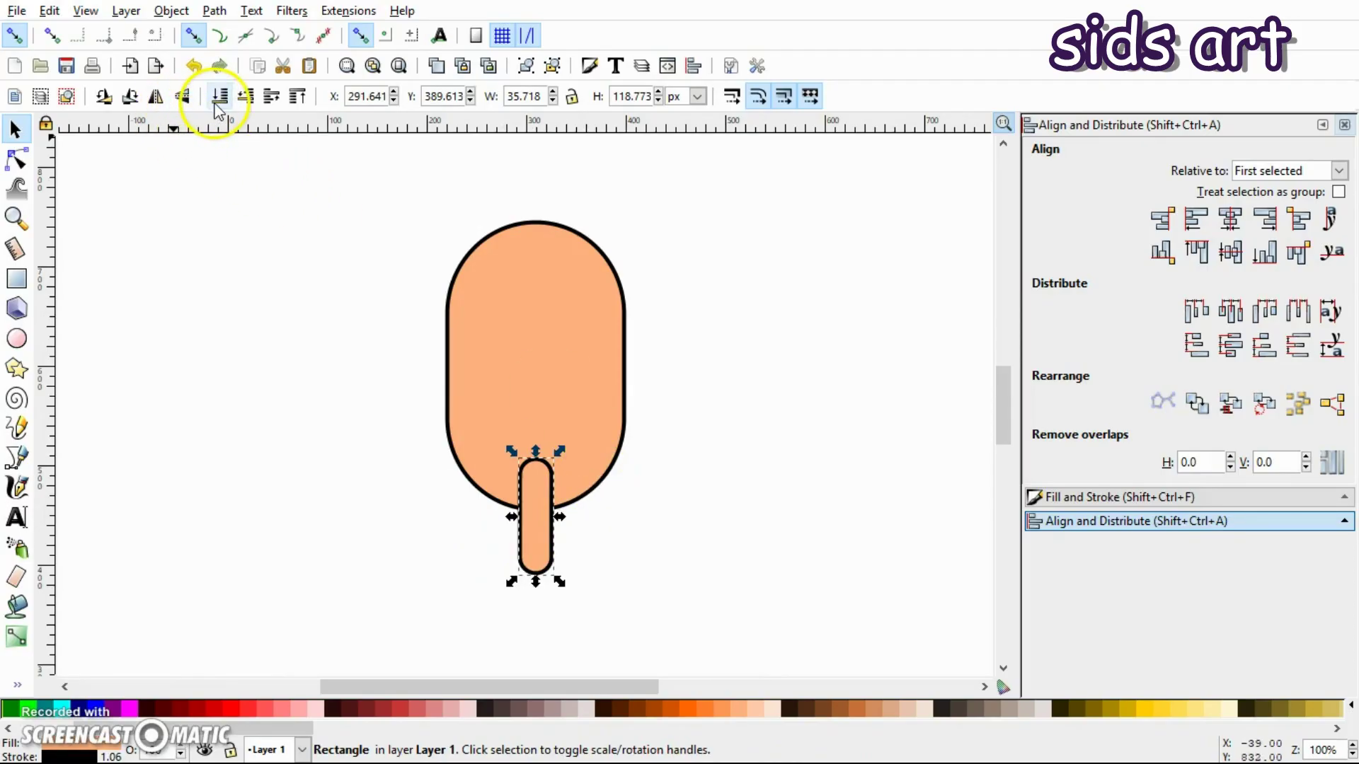
pyautogui.click(218, 105)
pyautogui.click(683, 550)
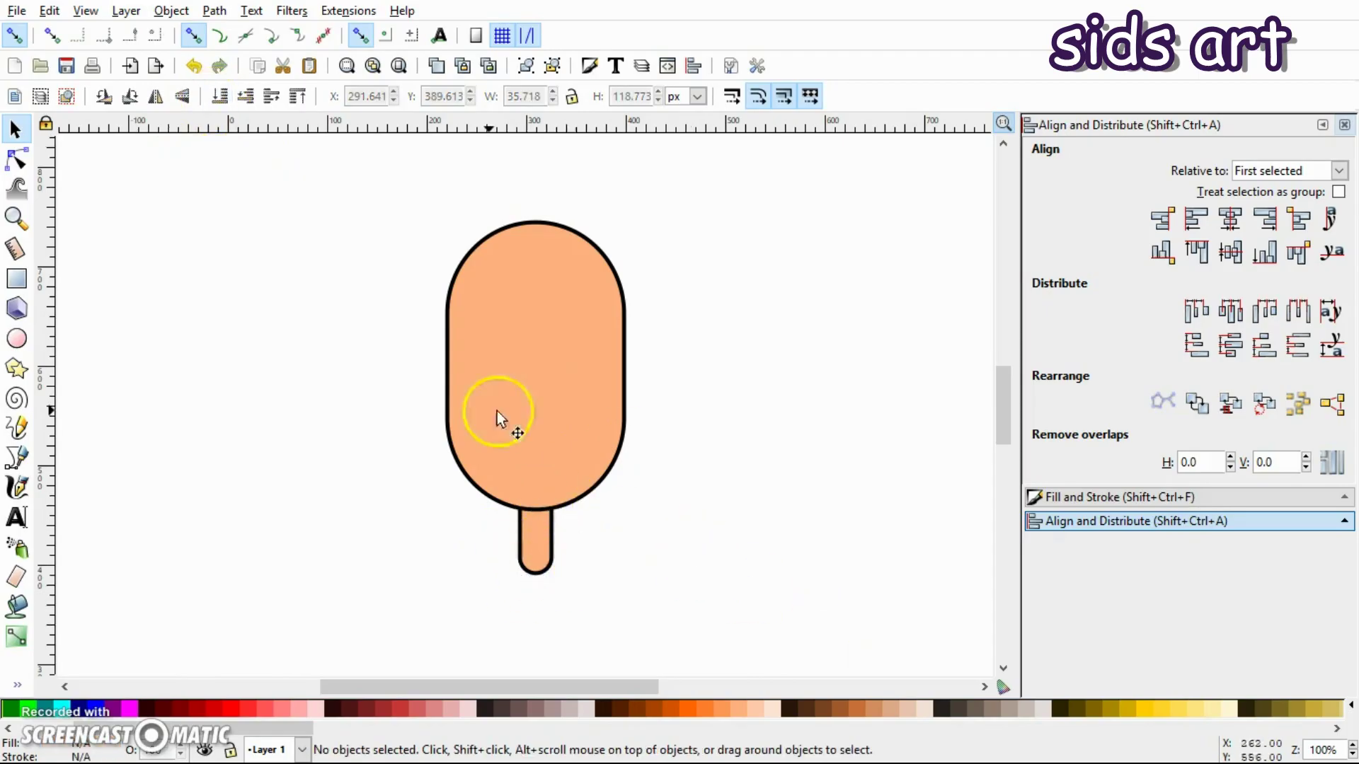
pyautogui.click(544, 562)
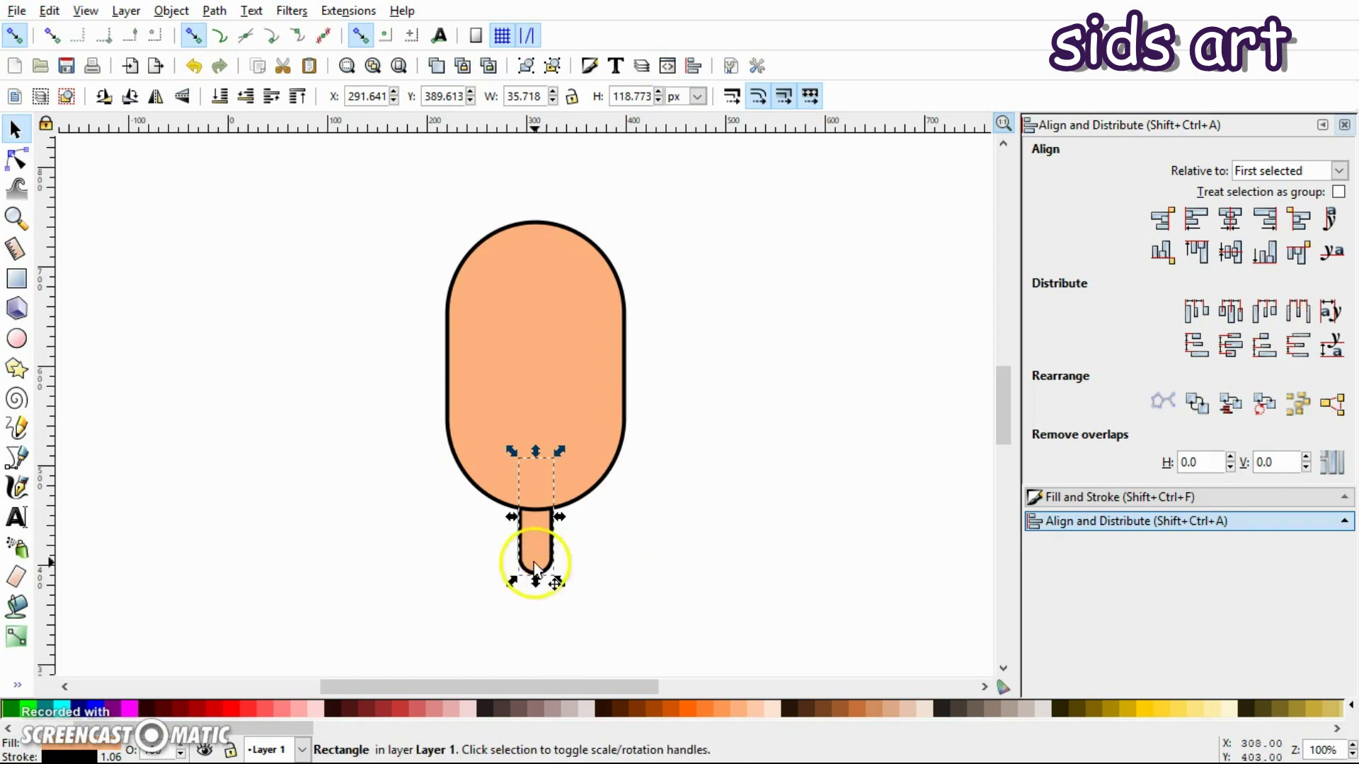
pyautogui.moveTo(536, 550)
pyautogui.mouseDown()
pyautogui.moveTo(540, 538)
pyautogui.moveTo(536, 551)
pyautogui.mouseUp()
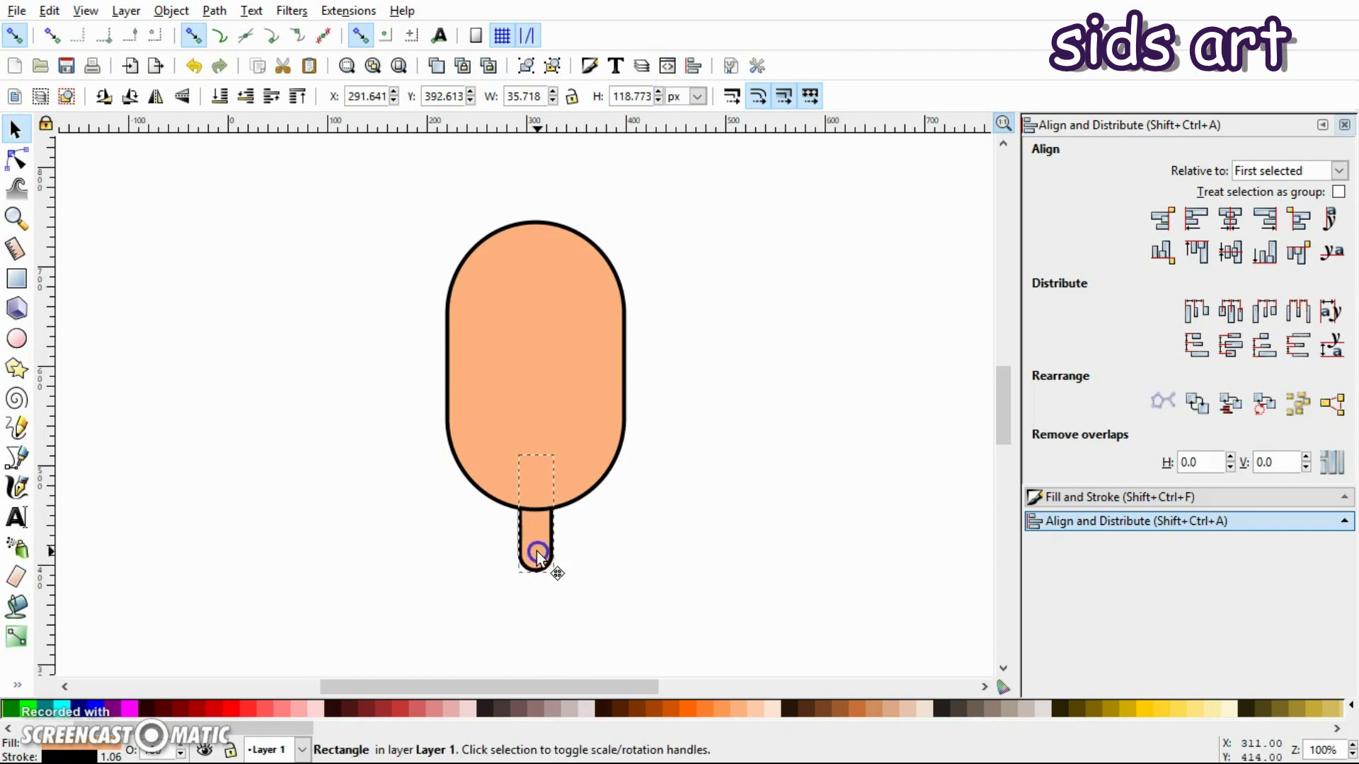
pyautogui.click(616, 552)
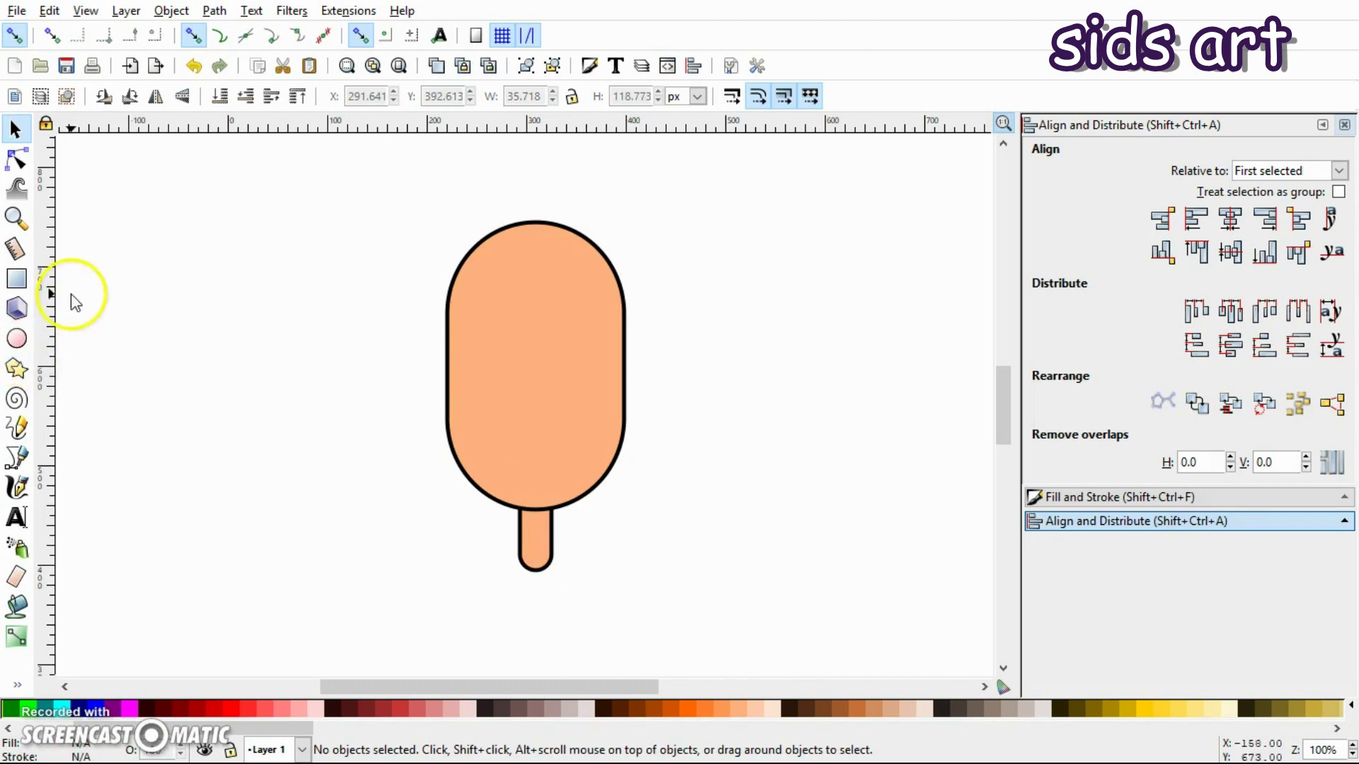
# - Duplicate the large capsule, place the copy to the left of the figure and squash it to about 156 px high
pyautogui.click(531, 366)
pyautogui.rightClick(522, 352)
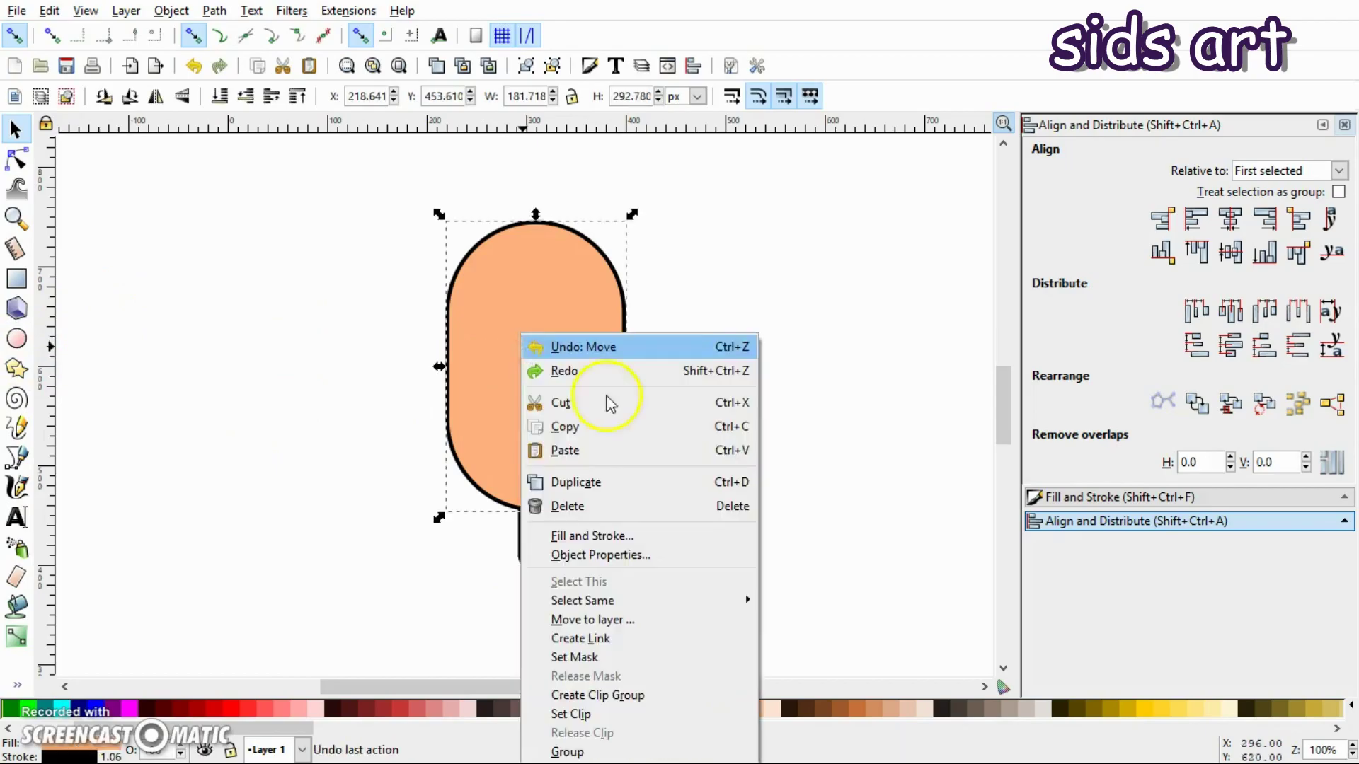
pyautogui.click(642, 483)
pyautogui.moveTo(571, 384); pyautogui.dragTo(303, 447)
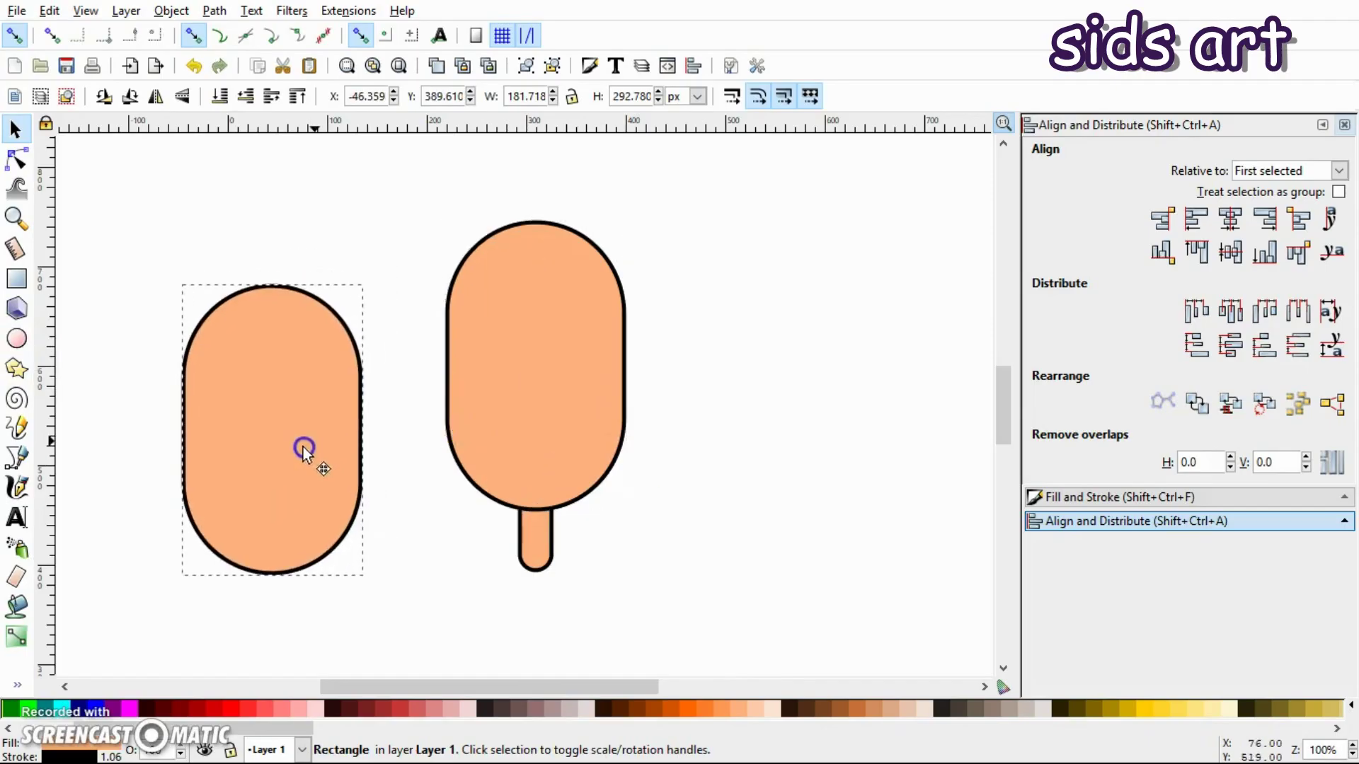
pyautogui.moveTo(271, 280); pyautogui.dragTo(288, 418)
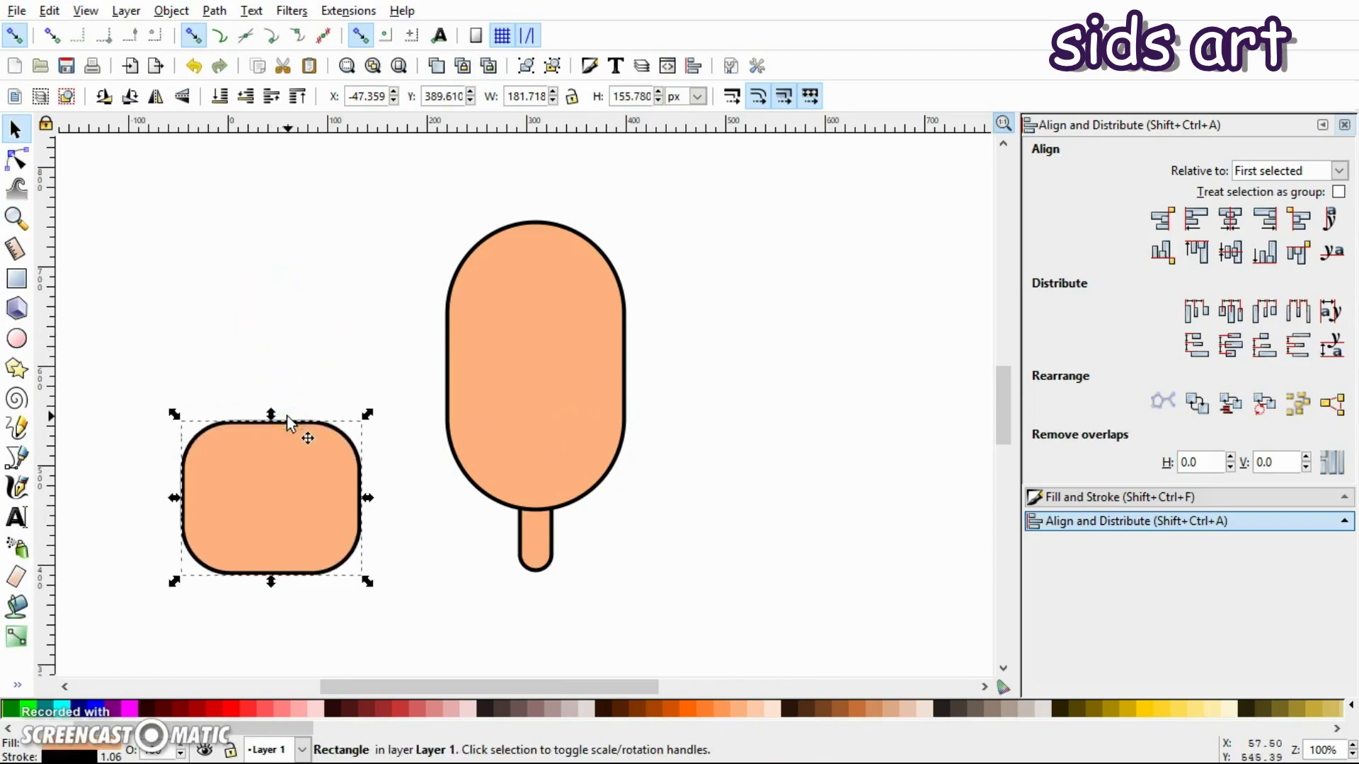
pyautogui.moveTo(285, 464); pyautogui.dragTo(287, 415)
pyautogui.click(173, 404)
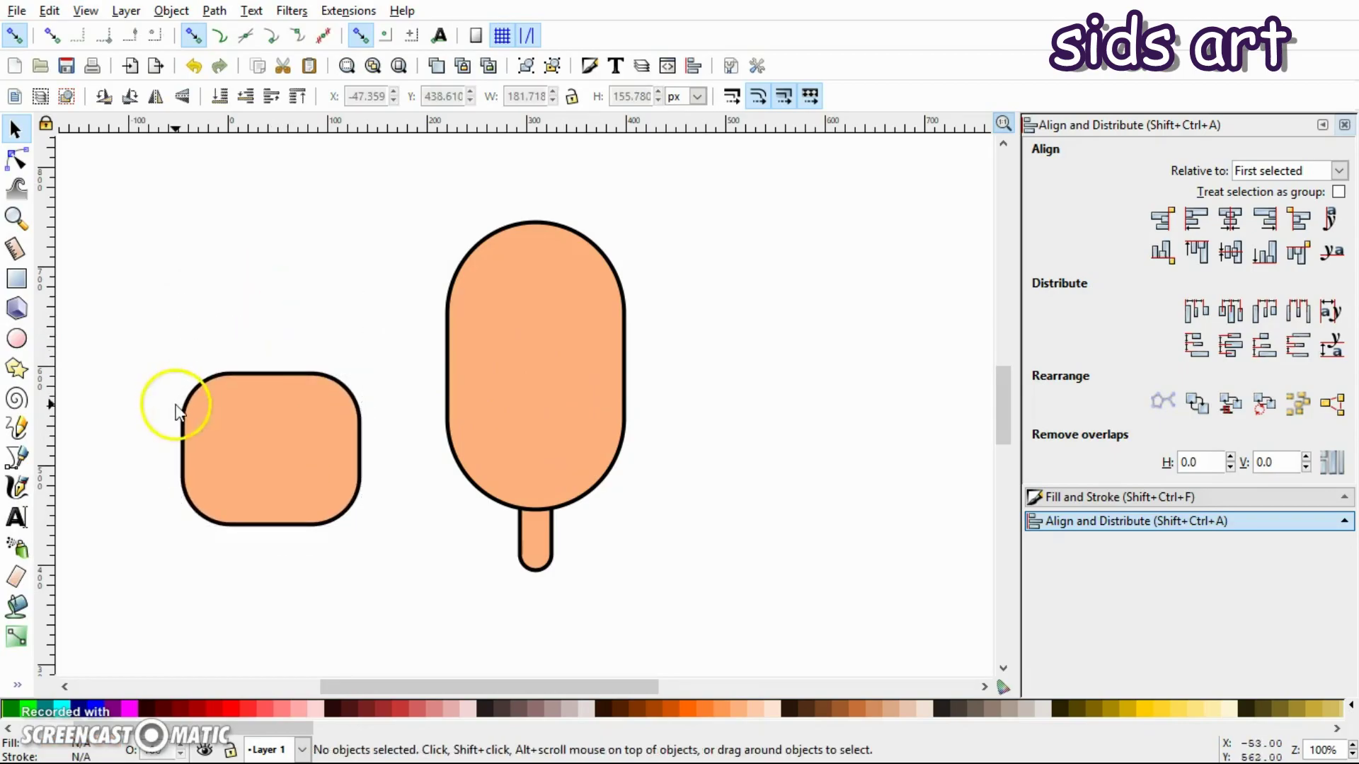
# - Draw a rectangle about 395 by 173 px over the squashed copy's lower half and subtract it with Difference
pyautogui.click(16, 279)
pyautogui.moveTo(85, 457); pyautogui.dragTo(479, 630)
pyautogui.press('s')
pyautogui.moveTo(360, 531); pyautogui.dragTo(353, 522)
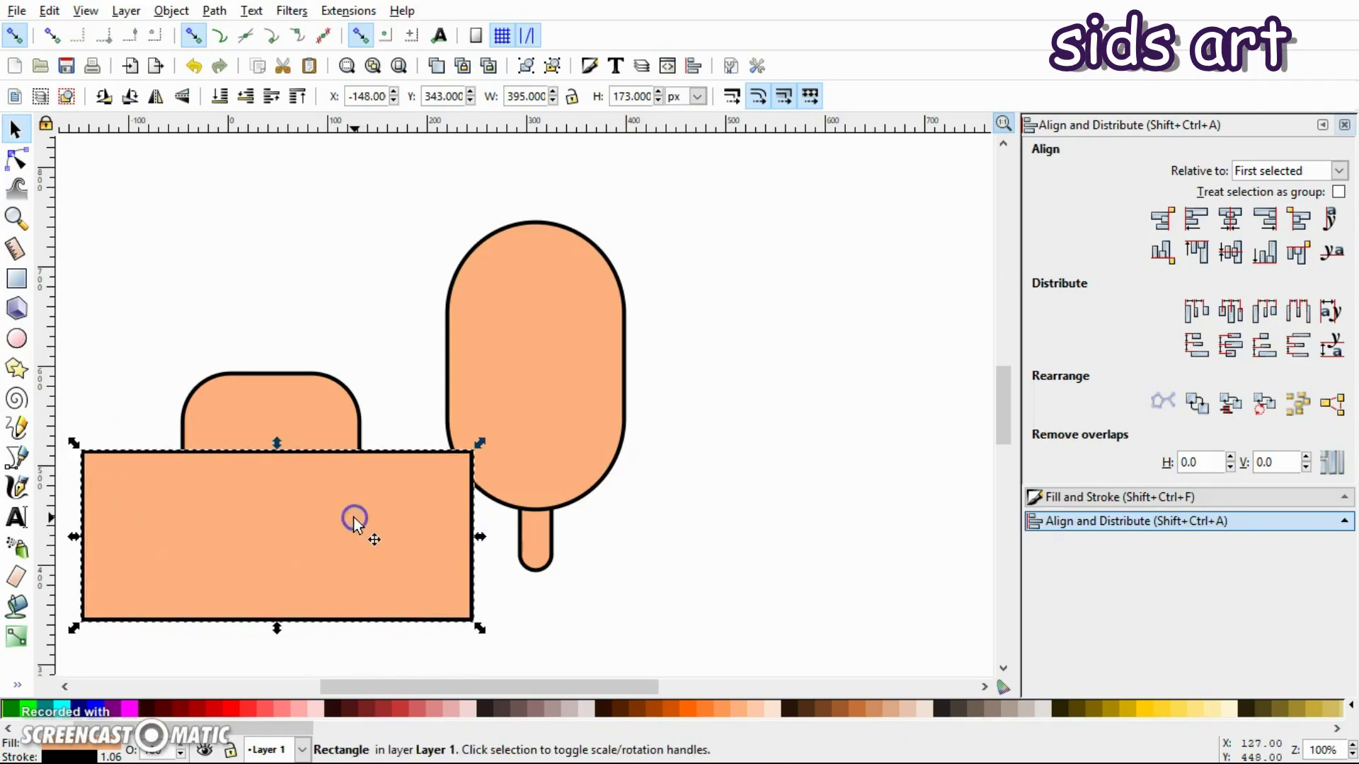
pyautogui.keyDown('shift'); pyautogui.click(297, 415); pyautogui.keyUp('shift')
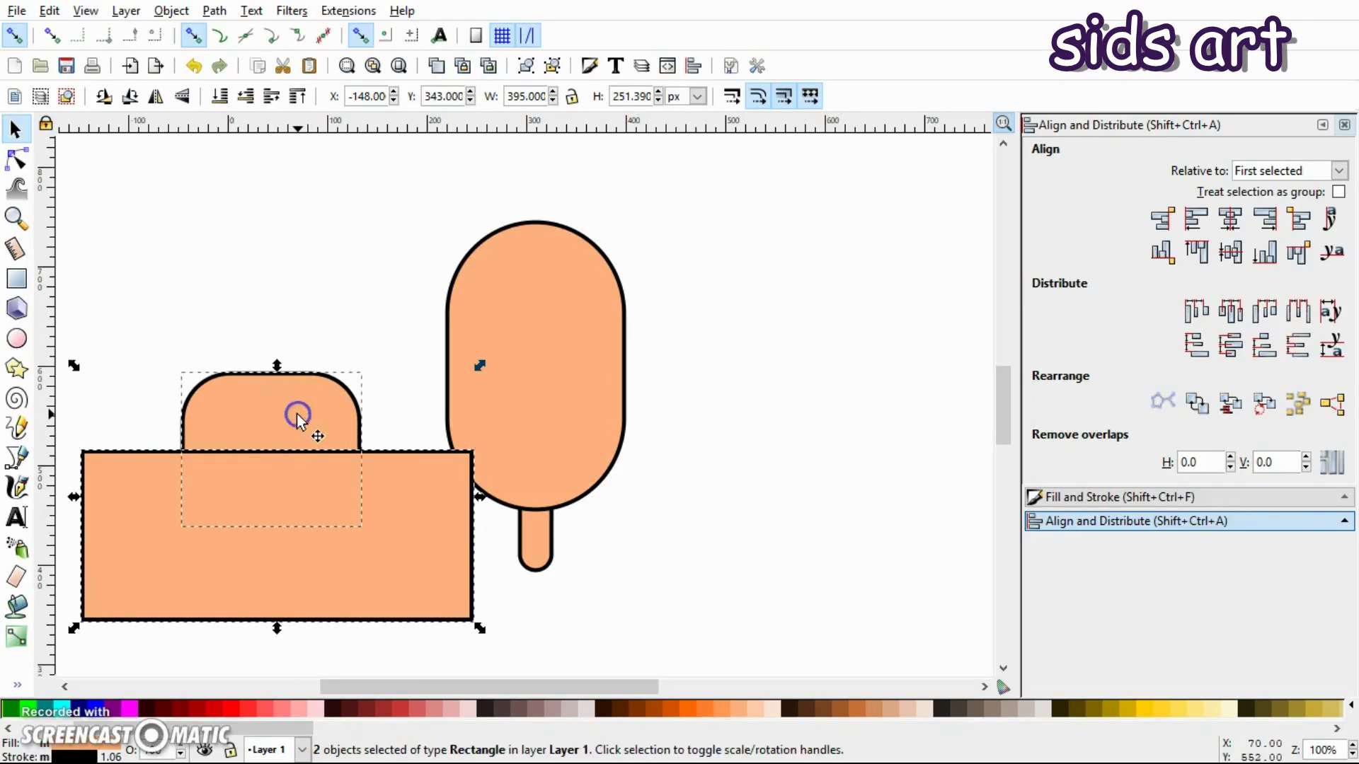
pyautogui.click(214, 11)
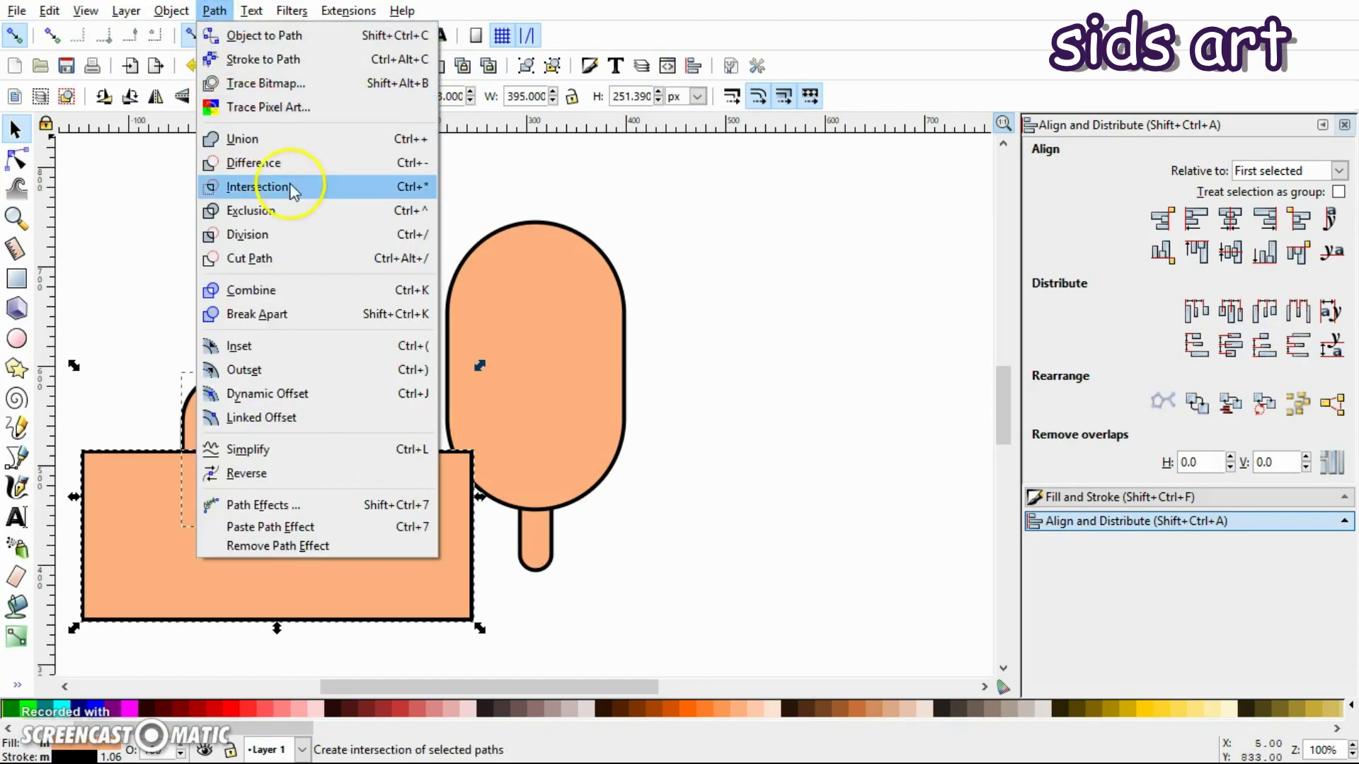
pyautogui.click(253, 163)
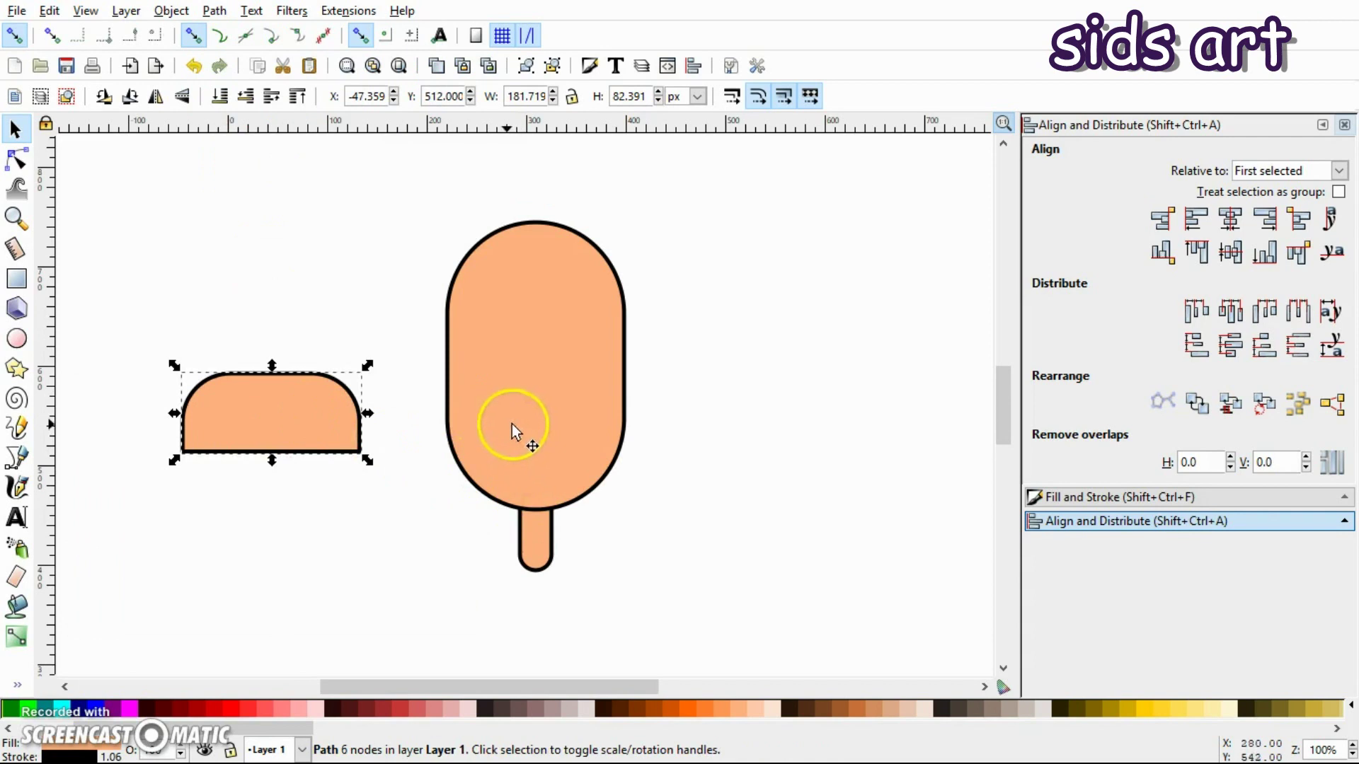
# - Move the cut shape over the neck's lower end as shoulders and scale it about its centre to about 142 by 68 px
pyautogui.moveTo(300, 412); pyautogui.dragTo(577, 583)
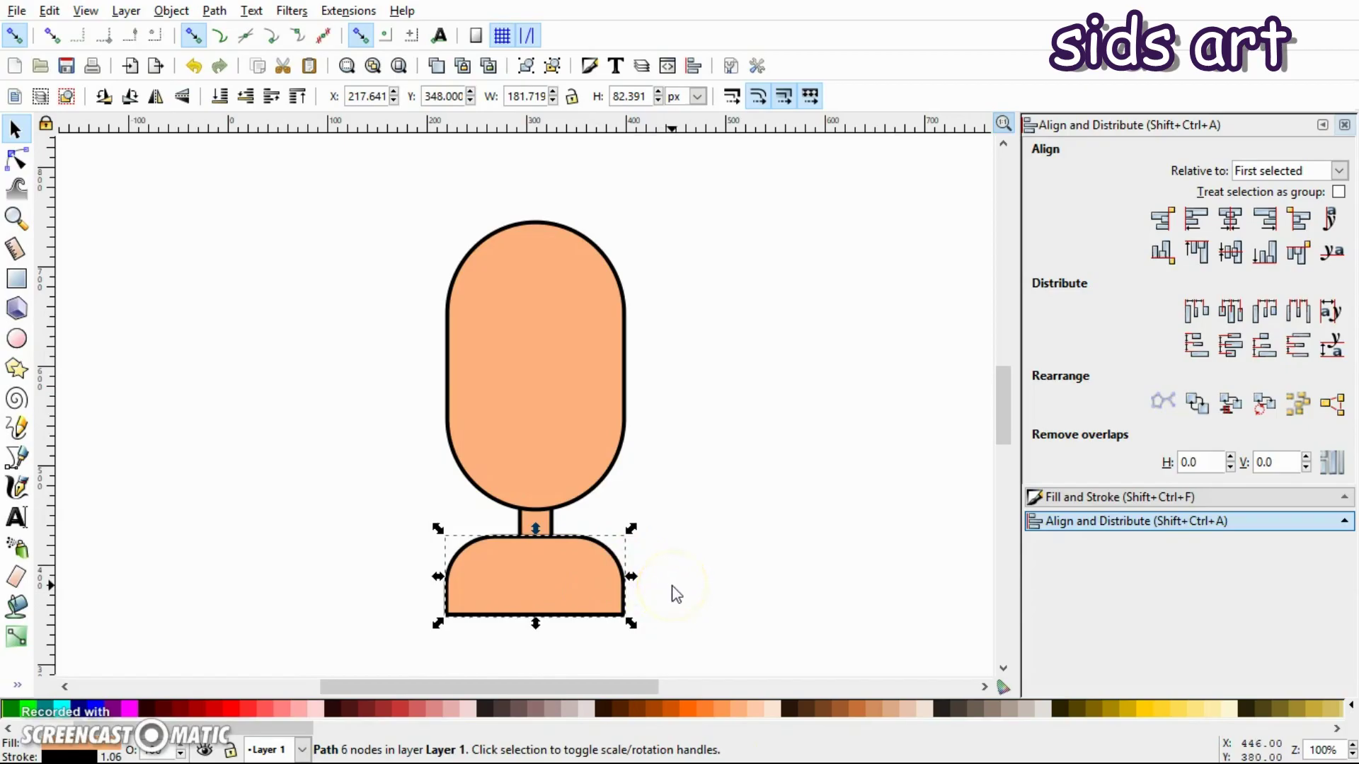
pyautogui.press('shift')
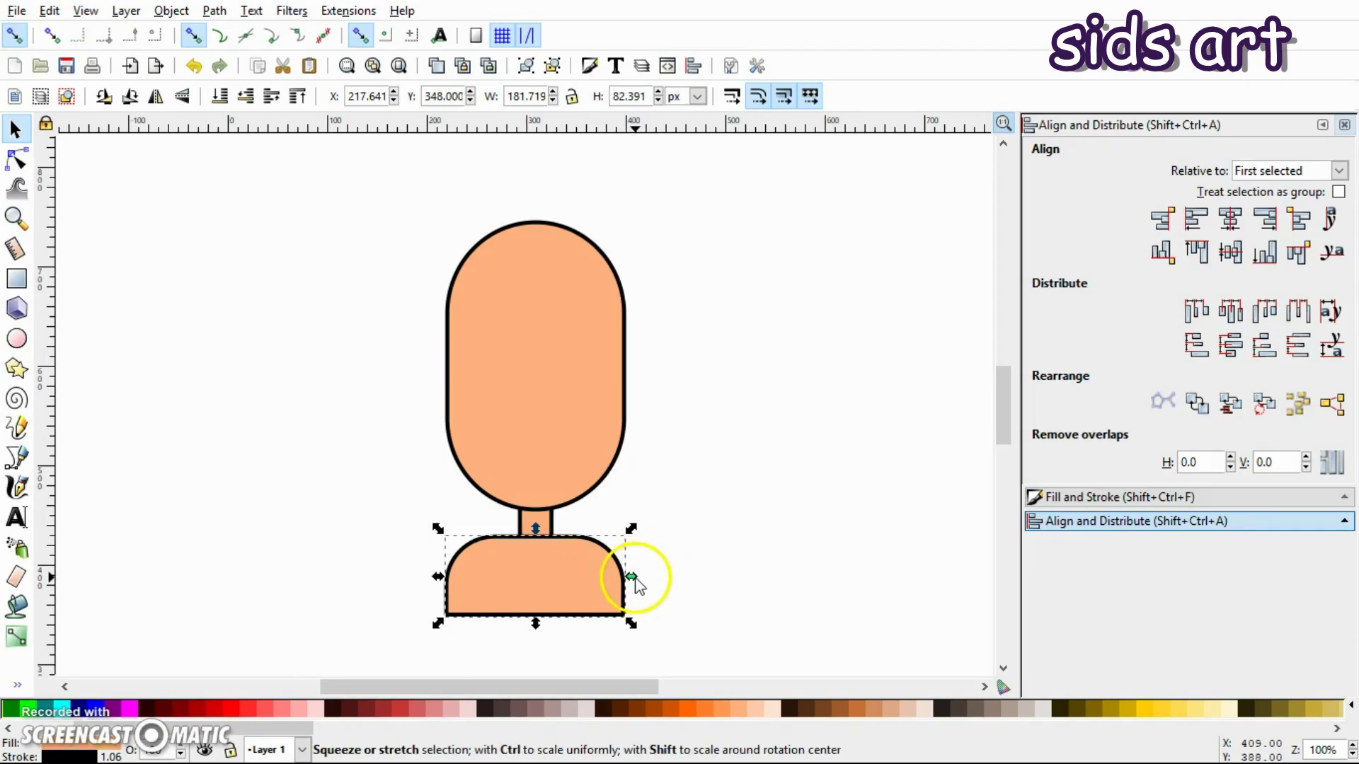
pyautogui.moveTo(632, 578); pyautogui.dragTo(598, 577)
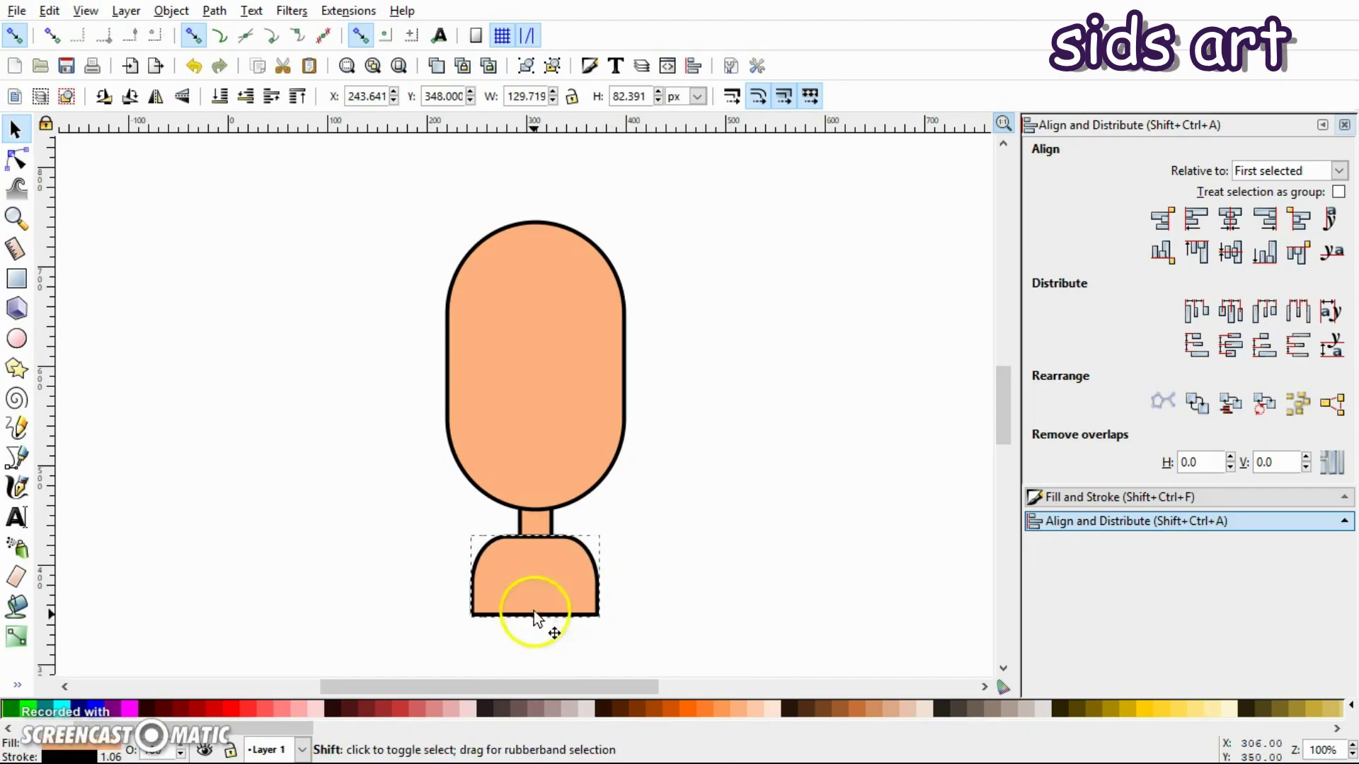
pyautogui.click(538, 581)
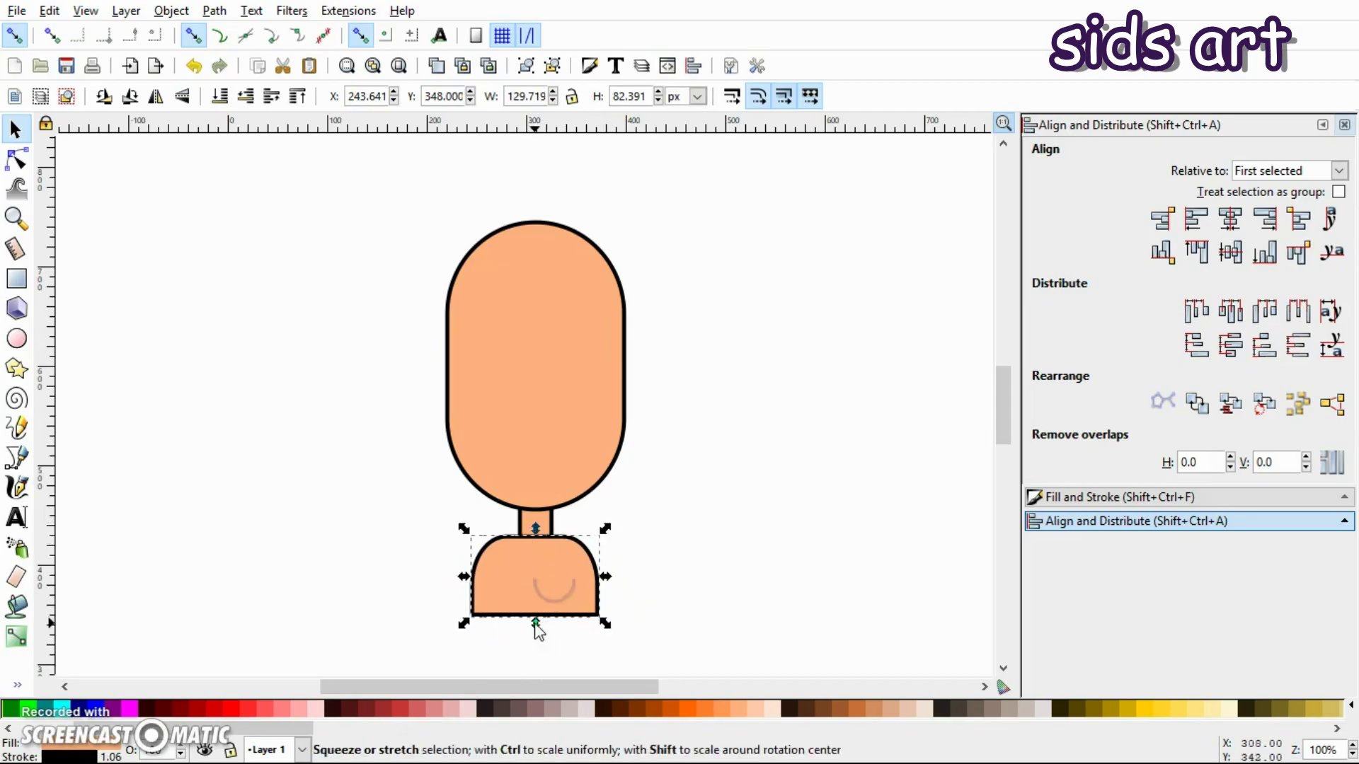
pyautogui.moveTo(536, 625); pyautogui.dragTo(530, 617)
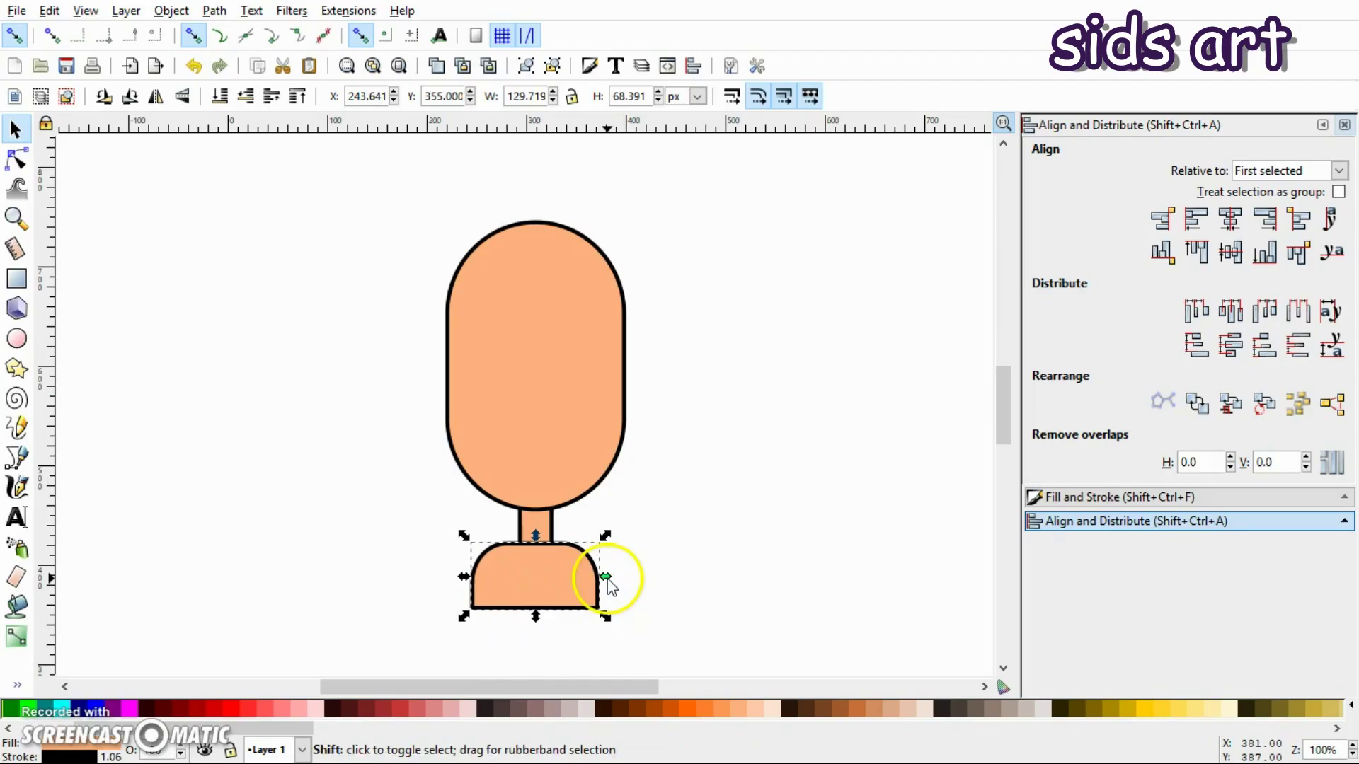
pyautogui.moveTo(606, 576); pyautogui.dragTo(611, 577)
pyautogui.click(641, 573)
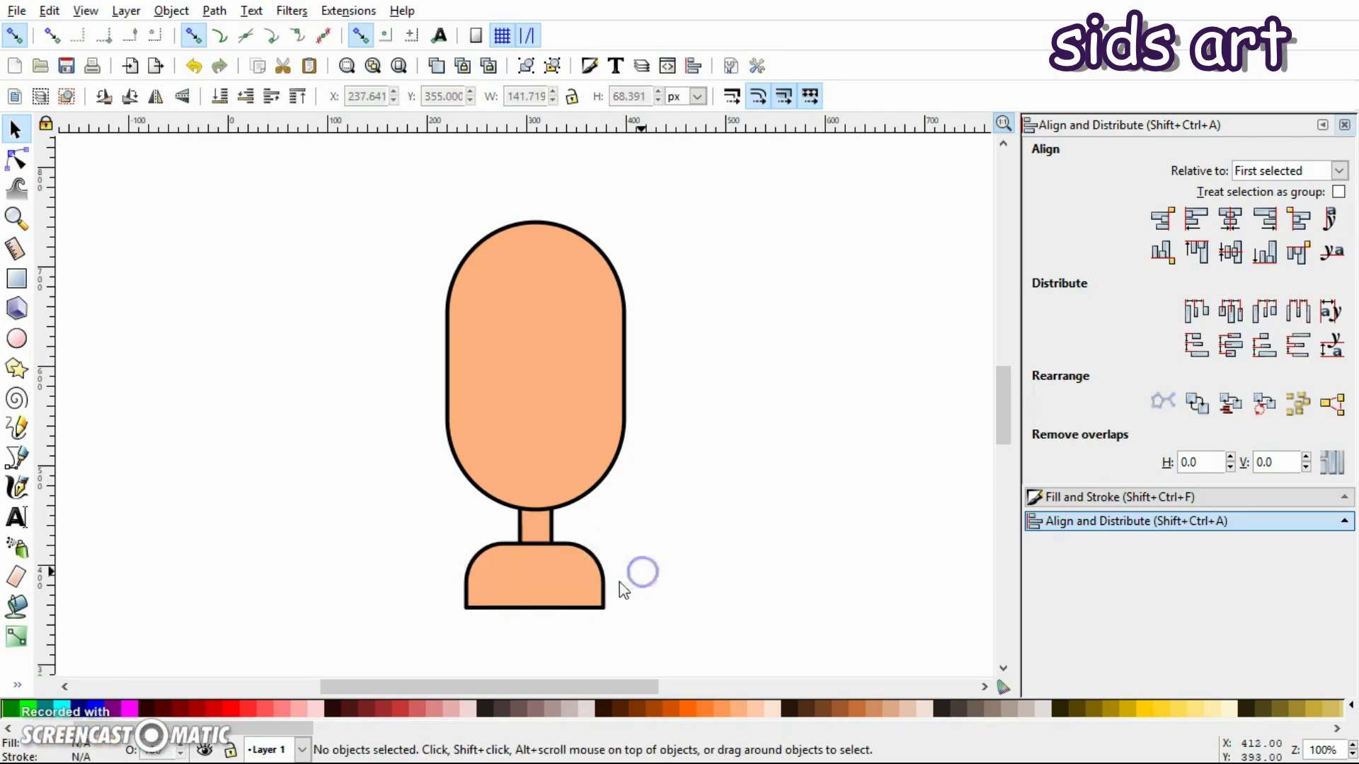
# - Centre the shoulders on the head's vertical axis, using the head as the first selected reference
pyautogui.click(580, 586)
pyautogui.click(588, 425)
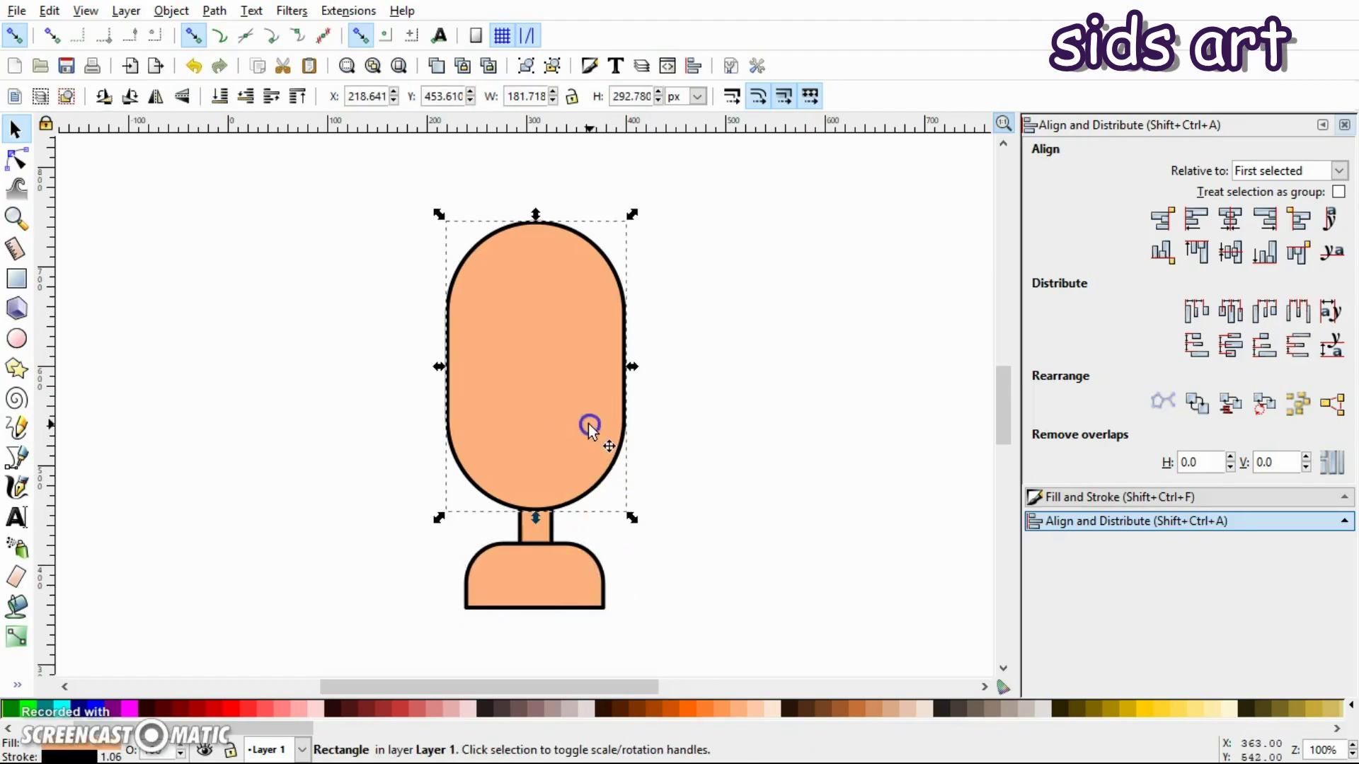
pyautogui.keyDown('shift'); pyautogui.click(558, 600); pyautogui.keyUp('shift')
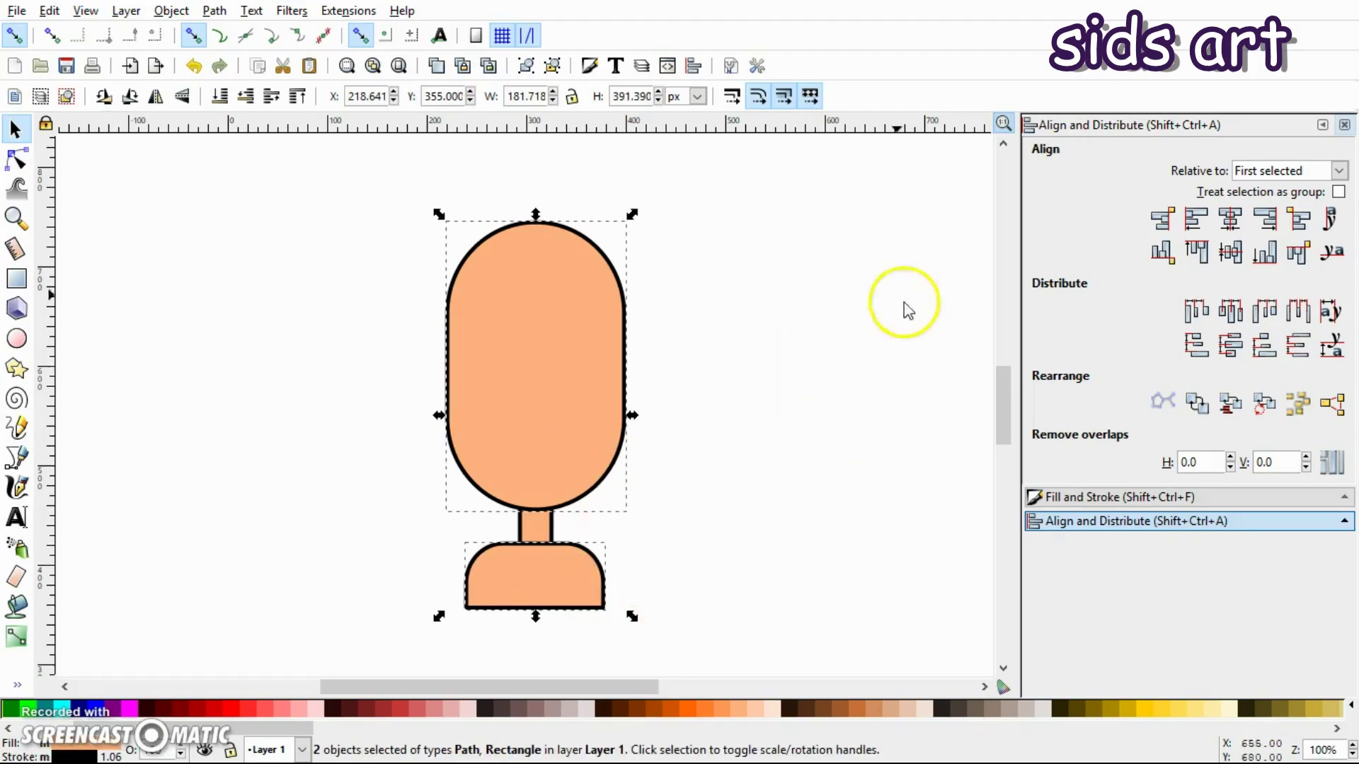
pyautogui.click(1232, 225)
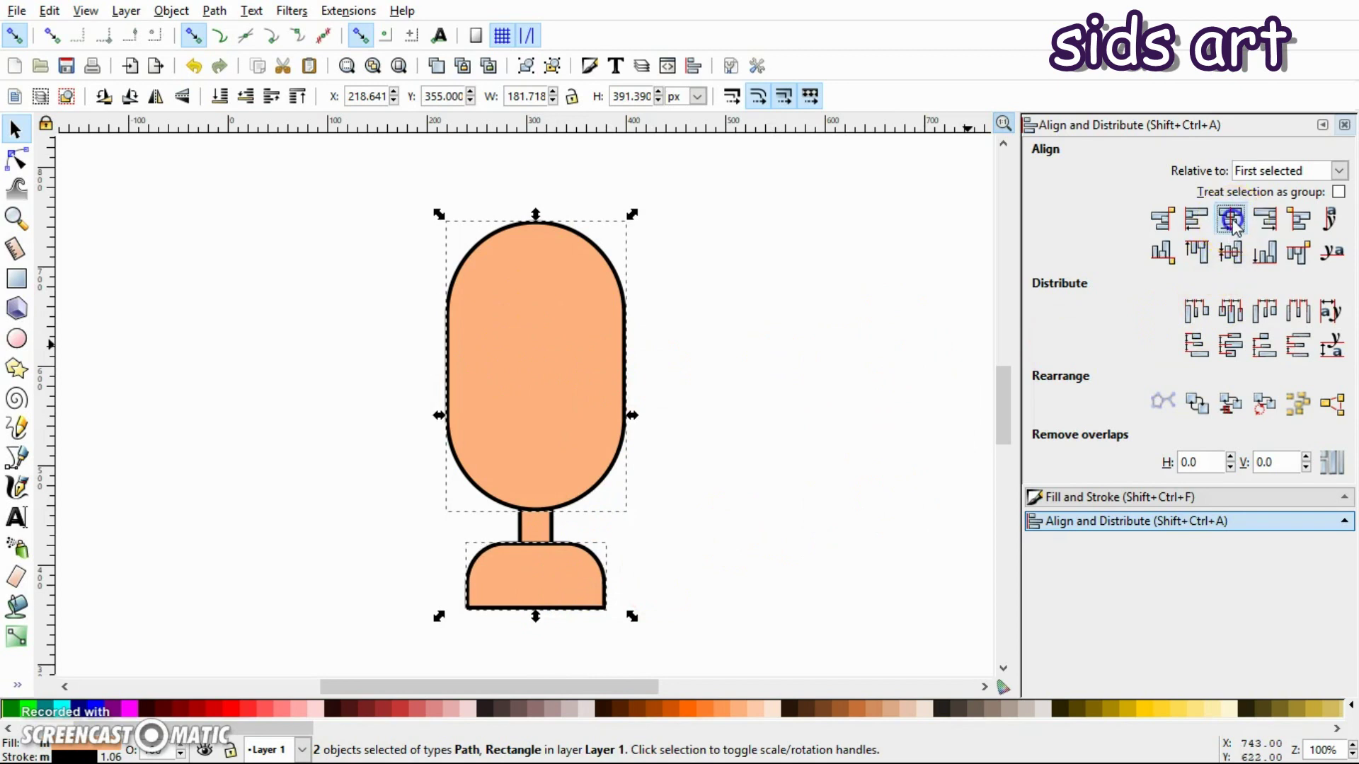
pyautogui.click(868, 530)
# - Send the shoulders to the back, behind the neck
pyautogui.click(537, 568)
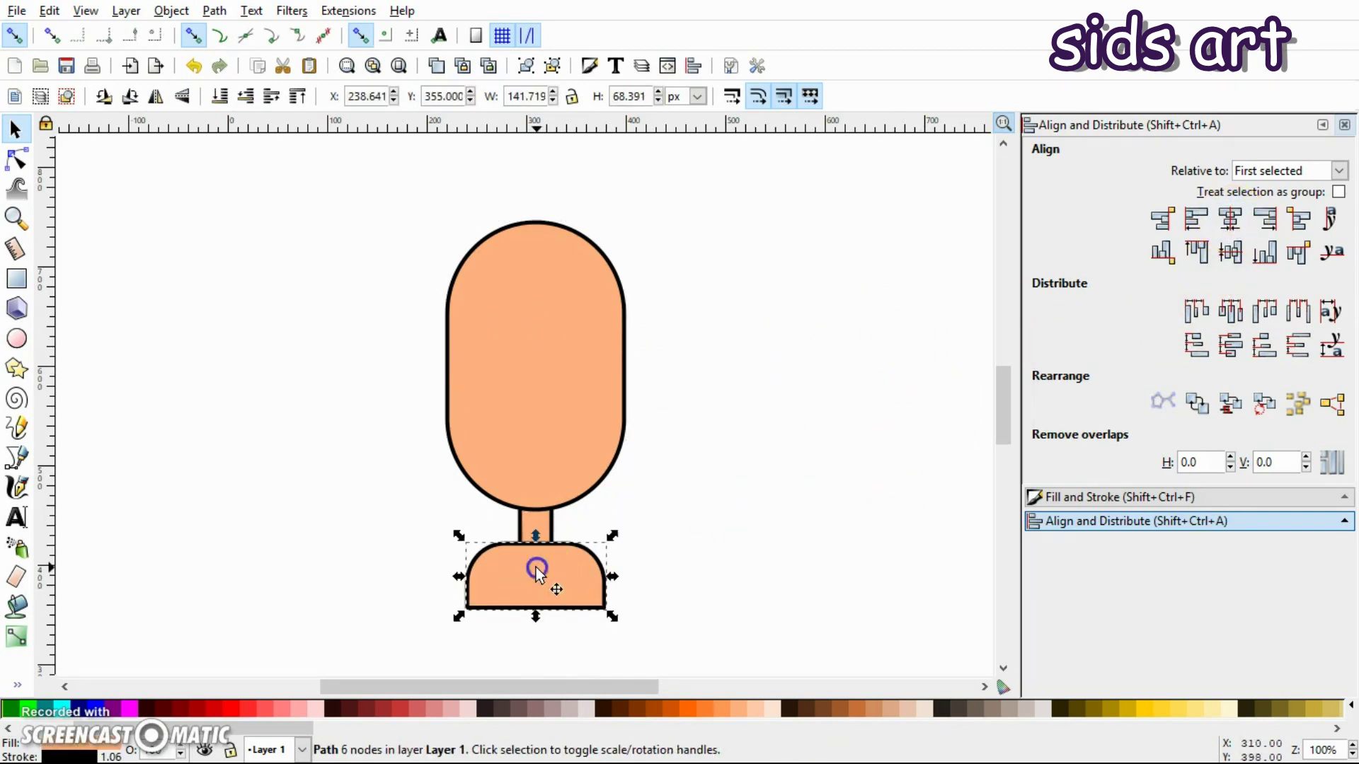
pyautogui.click(220, 97)
pyautogui.click(352, 445)
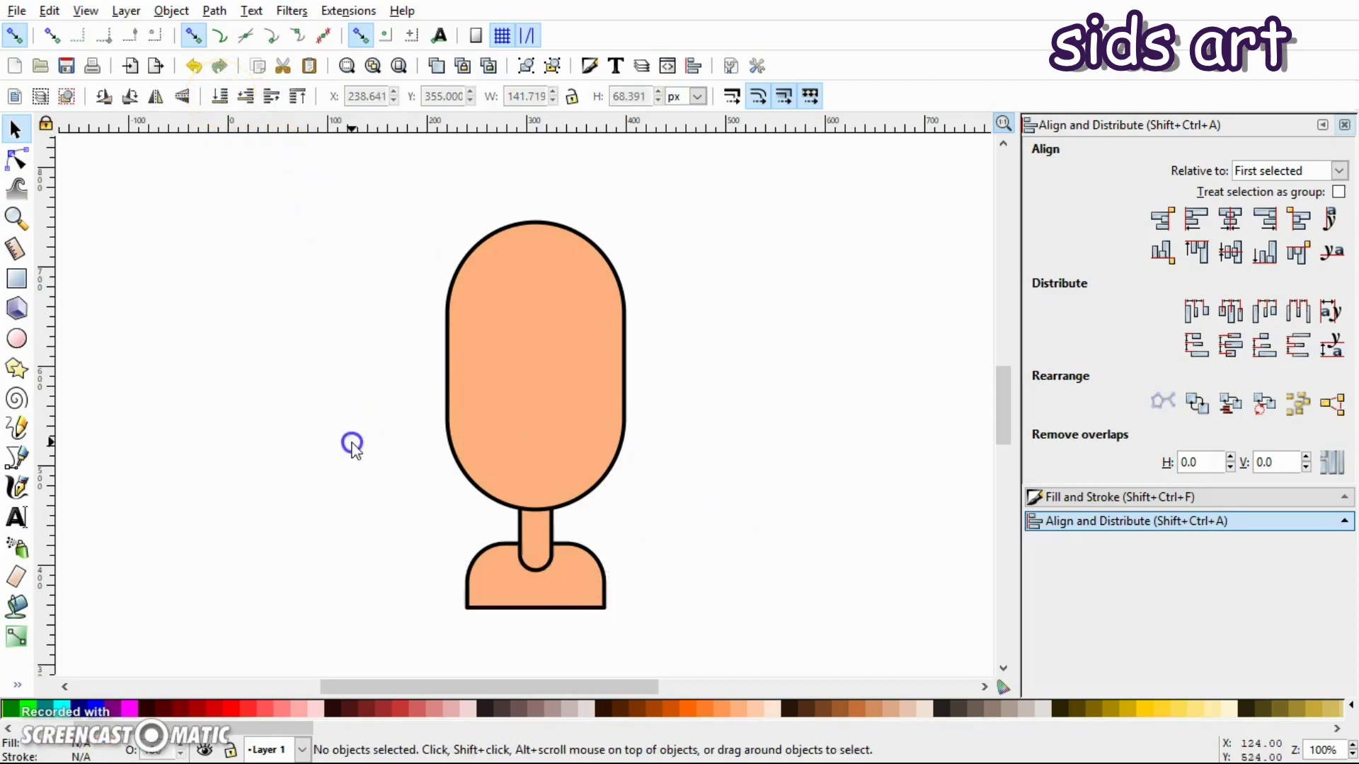
# - Shorten the head from its upper edge to about 238 px high and round its corners to the maximum radius
pyautogui.click(517, 362)
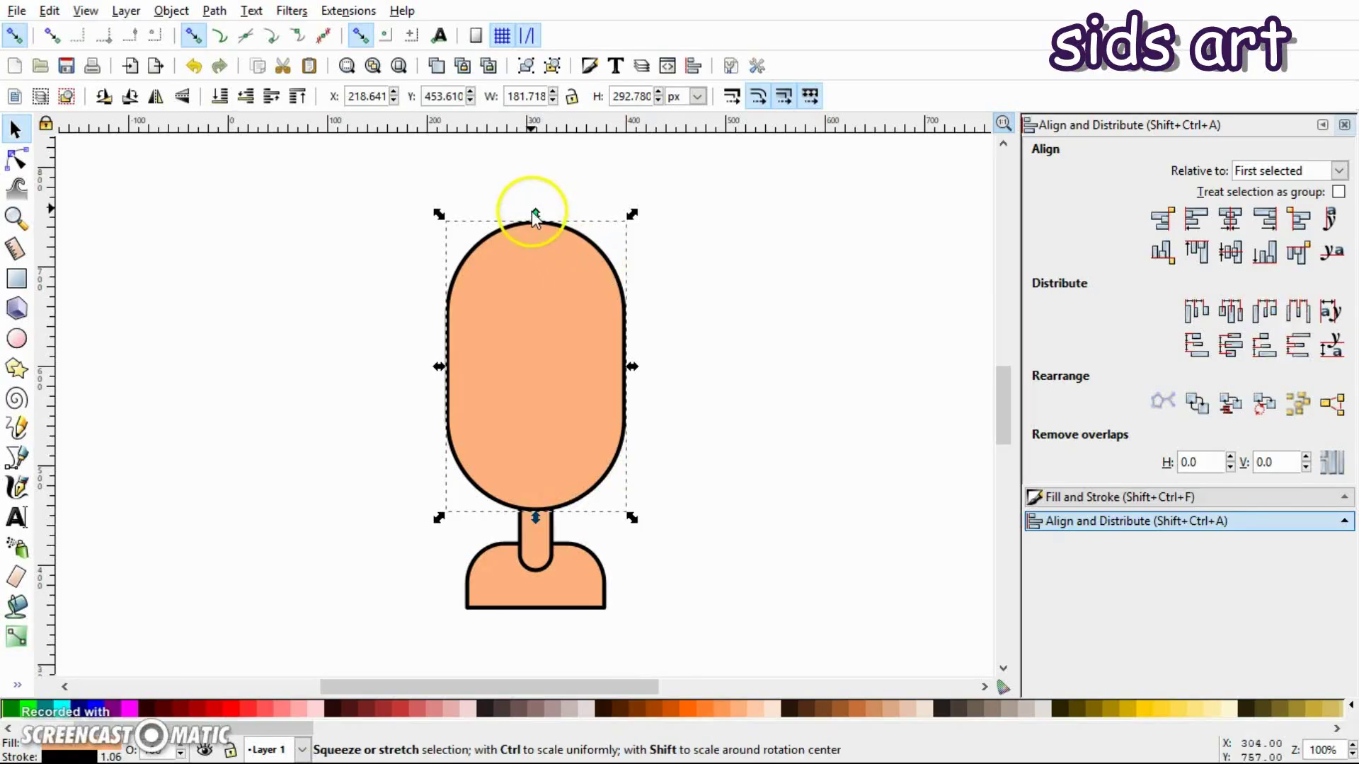
pyautogui.moveTo(535, 216); pyautogui.dragTo(533, 267)
pyautogui.click(671, 364)
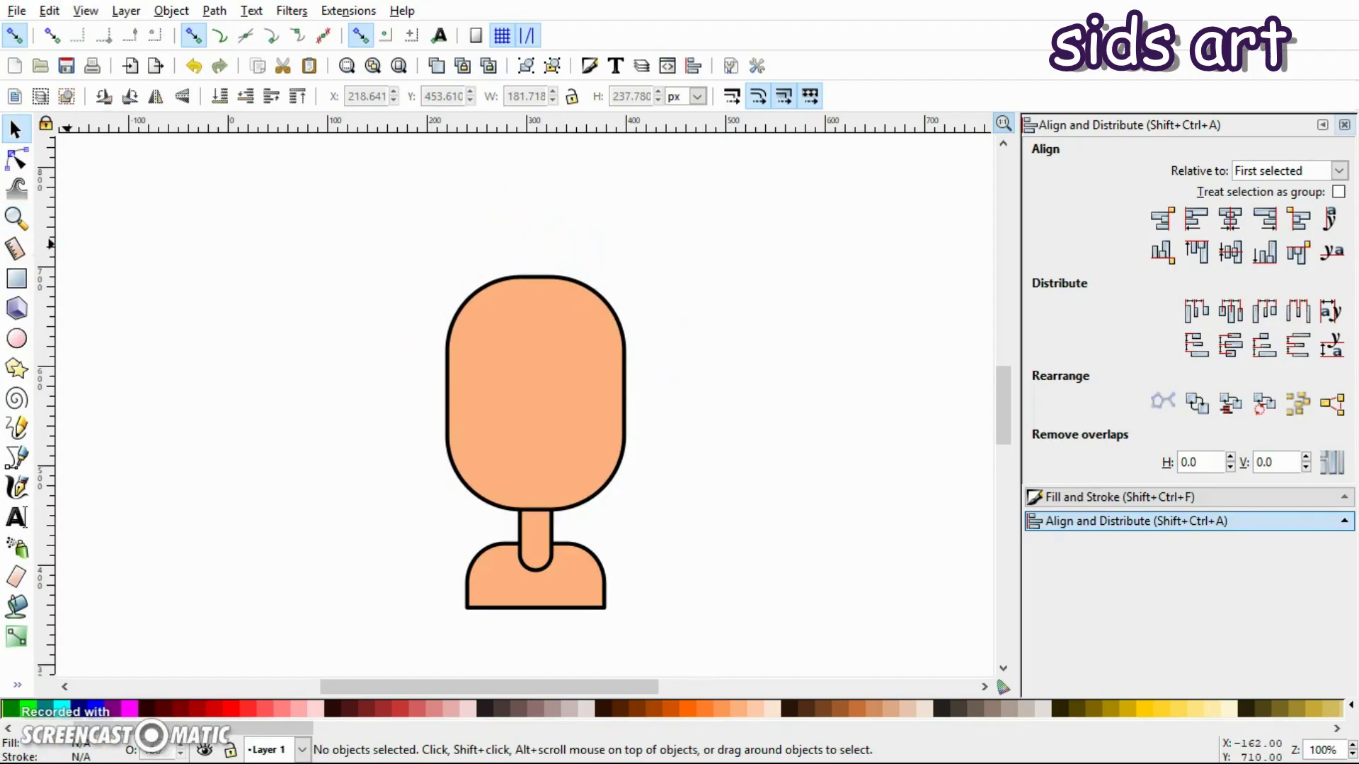
pyautogui.click(336, 345)
pyautogui.click(16, 159)
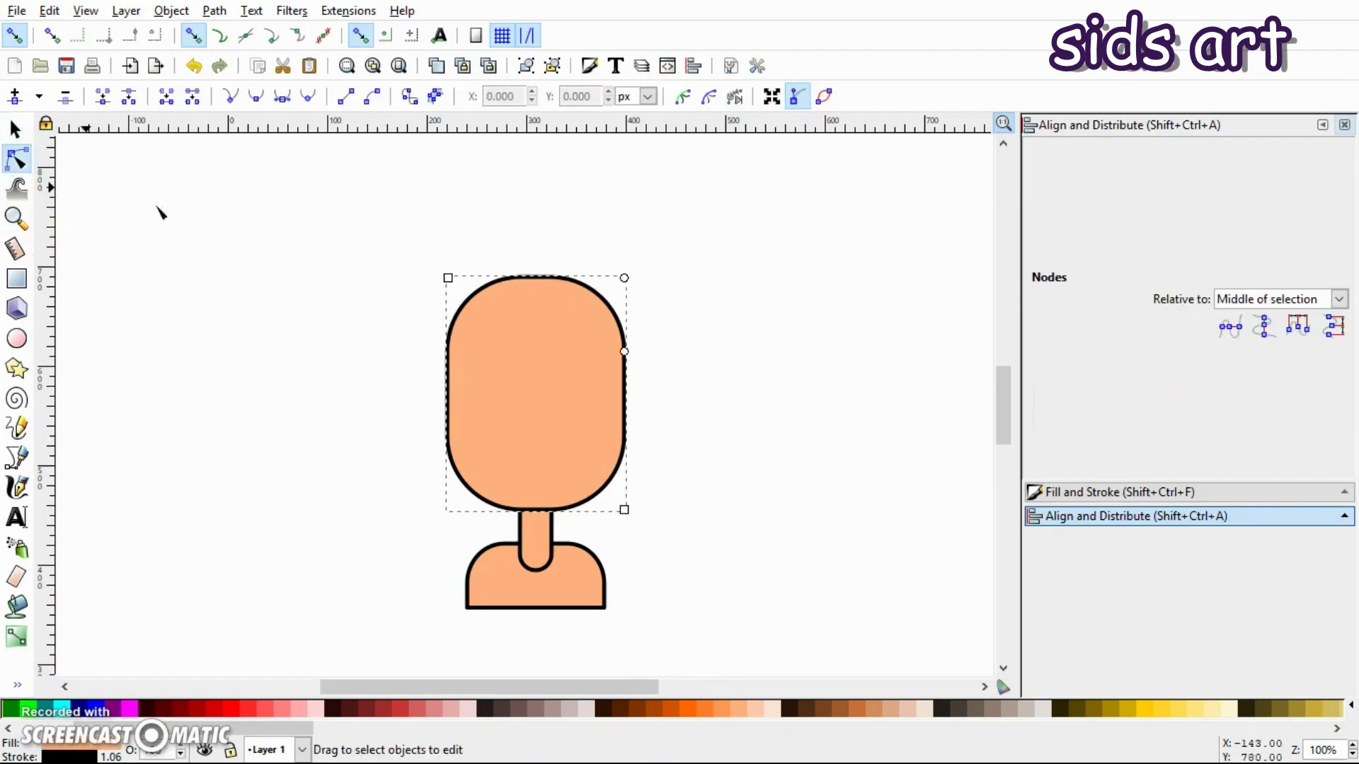
pyautogui.moveTo(622, 355); pyautogui.dragTo(623, 408)
pyautogui.click(692, 415)
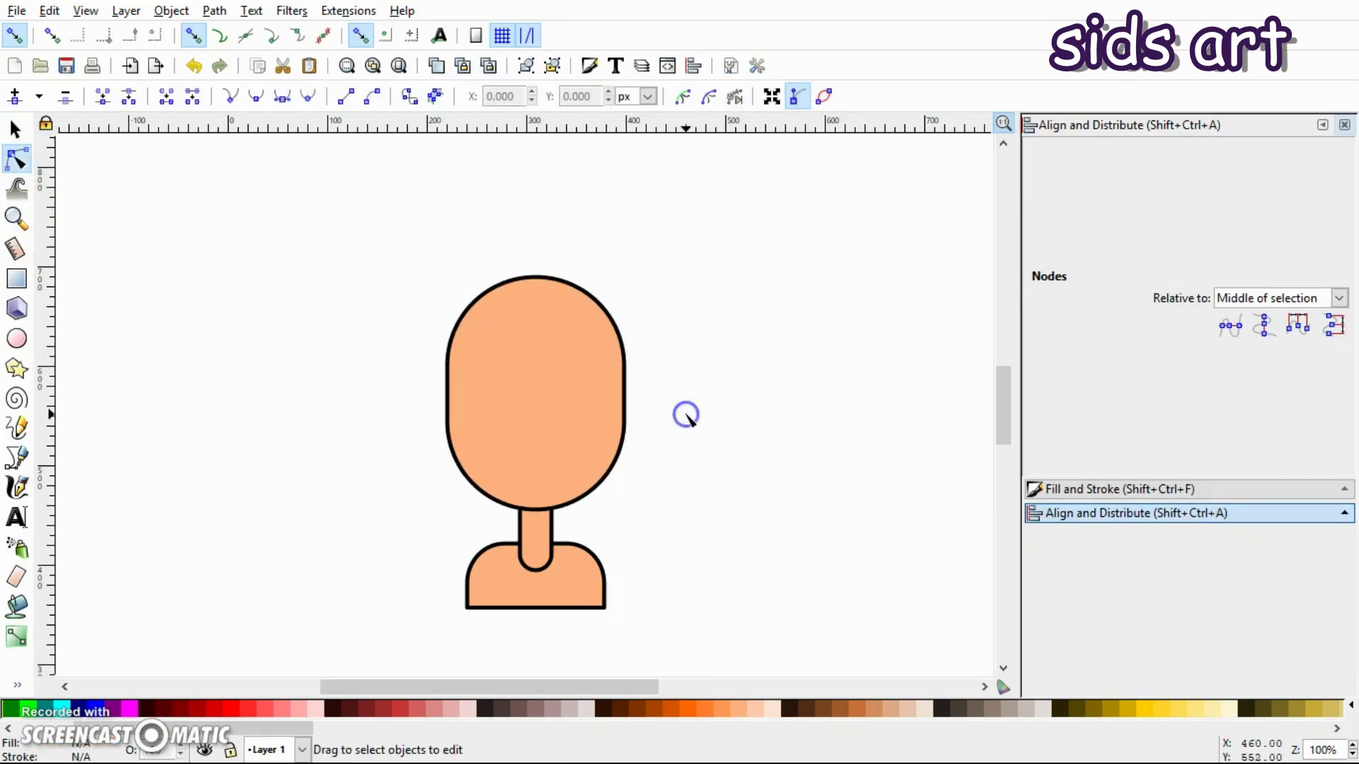
# - Move the head down slightly so that it covers more of the neck
pyautogui.press('s')
pyautogui.click(594, 444)
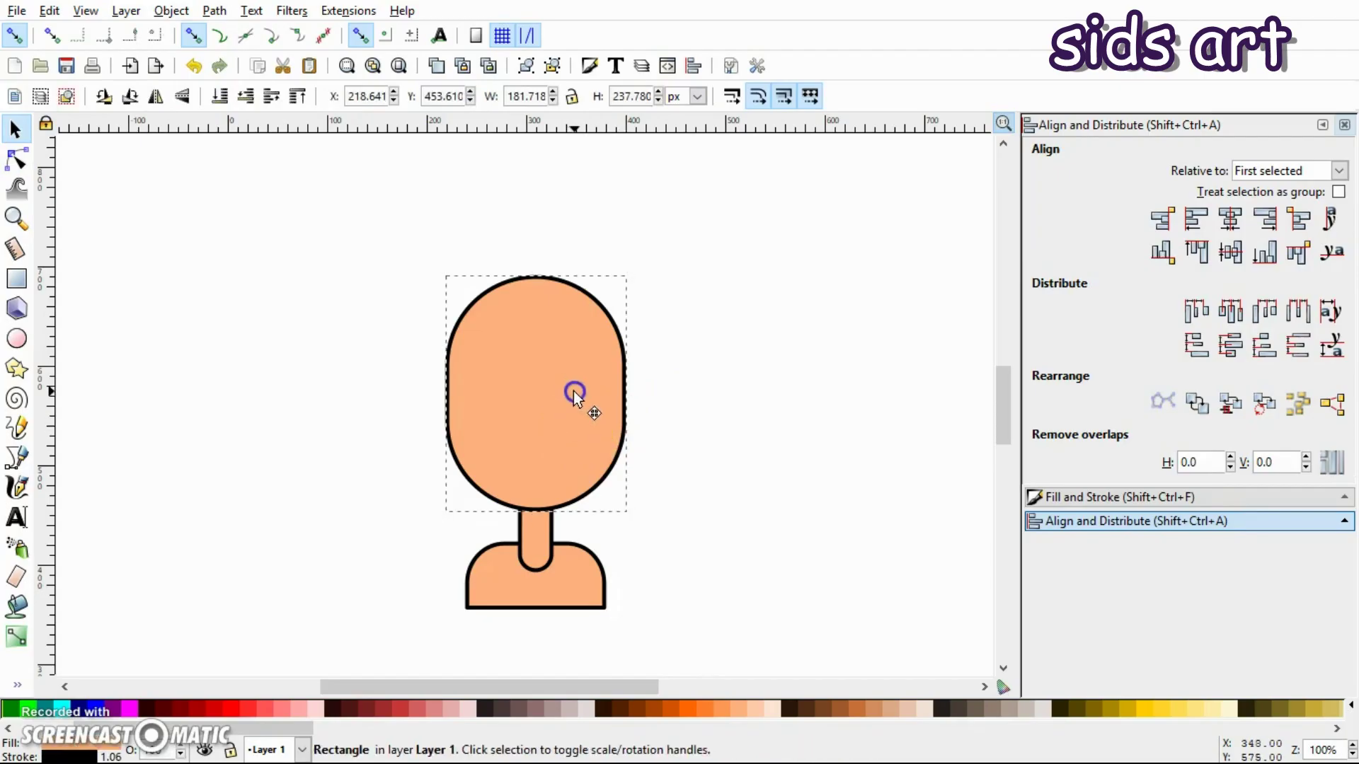
pyautogui.moveTo(573, 391); pyautogui.dragTo(578, 409)
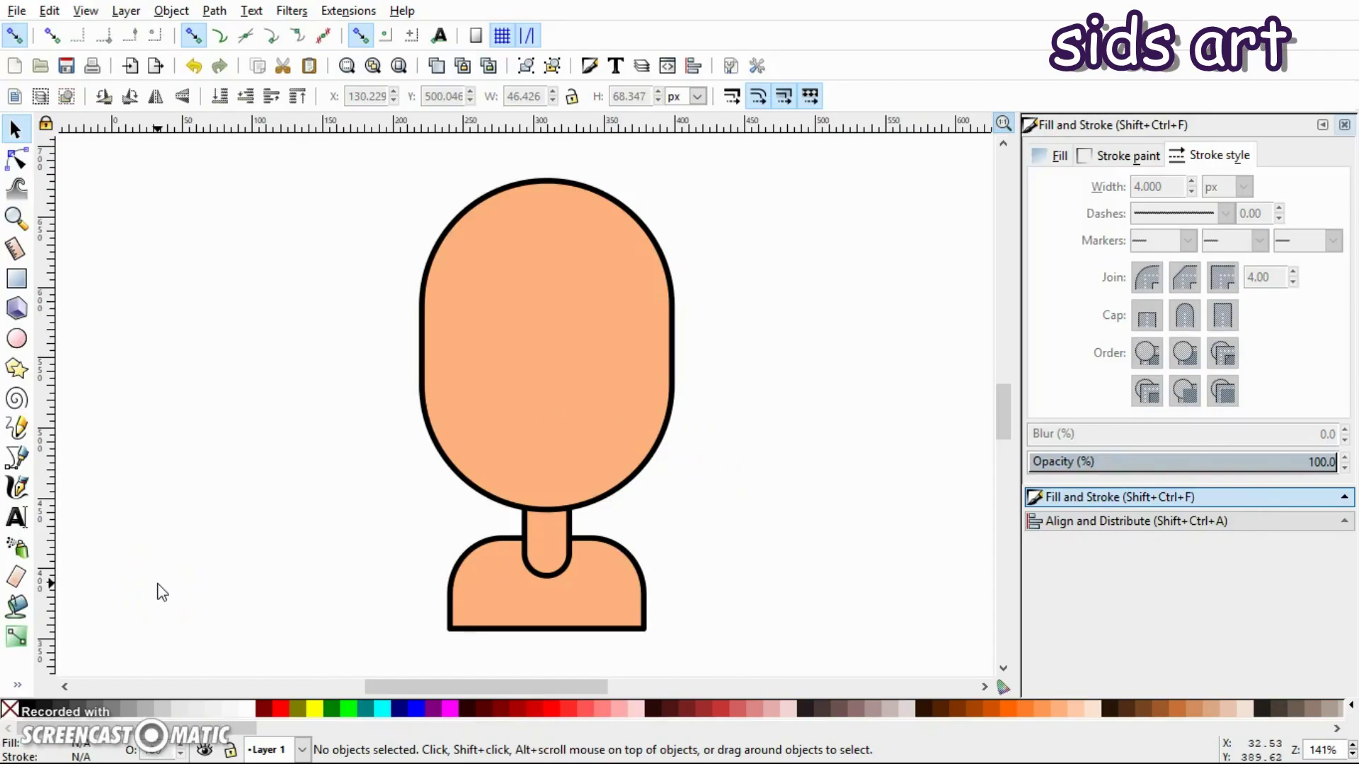
# - Draw an upright ellipse as an ear, about 41 px wide and 59 px high, overlapping the head's left edge at mid-height
pyautogui.click(17, 338)
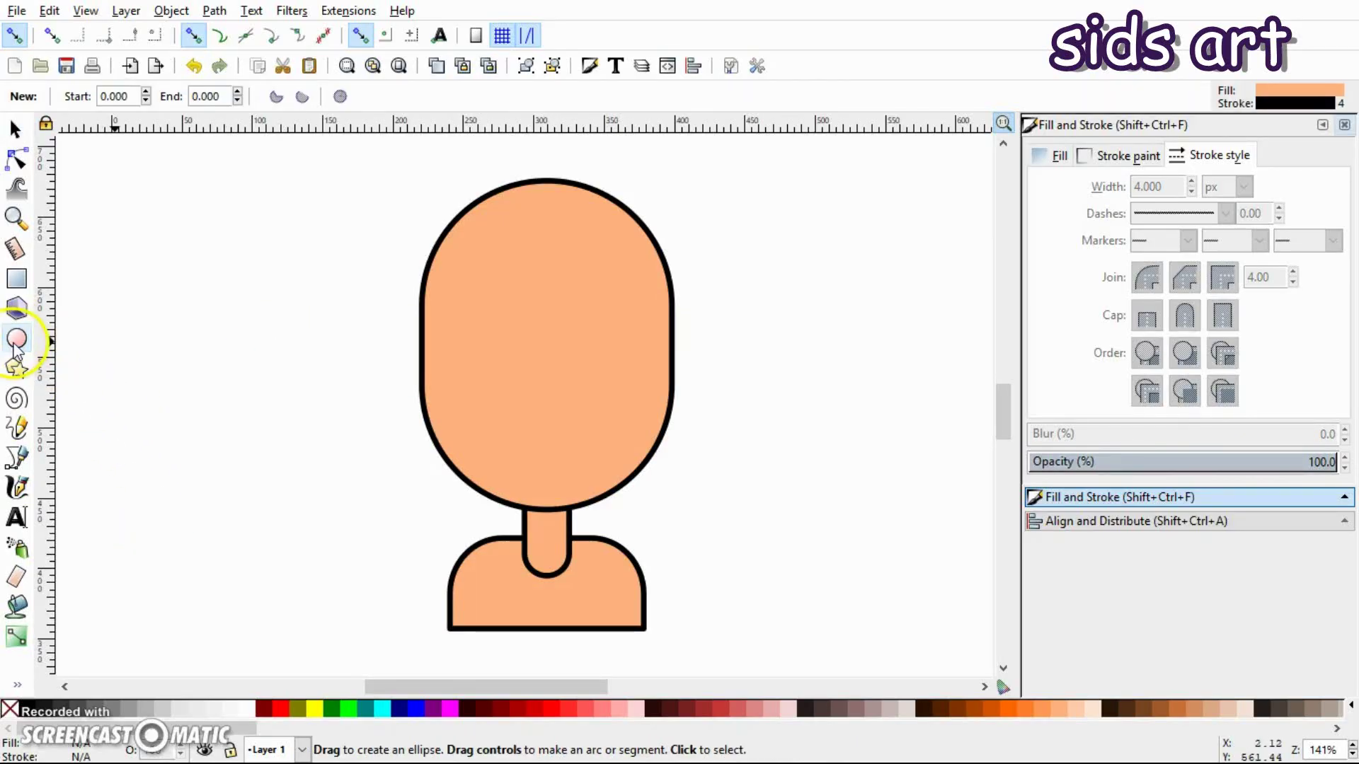
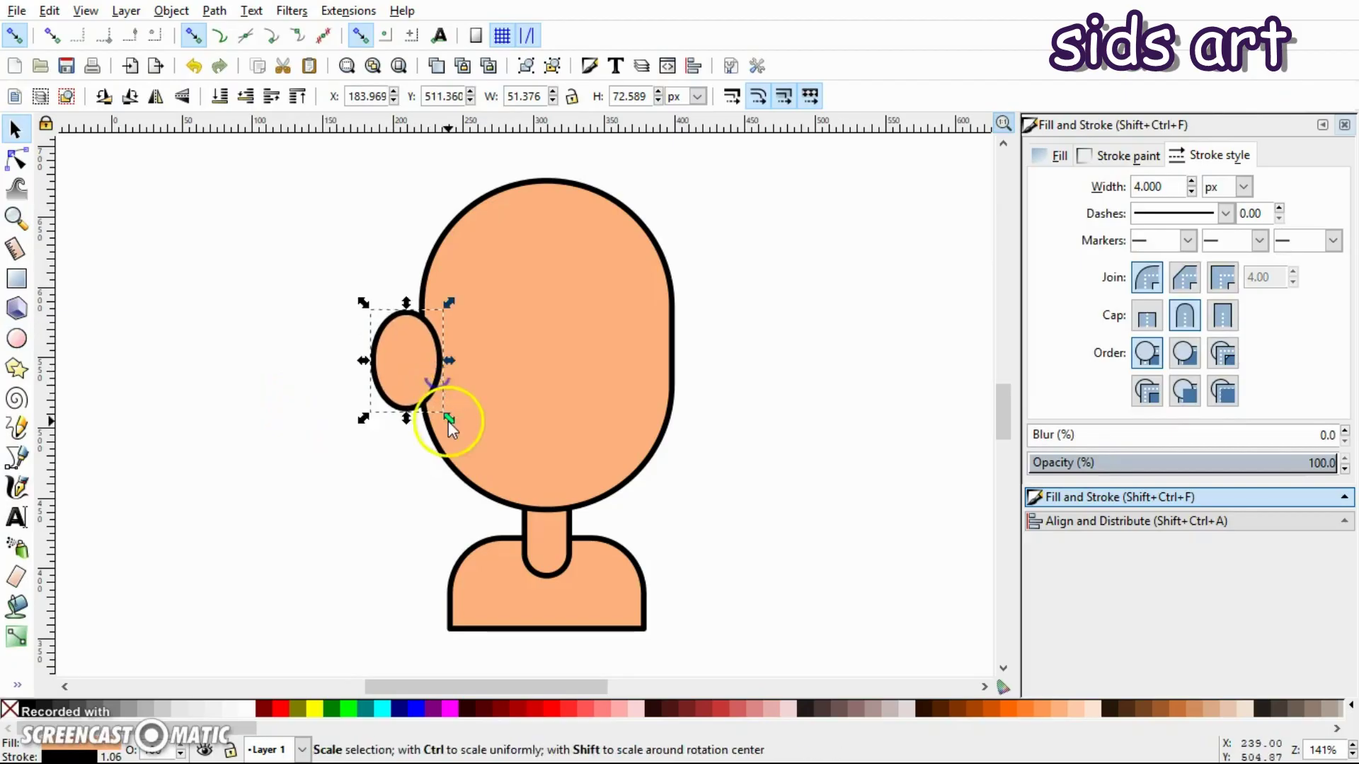
pyautogui.moveTo(443, 418); pyautogui.dragTo(430, 390)
pyautogui.click(425, 368)
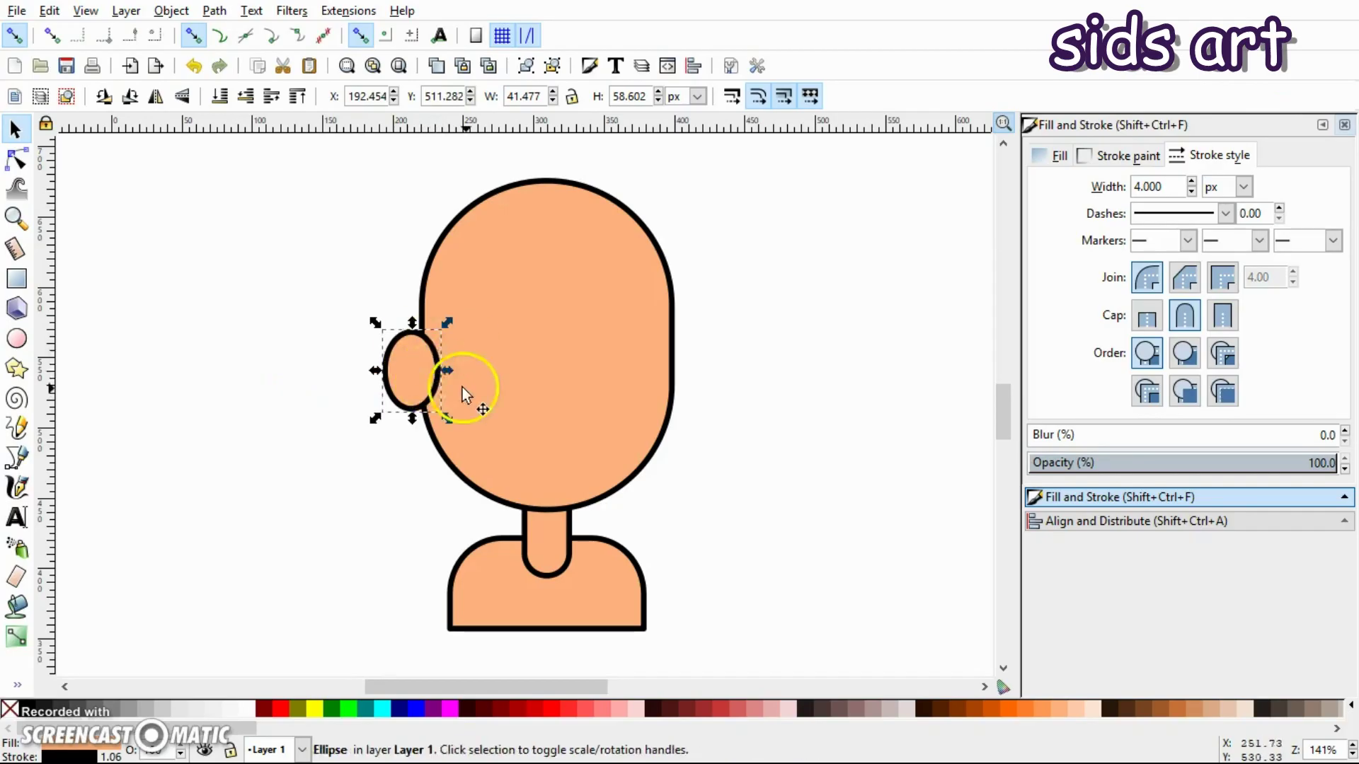
pyautogui.click(571, 362)
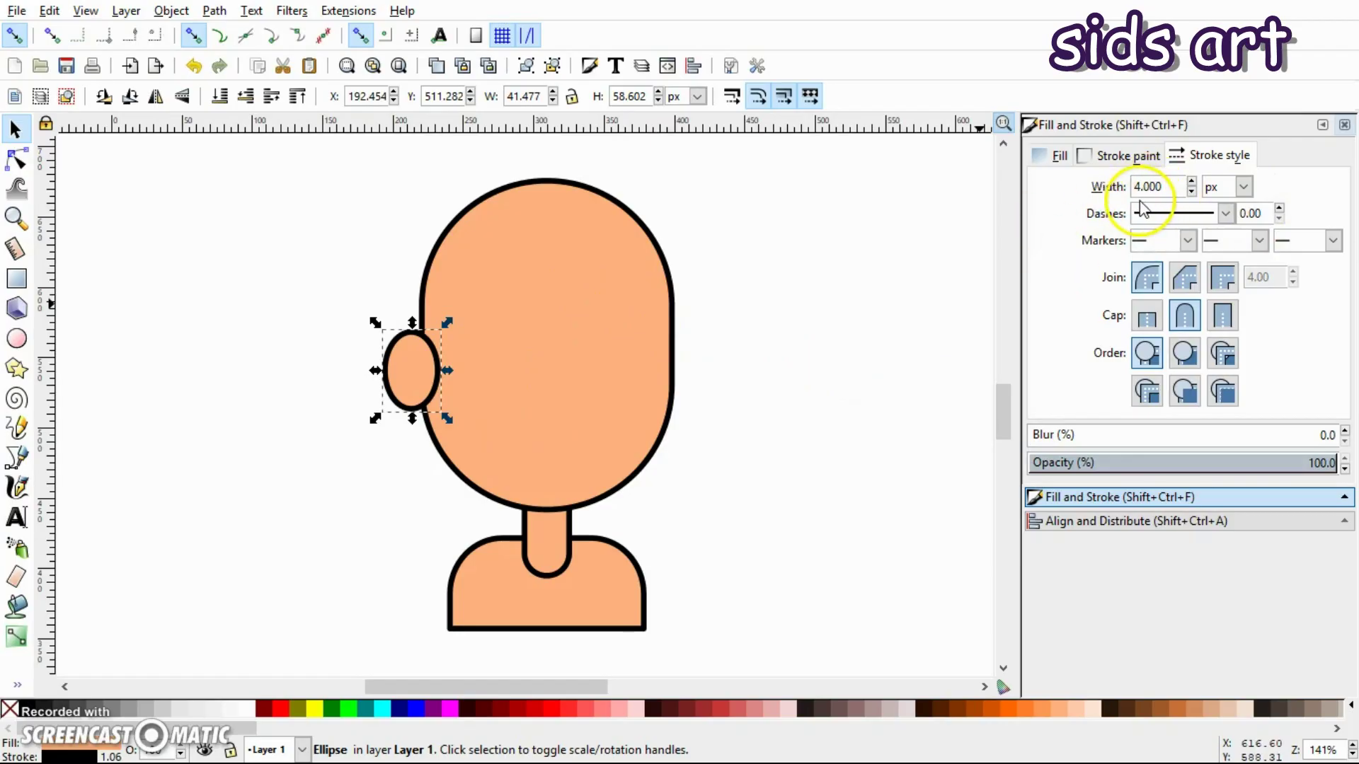
pyautogui.press('Escape')
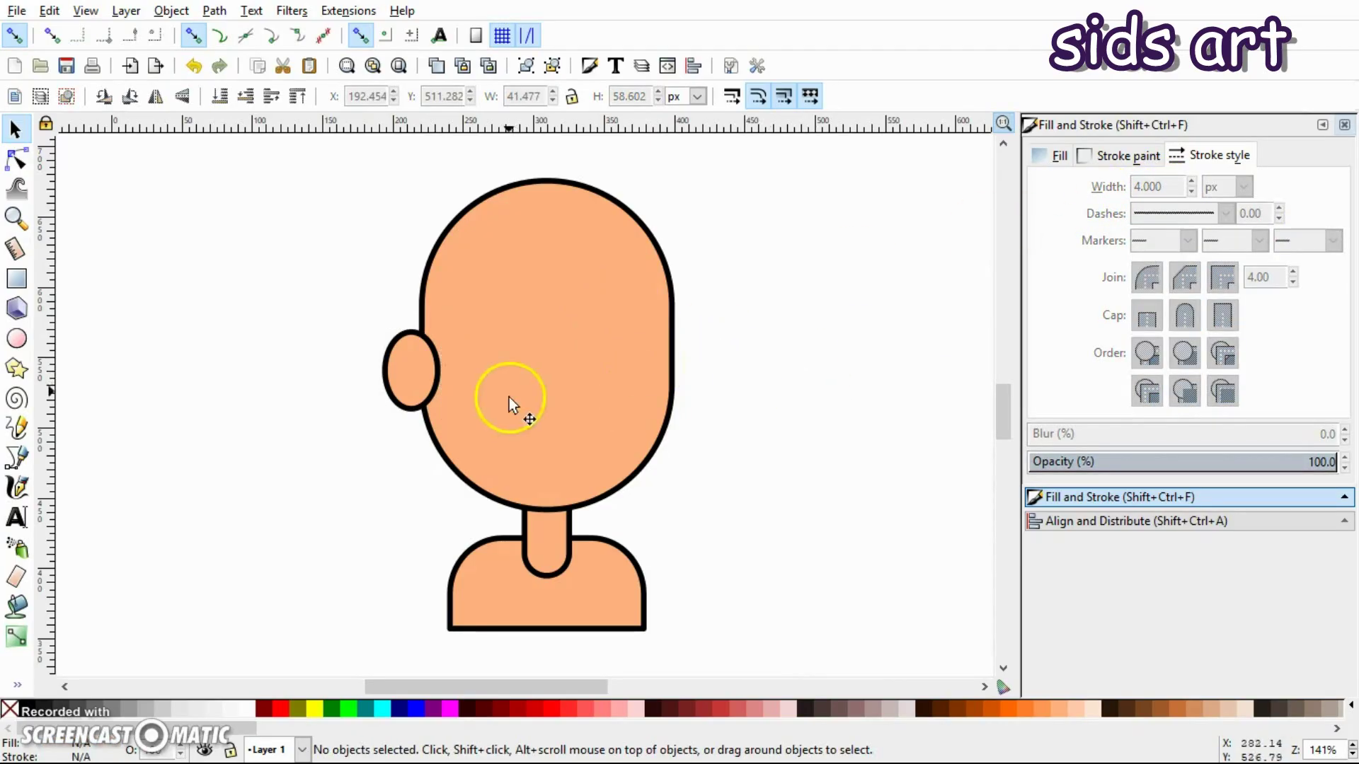
# - Duplicate the ear and move the copy horizontally onto the head's right edge at the same height
pyautogui.click(429, 372)
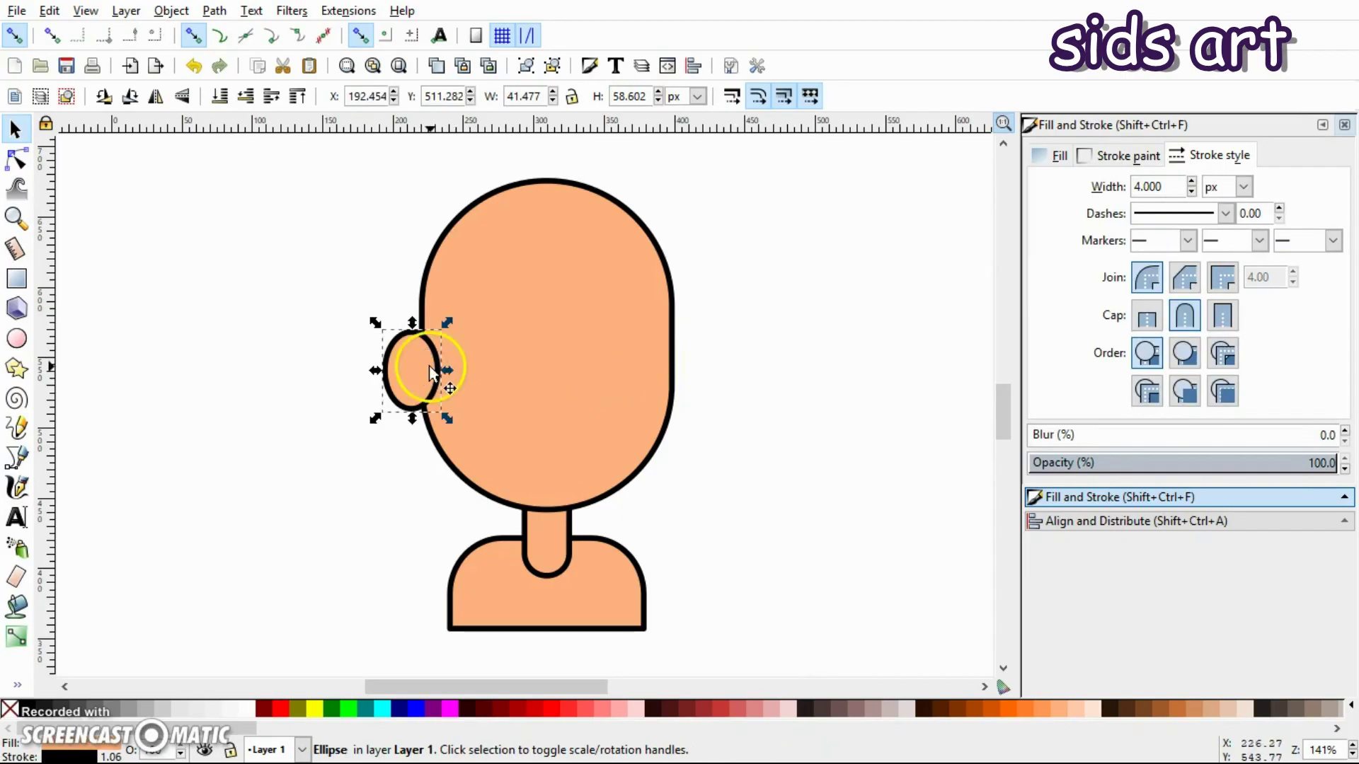
pyautogui.rightClick(432, 371)
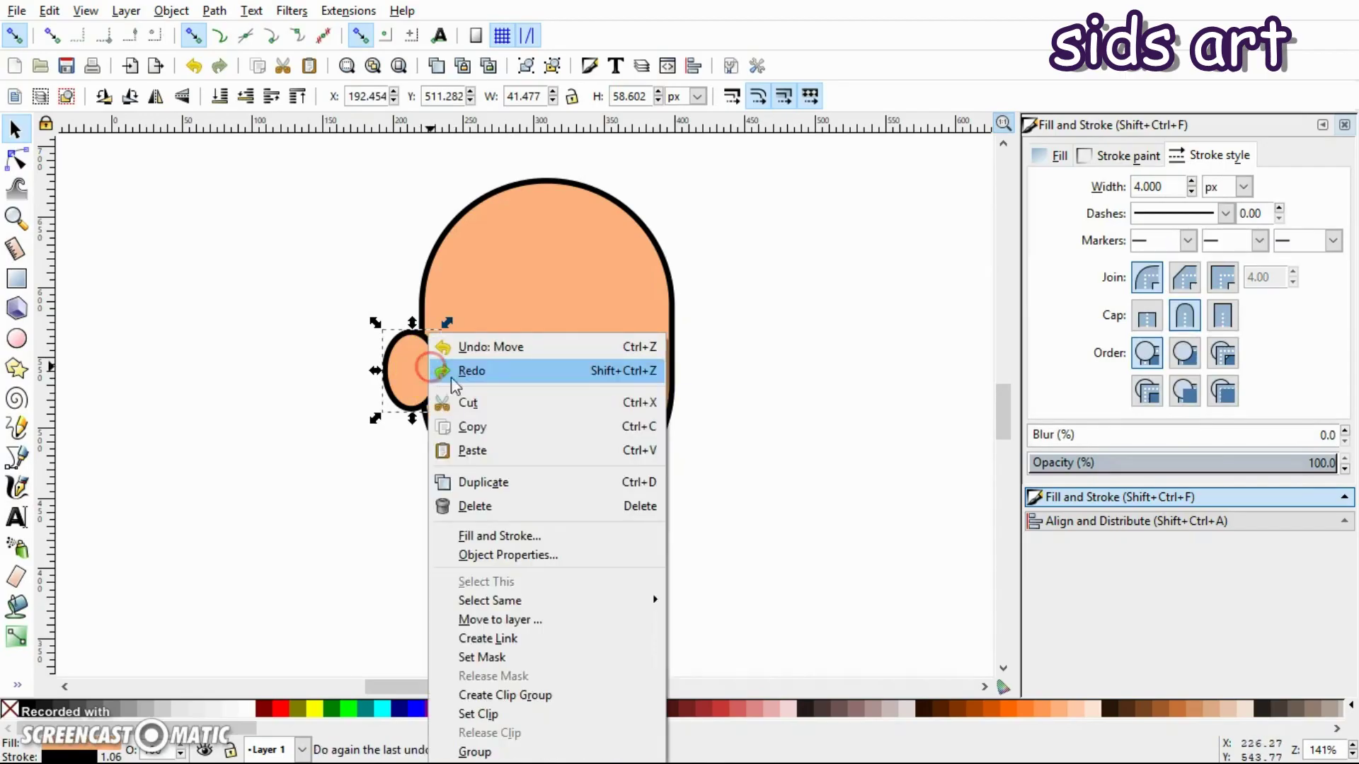
pyautogui.click(488, 479)
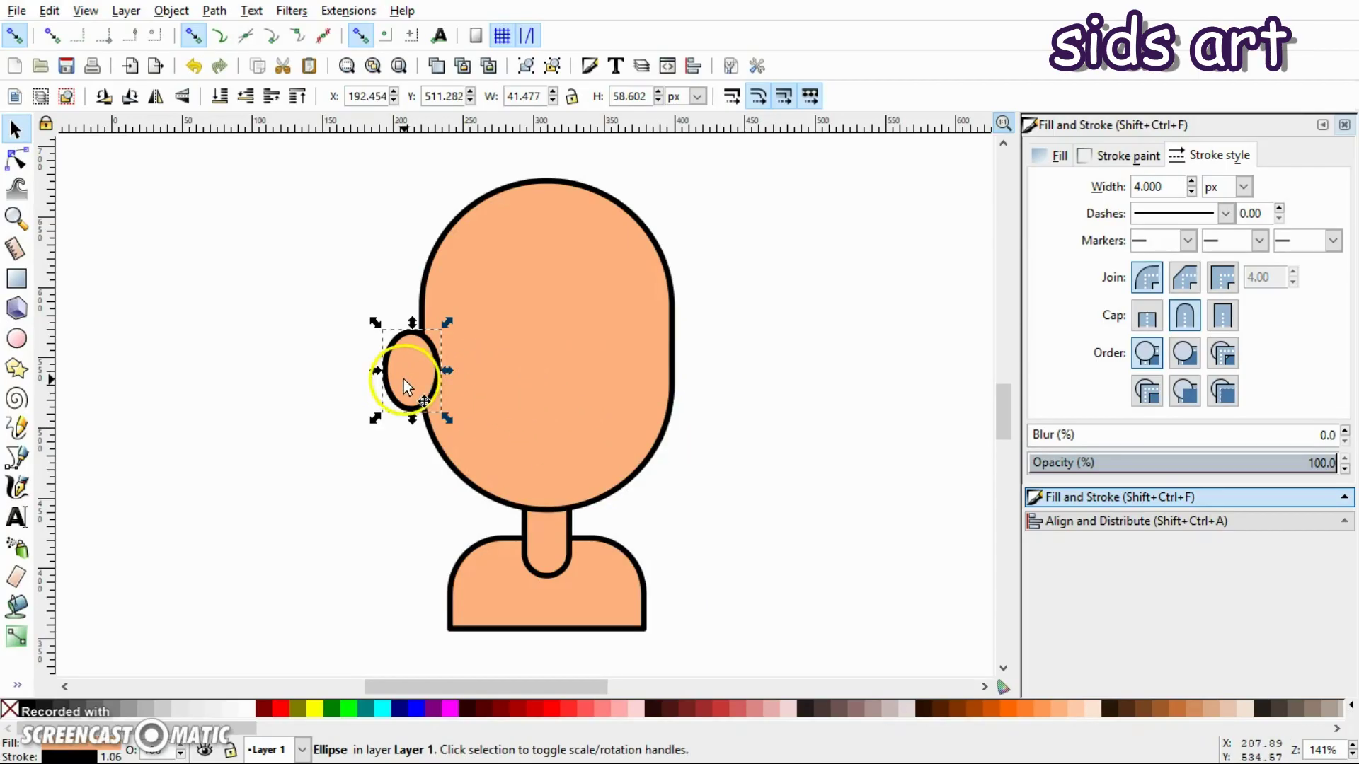
pyautogui.moveTo(407, 386); pyautogui.dragTo(673, 386)
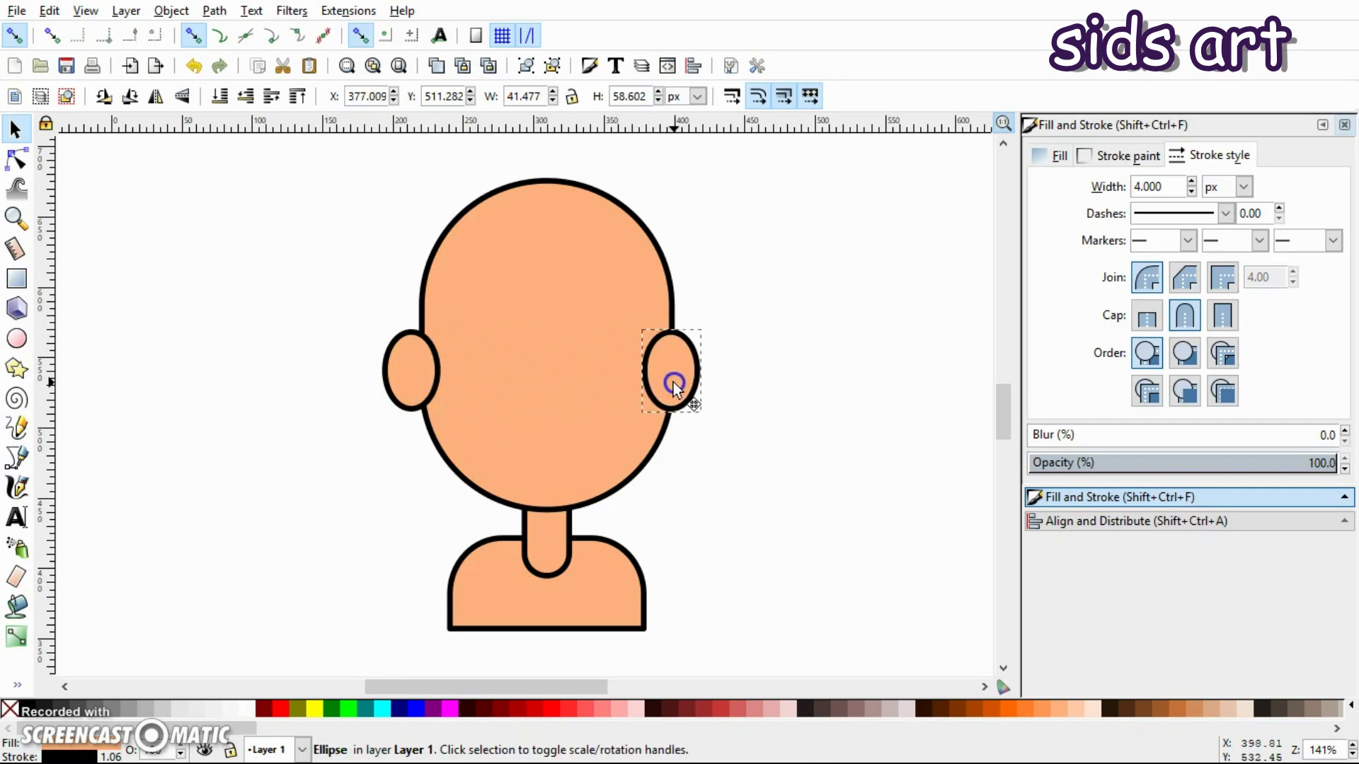
pyautogui.click(777, 399)
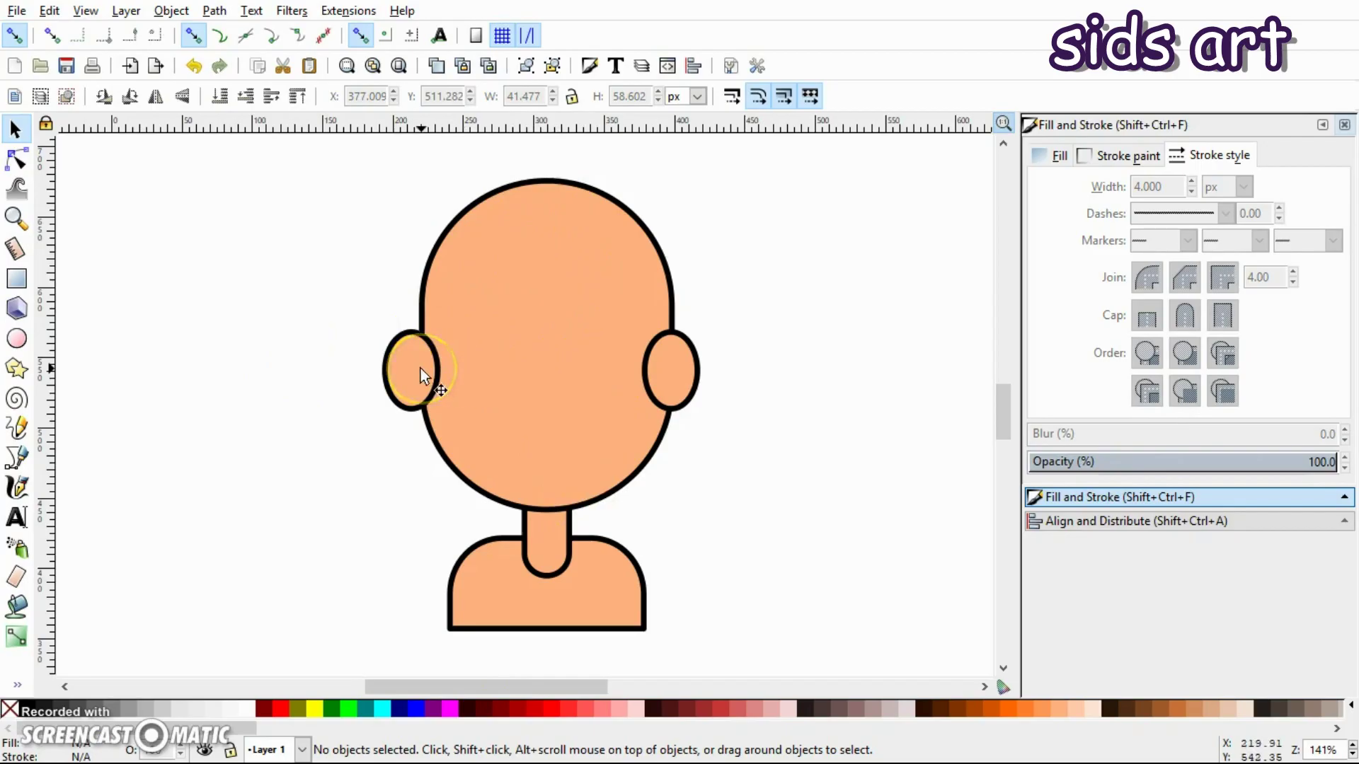
# - Group the two ear ellipses
pyautogui.press('shift')
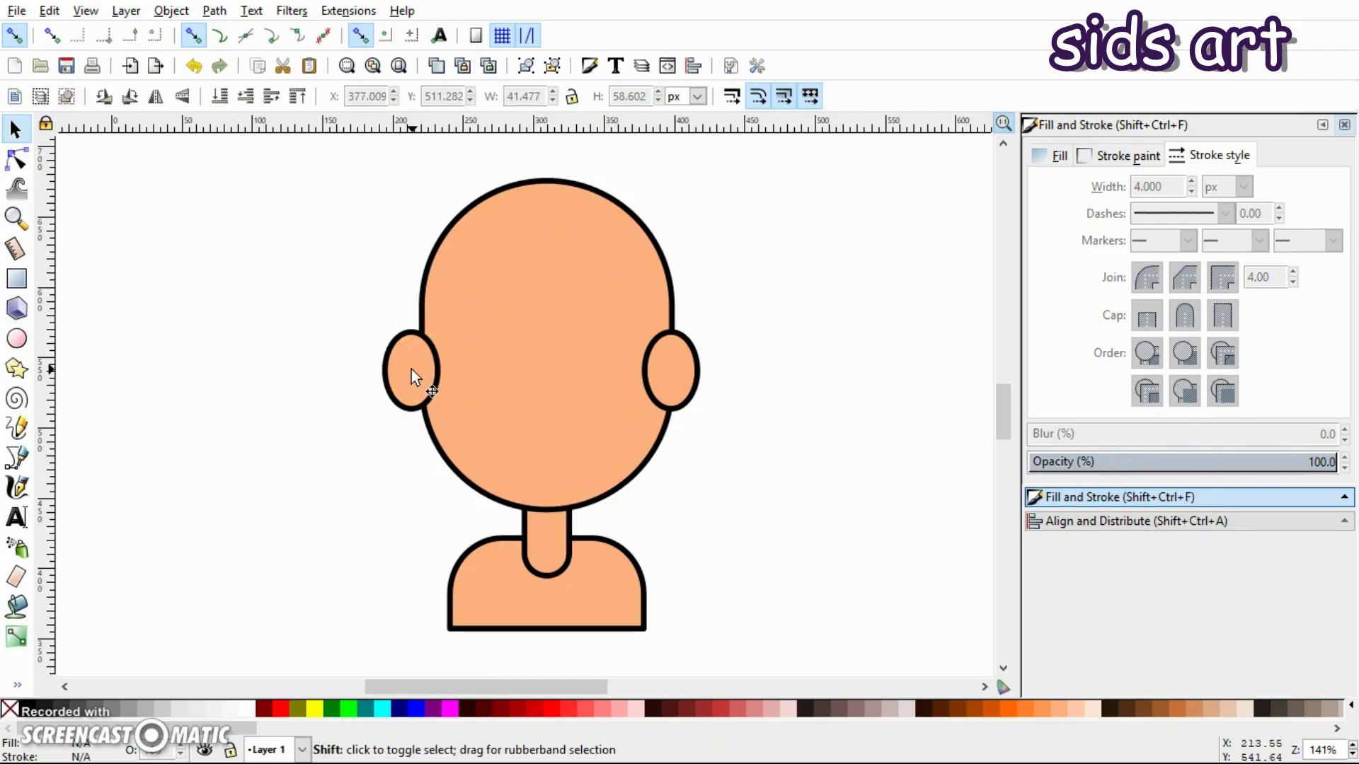
pyautogui.keyDown('shift'); pyautogui.click(411, 369); pyautogui.keyUp('shift')
pyautogui.keyDown('shift'); pyautogui.click(673, 370); pyautogui.keyUp('shift')
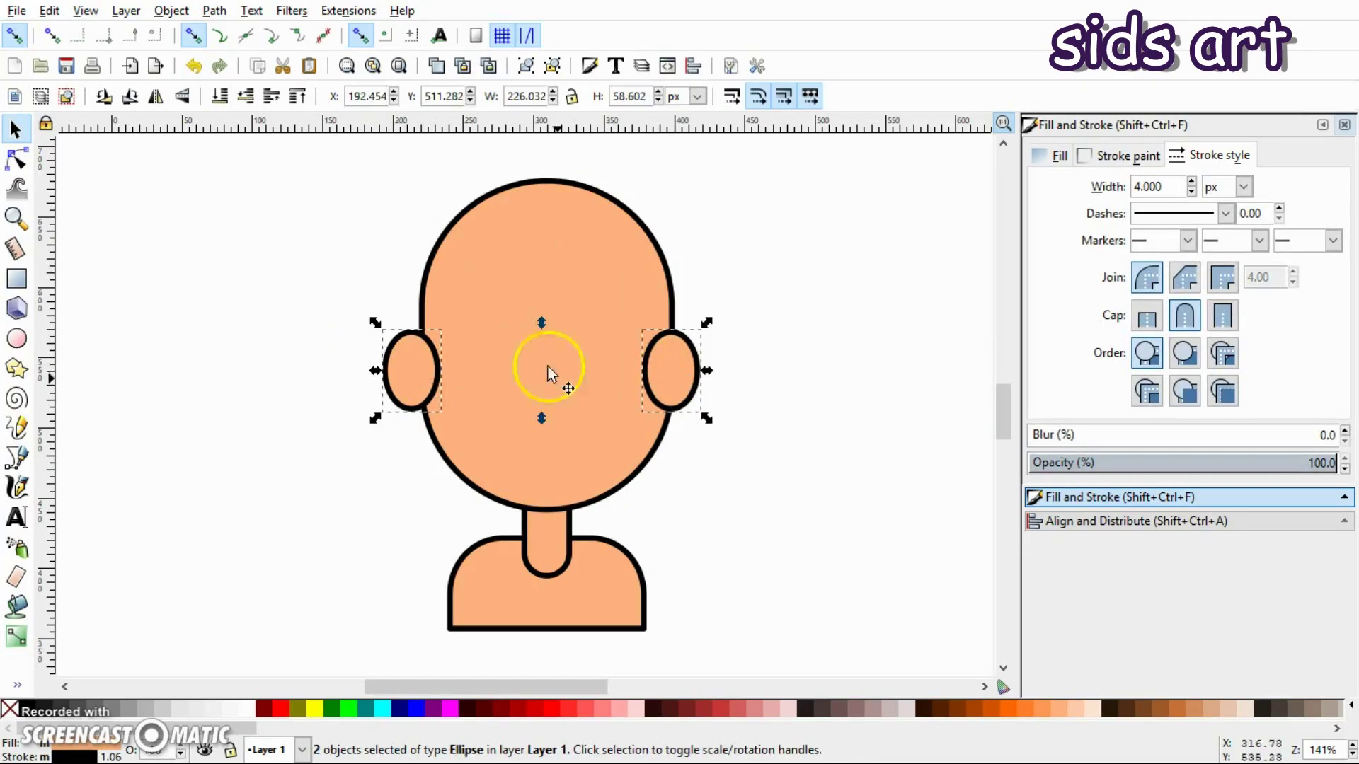
pyautogui.click(171, 11)
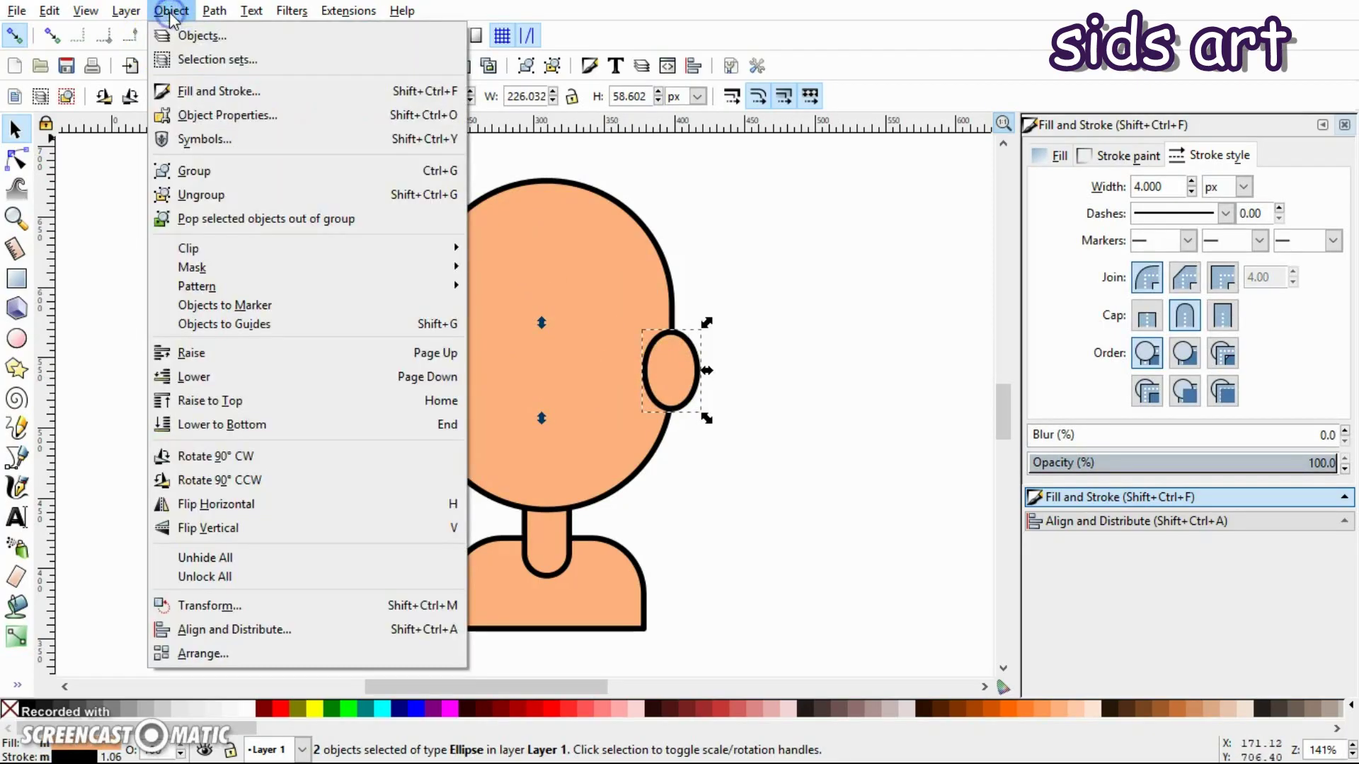
pyautogui.click(228, 172)
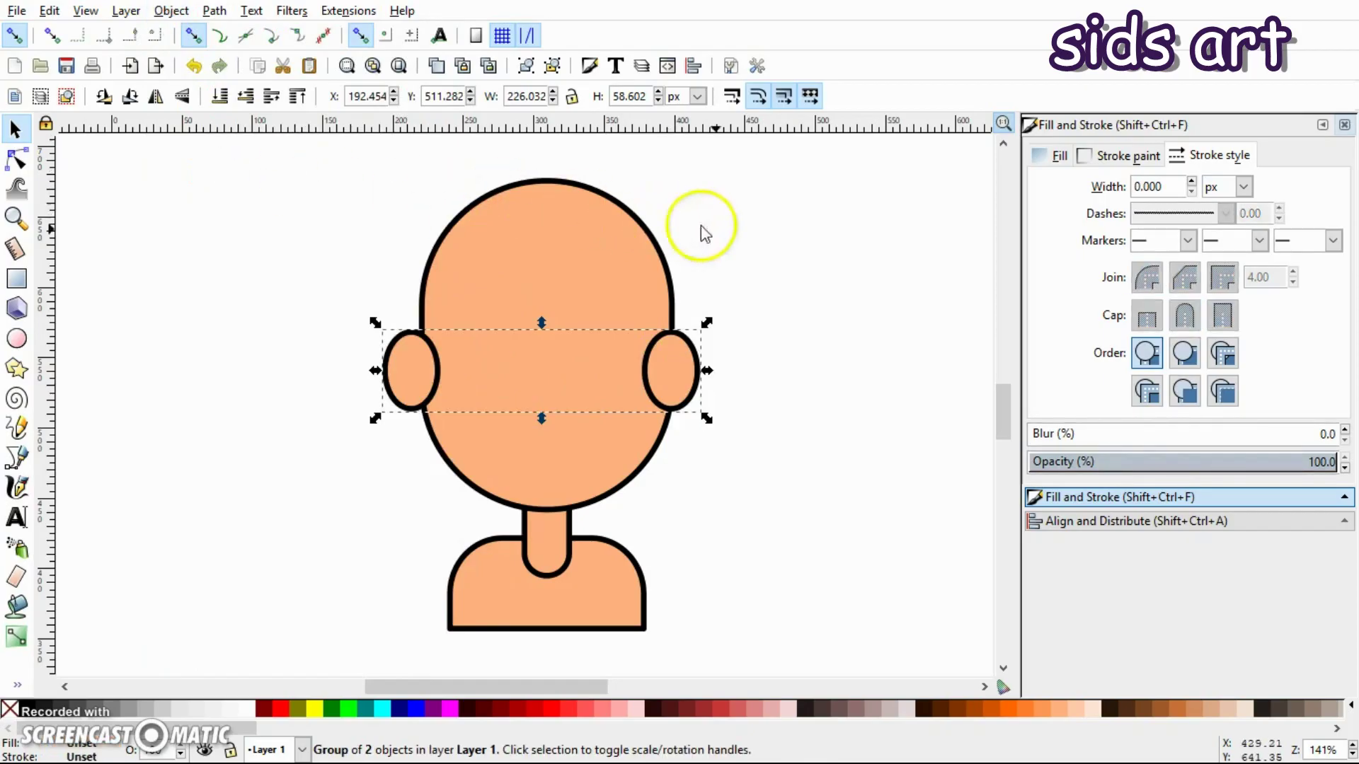
# - Centre the ear group on the head's vertical axis, using the head as the first selected reference
pyautogui.click(617, 235)
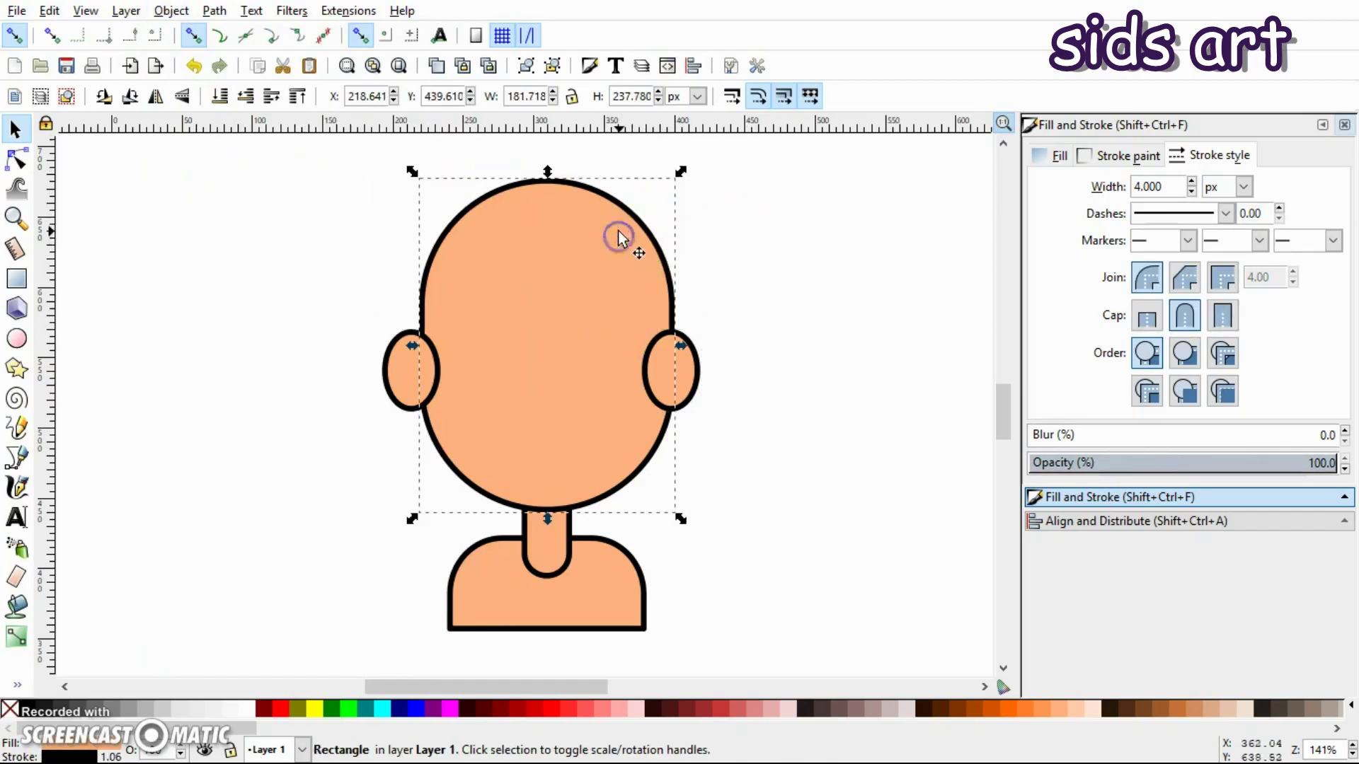
pyautogui.keyDown('shift'); pyautogui.click(690, 357); pyautogui.keyUp('shift')
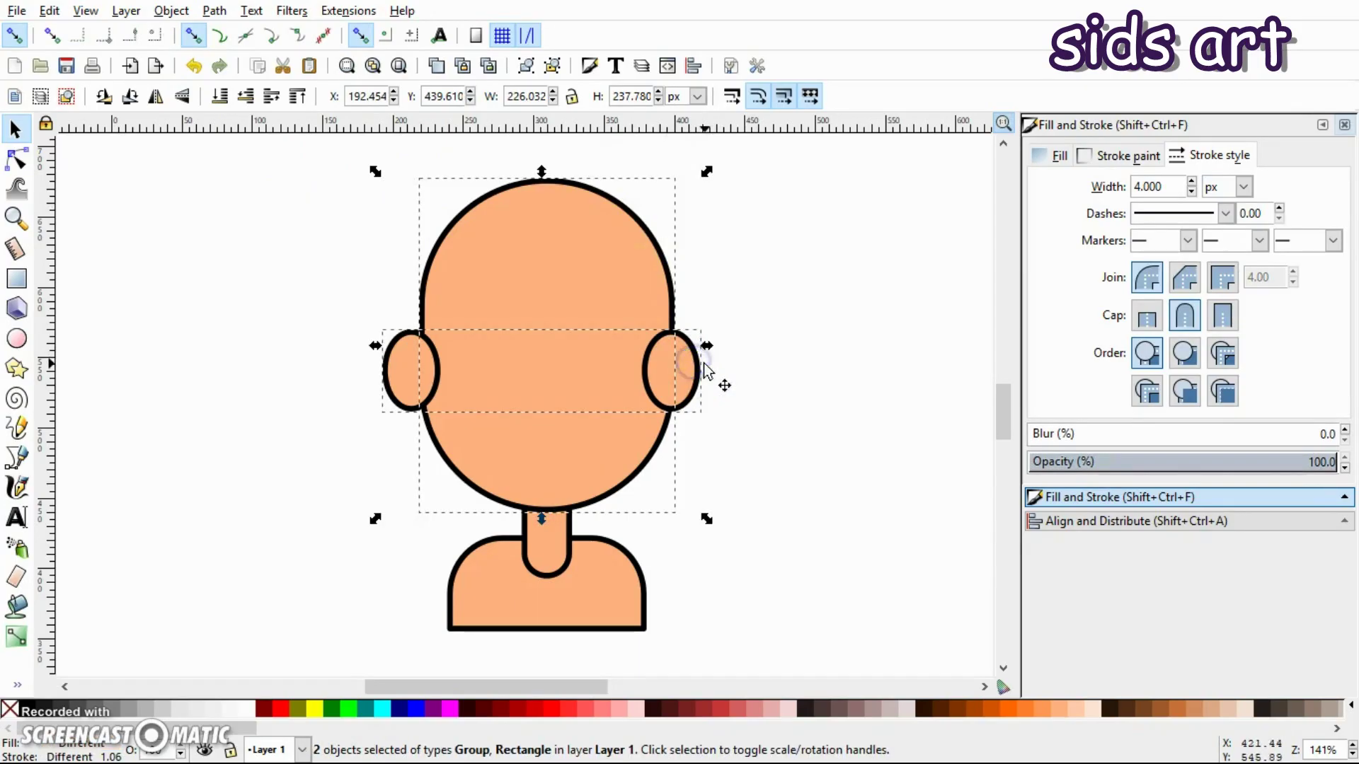
pyautogui.click(1114, 521)
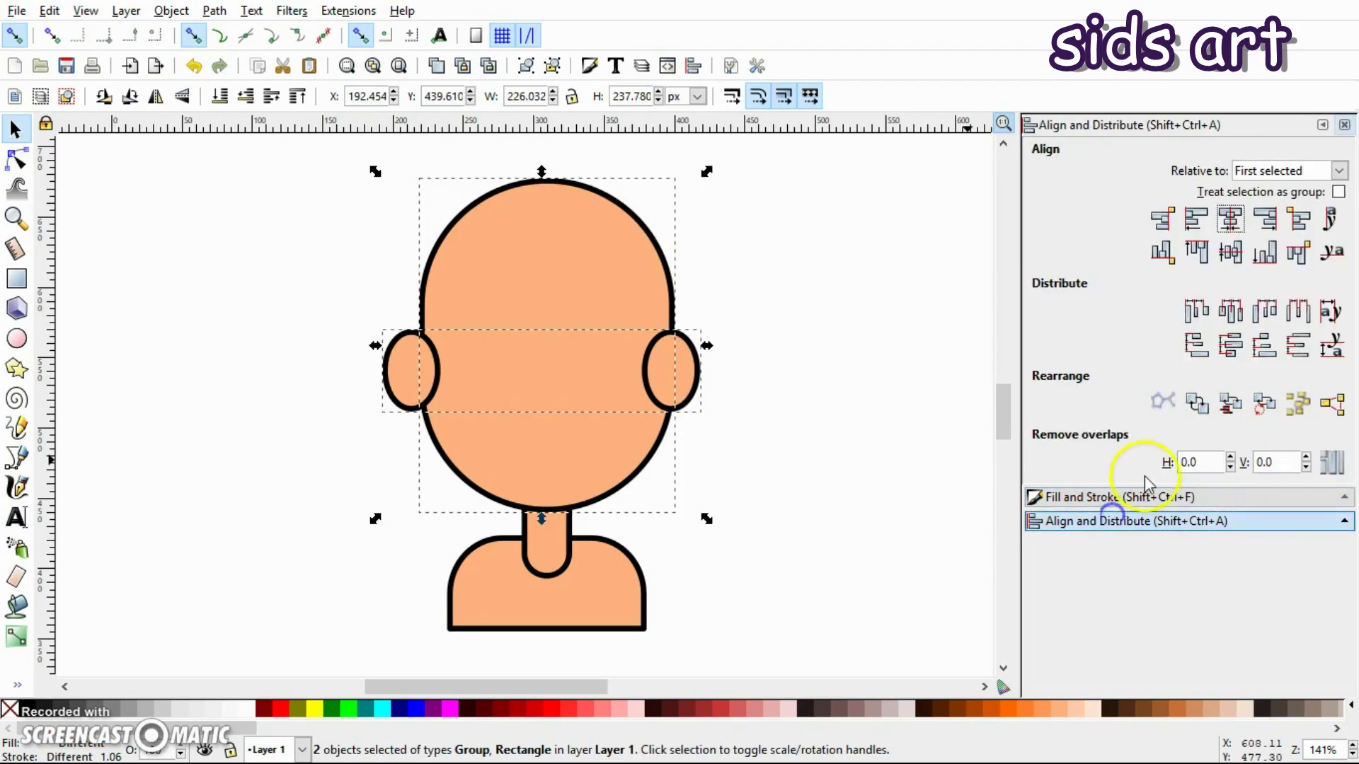
pyautogui.click(1233, 223)
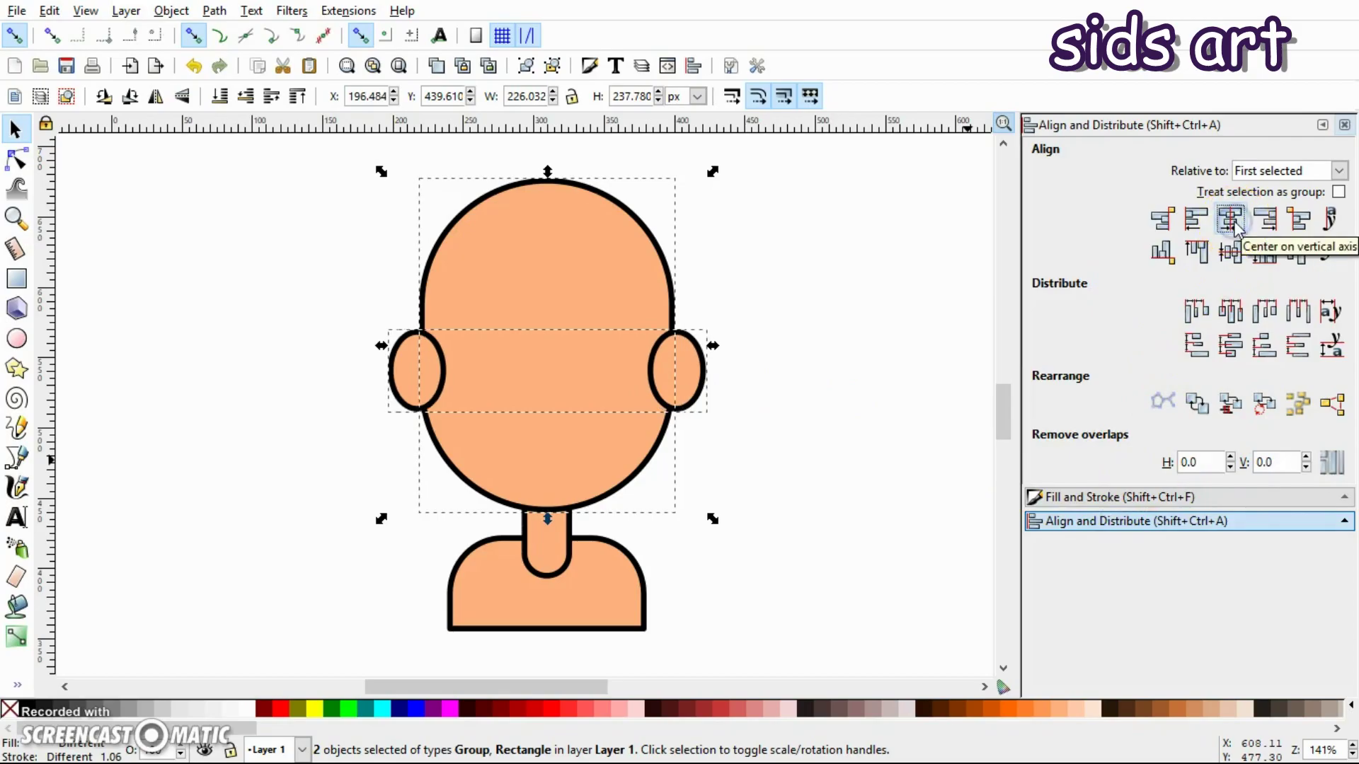
pyautogui.click(863, 362)
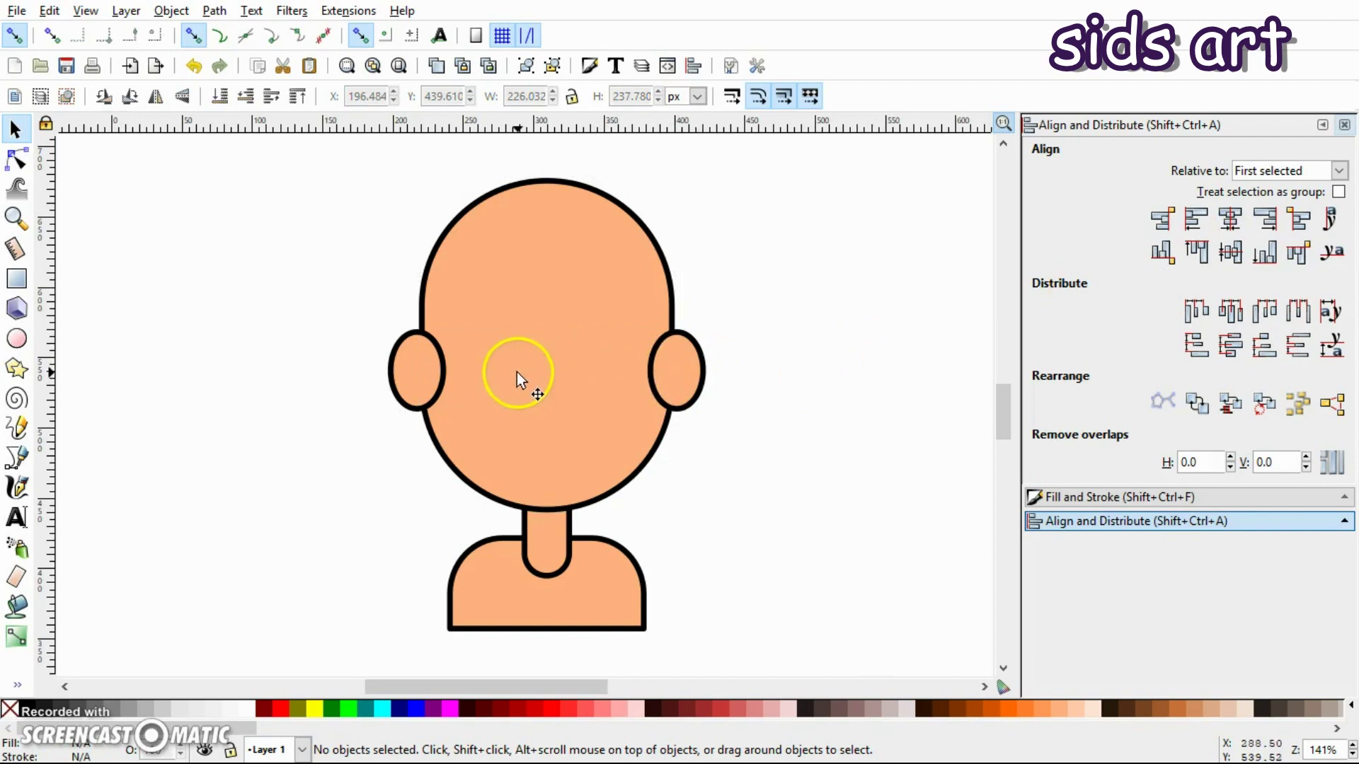
# - Move the grouped ears straight up slightly along the sides of the head
pyautogui.click(678, 376)
pyautogui.moveTo(674, 384); pyautogui.dragTo(682, 367)
pyautogui.click(794, 389)
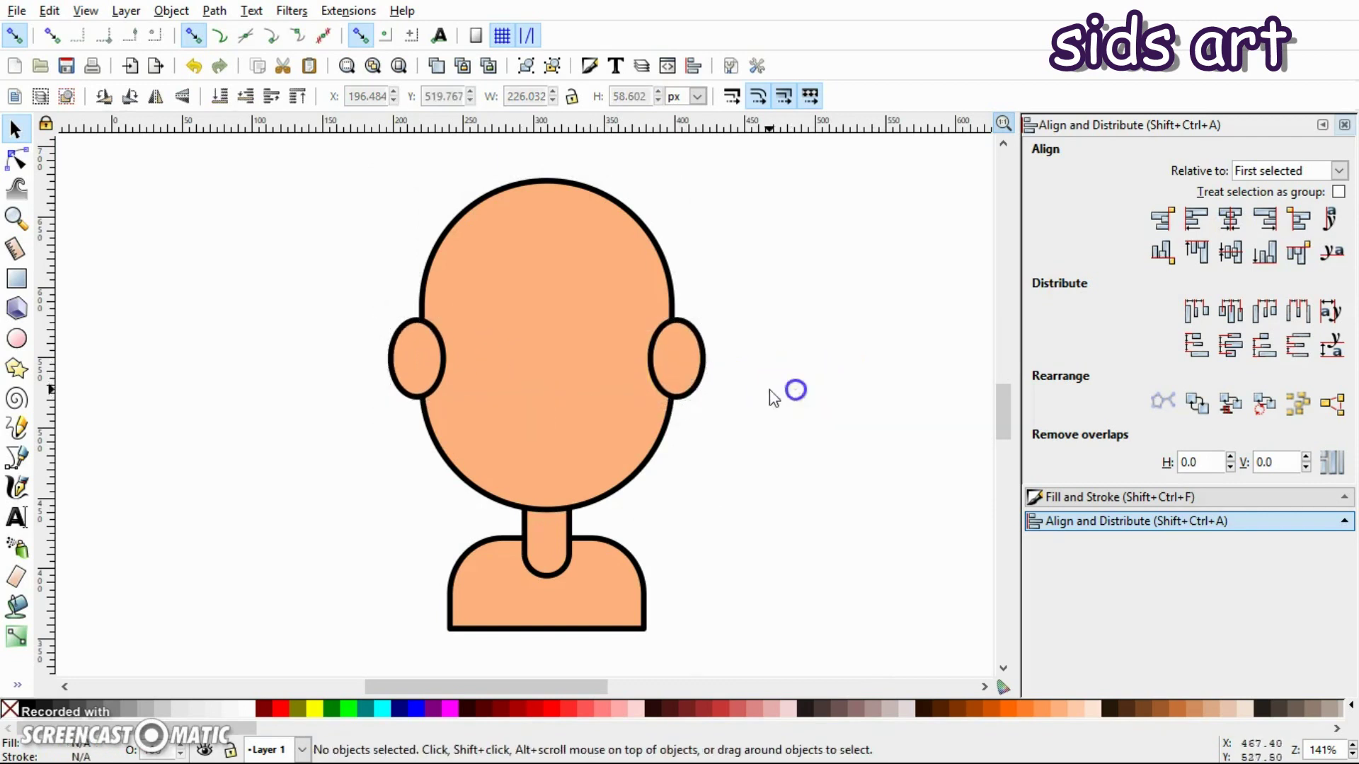
# - Ungroup the ears and merge both with the head into one shape using Union
pyautogui.click(403, 353)
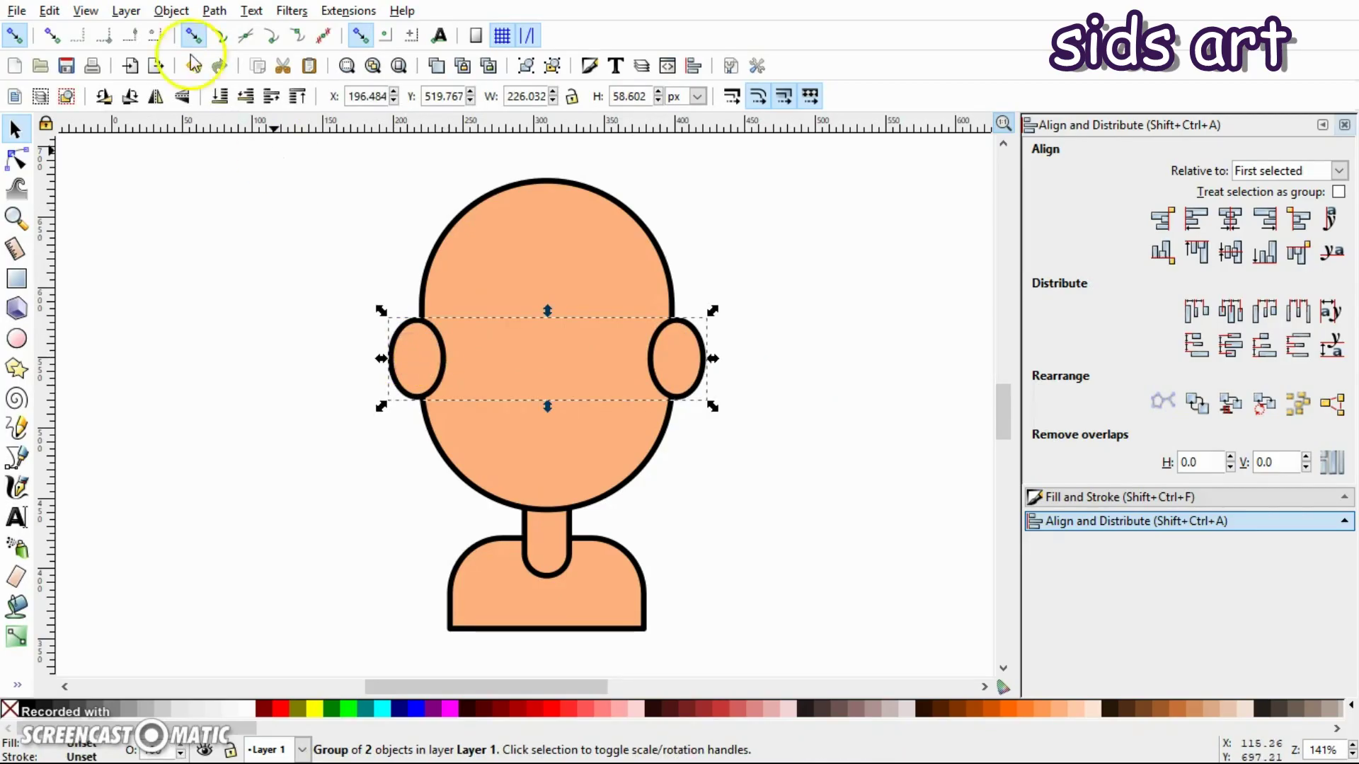
pyautogui.click(164, 11)
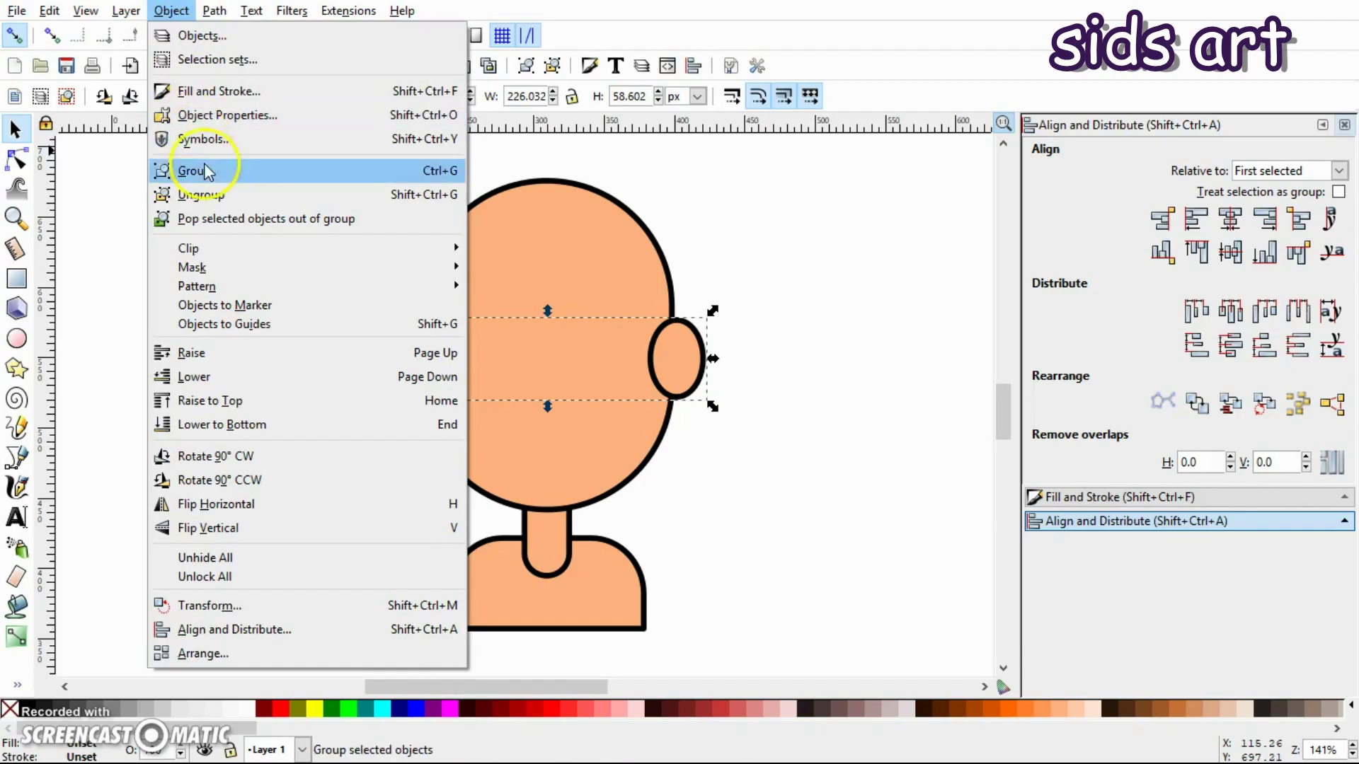
pyautogui.click(190, 195)
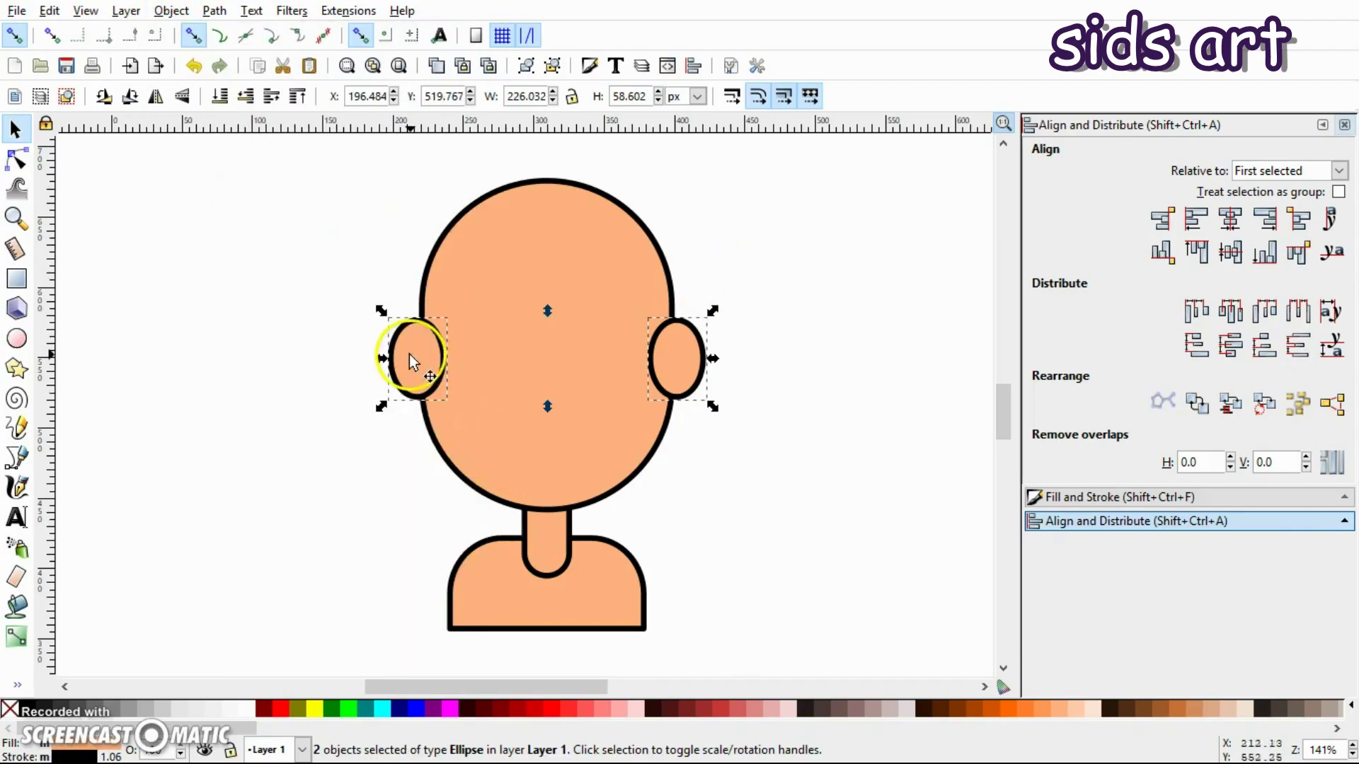
pyautogui.keyDown('shift'); pyautogui.click(615, 265); pyautogui.keyUp('shift')
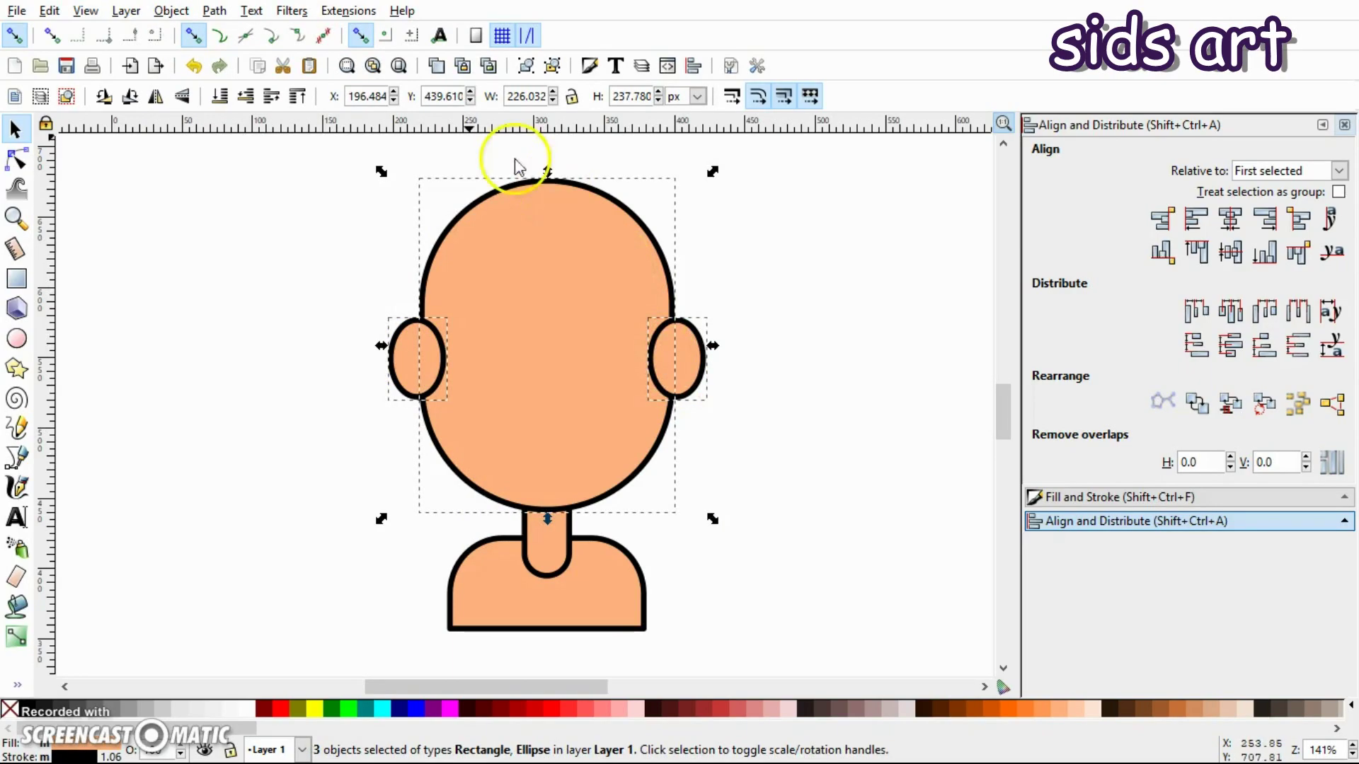
pyautogui.click(215, 10)
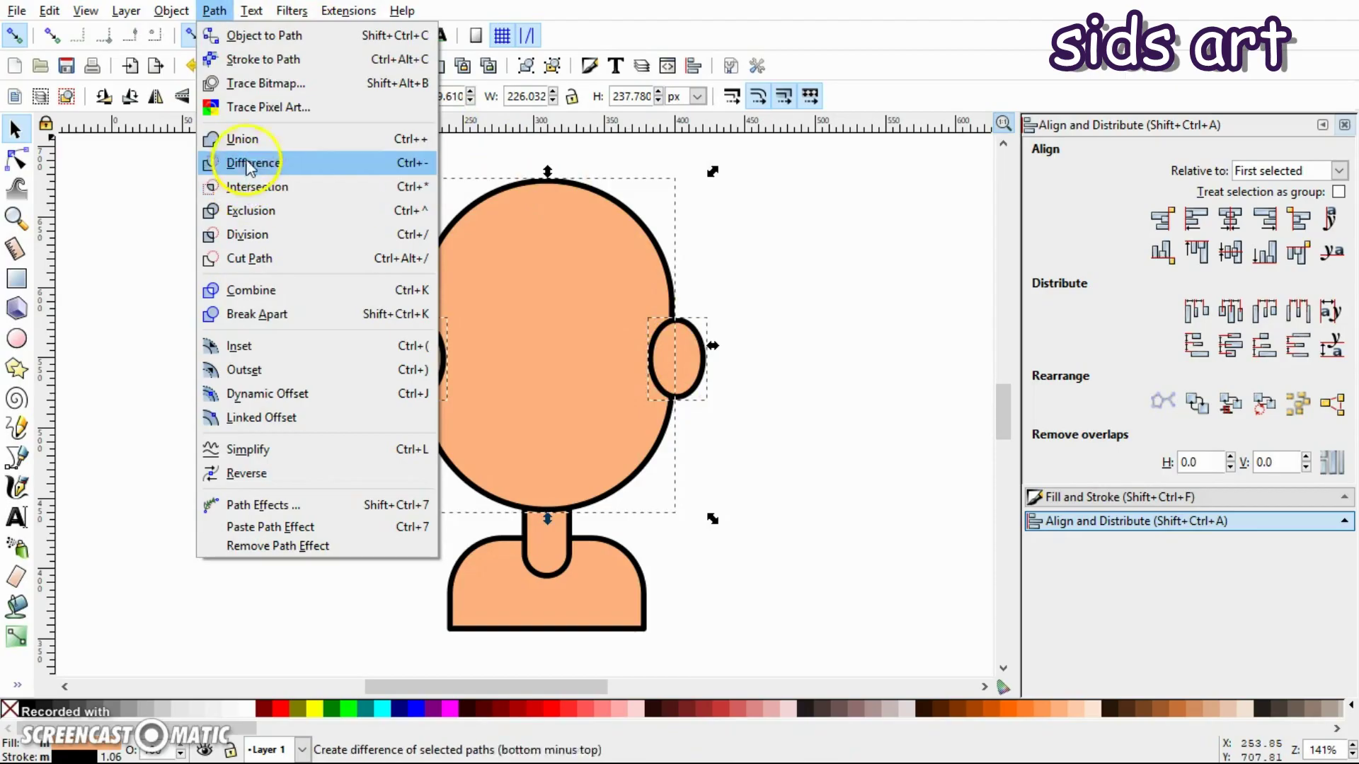
pyautogui.click(241, 138)
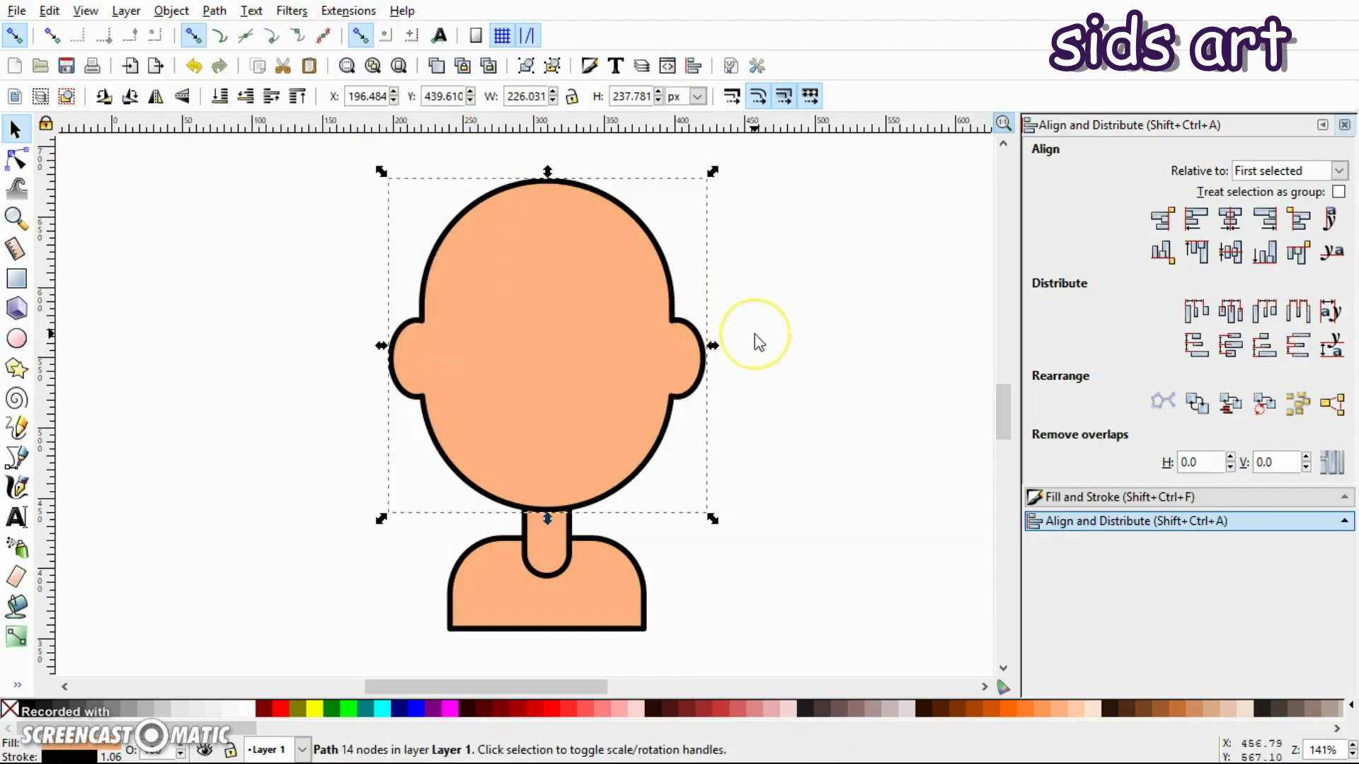
# - Draw a vertical line about 28 px long upward from the left ear's lower junction with the head and give it a 4 px stroke
pyautogui.press('+')
pyautogui.press('+')
pyautogui.press('+')
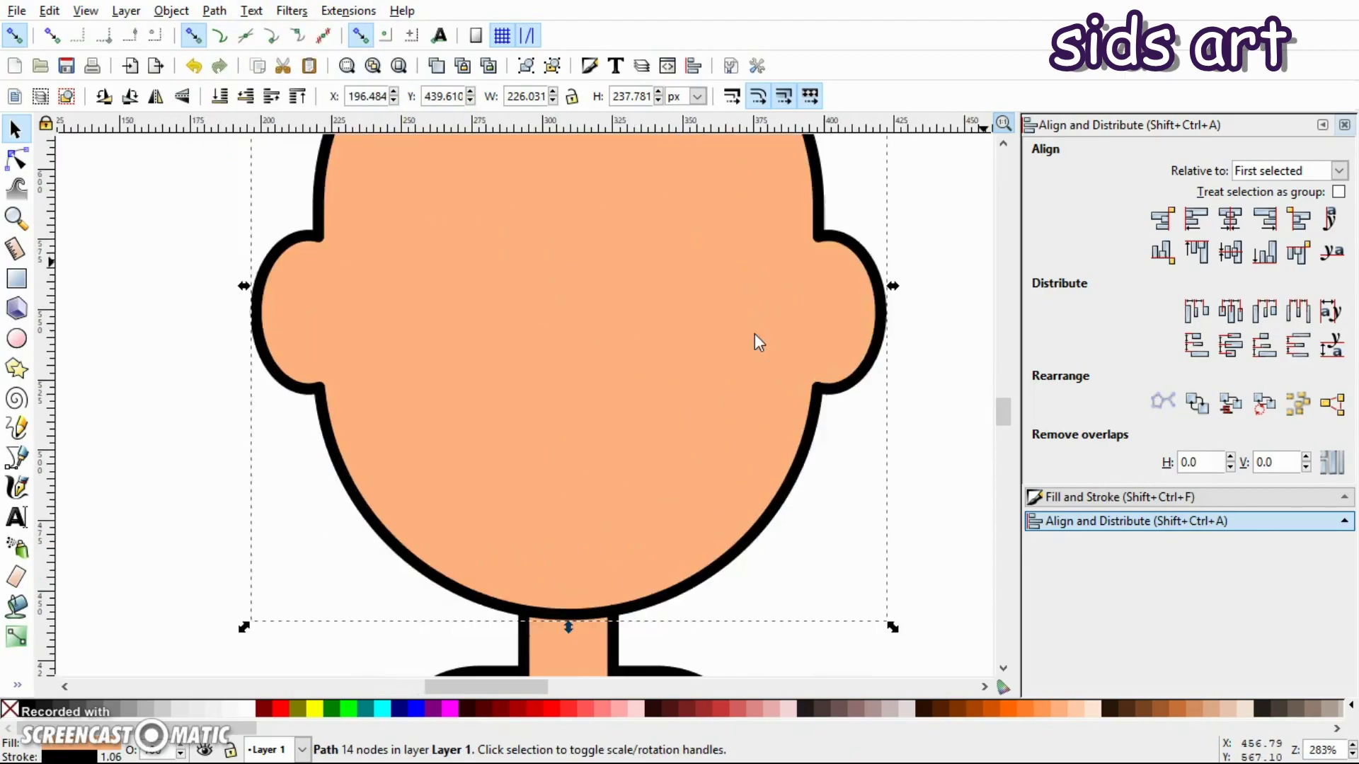
pyautogui.click(250, 407)
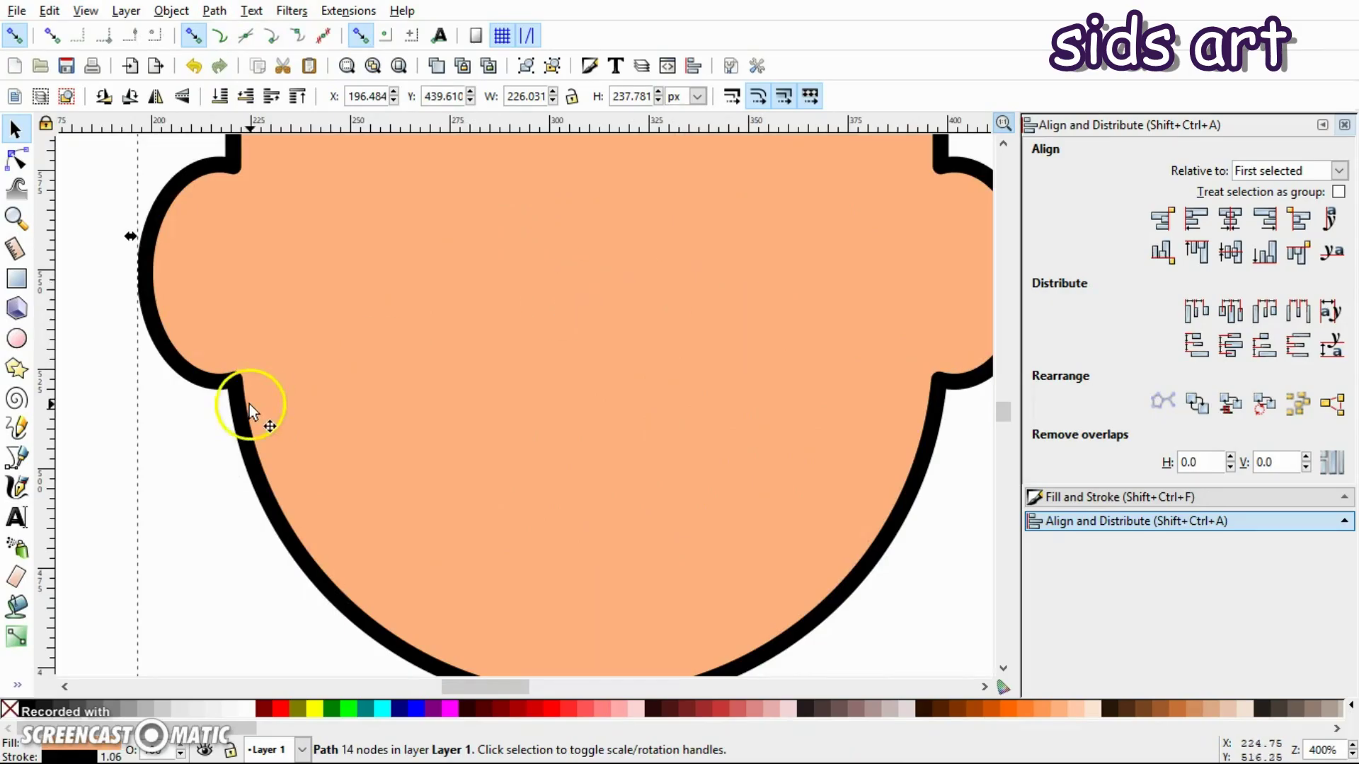
pyautogui.press('+')
pyautogui.click(473, 686)
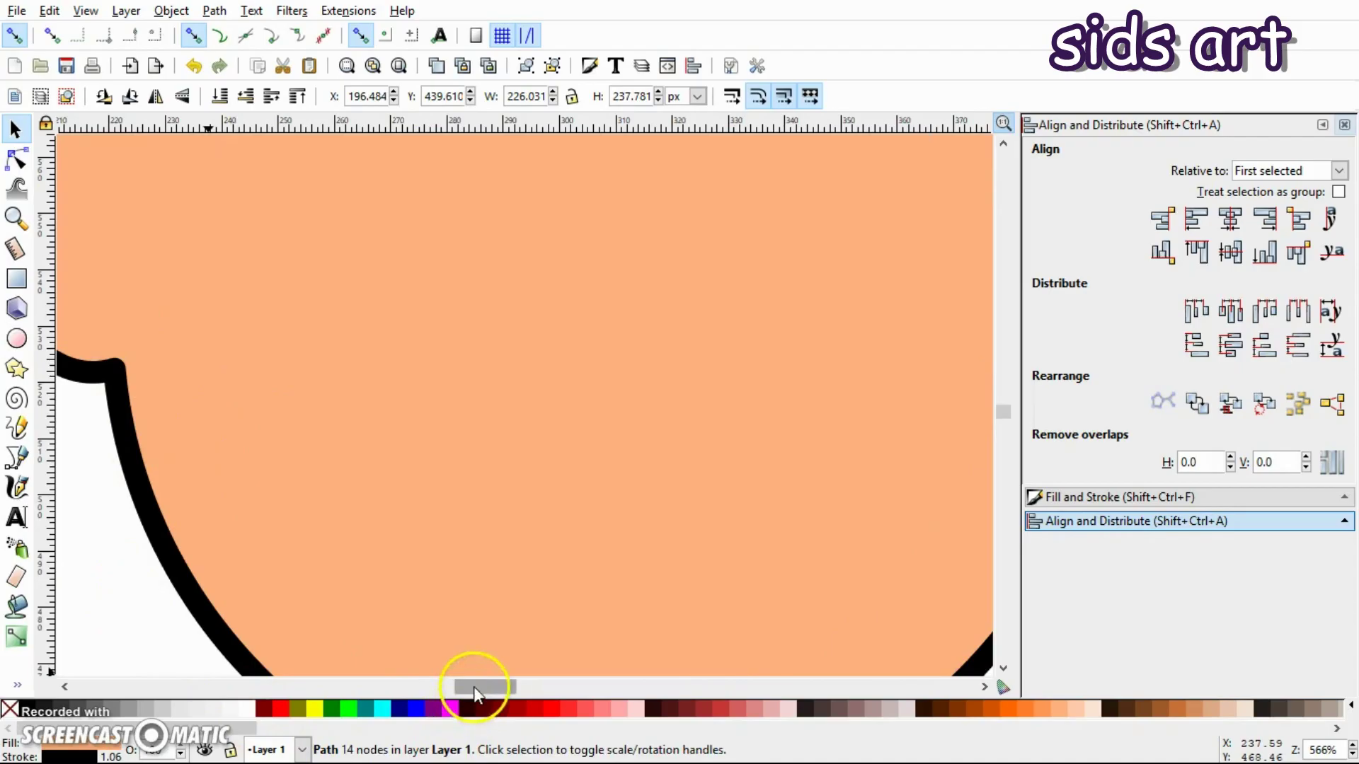
pyautogui.moveTo(473, 687); pyautogui.dragTo(456, 682)
pyautogui.click(17, 457)
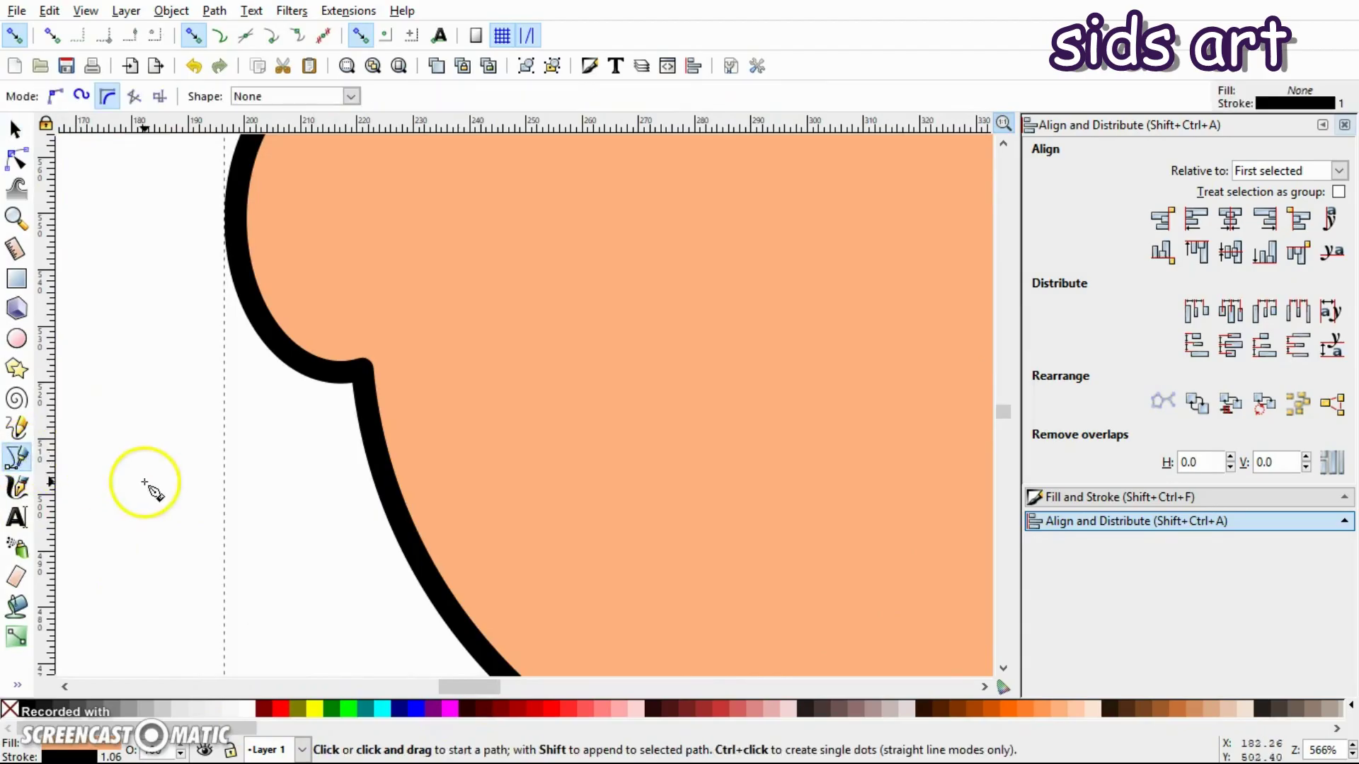
pyautogui.click(364, 370)
pyautogui.press('Escape')
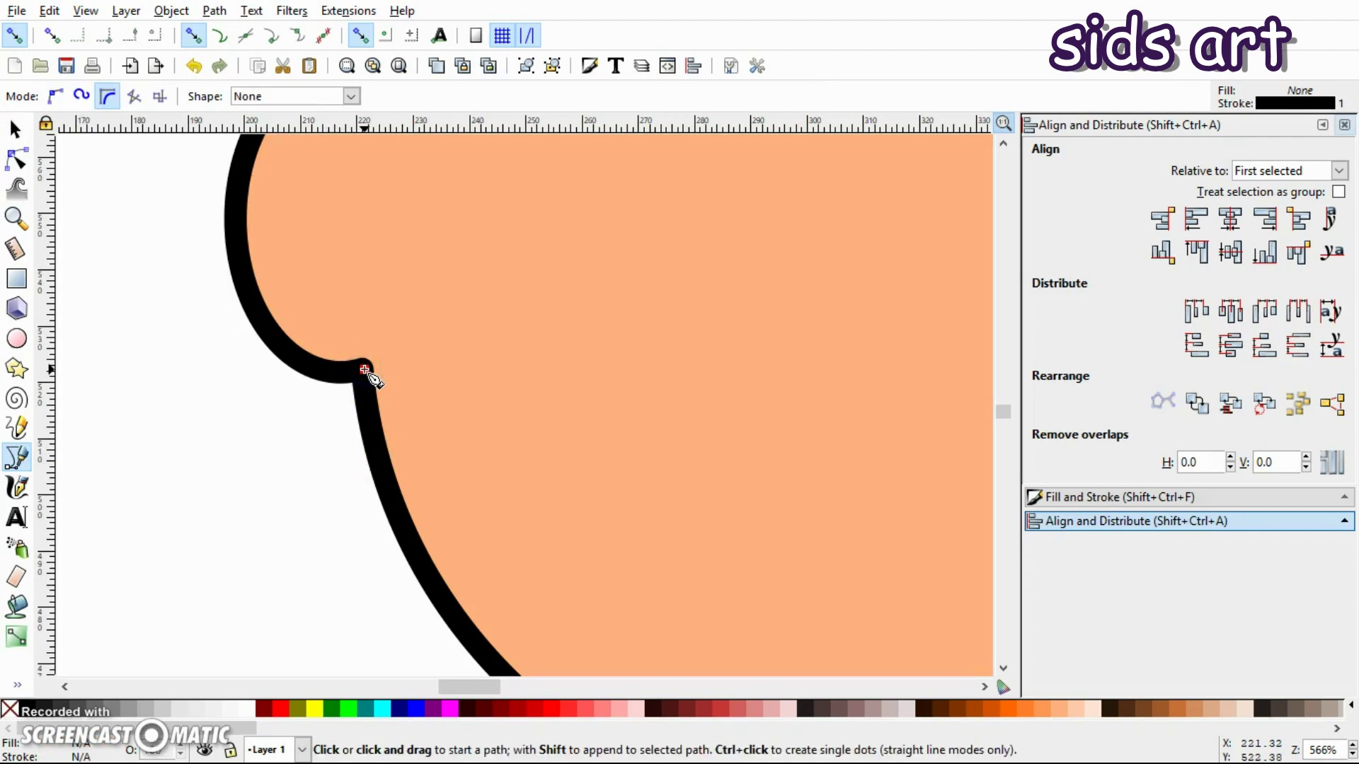
pyautogui.moveTo(364, 371); pyautogui.dragTo(365, 213)
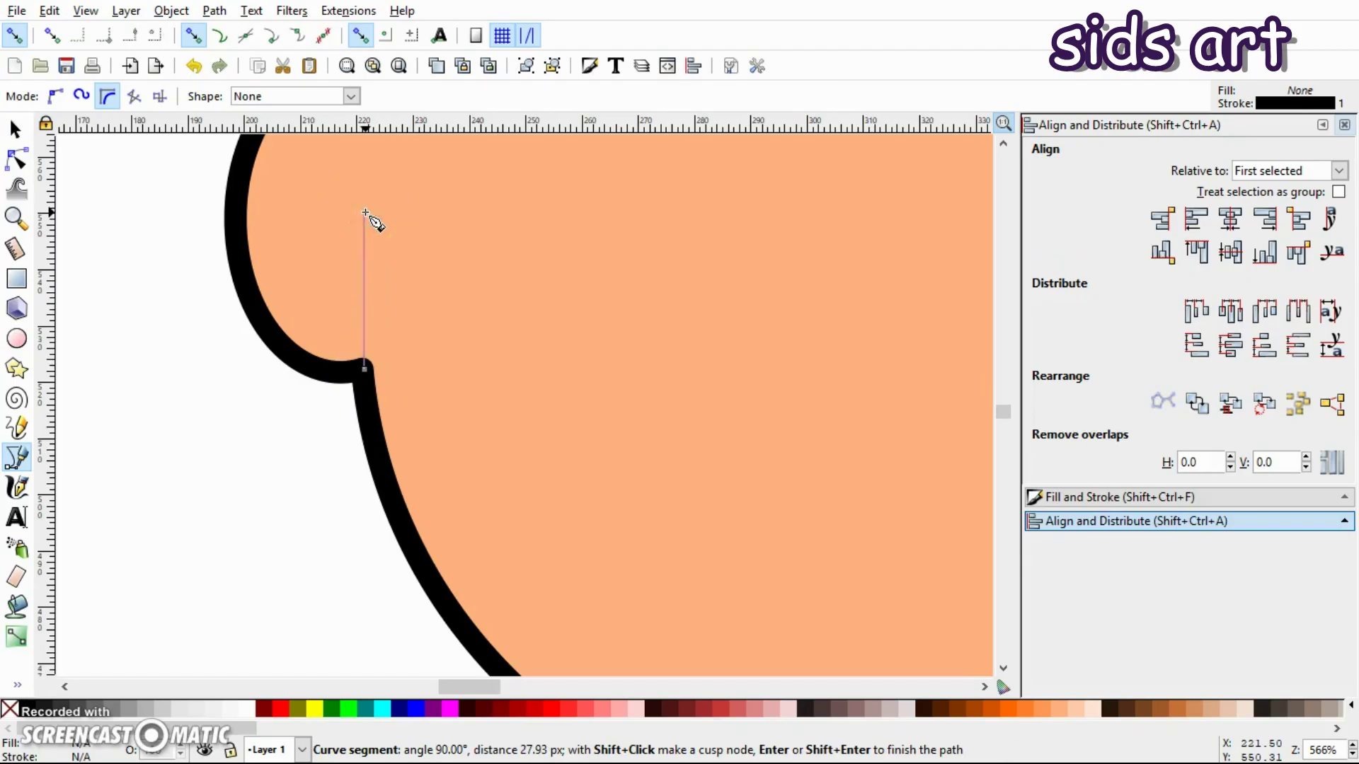
pyautogui.doubleClick(366, 213)
pyautogui.scroll(3, 366, 218)
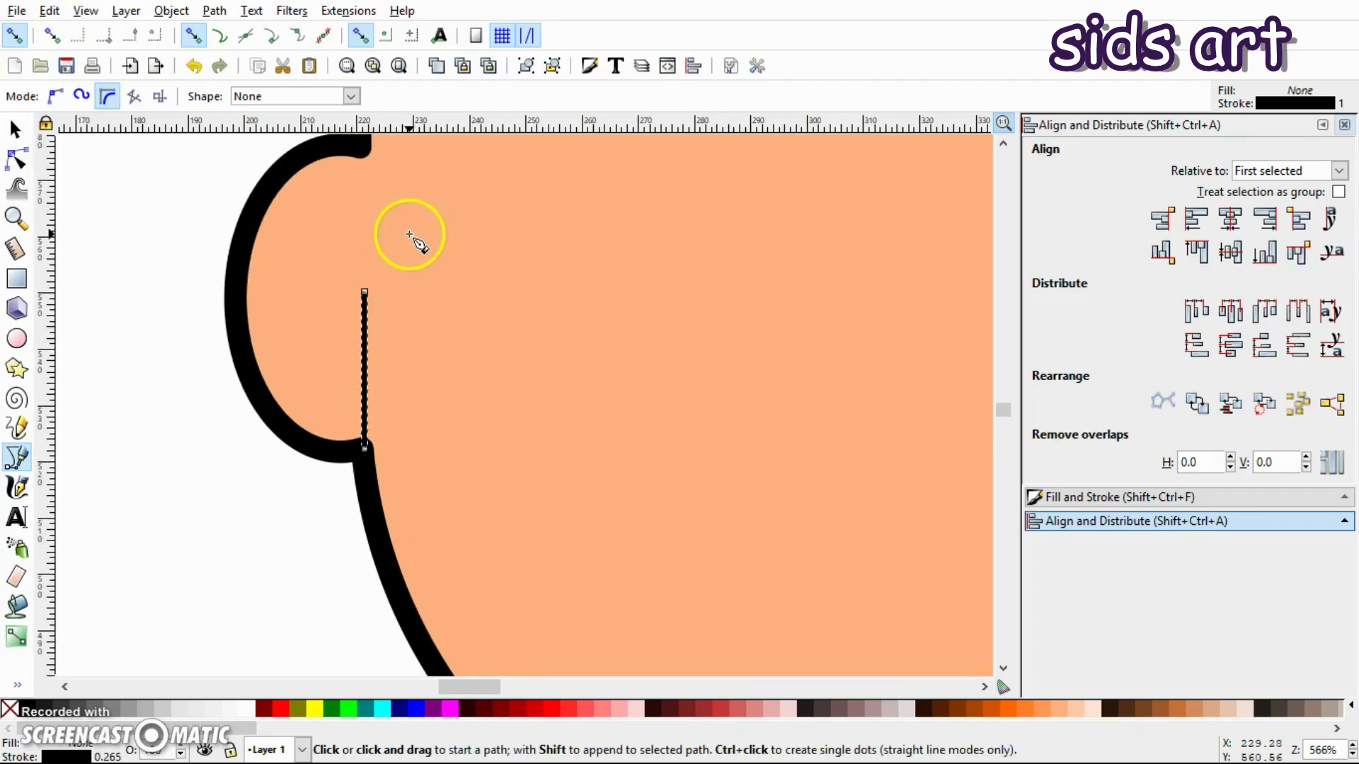
pyautogui.click(1153, 496)
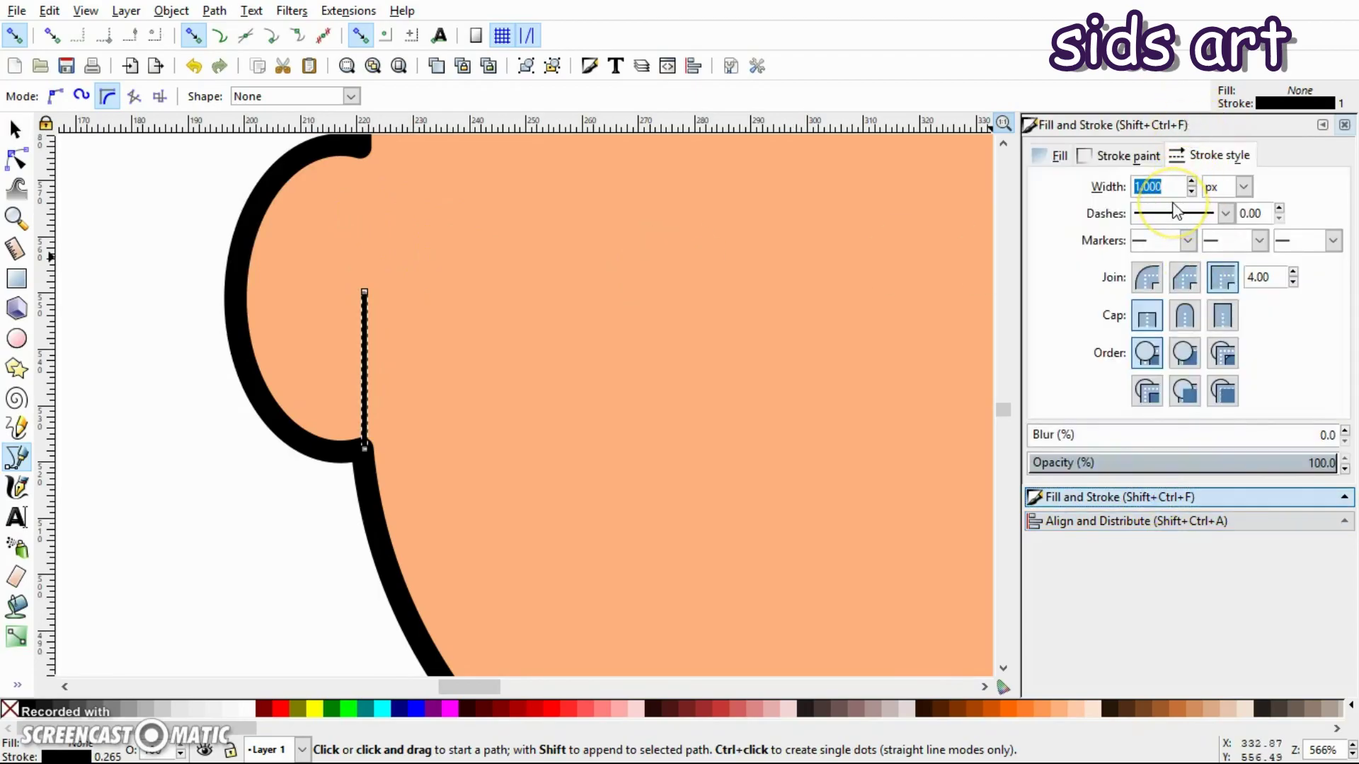
pyautogui.press('Return')
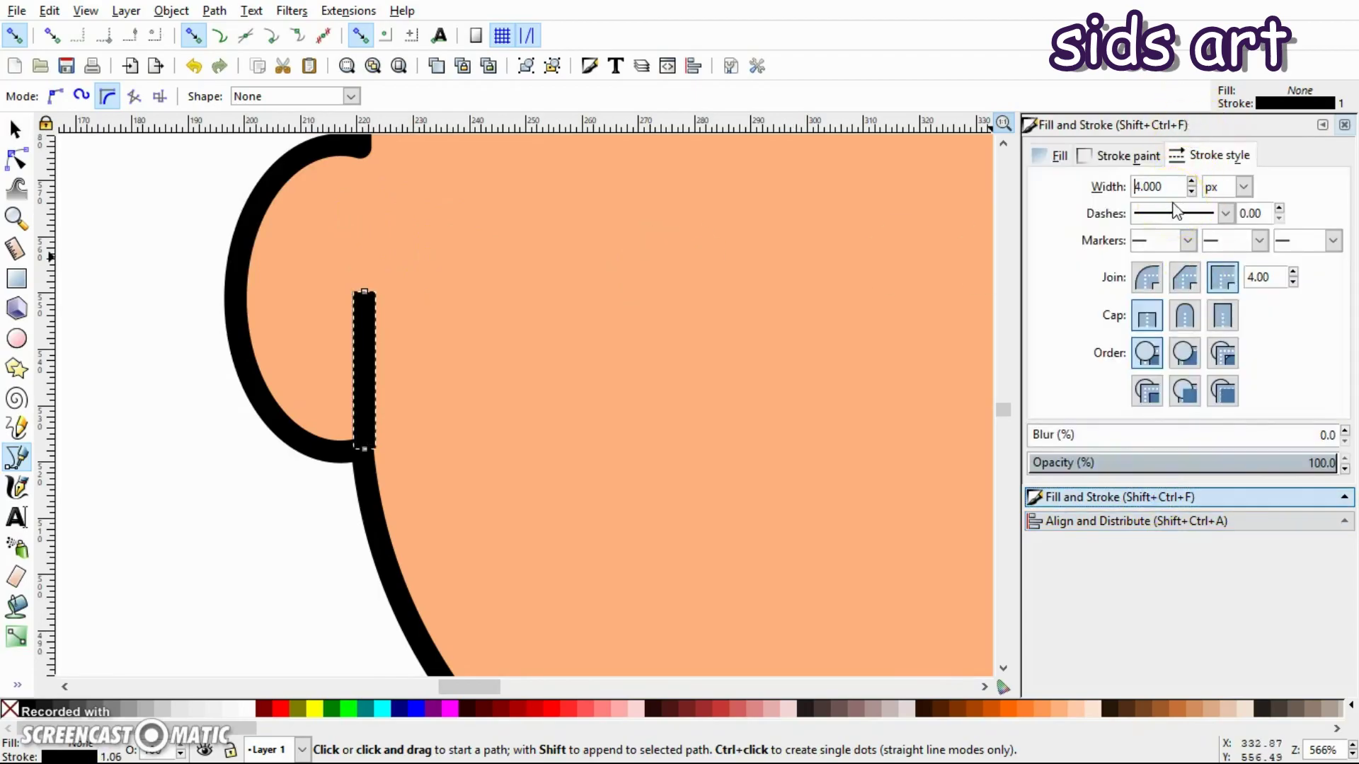
# - Give the left ear's line a round cap and nudge it slightly left to line up with the head outline
pyautogui.click(1183, 327)
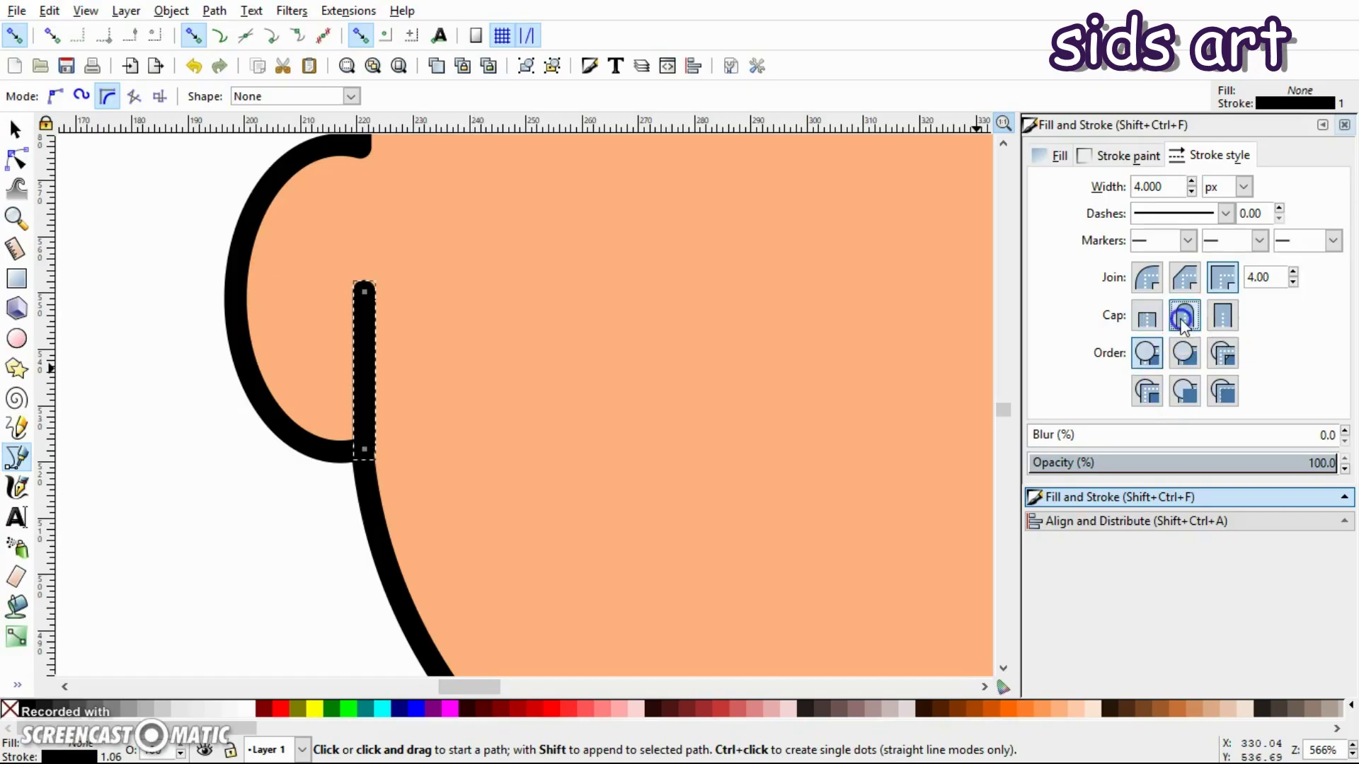
pyautogui.press('s')
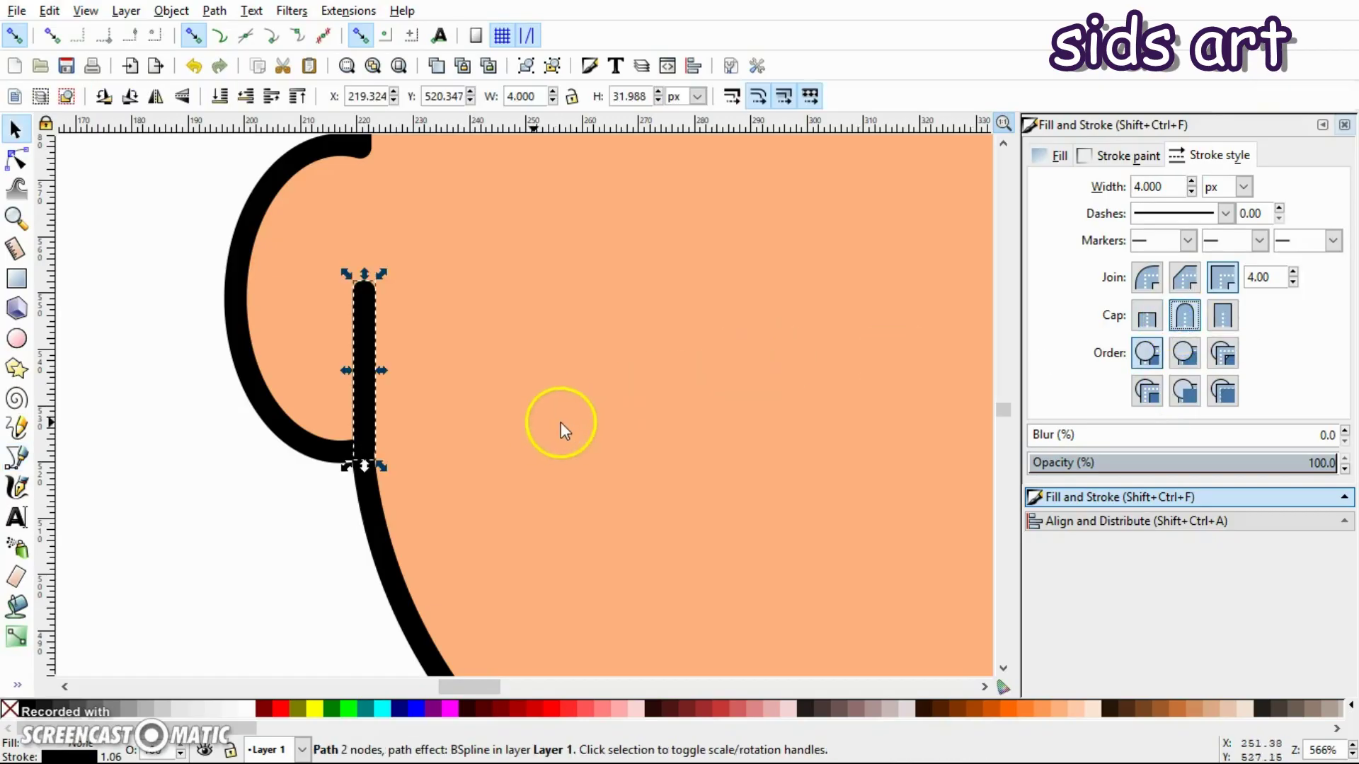
pyautogui.click(493, 414)
pyautogui.click(371, 379)
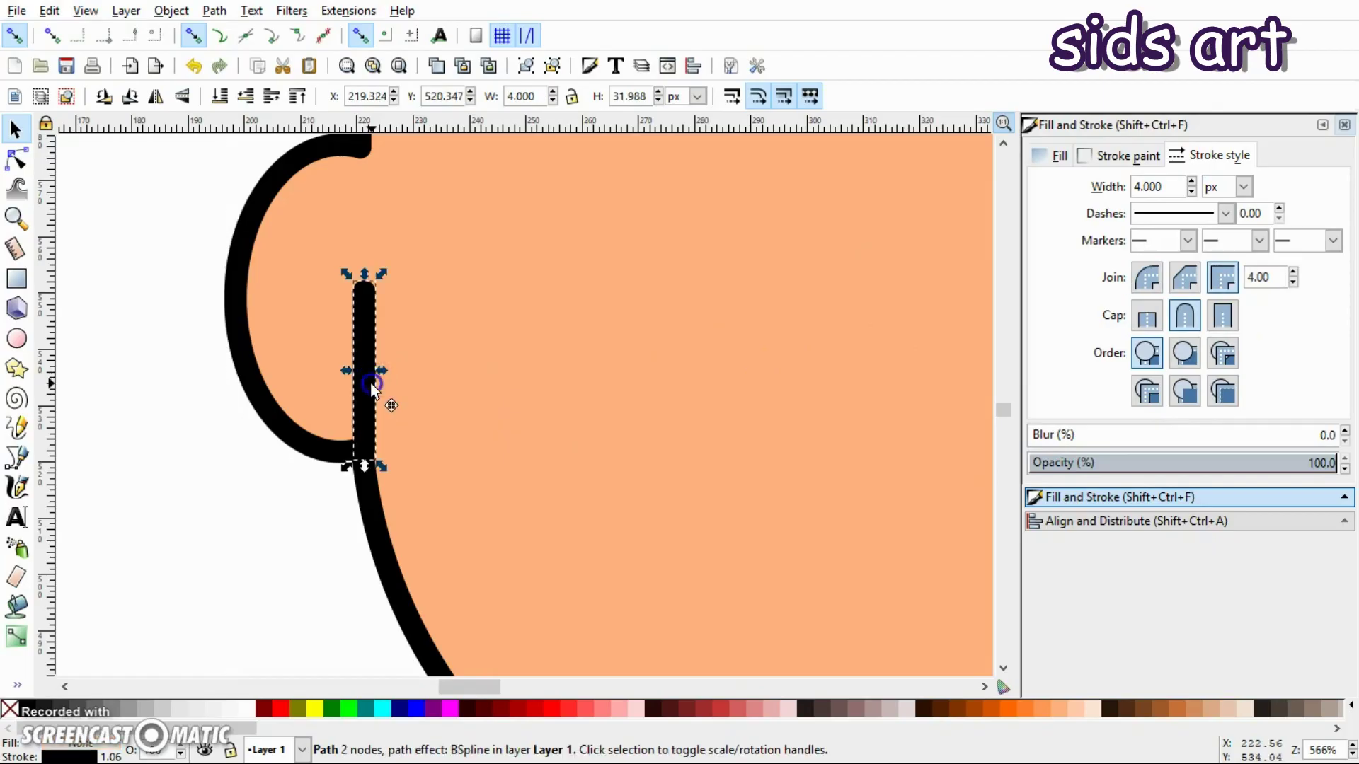
pyautogui.moveTo(370, 387); pyautogui.dragTo(367, 387)
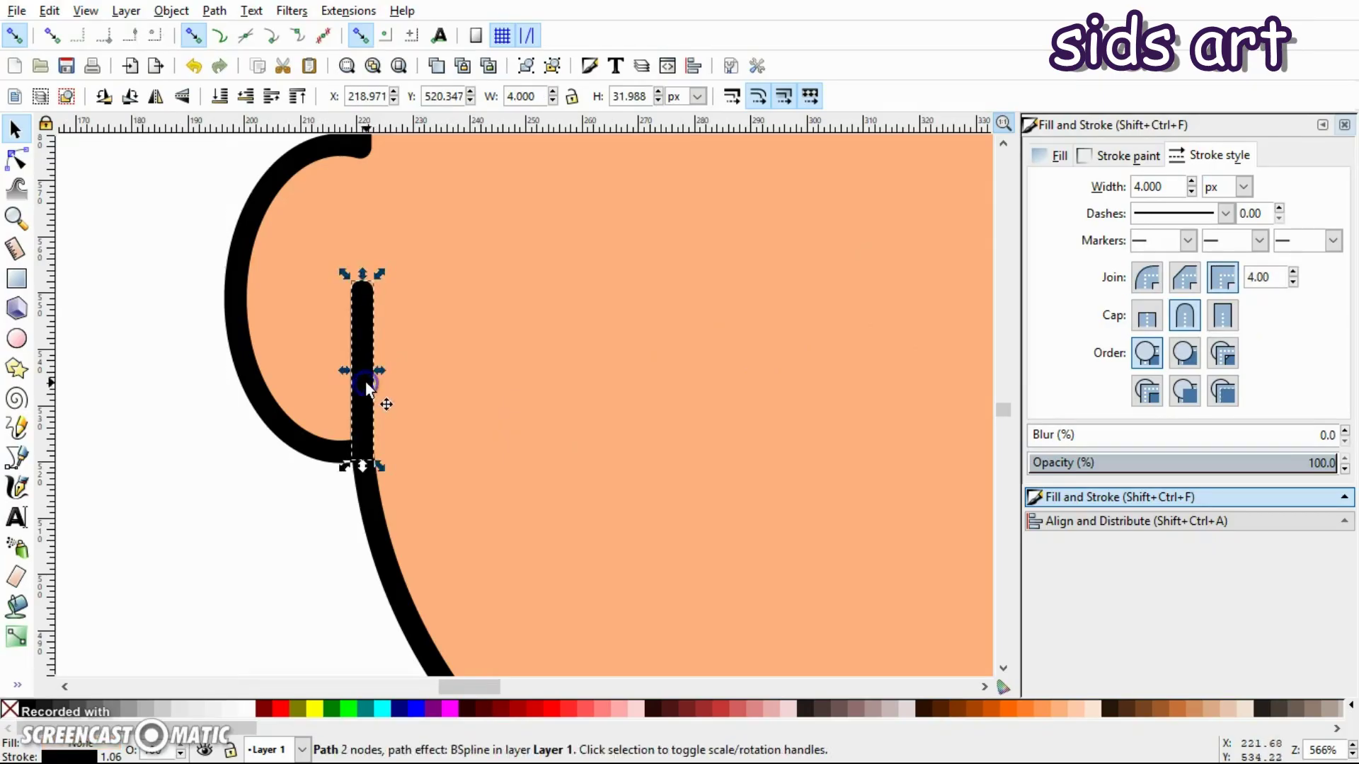
pyautogui.click(225, 473)
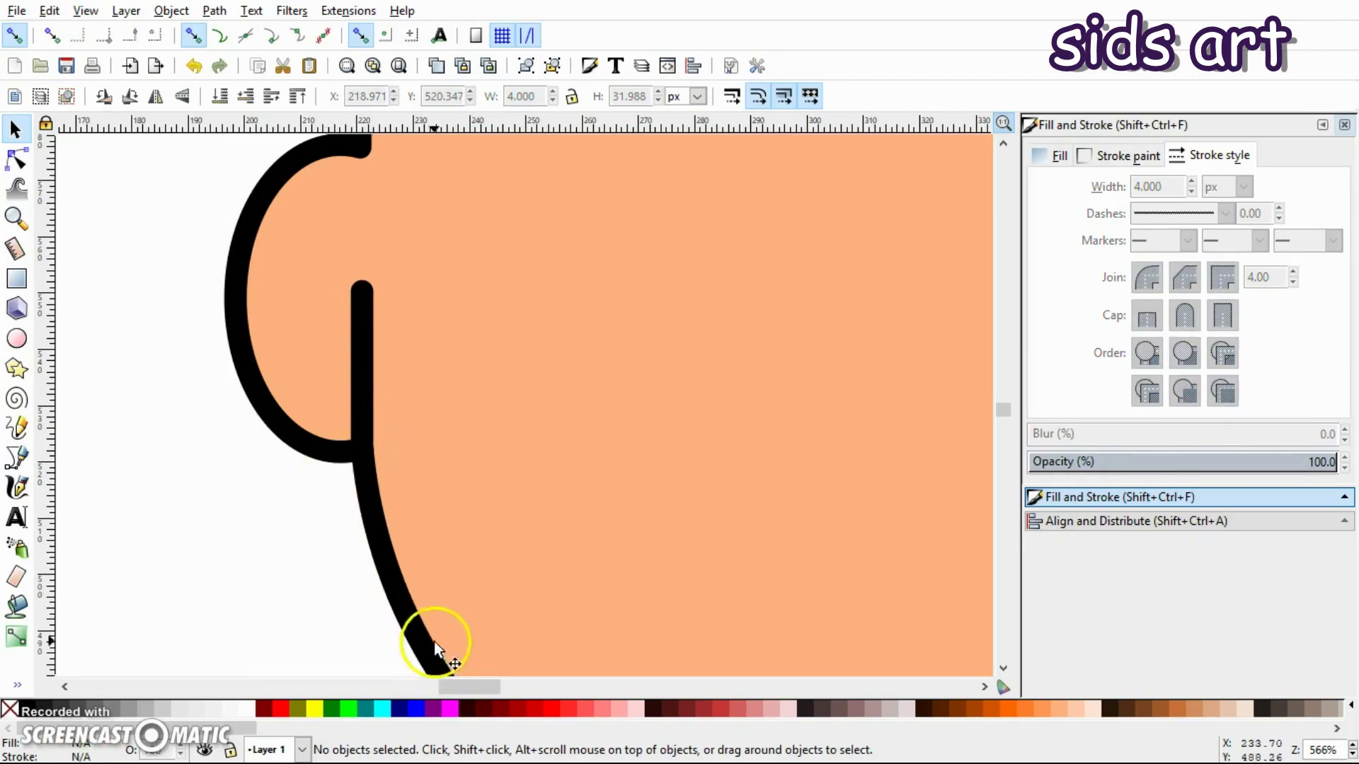
# - Duplicate the left ear's inner line and place the copy at the right ear's junction with the head
pyautogui.press('-')
pyautogui.press('-')
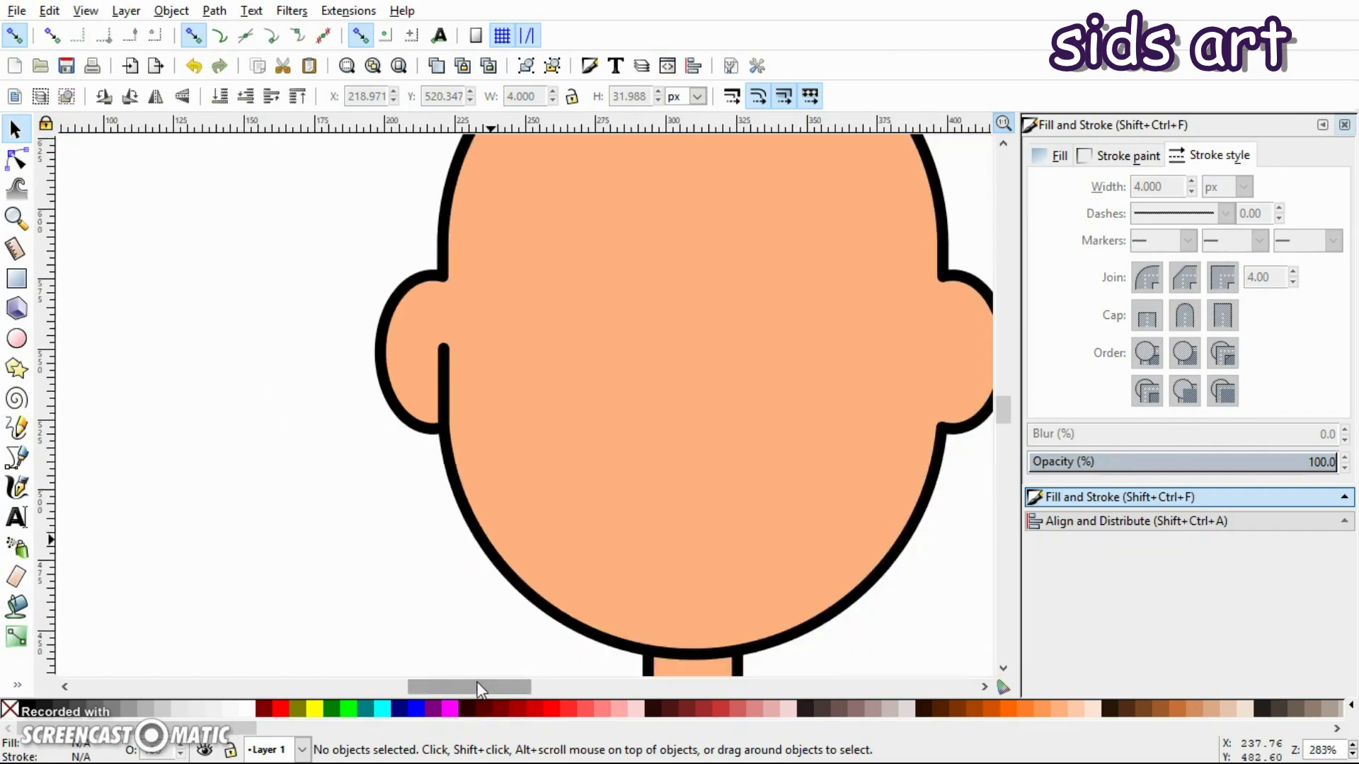
pyautogui.moveTo(476, 682); pyautogui.dragTo(499, 683)
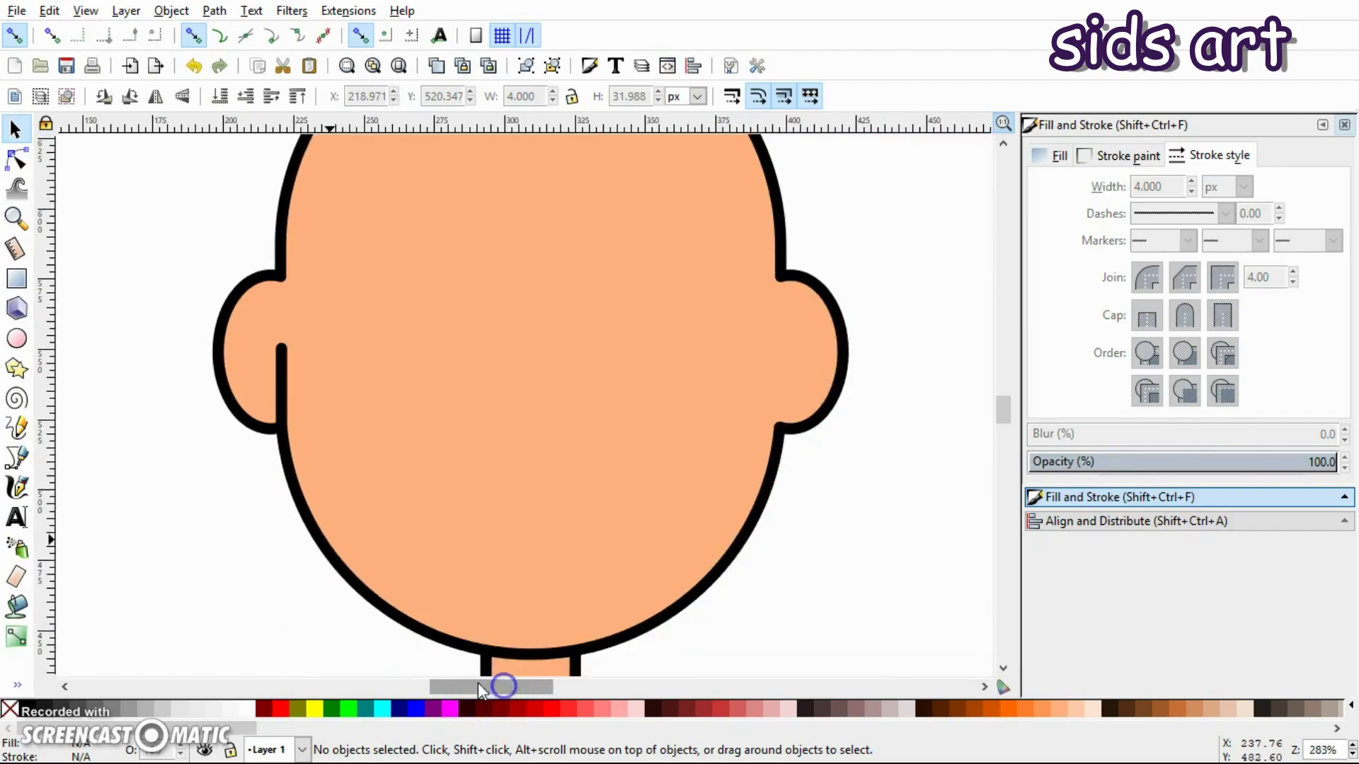
pyautogui.click(283, 375)
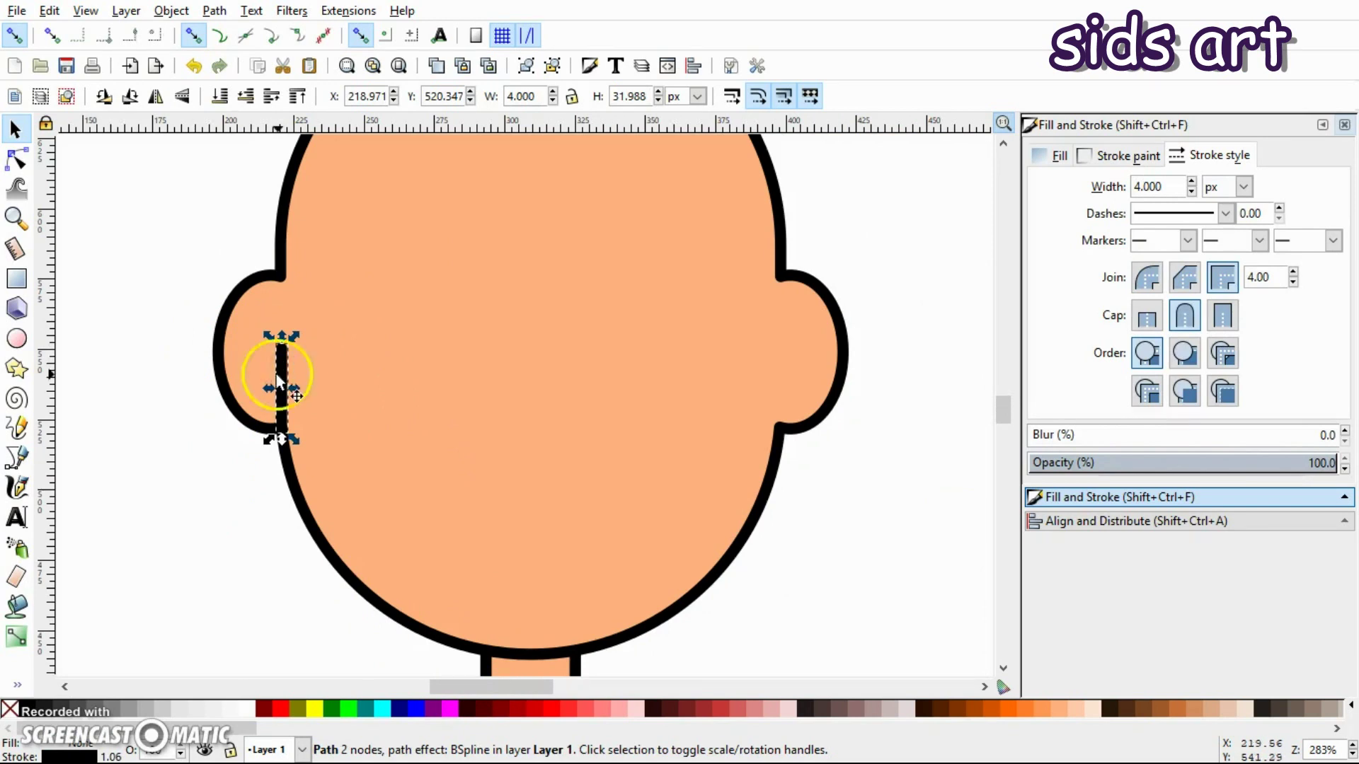
pyautogui.keyDown('ctrl'); pyautogui.click(276, 408); pyautogui.keyUp('ctrl')
pyautogui.moveTo(280, 378); pyautogui.dragTo(782, 373)
# - Nudge the right ear's line slightly left so it lines up with the head outline
pyautogui.press('+')
pyautogui.press('+')
pyautogui.moveTo(482, 686); pyautogui.dragTo(526, 688)
pyautogui.click(535, 567)
pyautogui.click(430, 393)
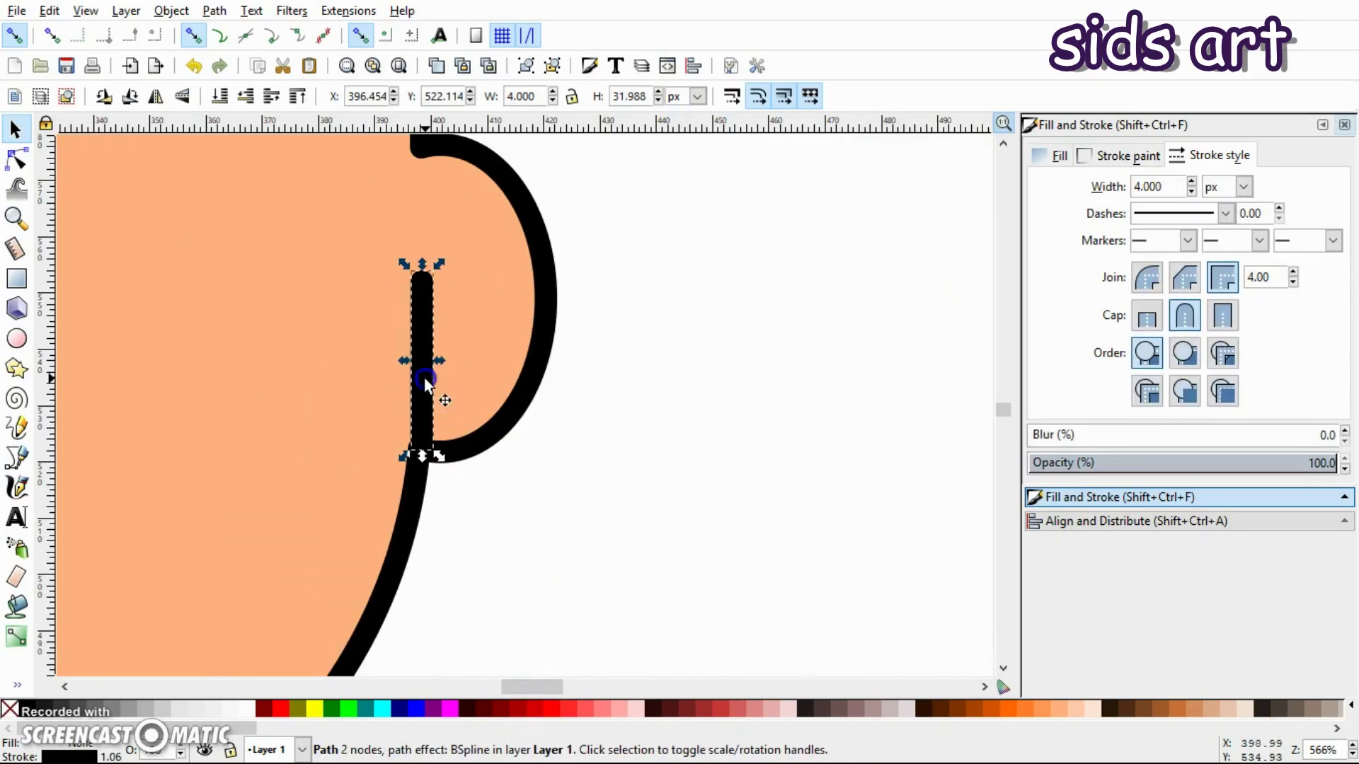
pyautogui.moveTo(419, 364); pyautogui.dragTo(413, 362)
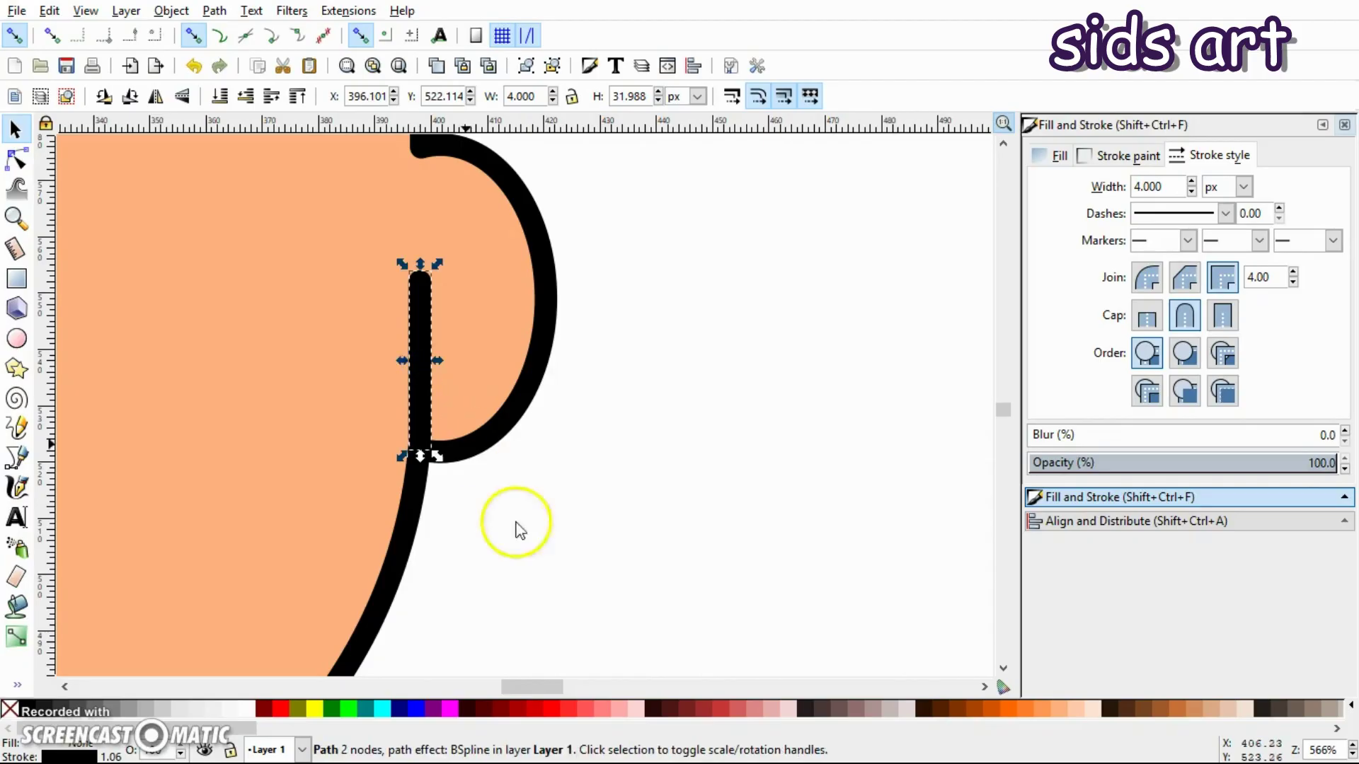
pyautogui.click(580, 604)
# - Select the whole character and scale it down proportionally about its centre to about 164 px wide, including both ears
pyautogui.click(565, 700)
pyautogui.moveTo(539, 687); pyautogui.dragTo(499, 673)
pyautogui.press('-')
pyautogui.press('-')
pyautogui.press('-')
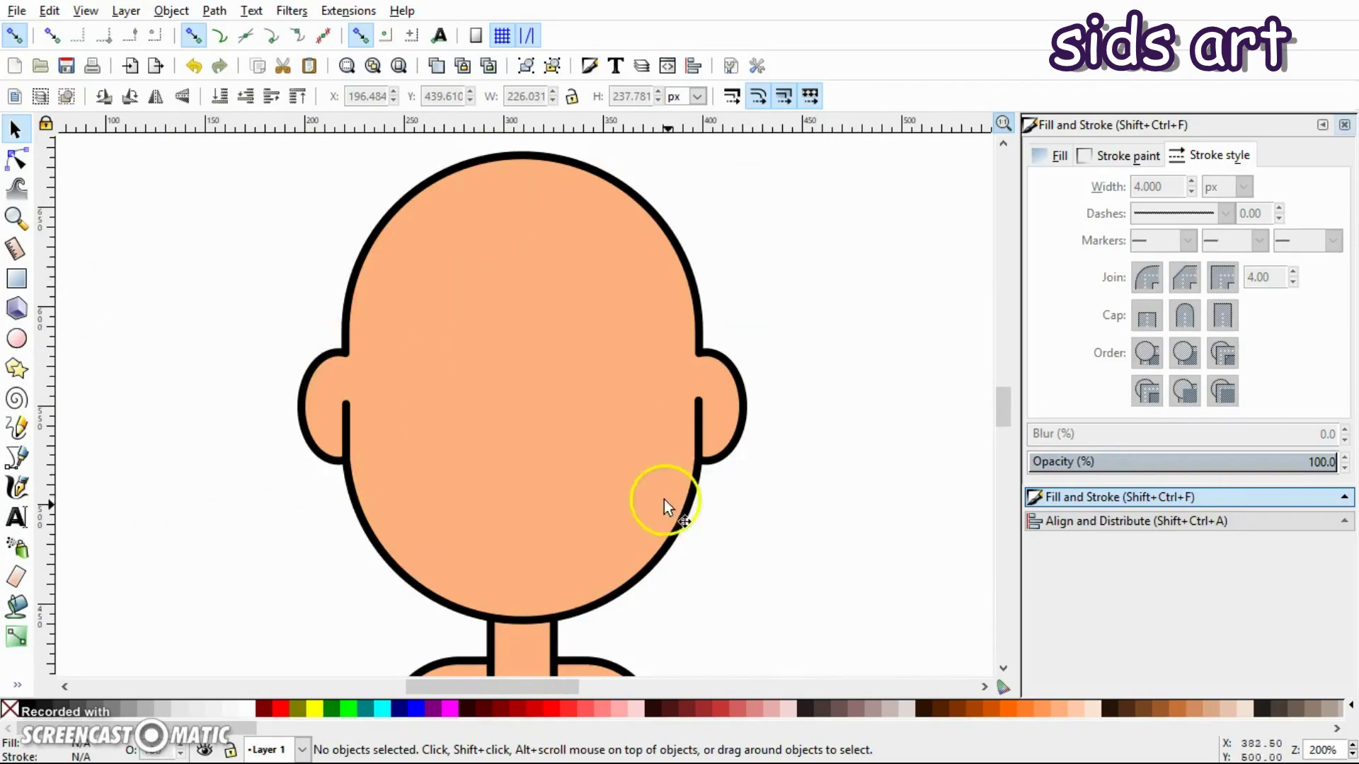
pyautogui.scroll(-1, 801, 430)
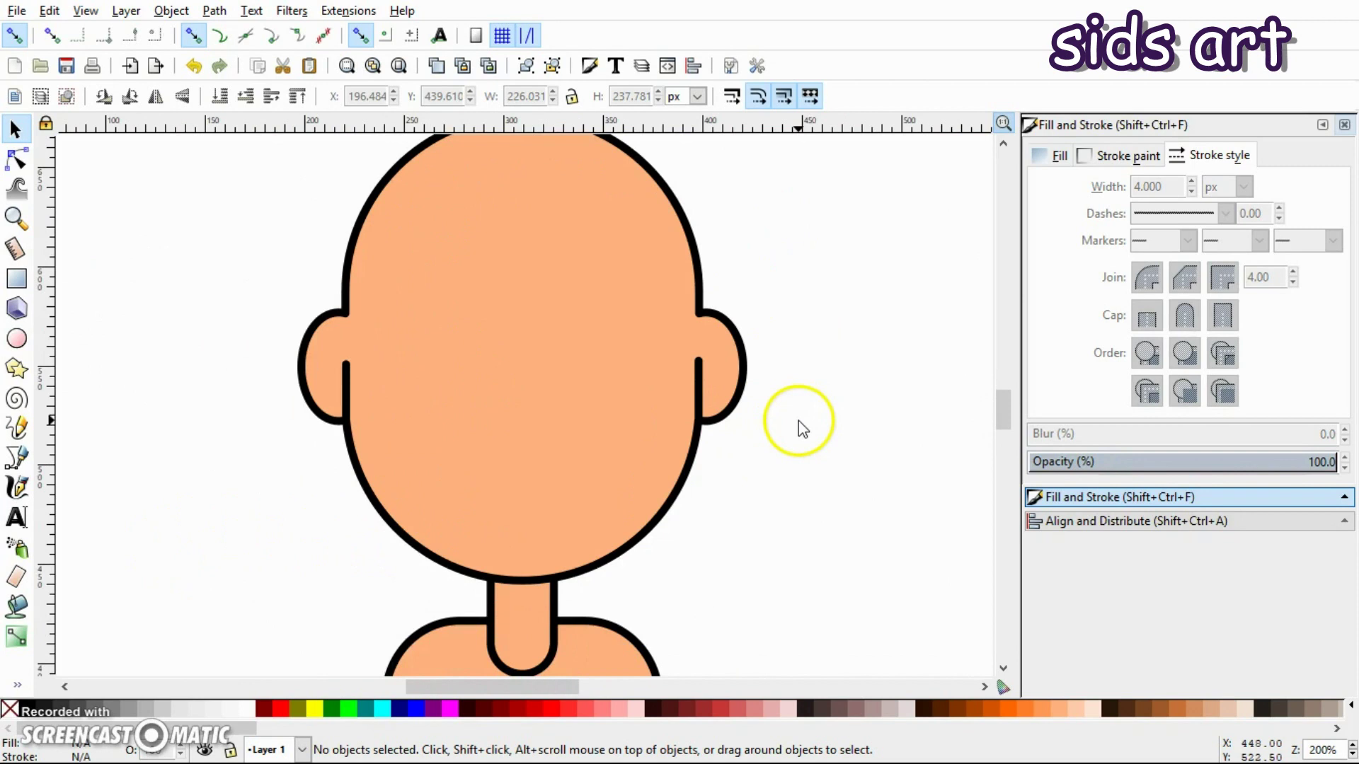
pyautogui.press('-')
pyautogui.press('-')
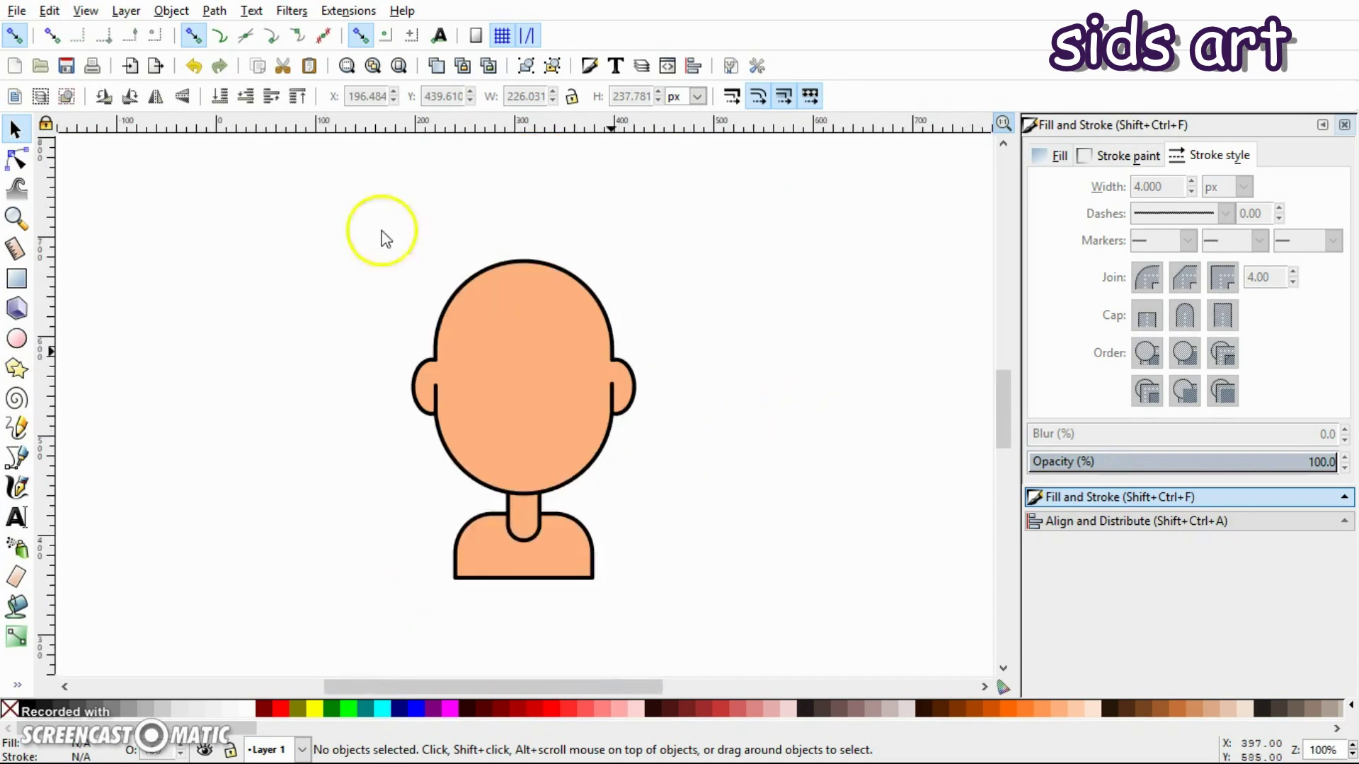
pyautogui.moveTo(330, 218); pyautogui.dragTo(725, 644)
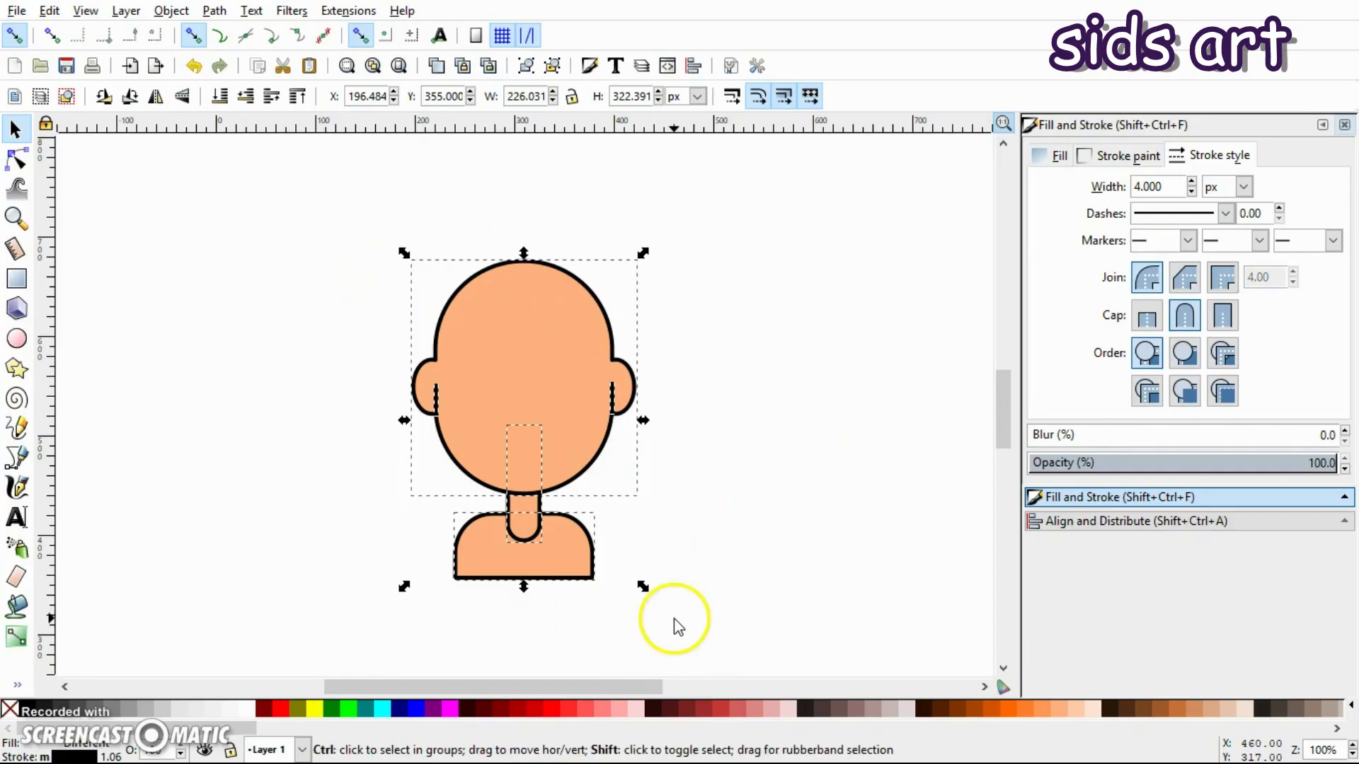
pyautogui.moveTo(643, 586); pyautogui.dragTo(613, 586)
pyautogui.click(709, 552)
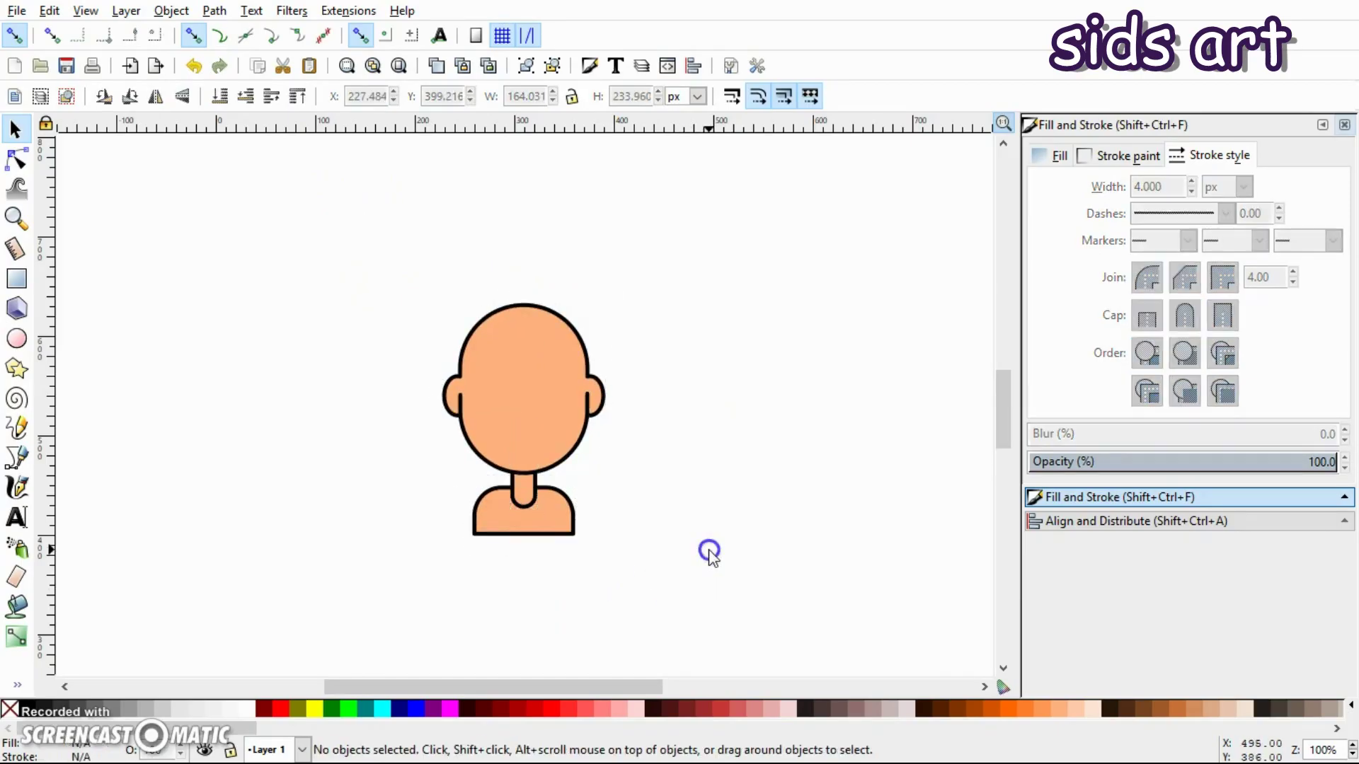
# - Draw a circle about 25 px across on the left half of the face and fill it black as an eye
pyautogui.press('+')
pyautogui.press('+')
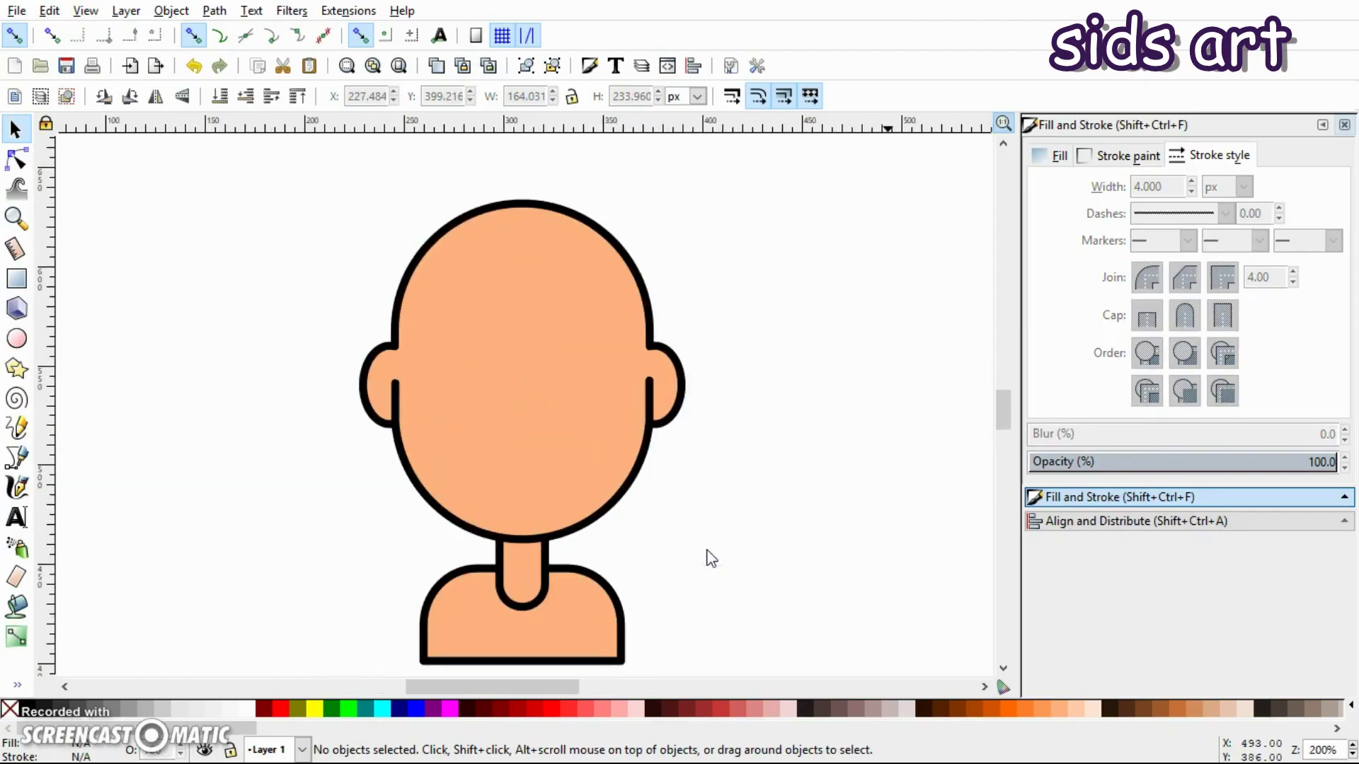
pyautogui.press('+')
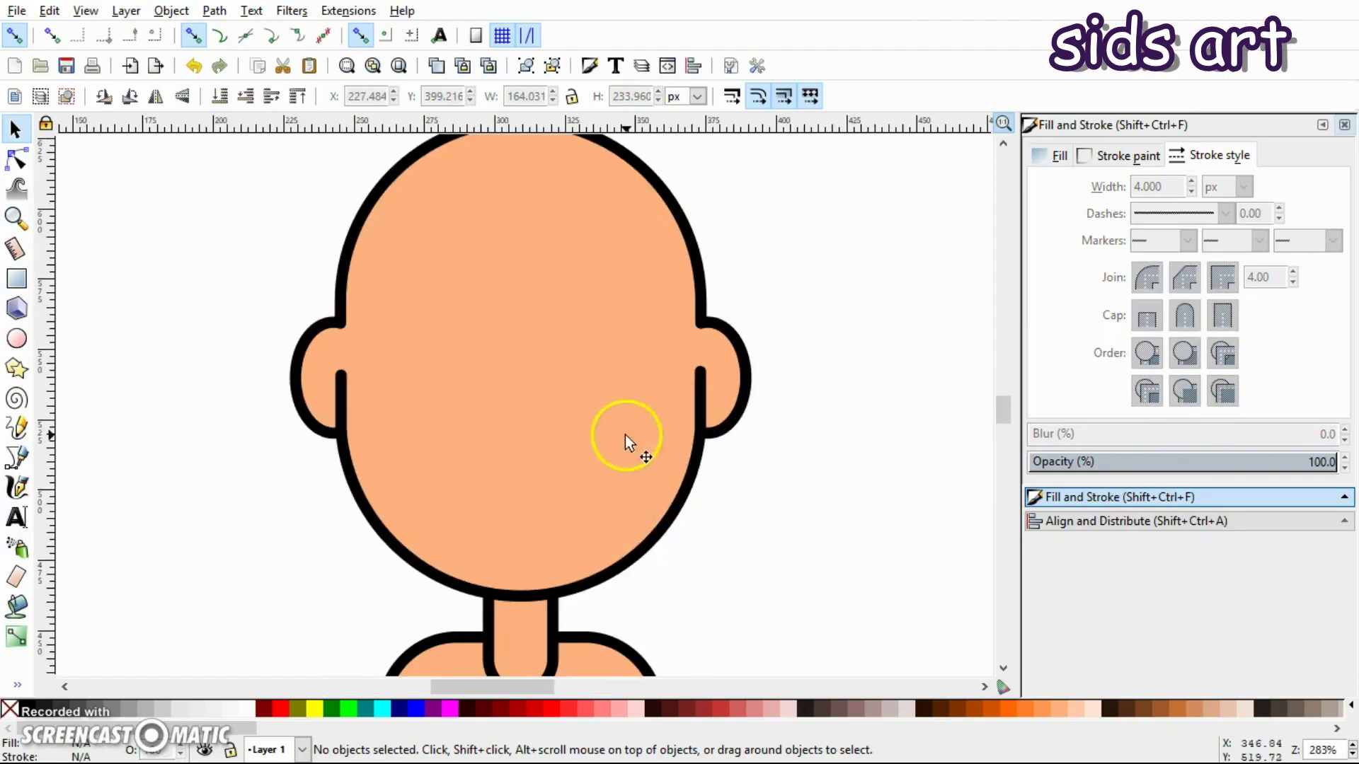
pyautogui.click(17, 338)
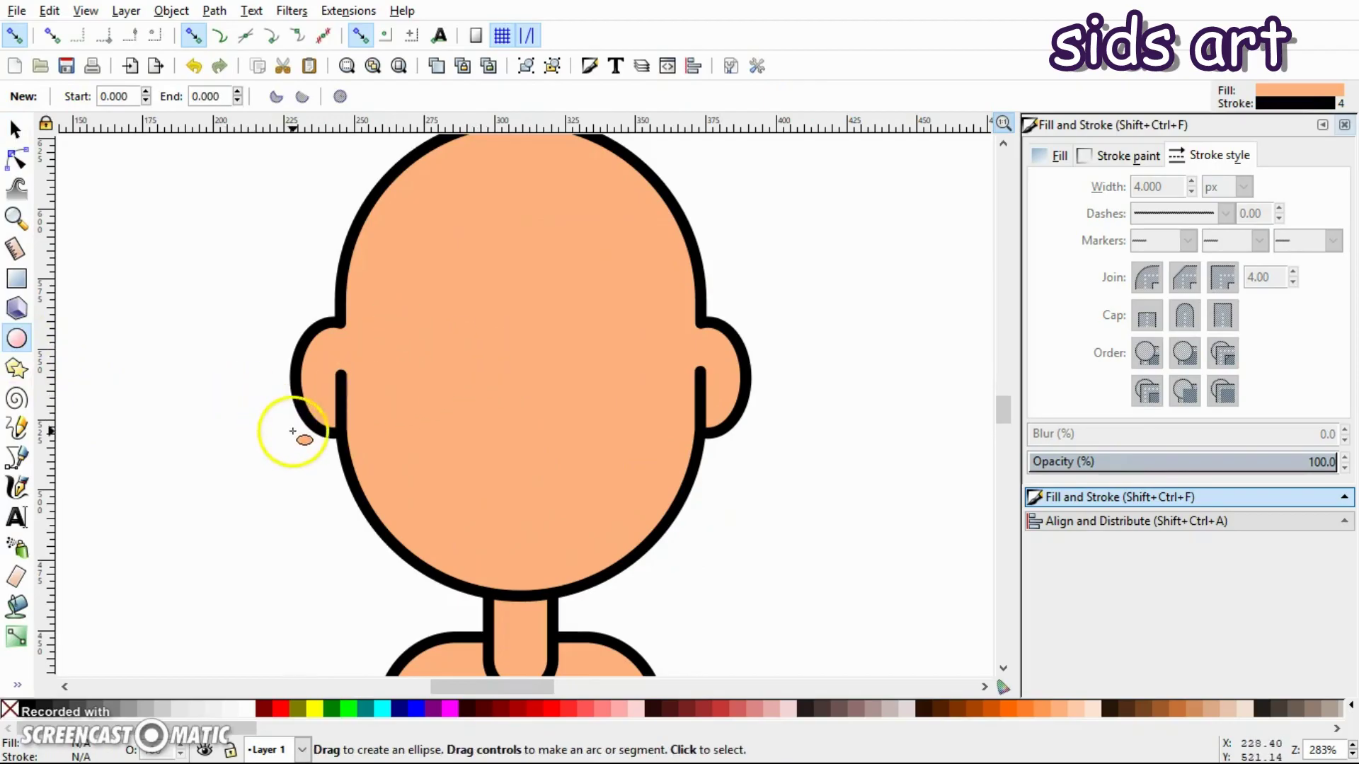
pyautogui.press('ctrl')
pyautogui.moveTo(150, 422); pyautogui.dragTo(496, 397)
pyautogui.press('s')
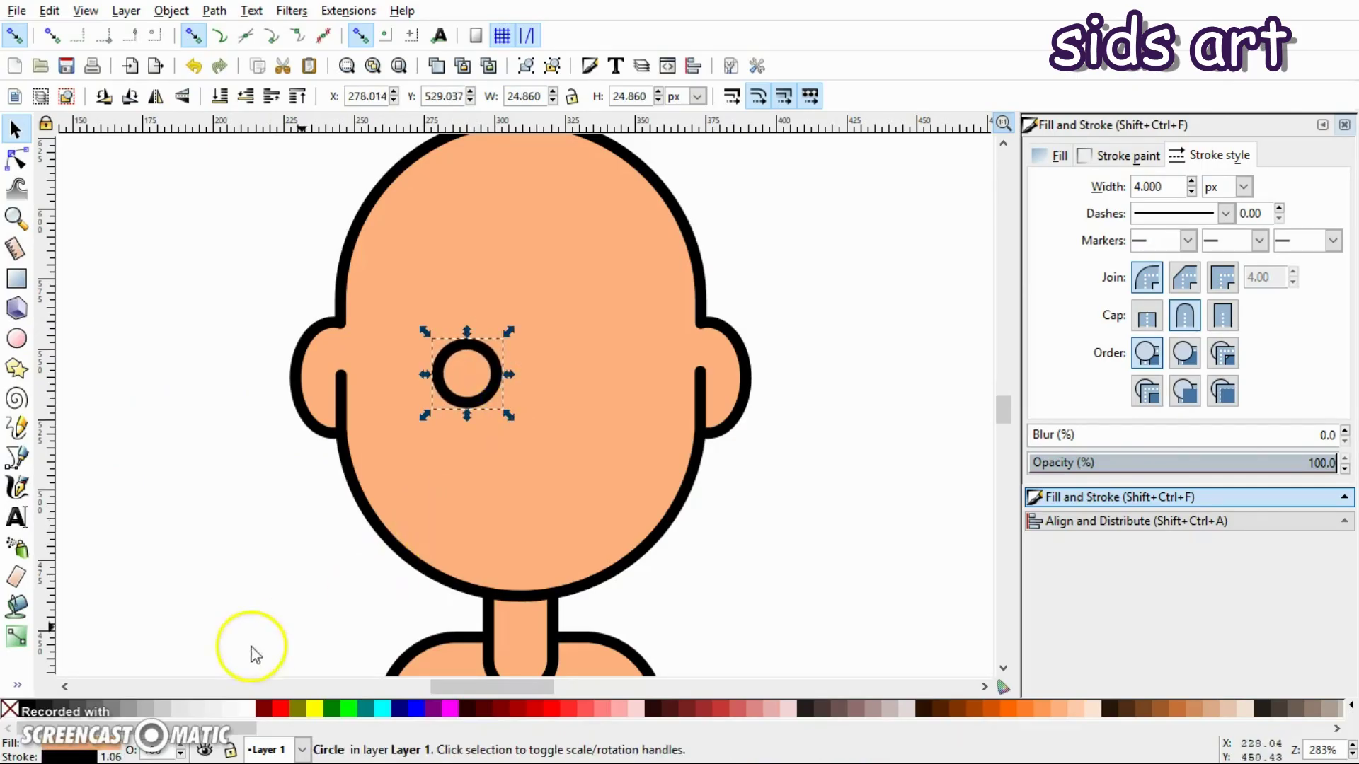
pyautogui.click(25, 710)
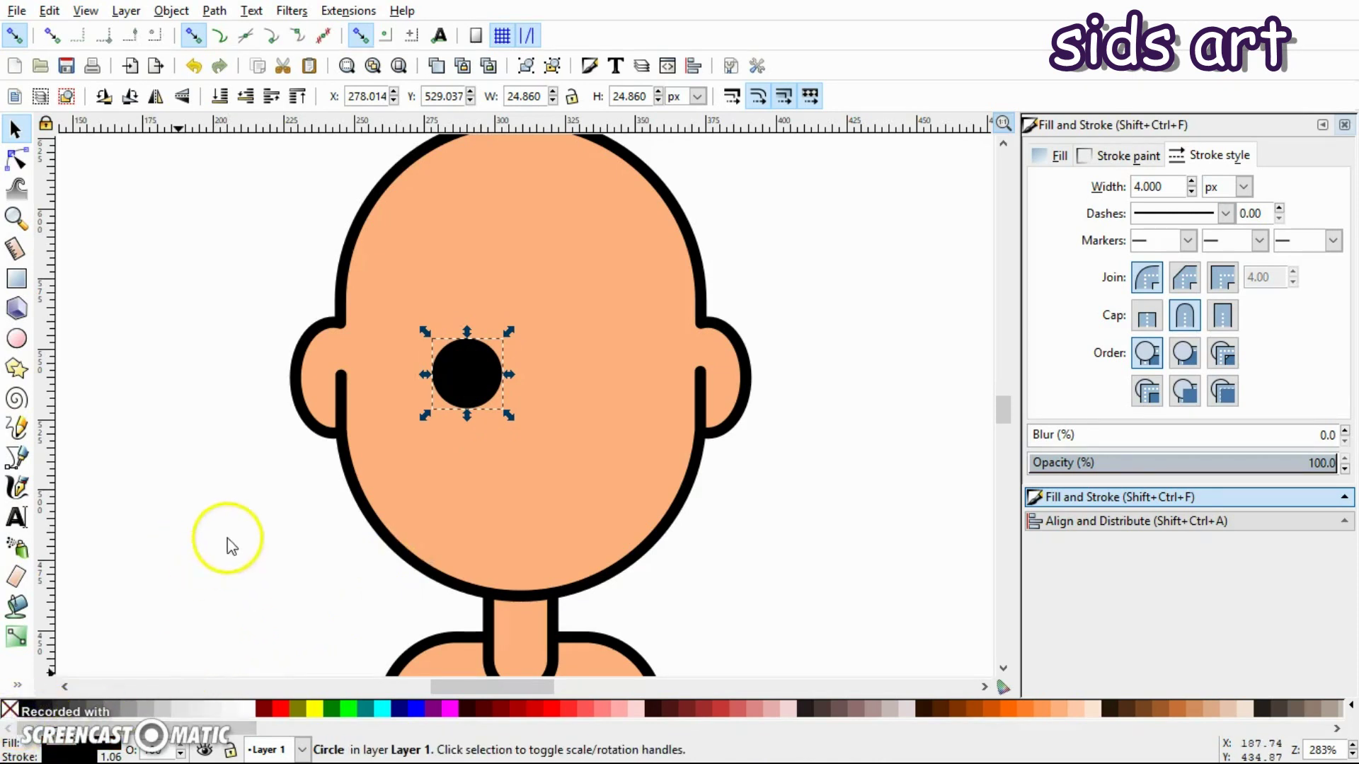
# - Duplicate the black eye circle and move the copy horizontally to the right half of the face
pyautogui.click(414, 419)
pyautogui.click(476, 382)
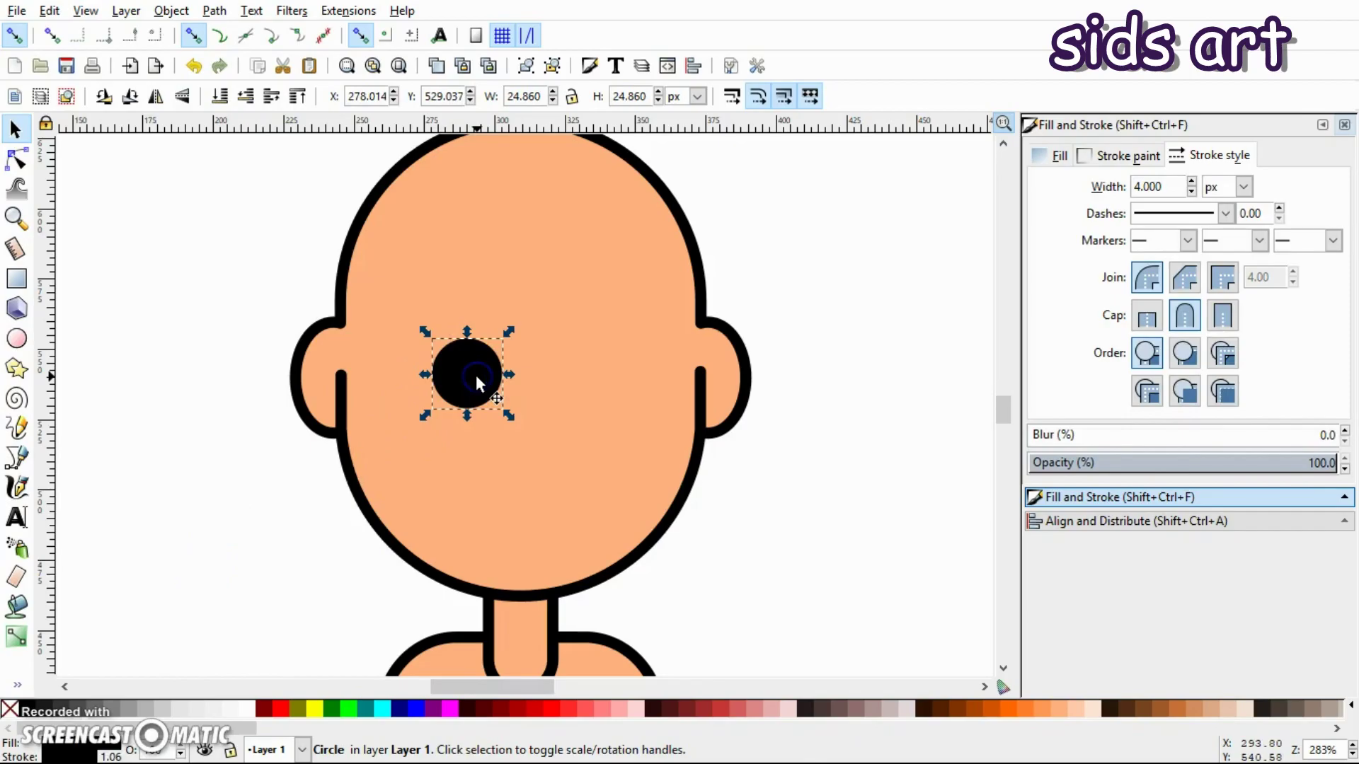
pyautogui.hotkey('ctrl', 'd')
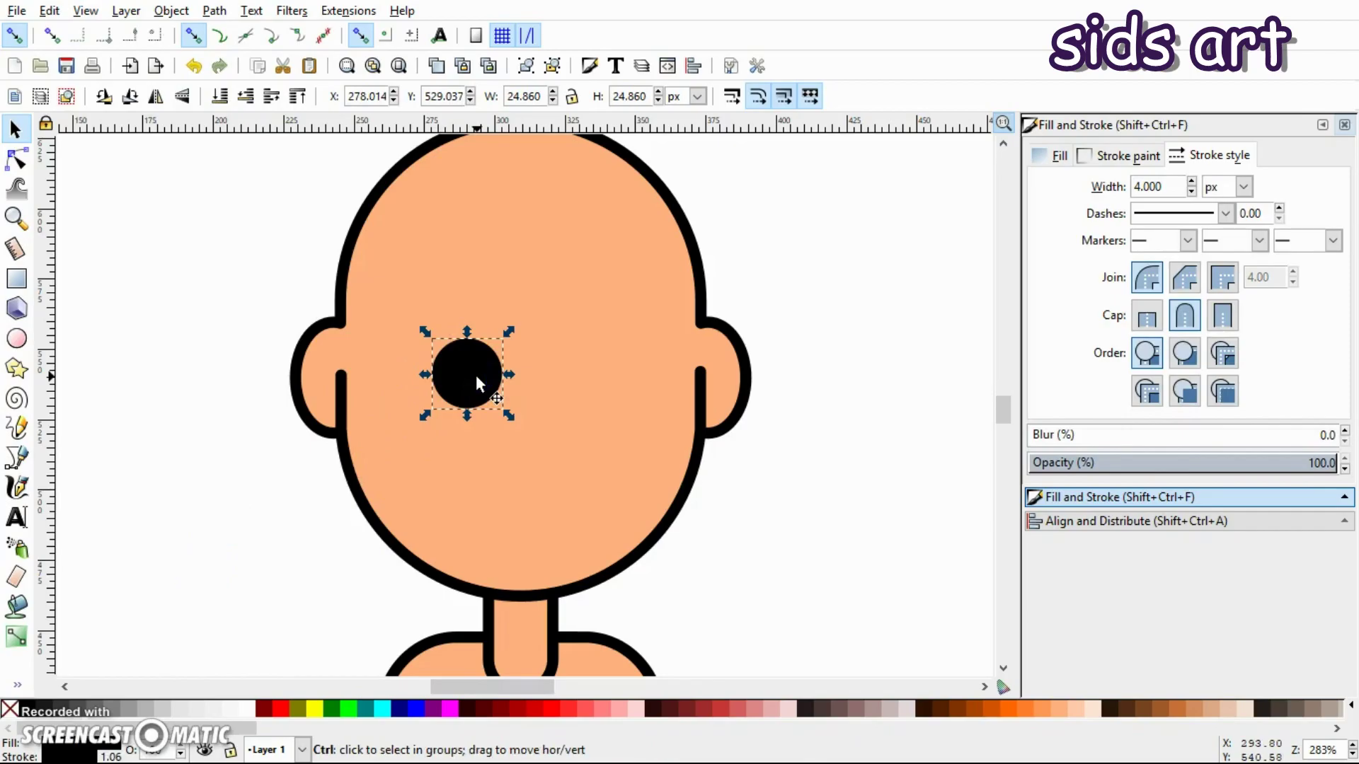
pyautogui.moveTo(476, 382); pyautogui.dragTo(581, 397)
pyautogui.click(828, 321)
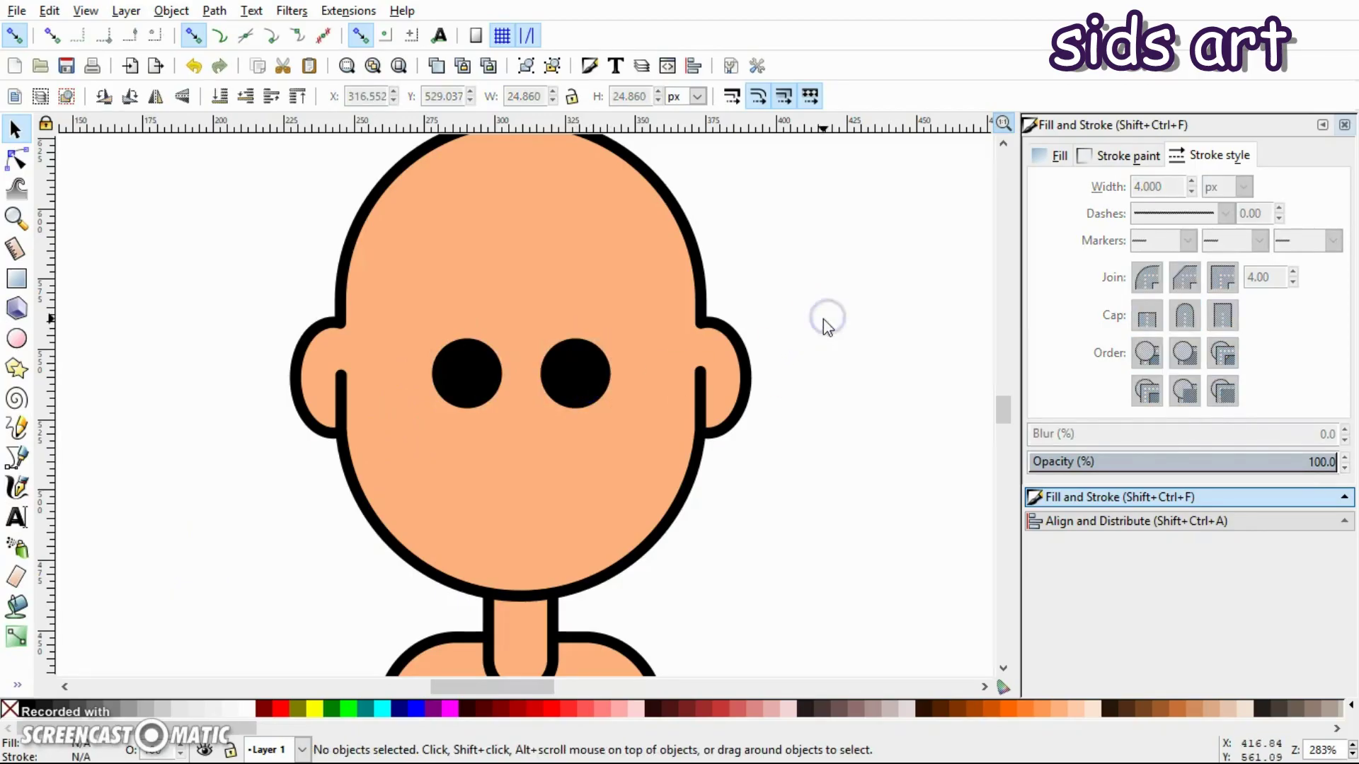
# - Scale both eyes down together about their shared centre to about 56 px overall width
pyautogui.press('-')
pyautogui.press('-')
pyautogui.press('+')
pyautogui.press('+')
pyautogui.press('+')
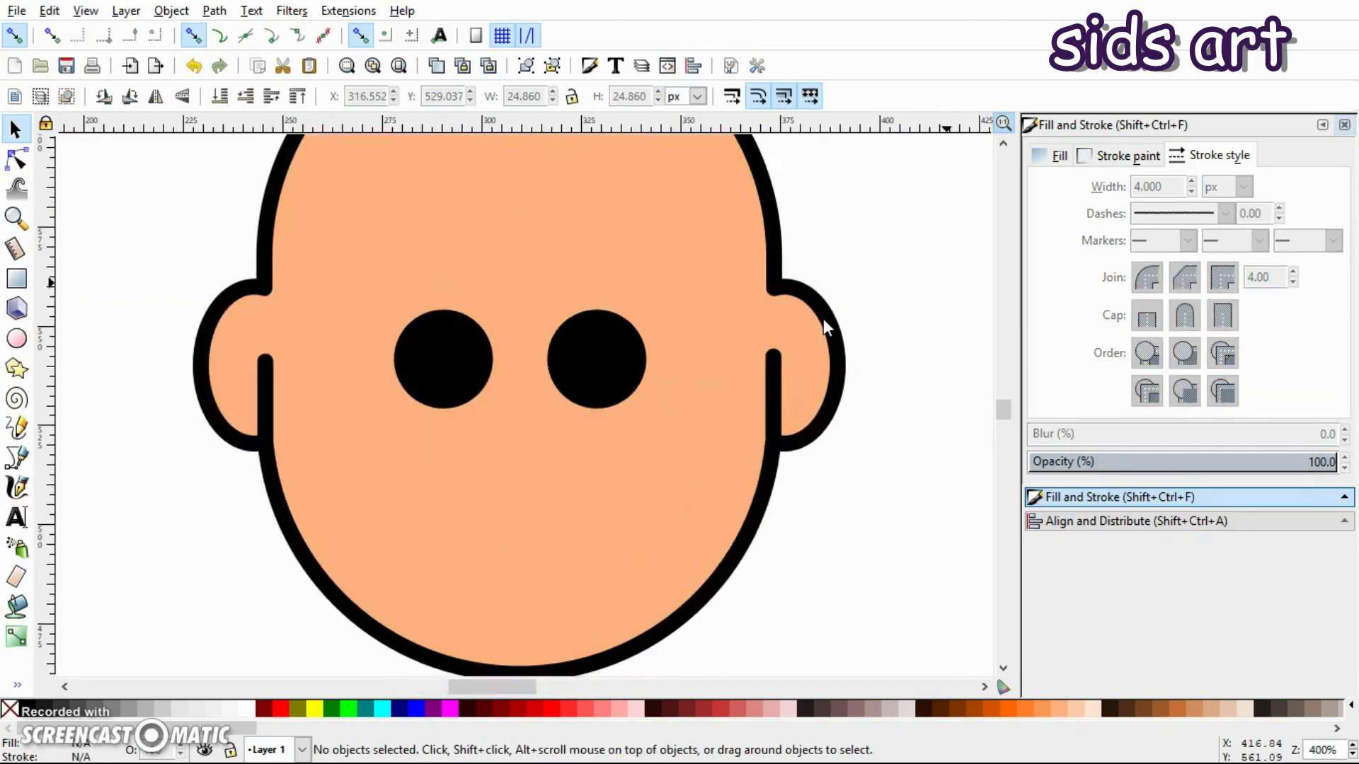
pyautogui.click(609, 354)
pyautogui.keyDown('shift'); pyautogui.click(444, 344); pyautogui.keyUp('shift')
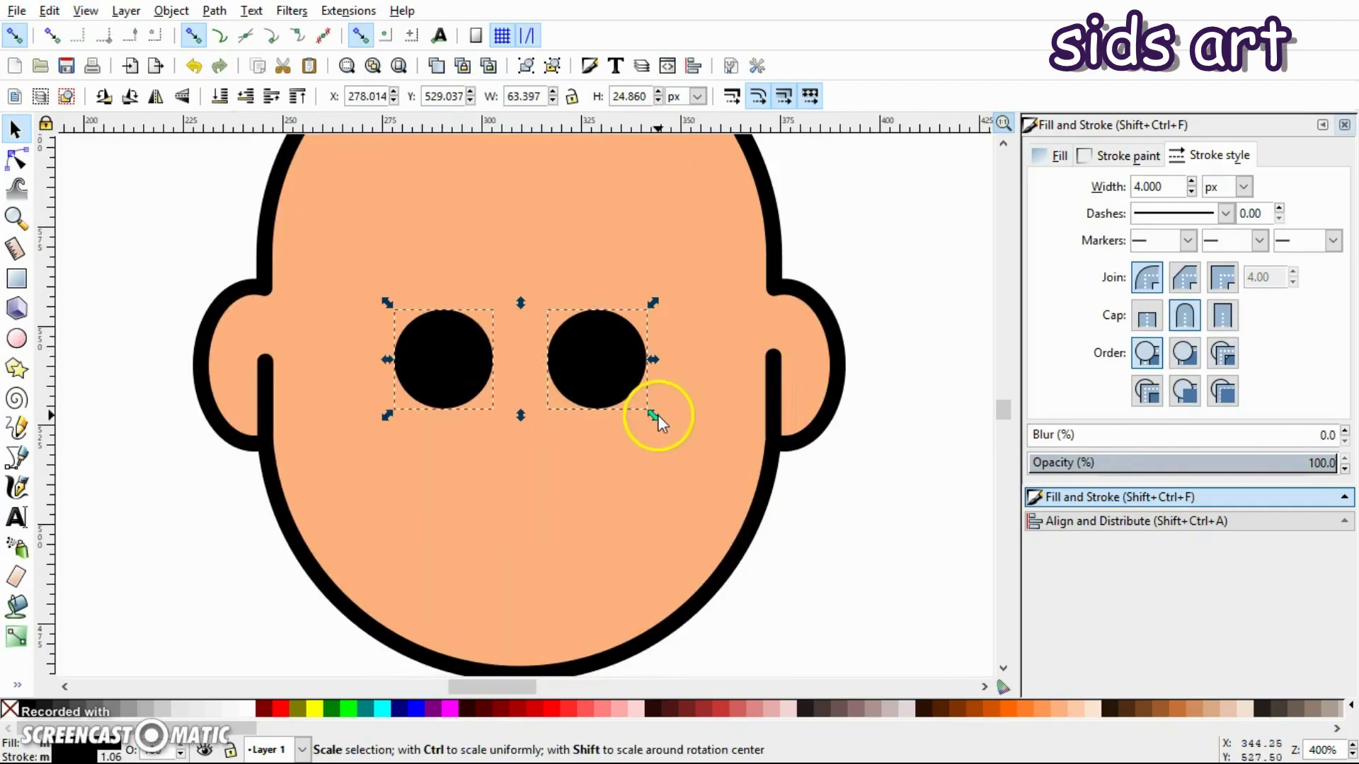
pyautogui.moveTo(659, 414); pyautogui.dragTo(643, 412)
pyautogui.click(860, 316)
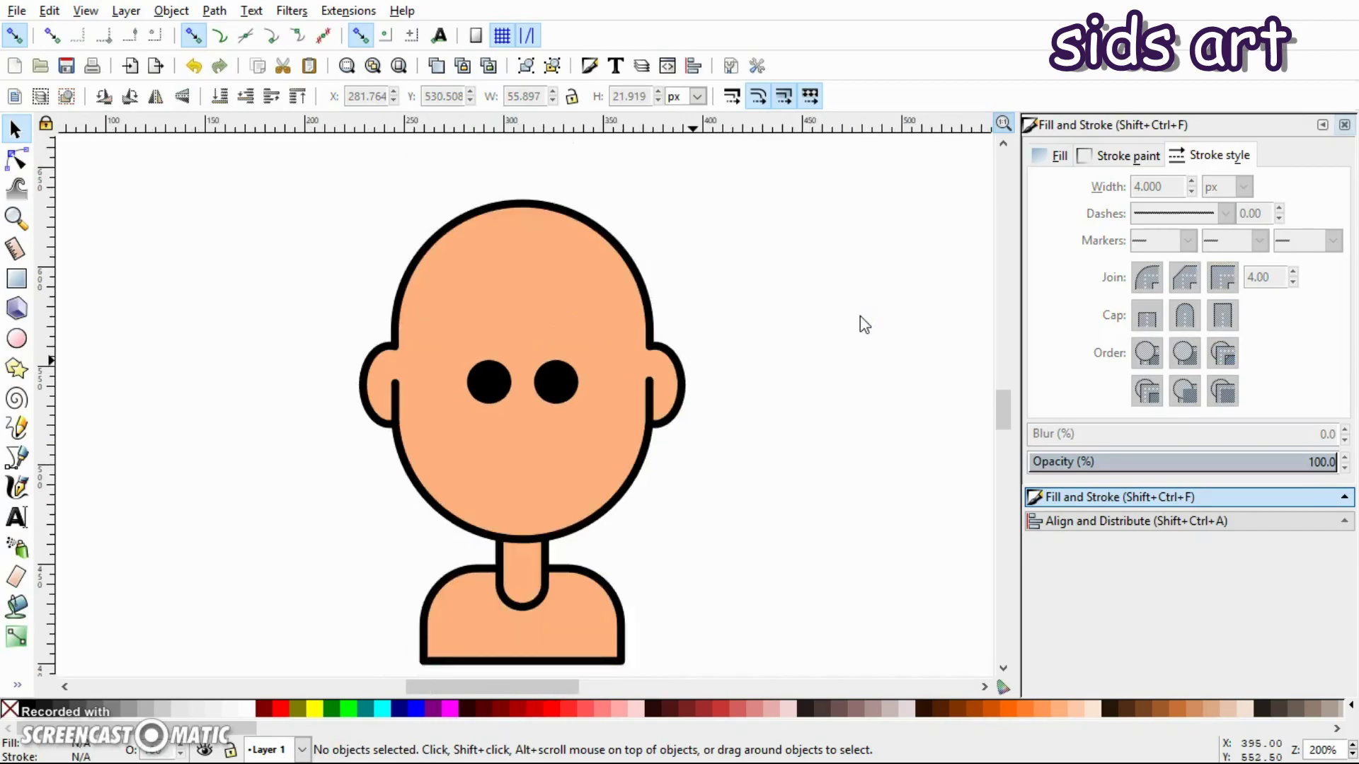
# - Move the right and left eyes slightly outward to widen the gap, to about 60 px overall width
pyautogui.press('+')
pyautogui.click(613, 367)
pyautogui.moveTo(613, 366); pyautogui.dragTo(622, 367)
pyautogui.click(451, 357)
pyautogui.moveTo(457, 361); pyautogui.dragTo(447, 363)
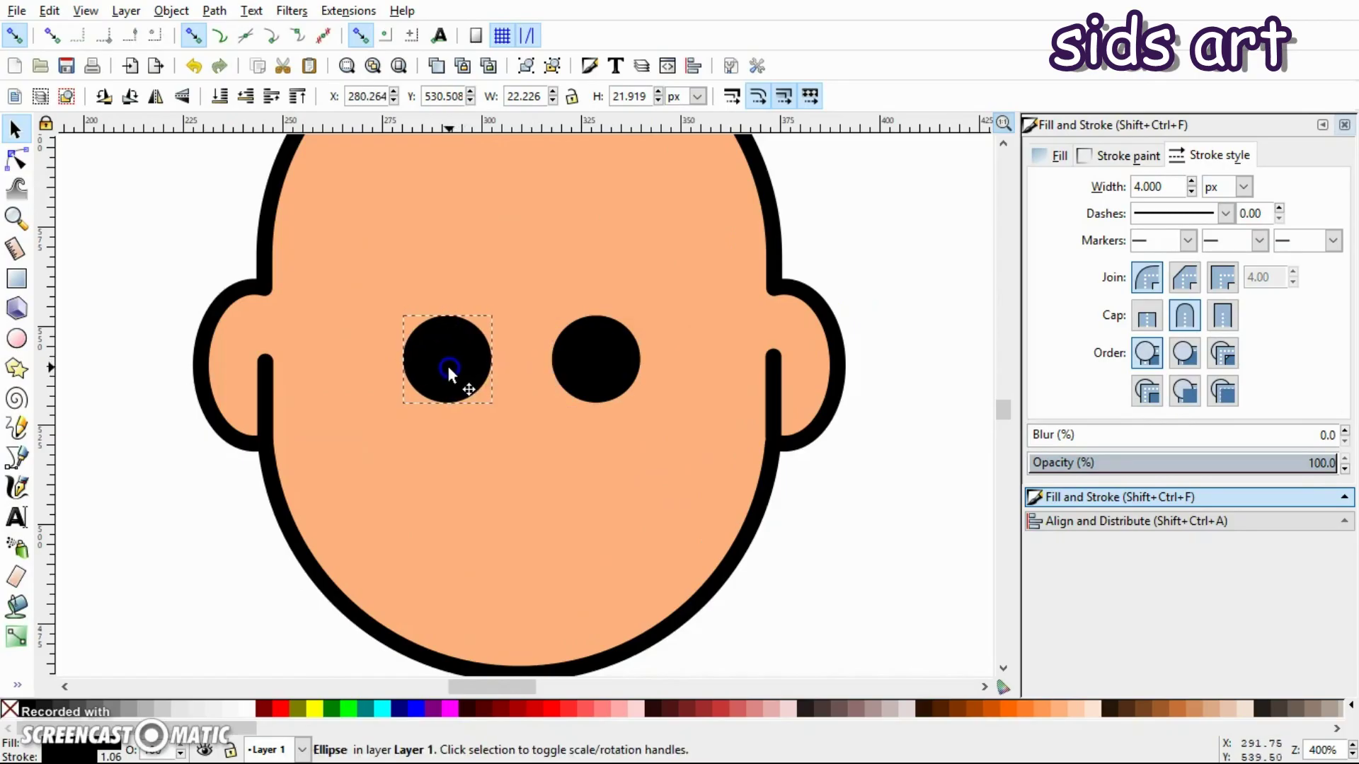
pyautogui.click(703, 367)
# - Group the two eyes
pyautogui.click(584, 363)
pyautogui.keyDown('shift'); pyautogui.click(444, 348); pyautogui.keyUp('shift')
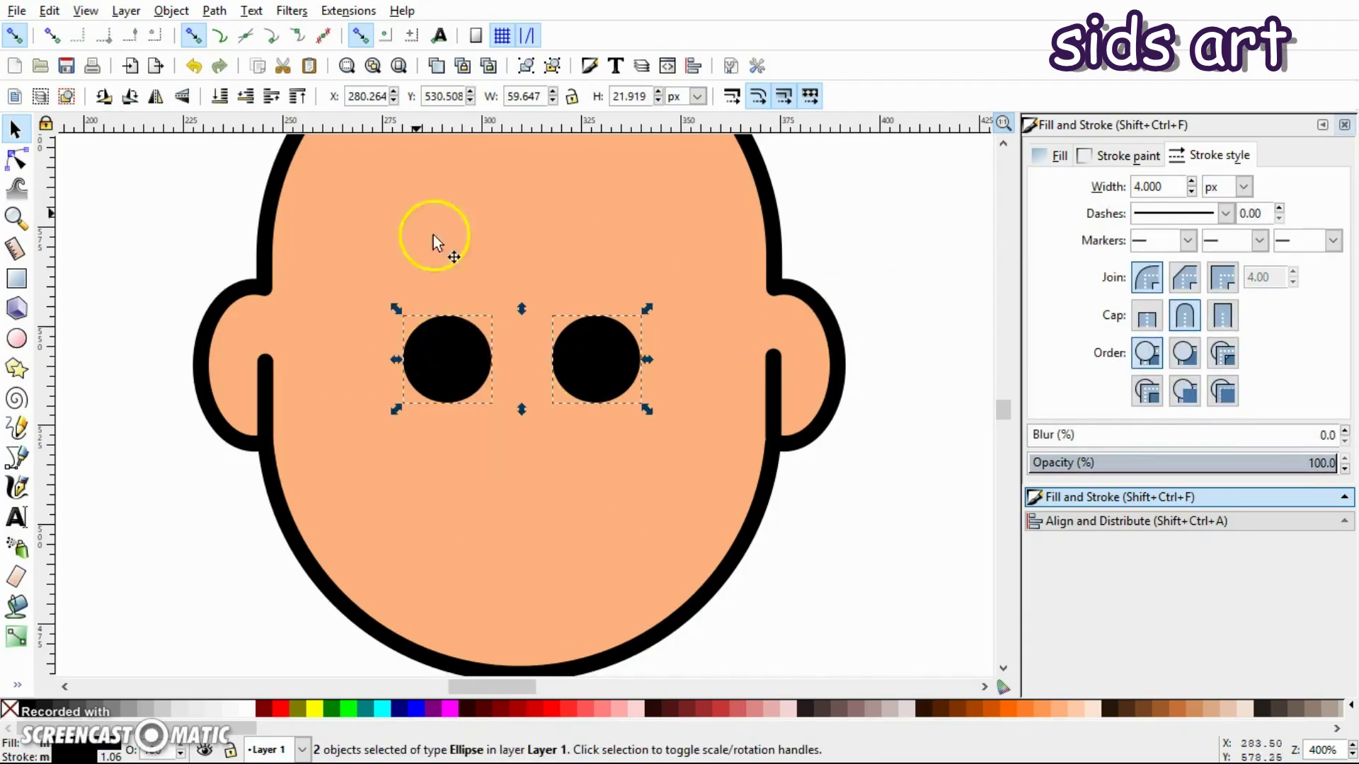
pyautogui.click(171, 10)
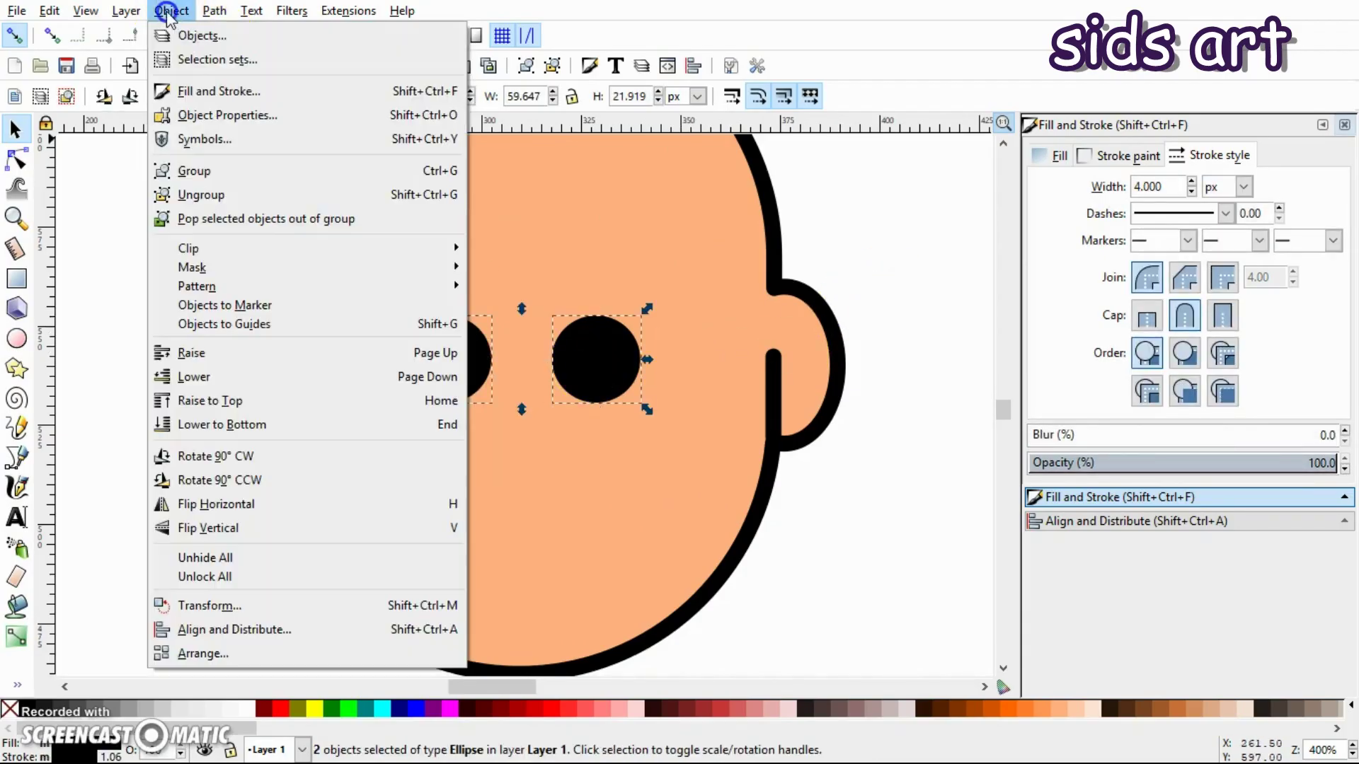
pyautogui.click(217, 173)
pyautogui.click(905, 242)
# - Centre the eye group on the head's vertical axis, using the head as the first selected reference
pyautogui.click(690, 230)
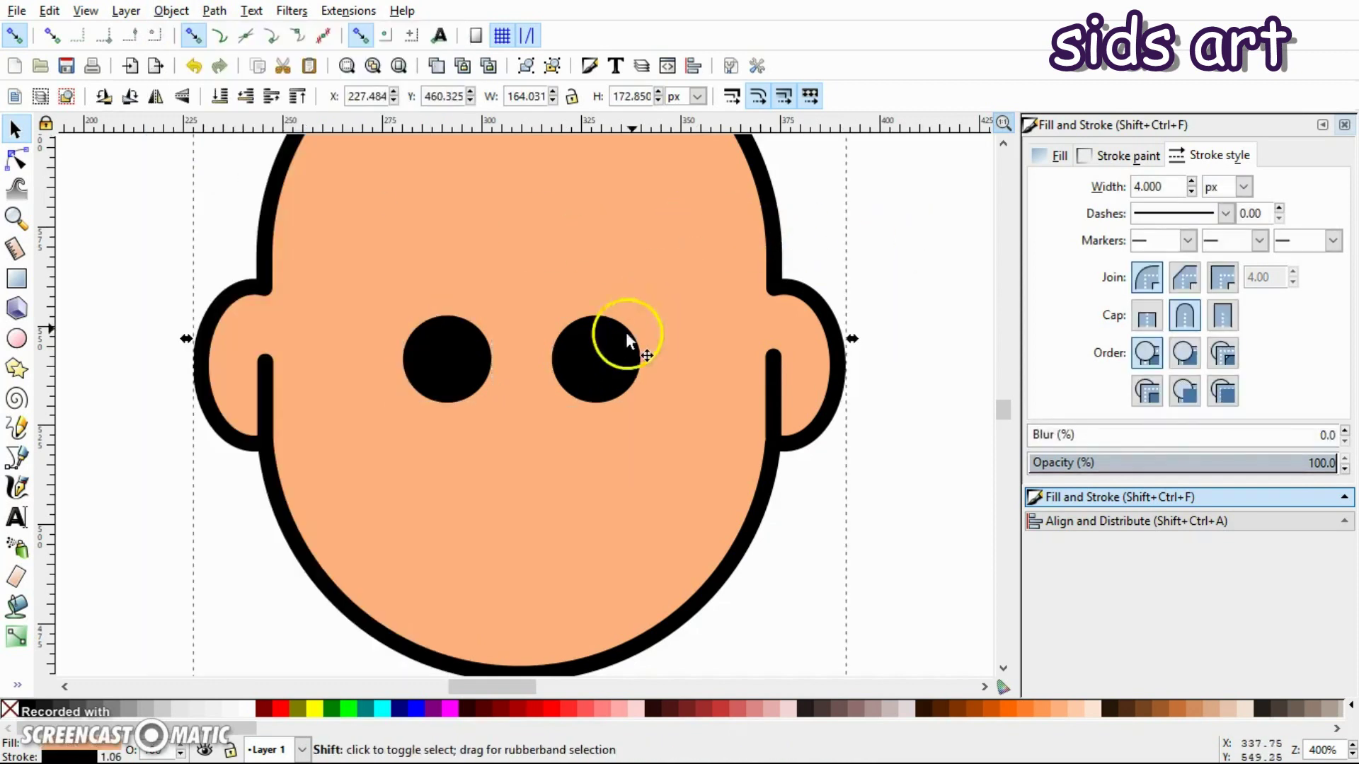
pyautogui.keyDown('shift'); pyautogui.click(588, 358); pyautogui.keyUp('shift')
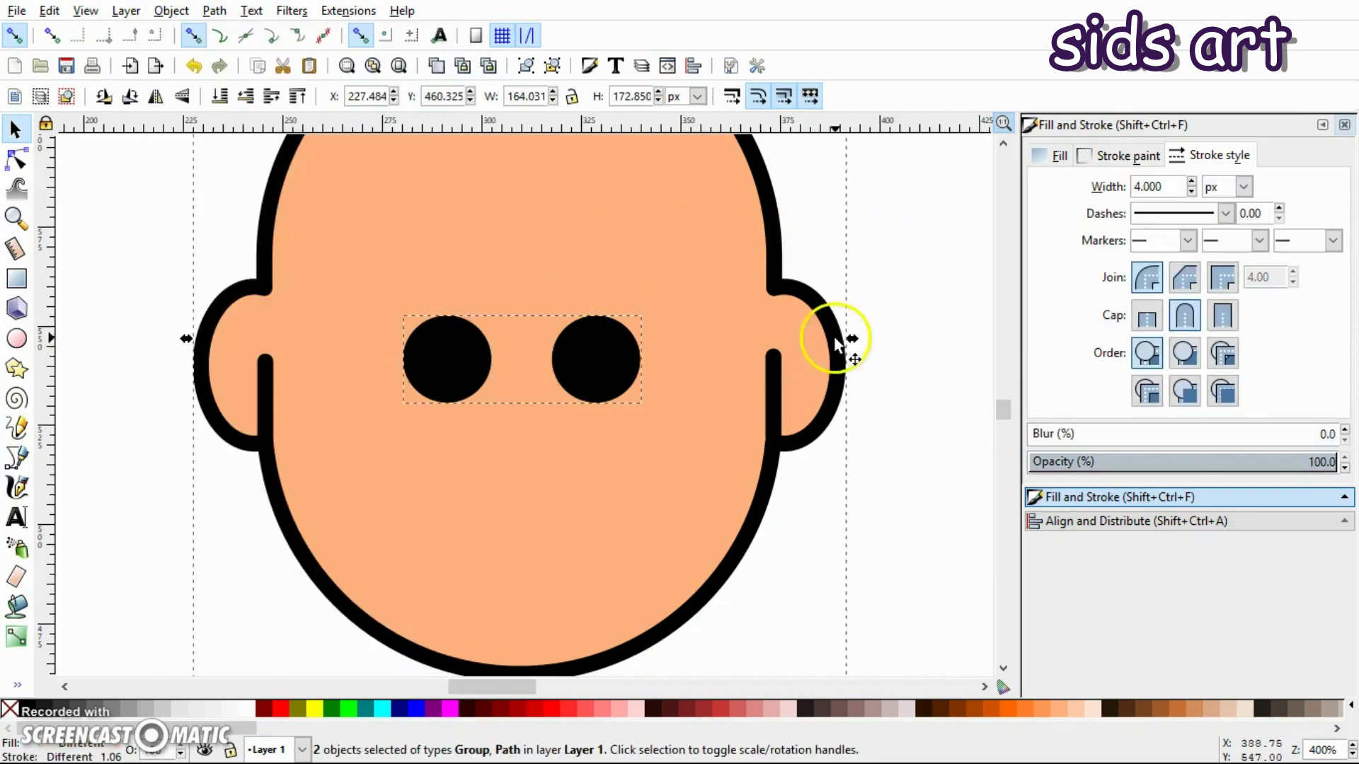
pyautogui.click(1098, 497)
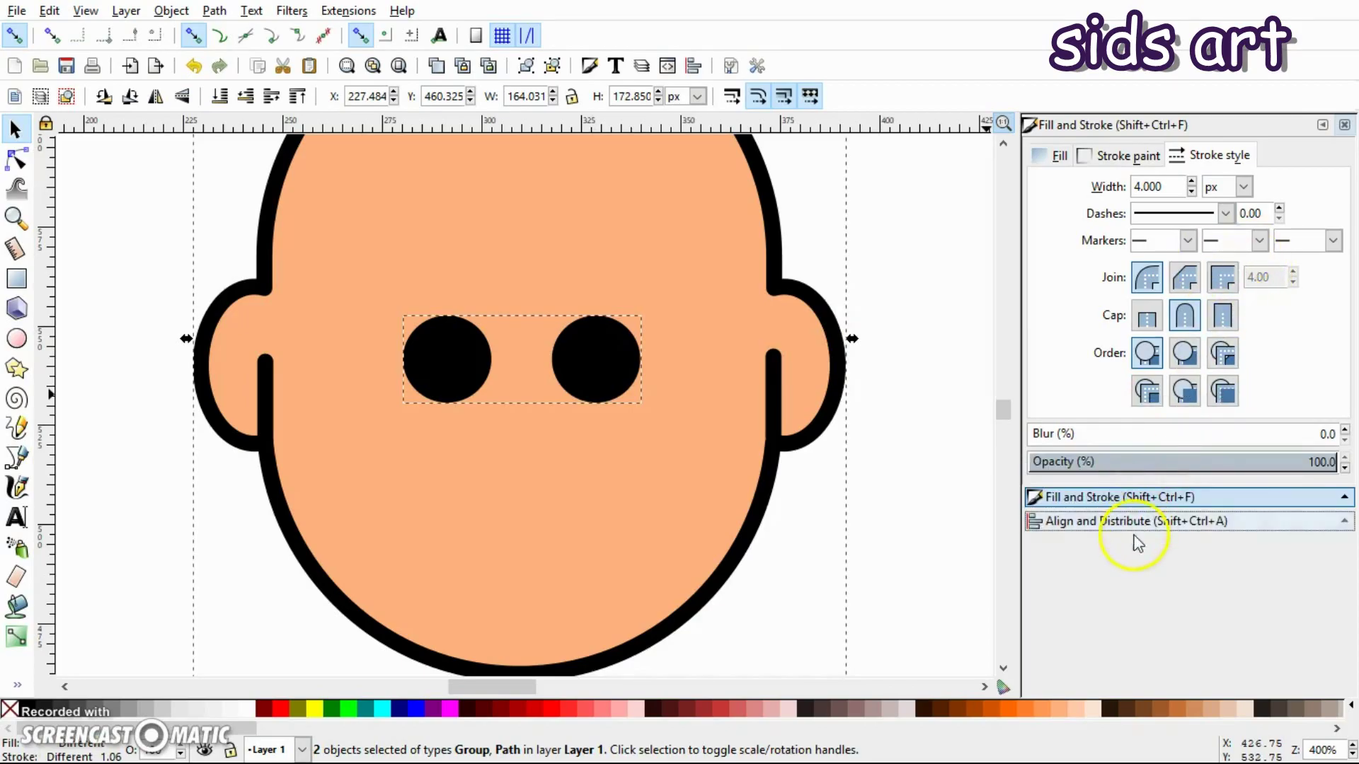
pyautogui.click(1125, 522)
pyautogui.click(1230, 218)
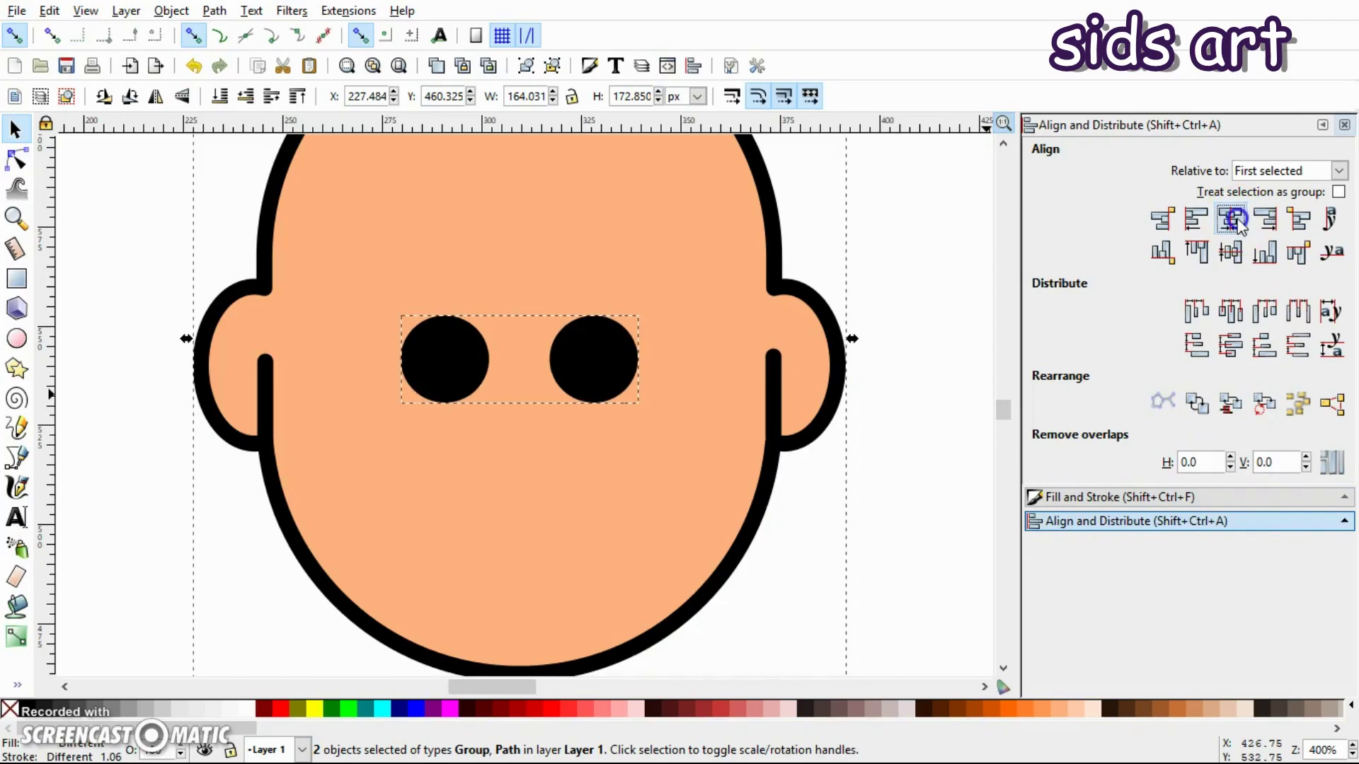
pyautogui.click(895, 311)
# - Ungroup the two eyes
pyautogui.click(640, 359)
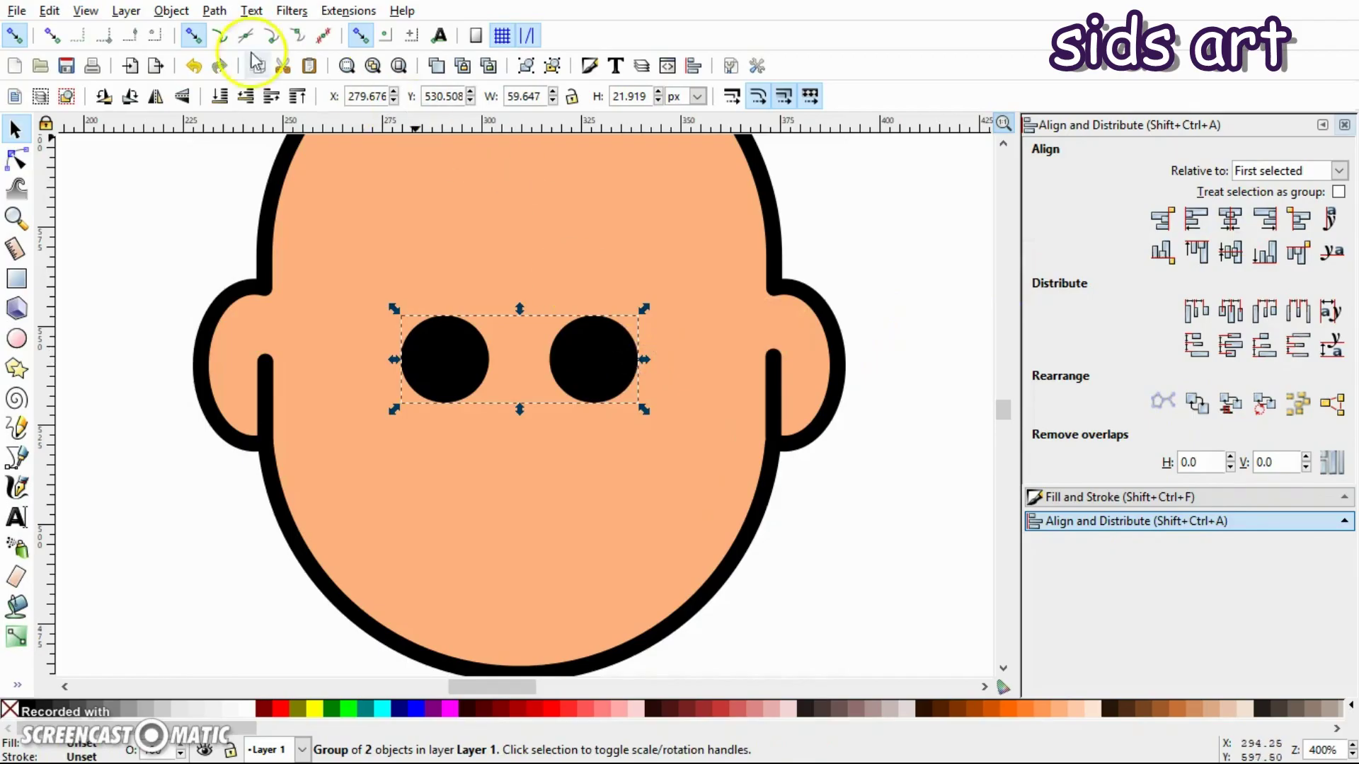
pyautogui.click(170, 11)
pyautogui.click(206, 190)
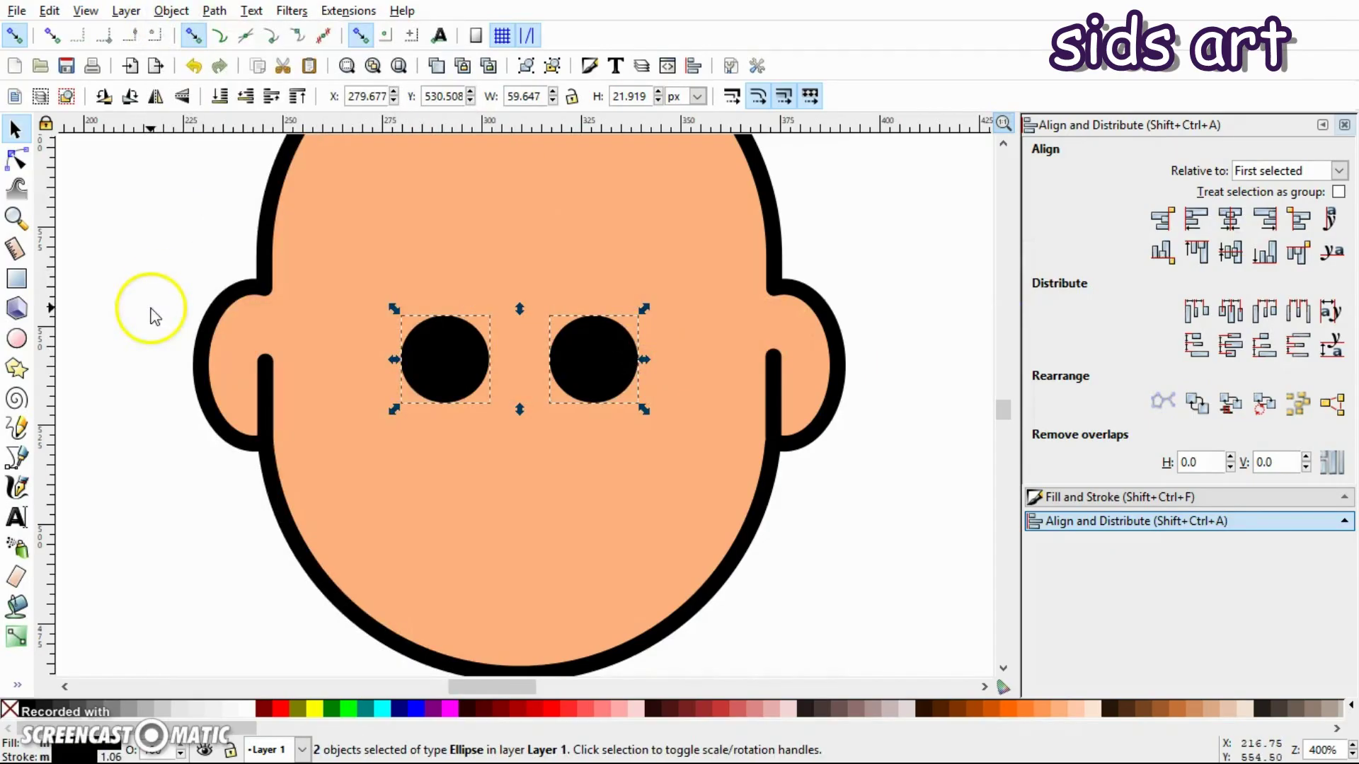
# - Draw a circle about 45.5 px across in the empty area beside the head and fill it white
pyautogui.click(151, 312)
pyautogui.scroll(-3, 858, 306)
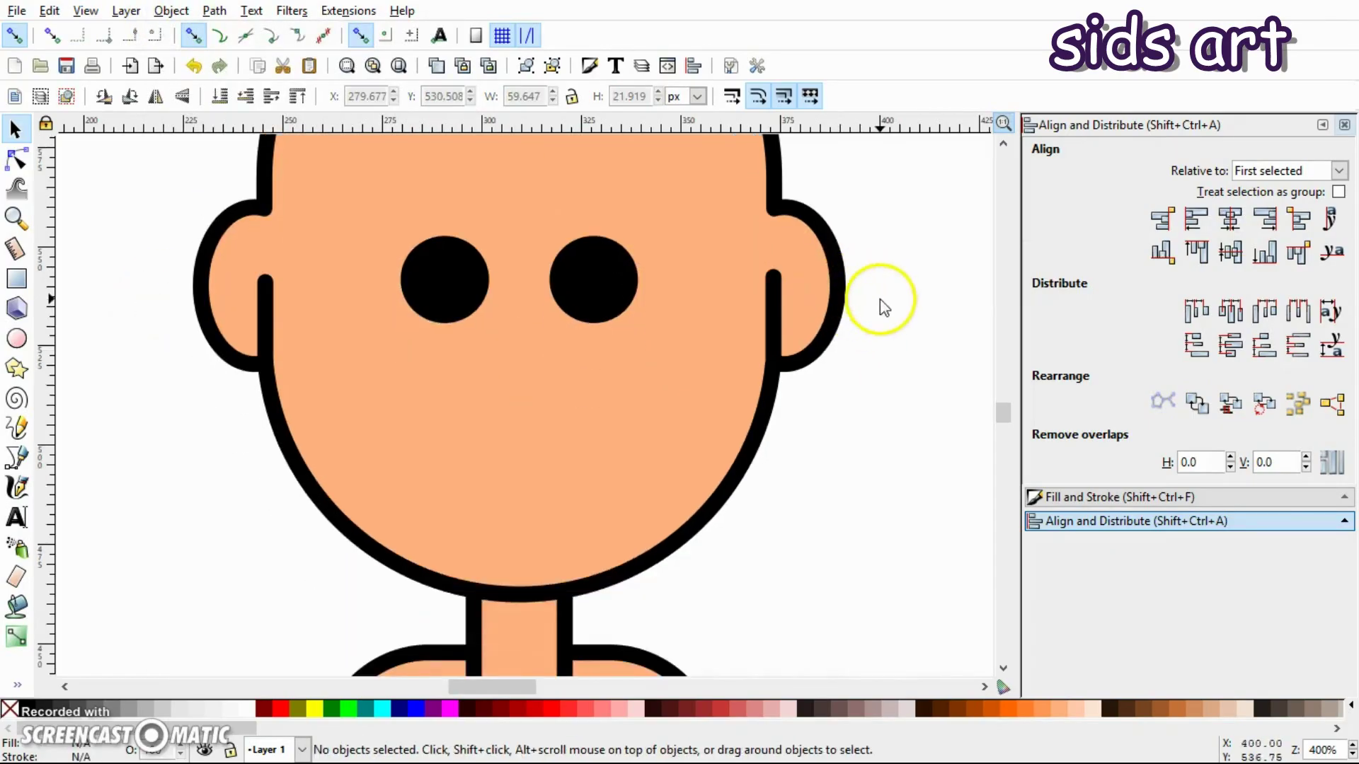
pyautogui.click(21, 345)
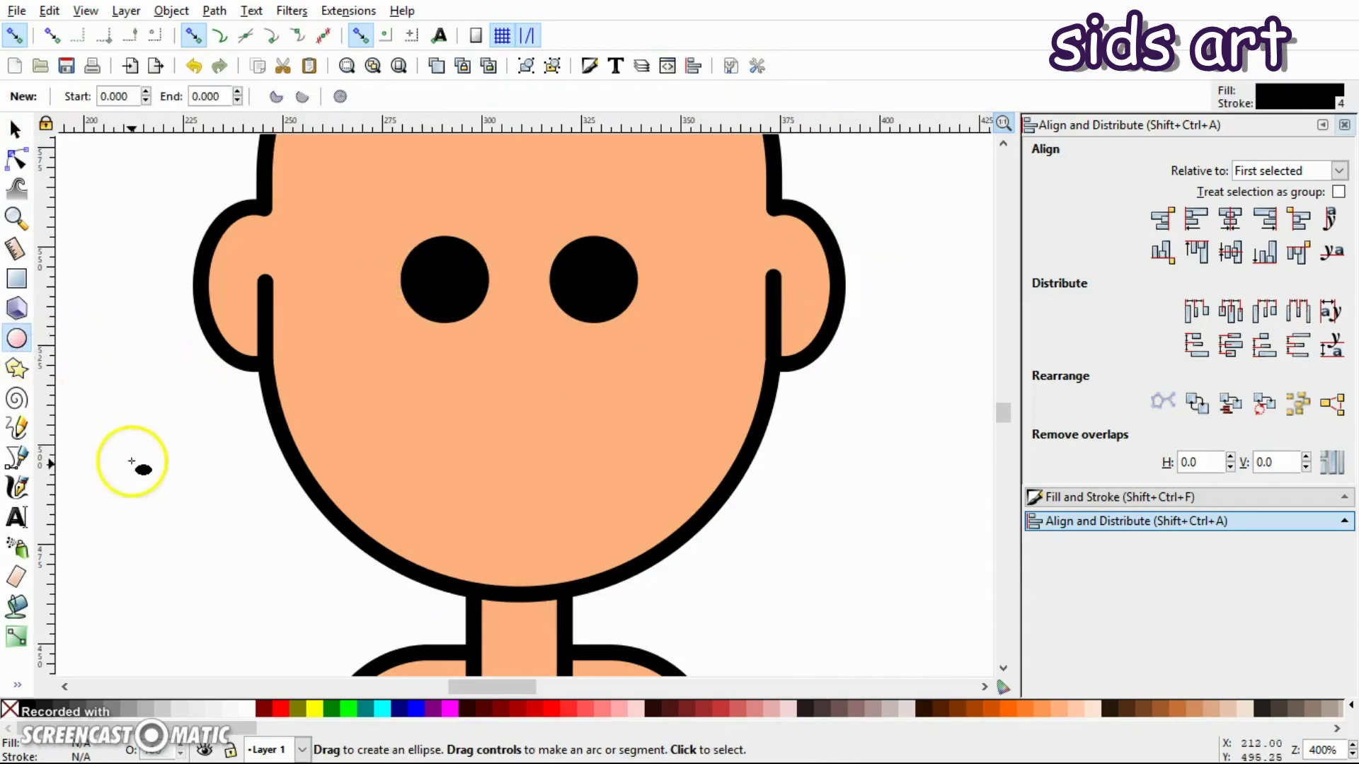
pyautogui.moveTo(469, 696); pyautogui.dragTo(446, 691)
pyautogui.moveTo(230, 453)
pyautogui.mouseDown()
pyautogui.moveTo(215, 446)
pyautogui.moveTo(215, 413)
pyautogui.mouseUp()
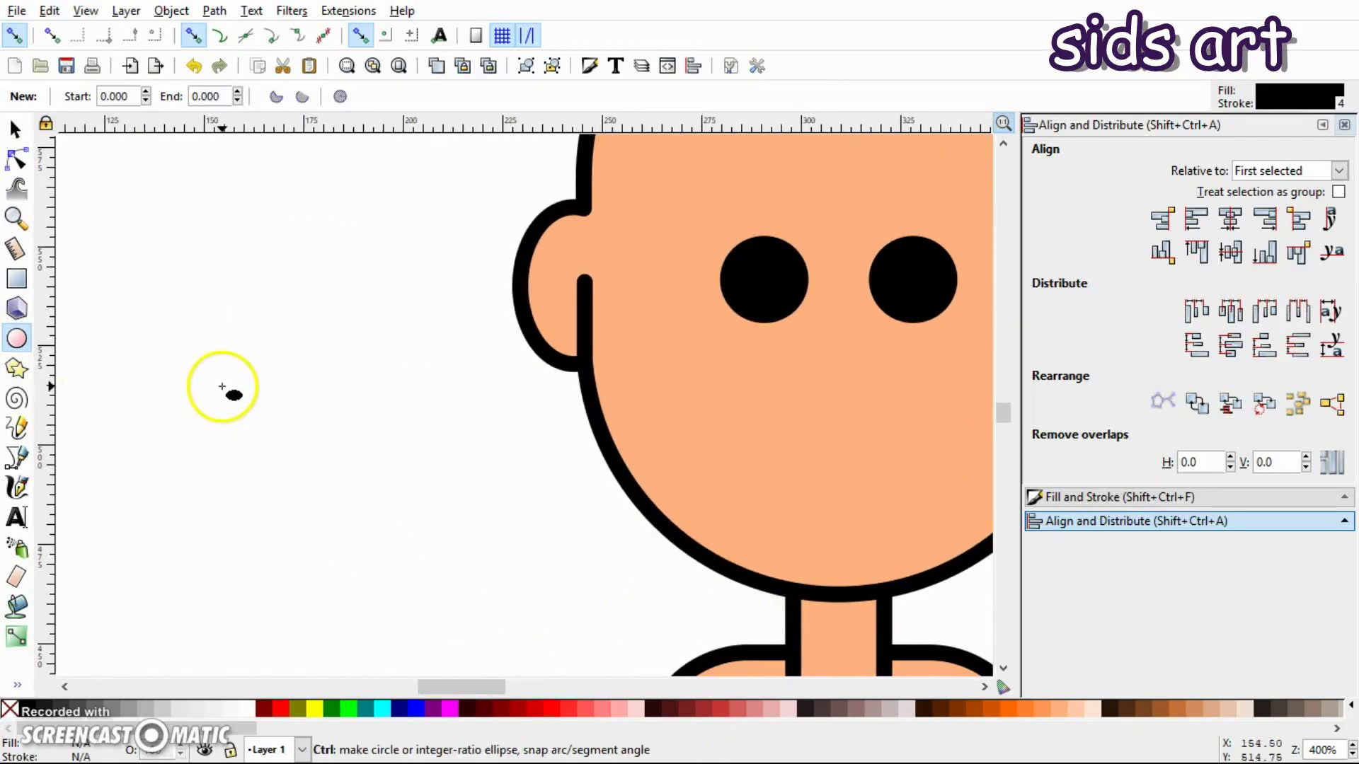
pyautogui.moveTo(199, 356); pyautogui.dragTo(373, 549)
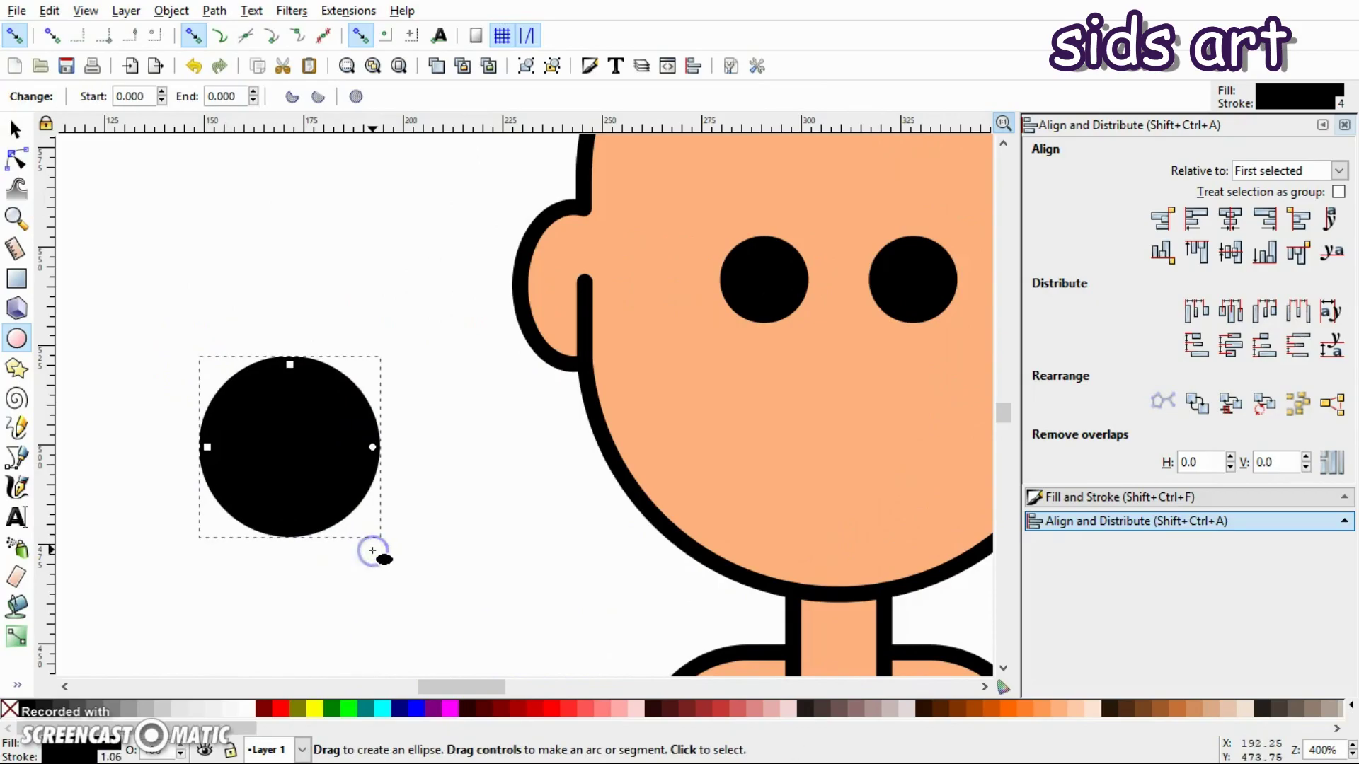
pyautogui.click(244, 713)
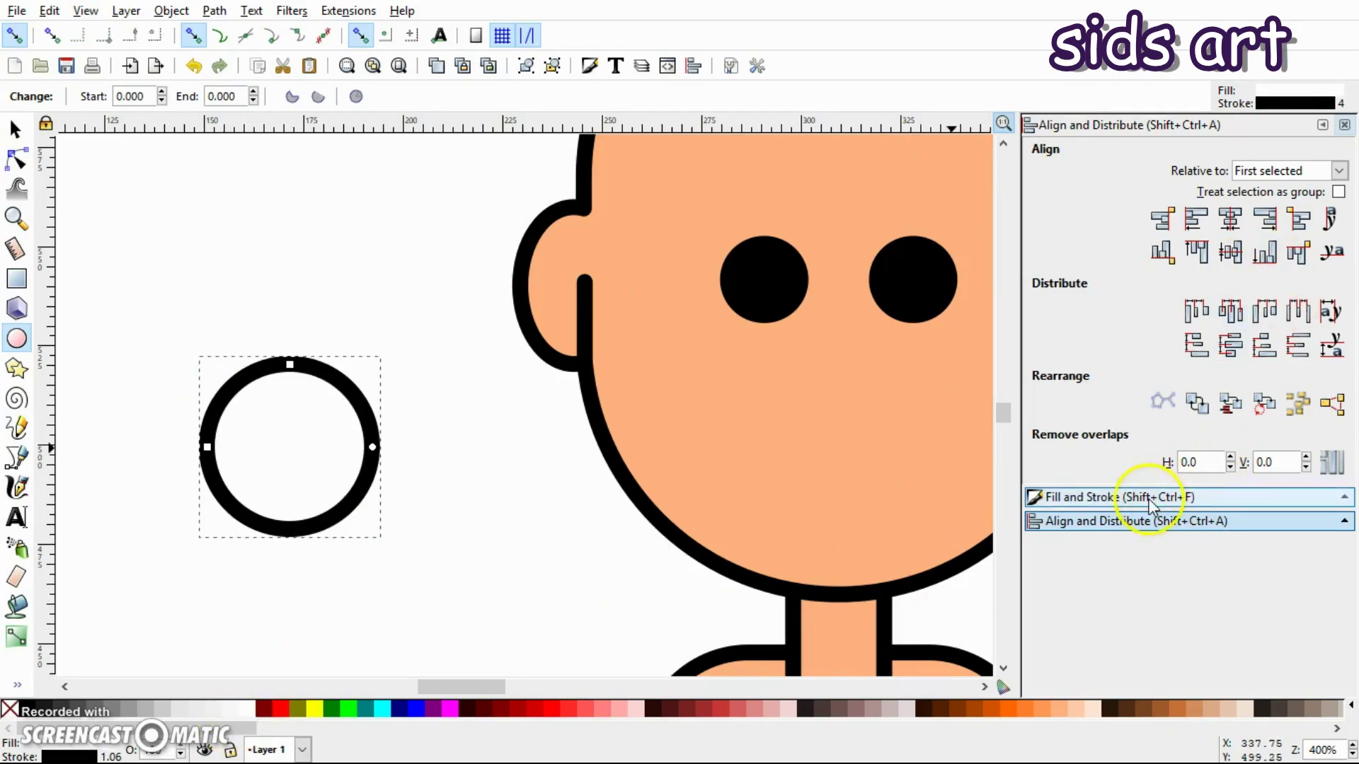
pyautogui.click(1150, 497)
pyautogui.click(12, 124)
pyautogui.click(122, 326)
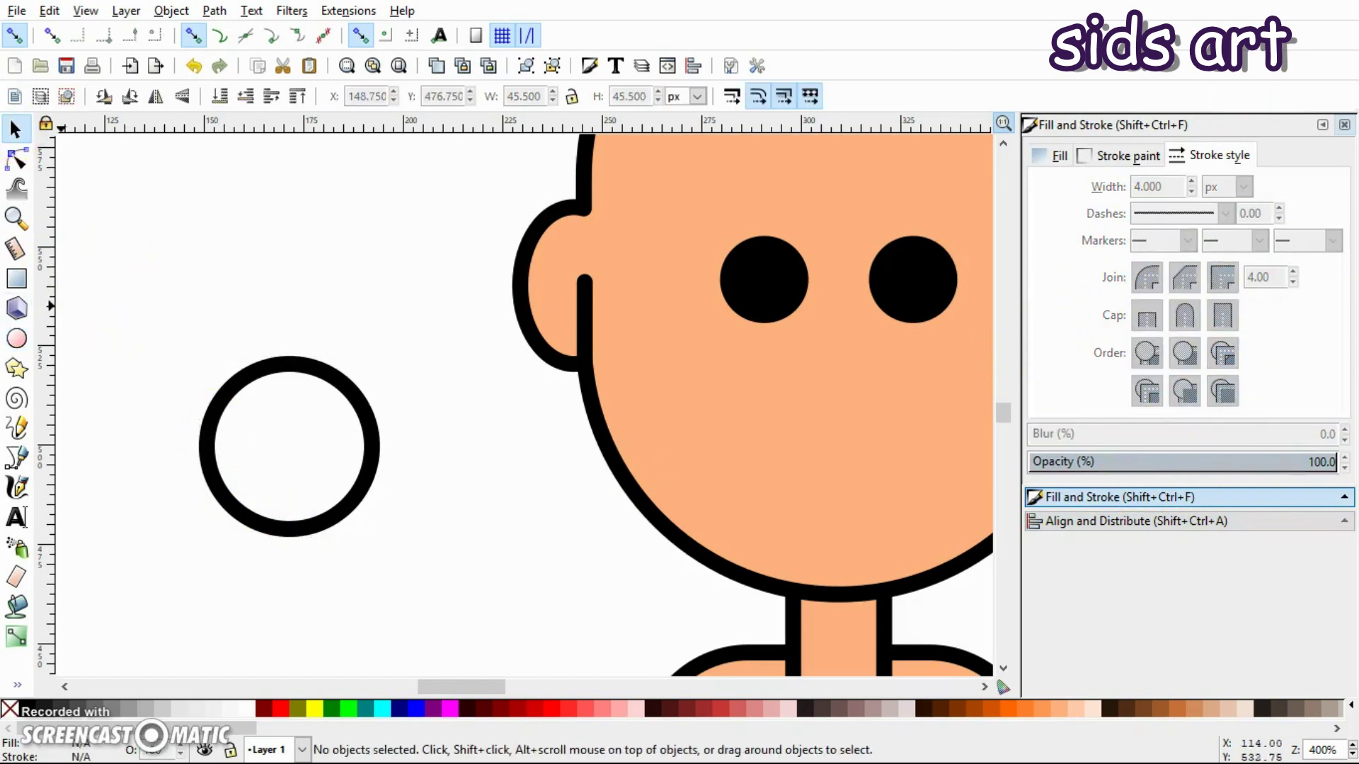
# - Draw a rectangle about 98 by 51 px covering the upper half of the white circle
pyautogui.click(15, 280)
pyautogui.moveTo(103, 263); pyautogui.dragTo(445, 450)
pyautogui.press('s')
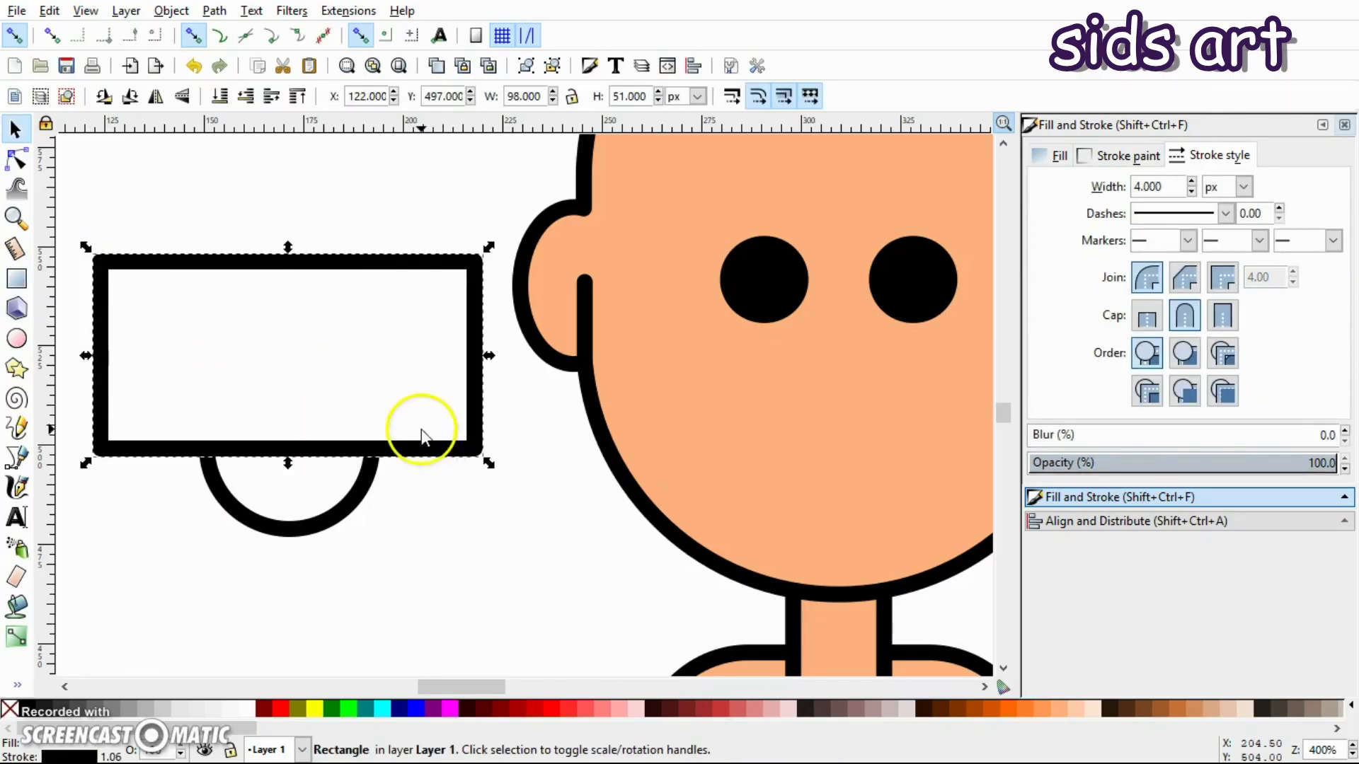
# - Subtract the rectangle from the white circle with the Difference operation to form a half-round mouth
pyautogui.keyDown('shift'); pyautogui.click(350, 495); pyautogui.keyUp('shift')
pyautogui.click(217, 87)
pyautogui.click(214, 11)
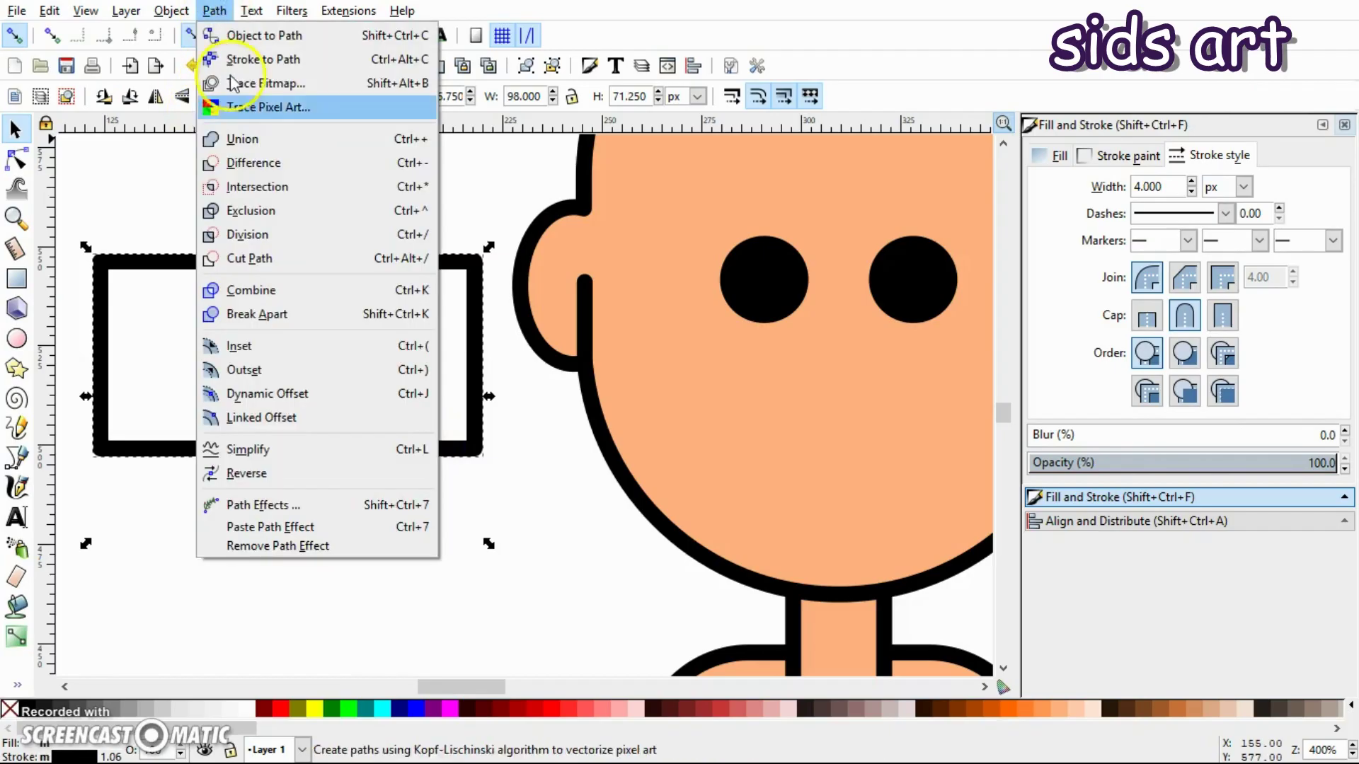
pyautogui.click(249, 164)
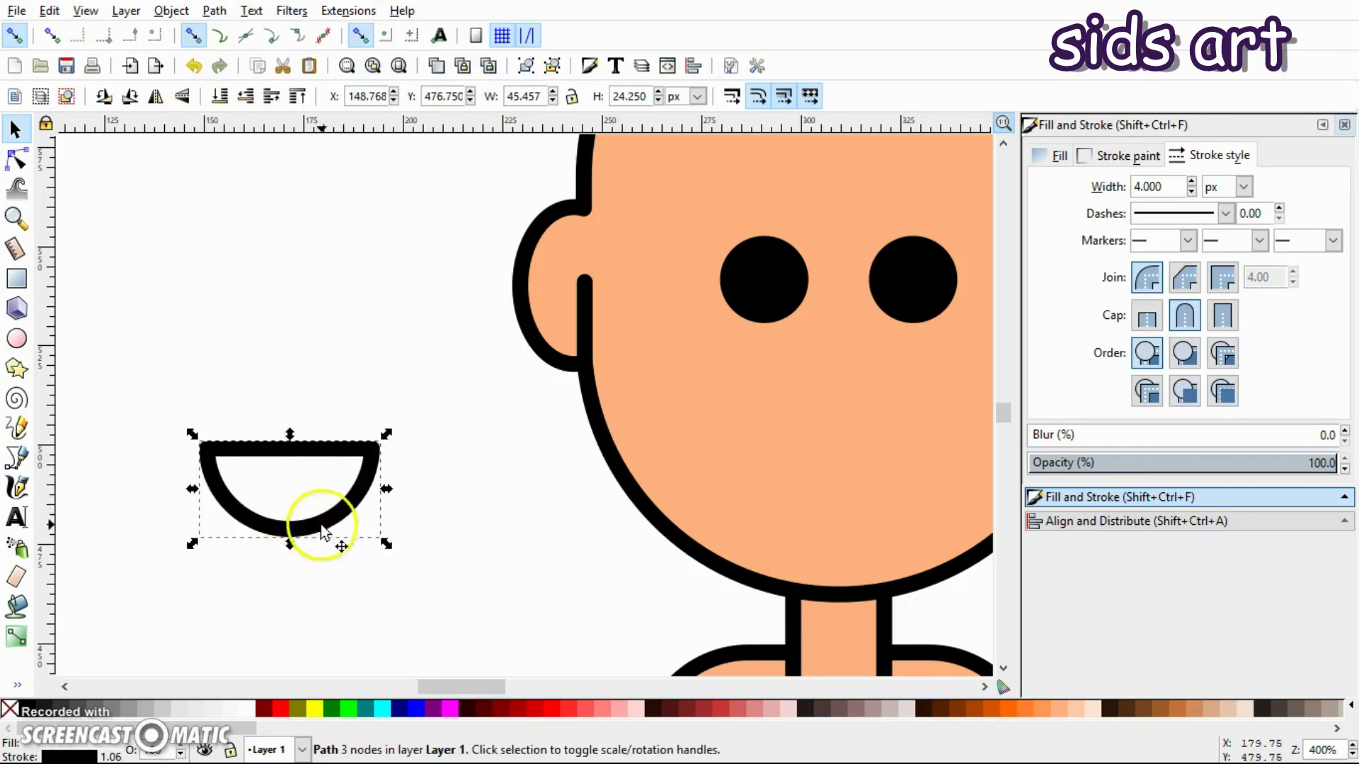
# - Move the mouth onto the face below the eyes and scale it down to about 37 px wide
pyautogui.moveTo(439, 688)
pyautogui.mouseDown()
pyautogui.moveTo(485, 692)
pyautogui.moveTo(464, 690)
pyautogui.mouseUp()
pyautogui.moveTo(148, 522); pyautogui.dragTo(649, 442)
pyautogui.scroll(3, 751, 488)
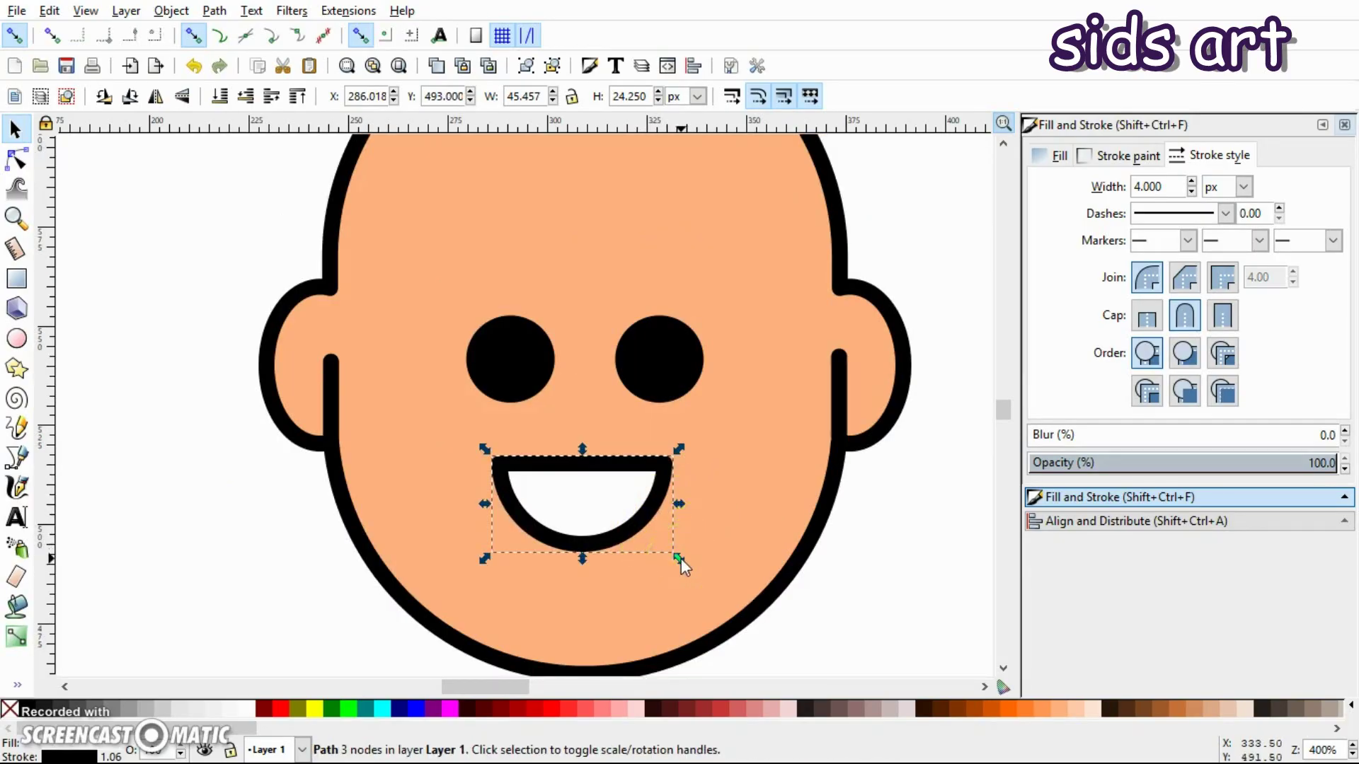
pyautogui.moveTo(679, 559); pyautogui.dragTo(626, 527)
# - Set the mouth's stroke width to 3 px
pyautogui.click(601, 523)
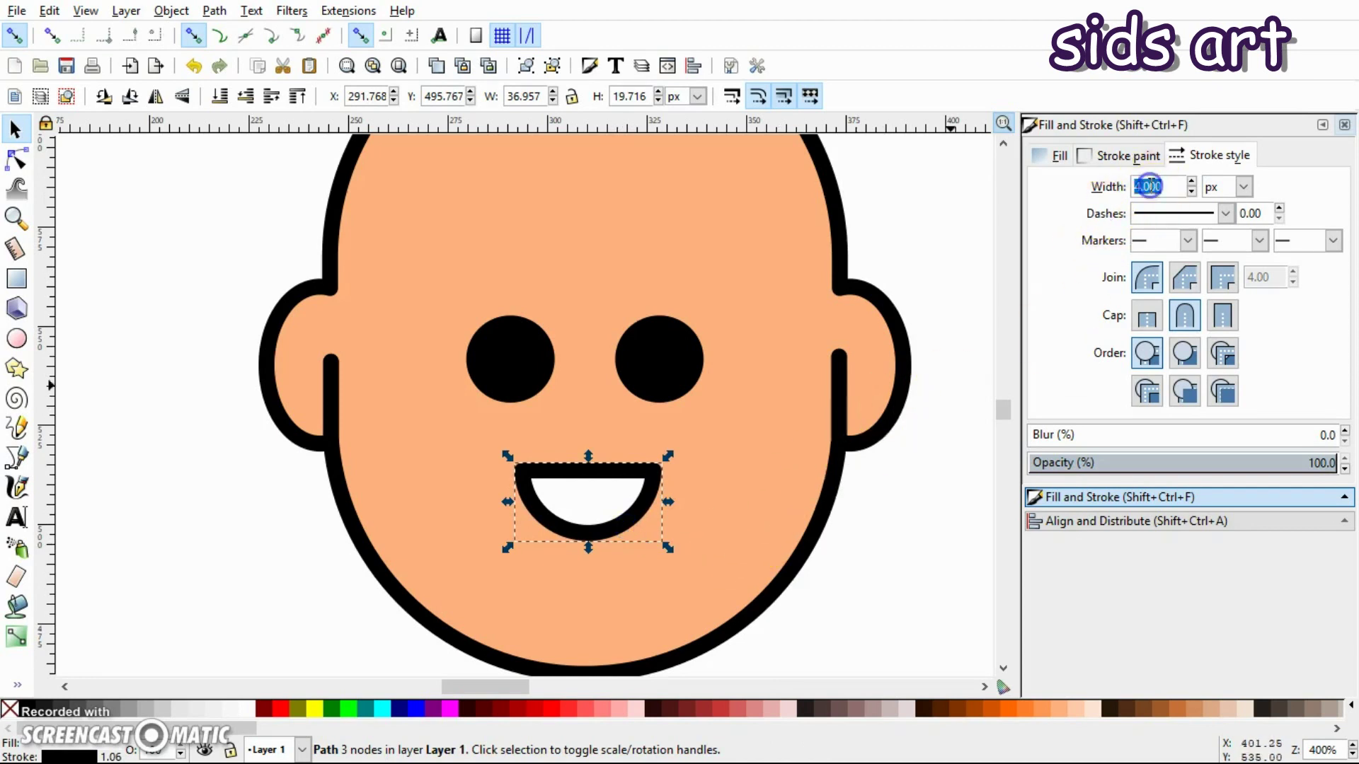
pyautogui.press('Return')
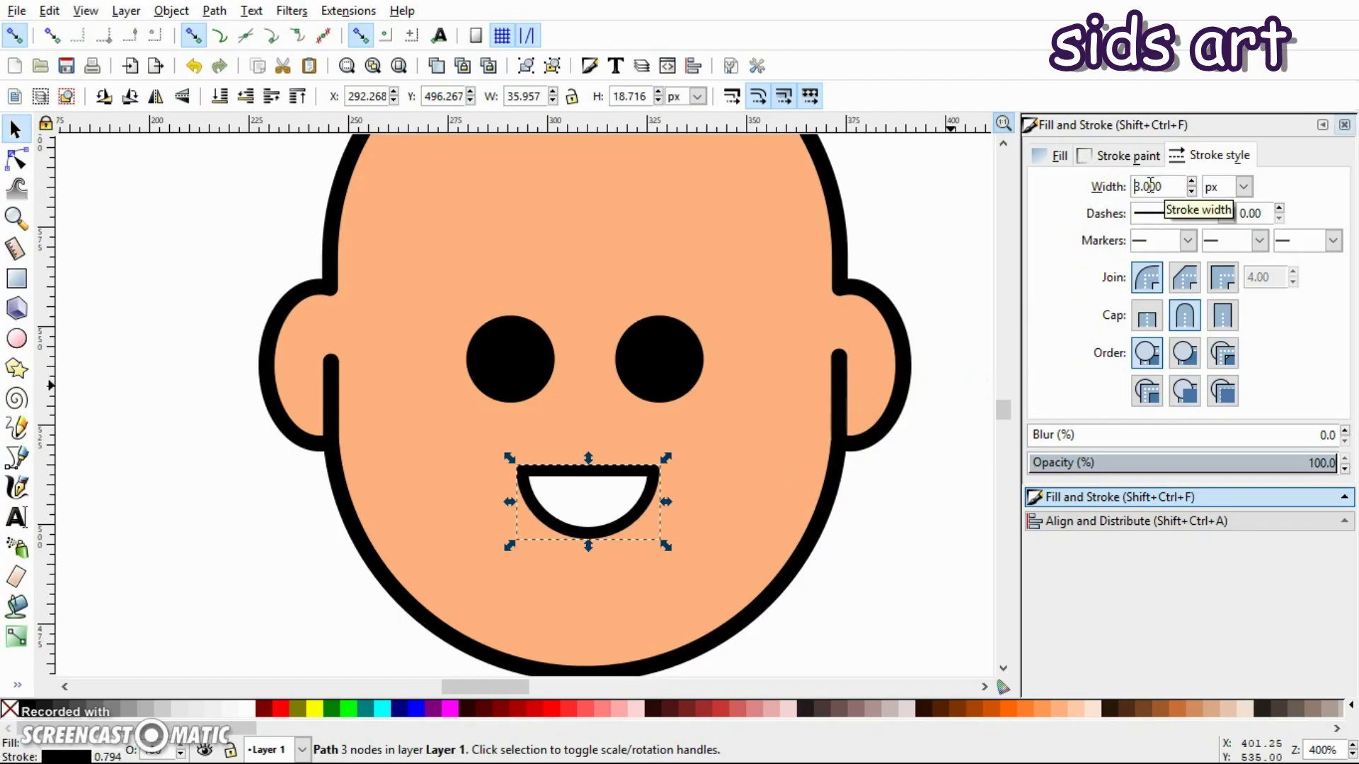
pyautogui.click(859, 559)
pyautogui.scroll(1, 927, 456)
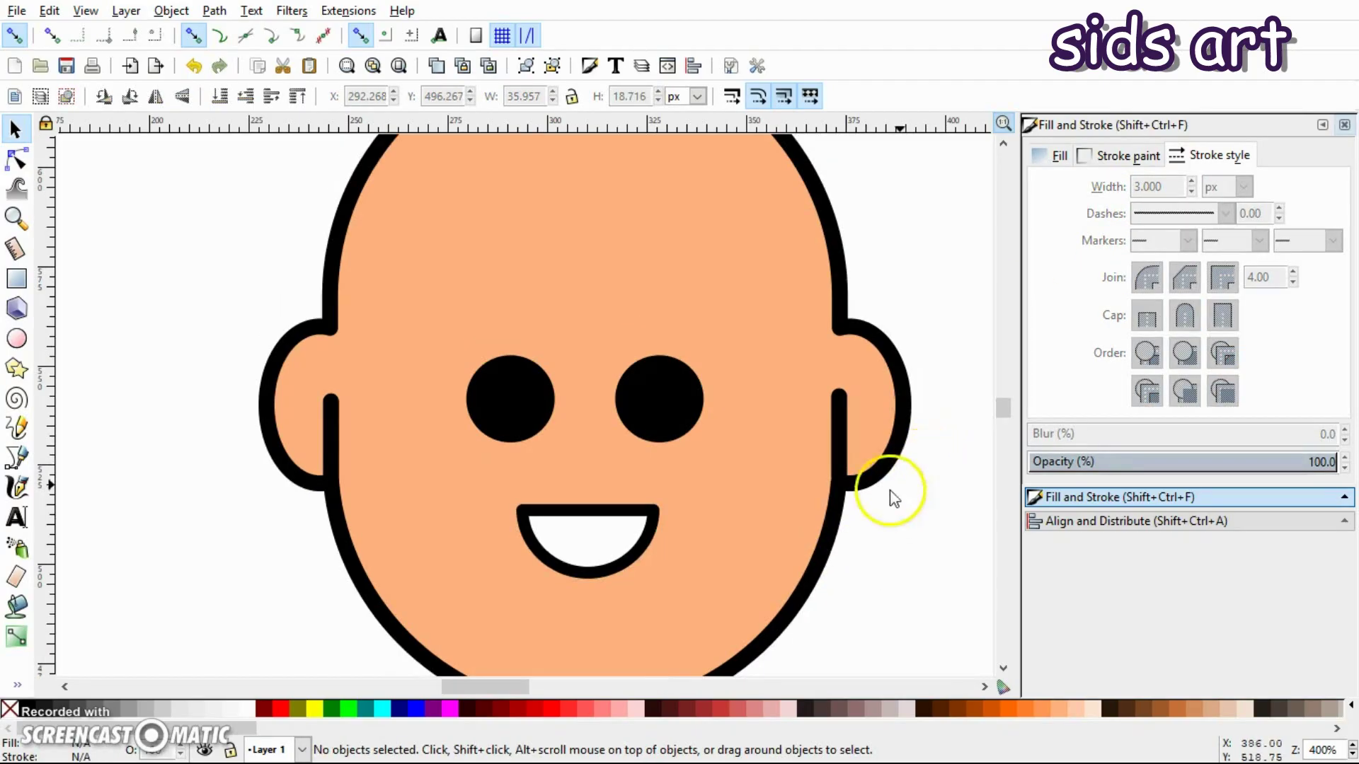
pyautogui.scroll(1, 842, 535)
pyautogui.scroll(-4, 647, 497)
pyautogui.scroll(6, 725, 460)
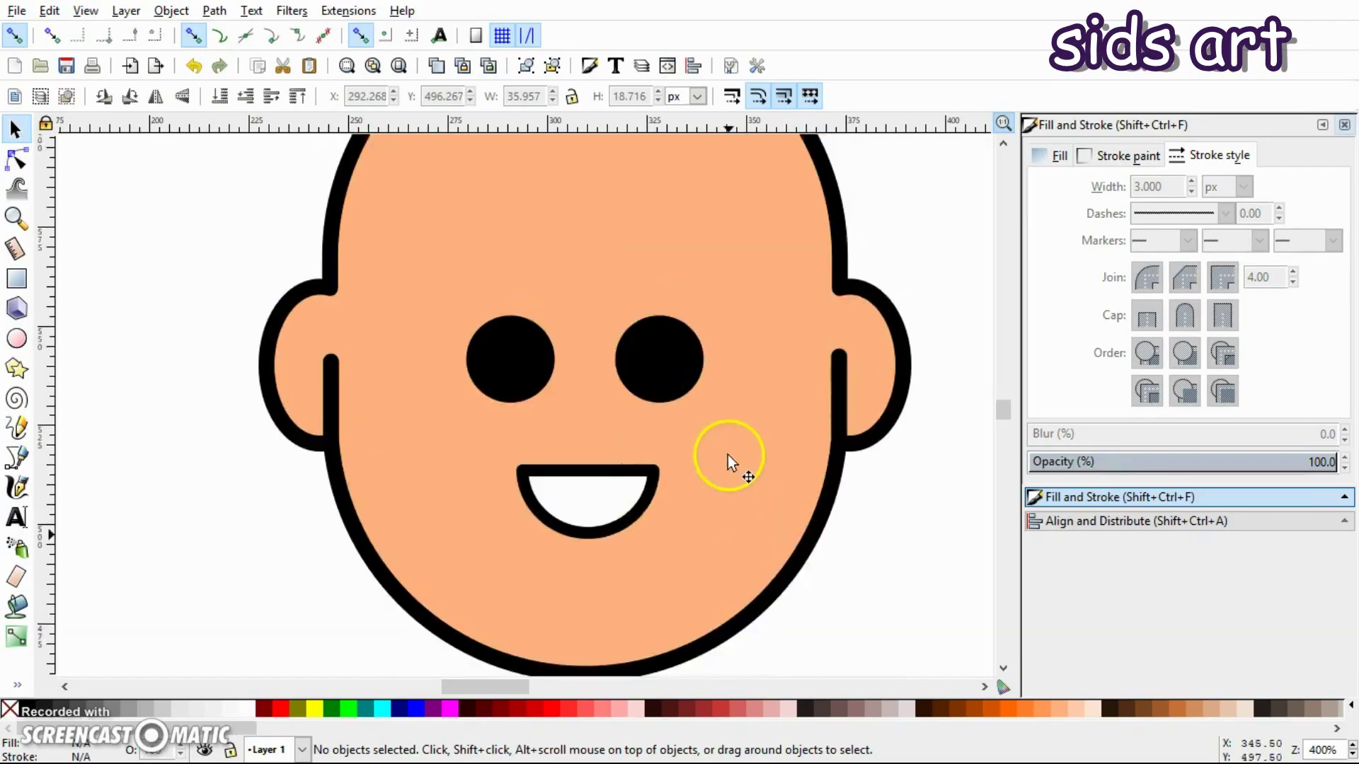
pyautogui.scroll(-2, 720, 478)
pyautogui.scroll(-4, 720, 478)
pyautogui.scroll(2, 740, 460)
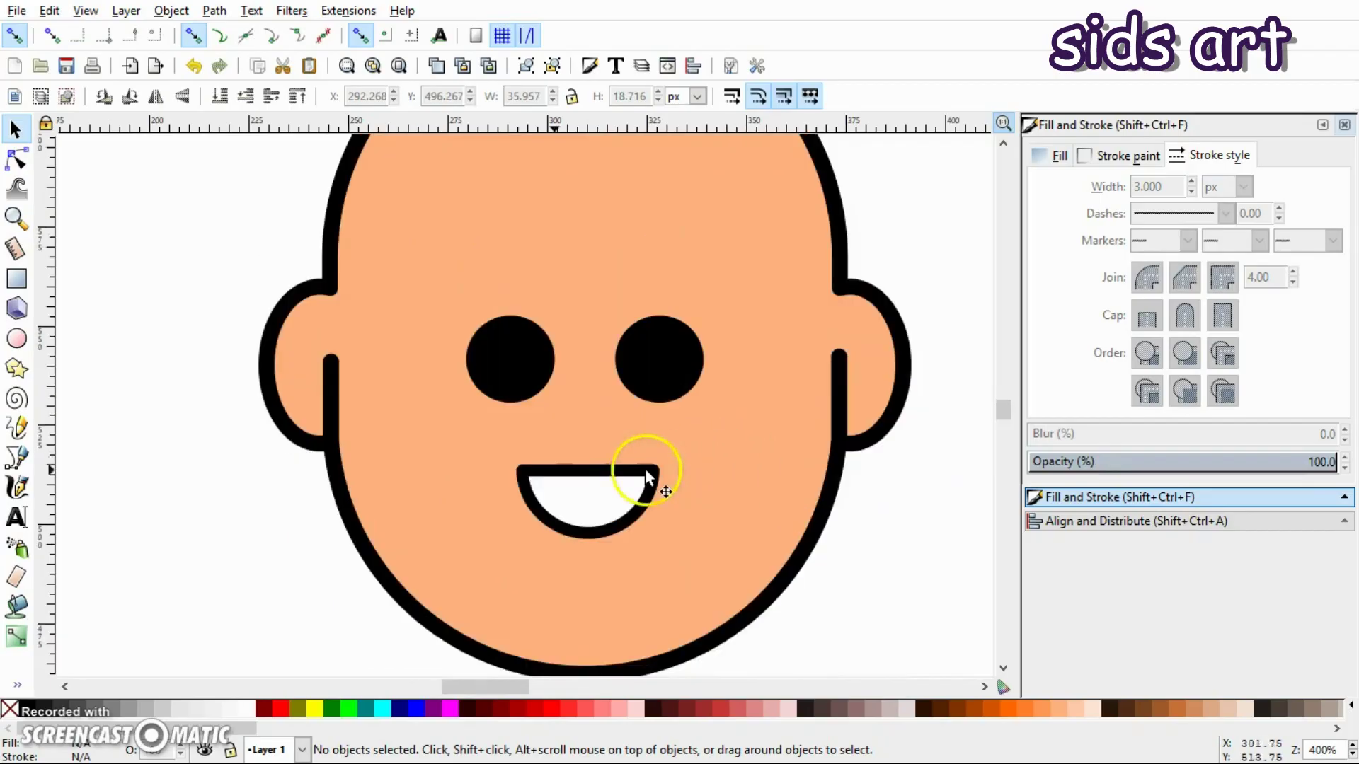
# - Draw a cheek circle about 35 px across on the face, beside the mouth and below the left eye
pyautogui.click(24, 345)
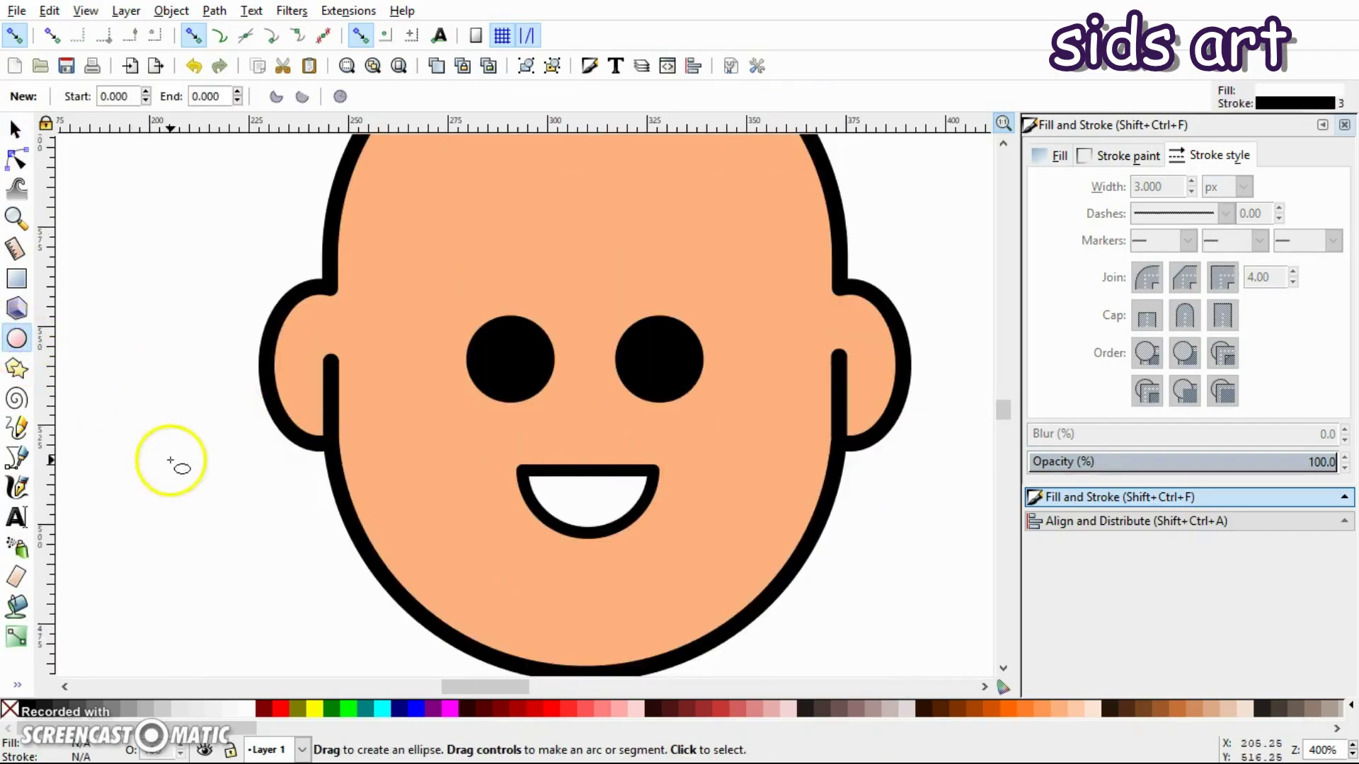
pyautogui.moveTo(99, 418); pyautogui.dragTo(484, 494)
pyautogui.press('s')
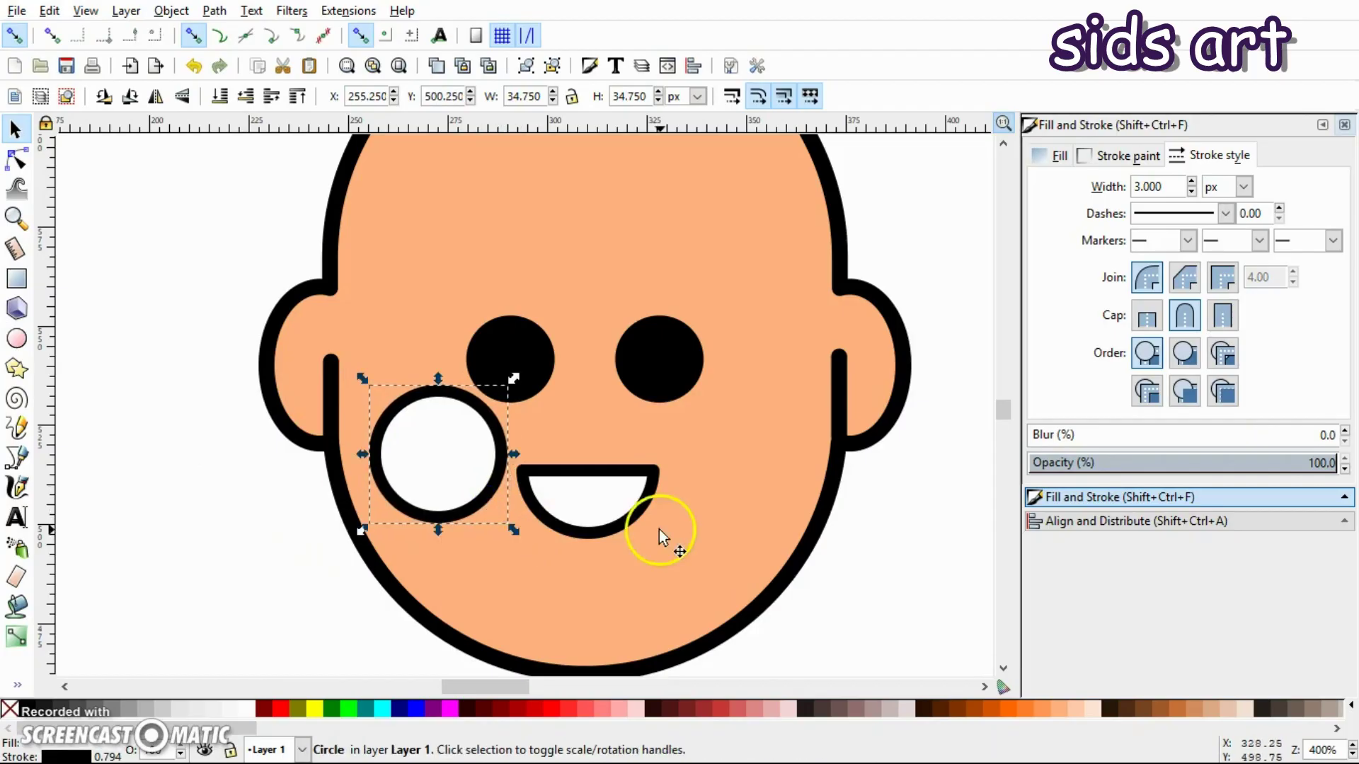
pyautogui.click(622, 495)
pyautogui.click(893, 555)
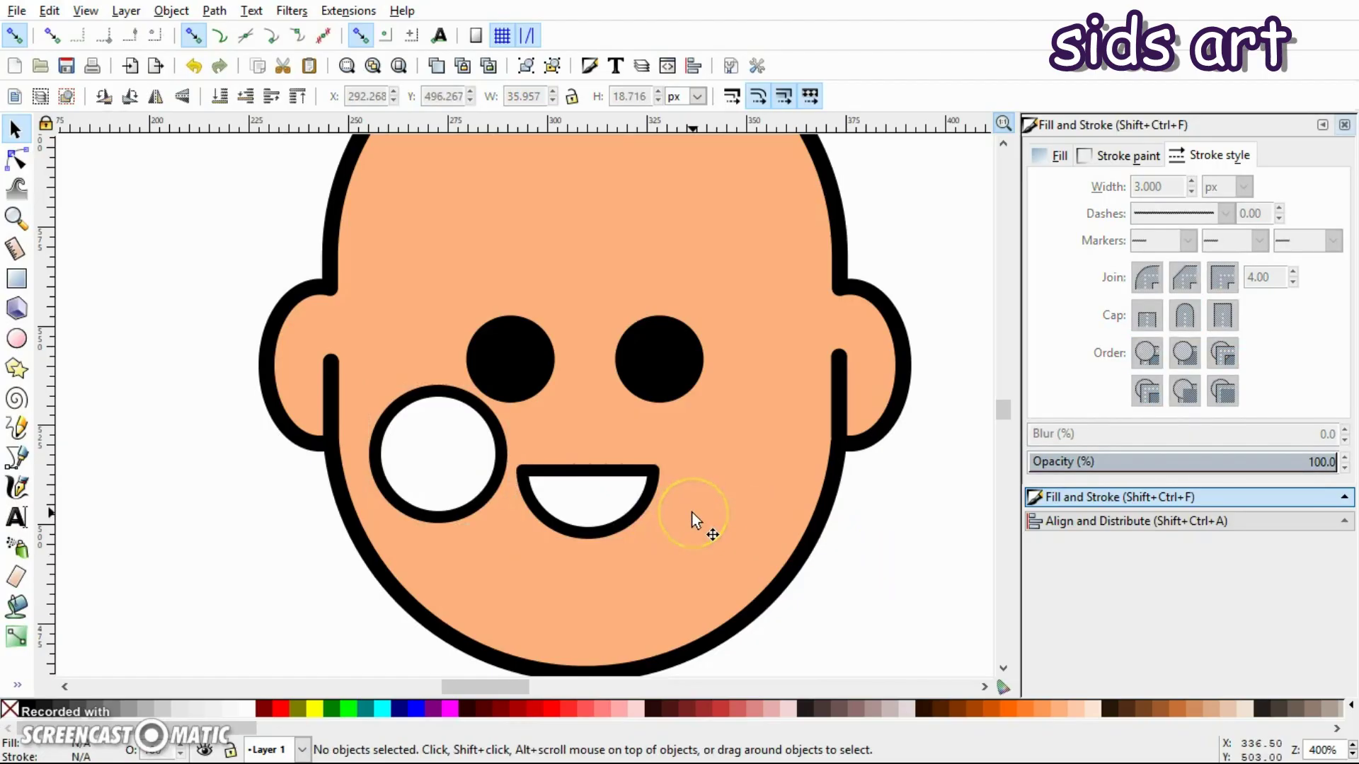
# - Remove the stroke paint from the cheek circle
pyautogui.press('-')
pyautogui.press('-')
pyautogui.press('=')
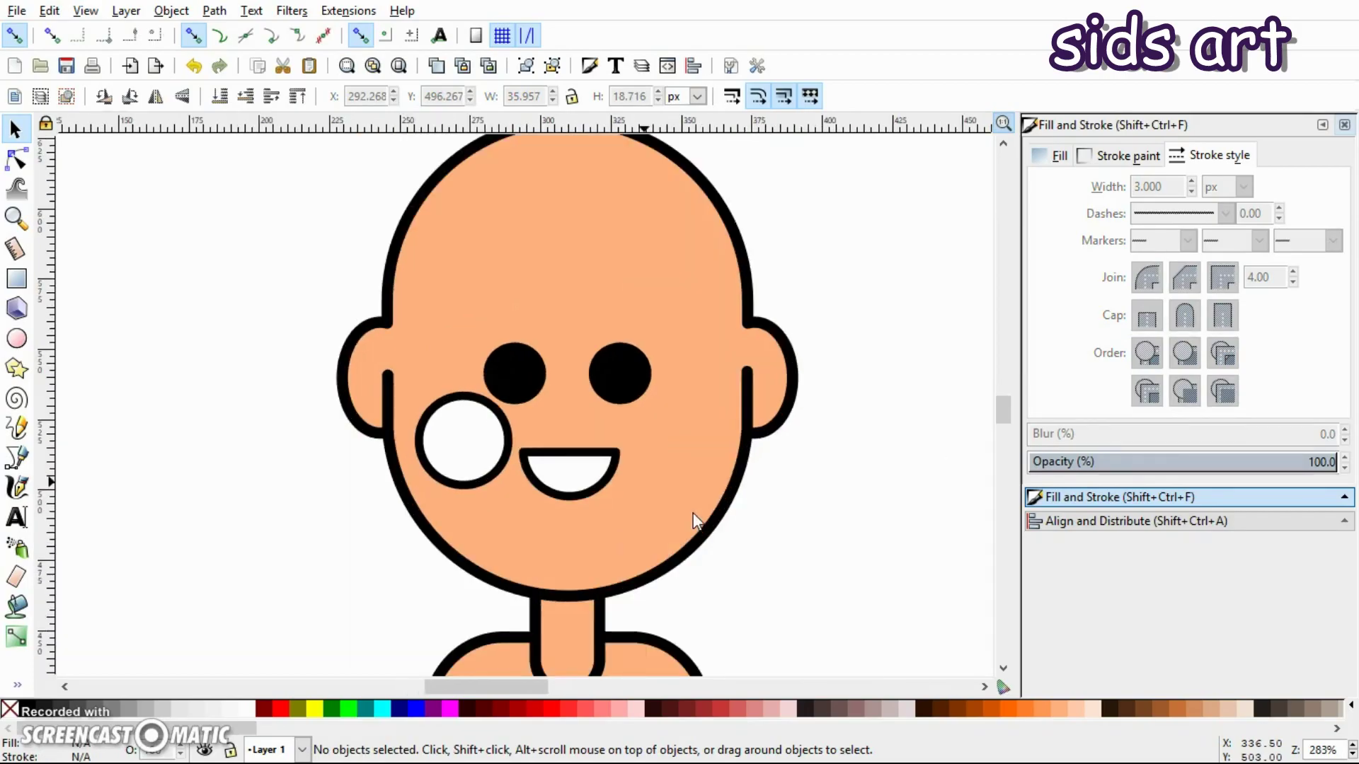
pyautogui.click(450, 416)
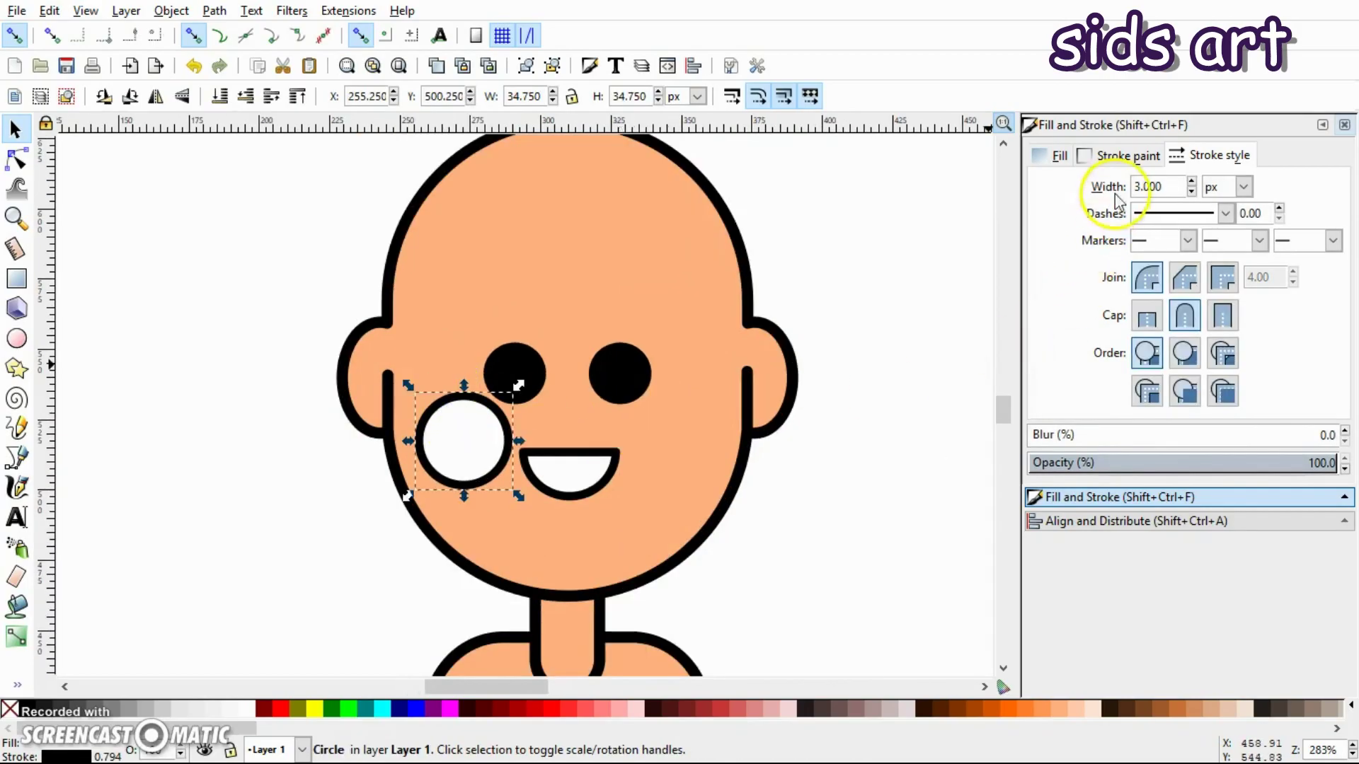
pyautogui.click(1125, 157)
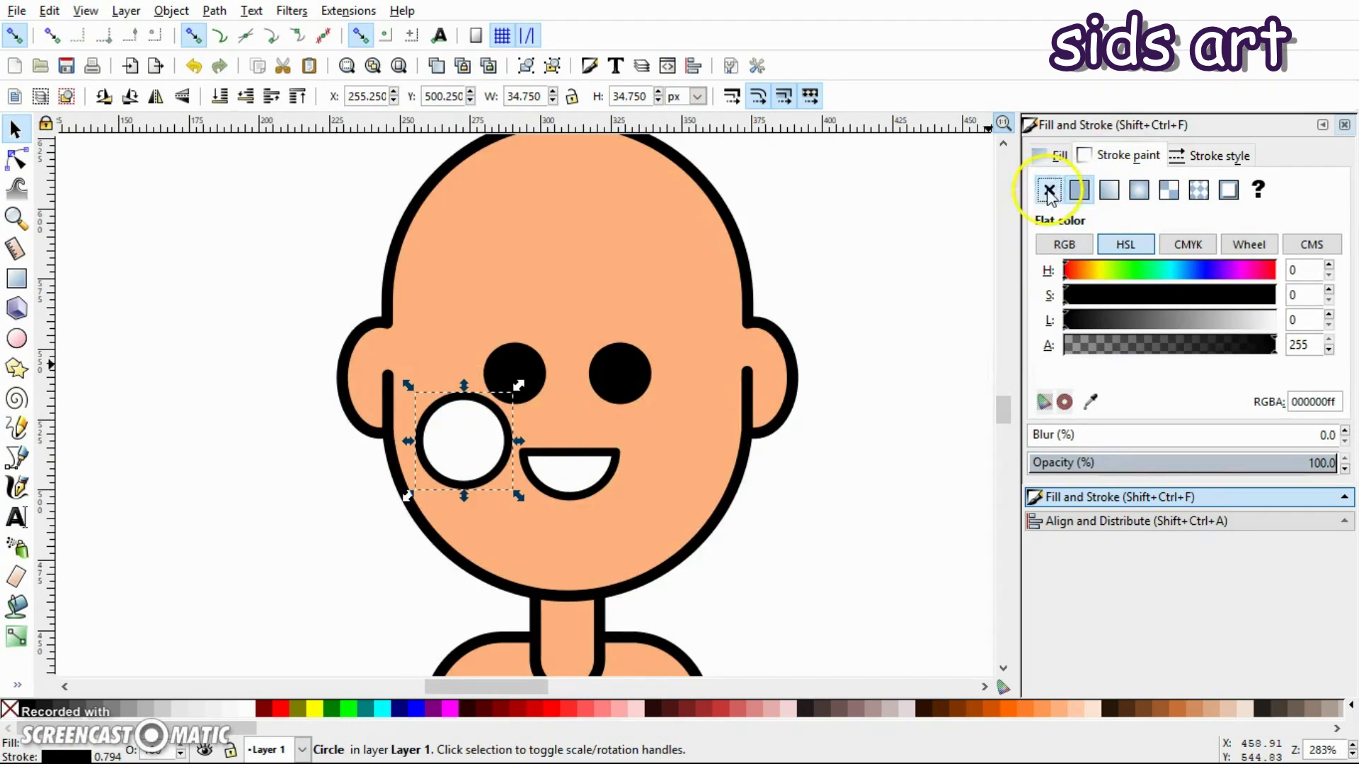
pyautogui.click(1048, 190)
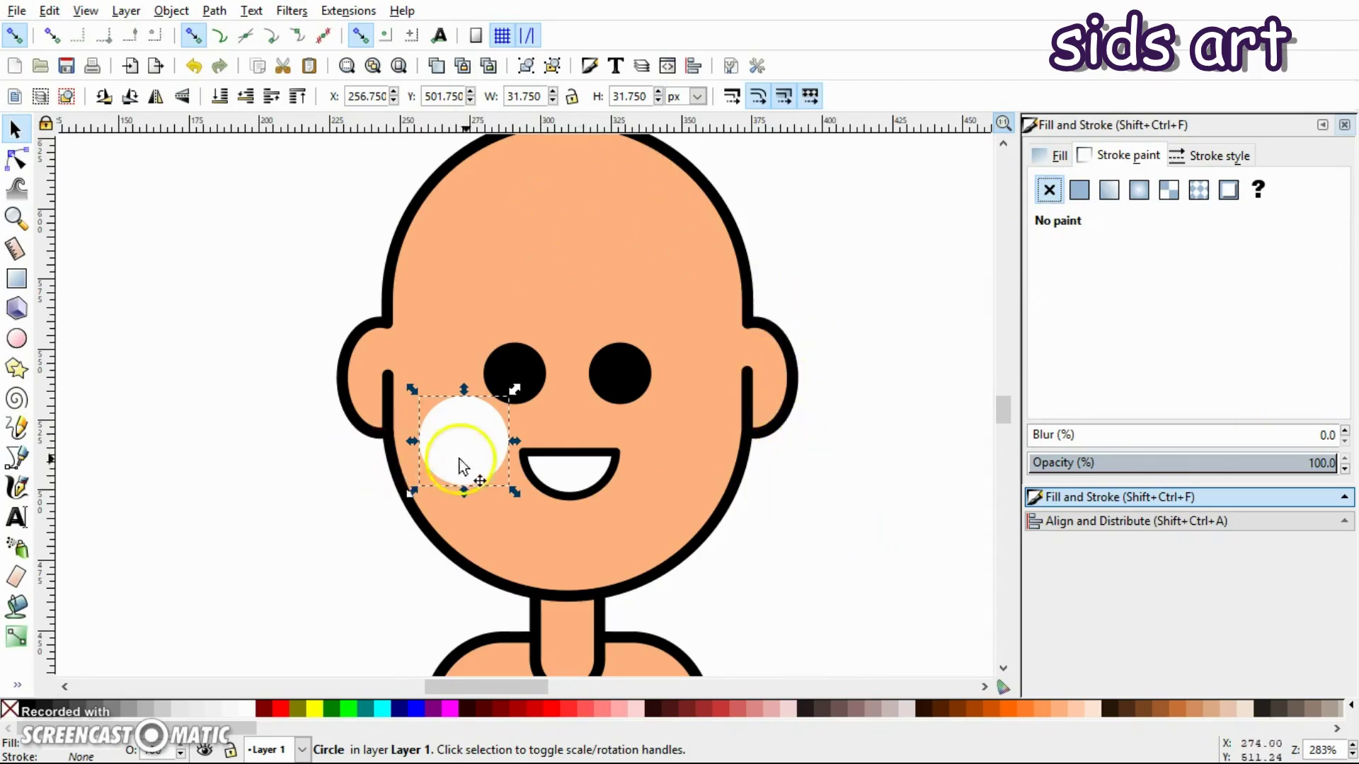
# - Fill the cheek circle with the head's sampled skin colour and darken it to a lightness of 160
pyautogui.press('d')
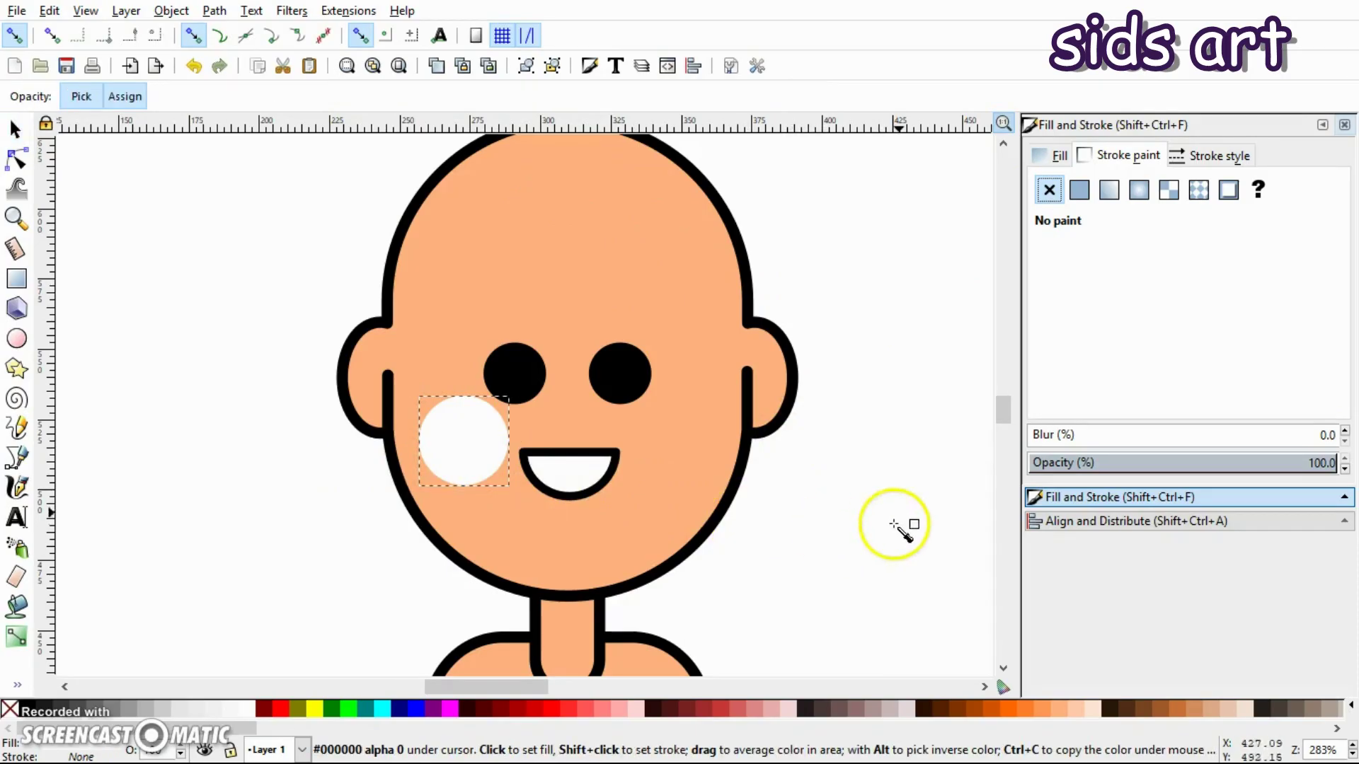
pyautogui.click(639, 312)
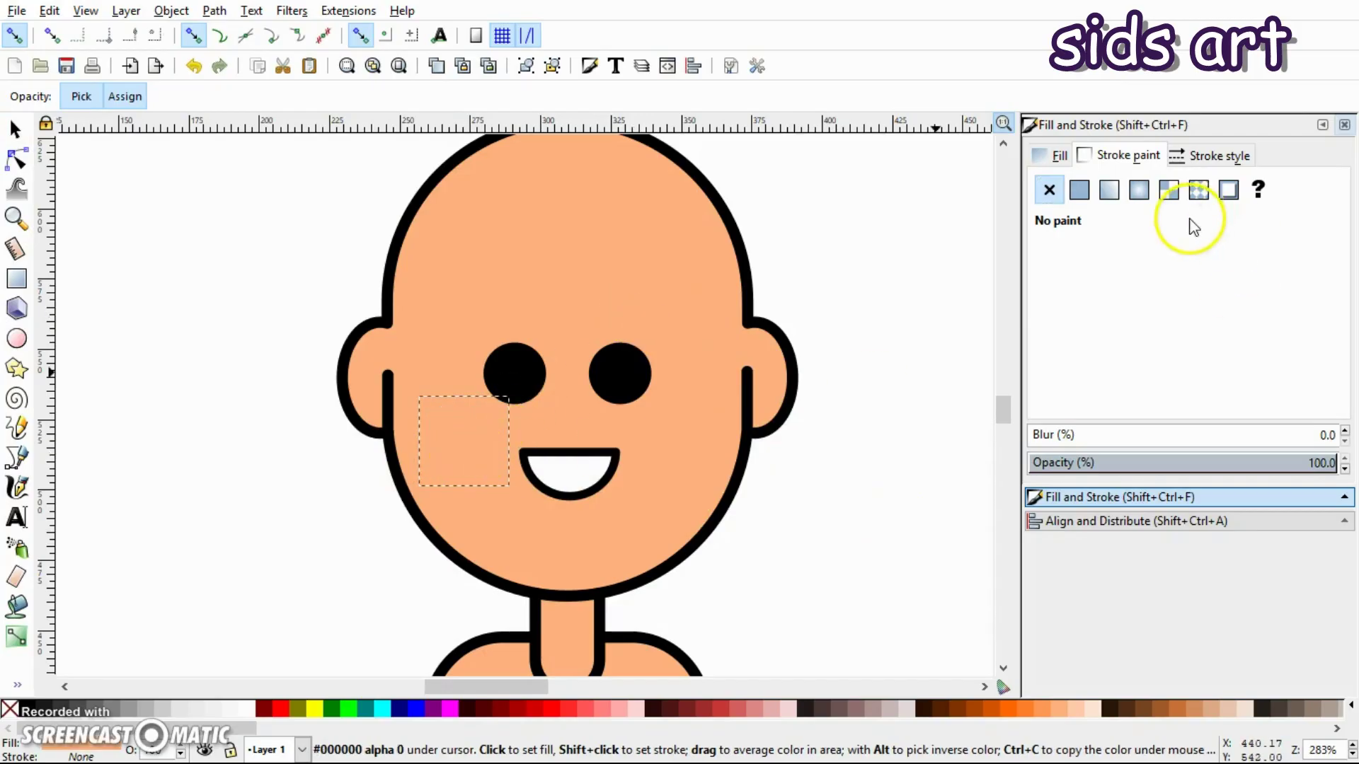
pyautogui.click(1057, 154)
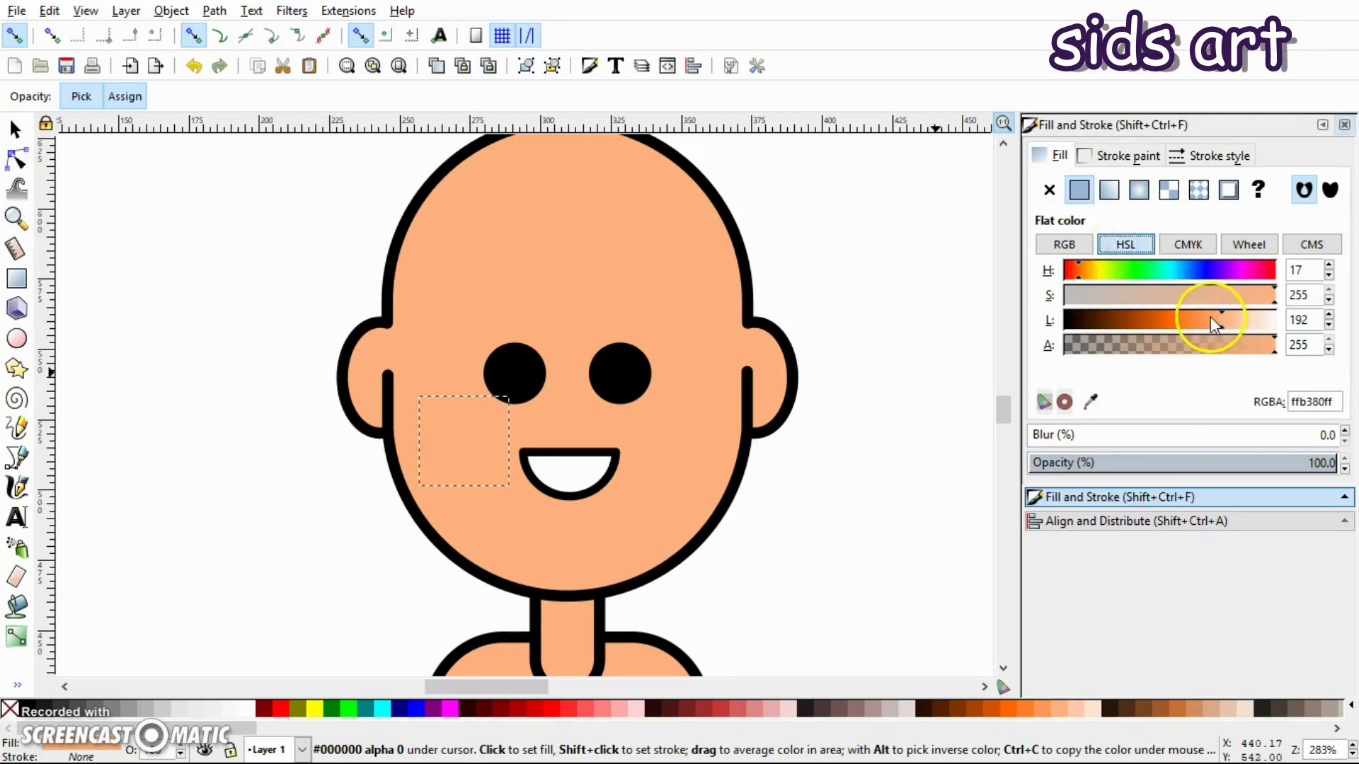
pyautogui.moveTo(1210, 328); pyautogui.dragTo(1199, 325)
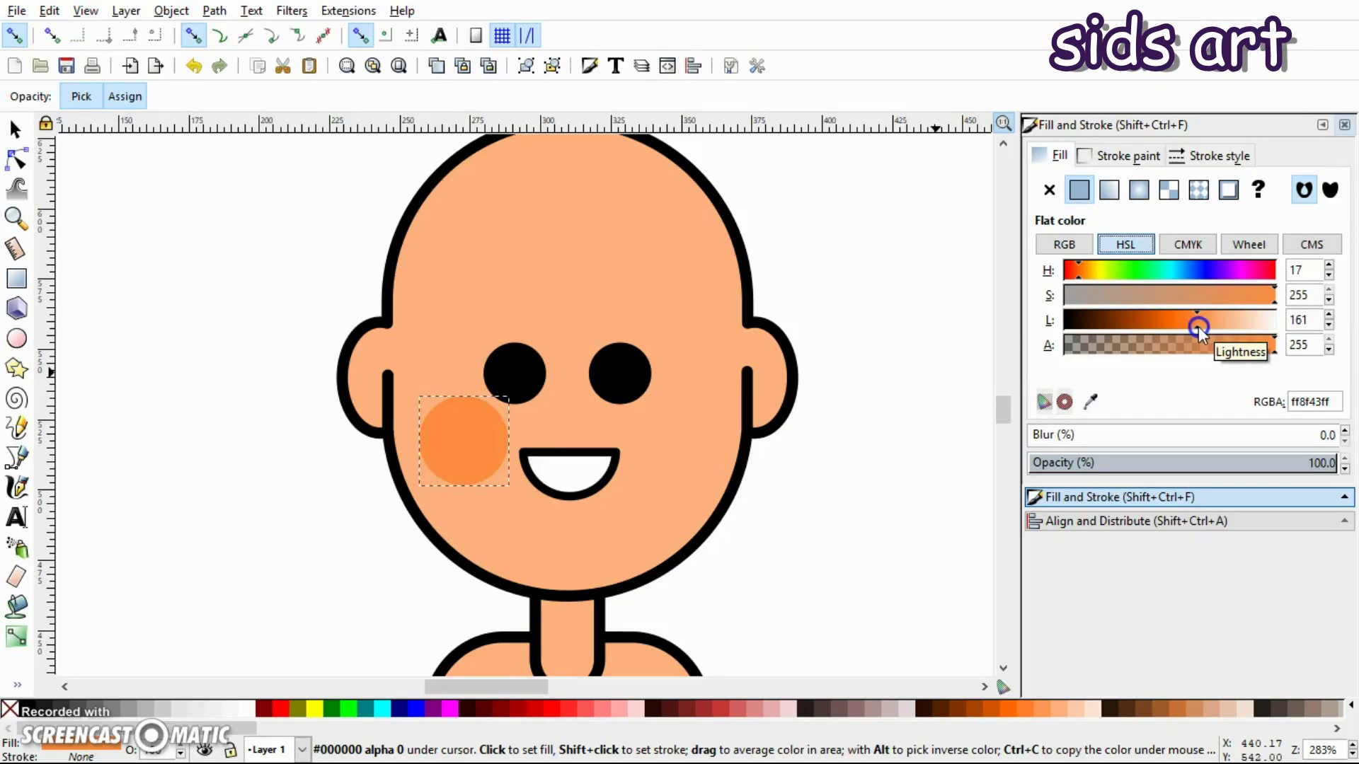
pyautogui.click(1197, 327)
pyautogui.click(15, 129)
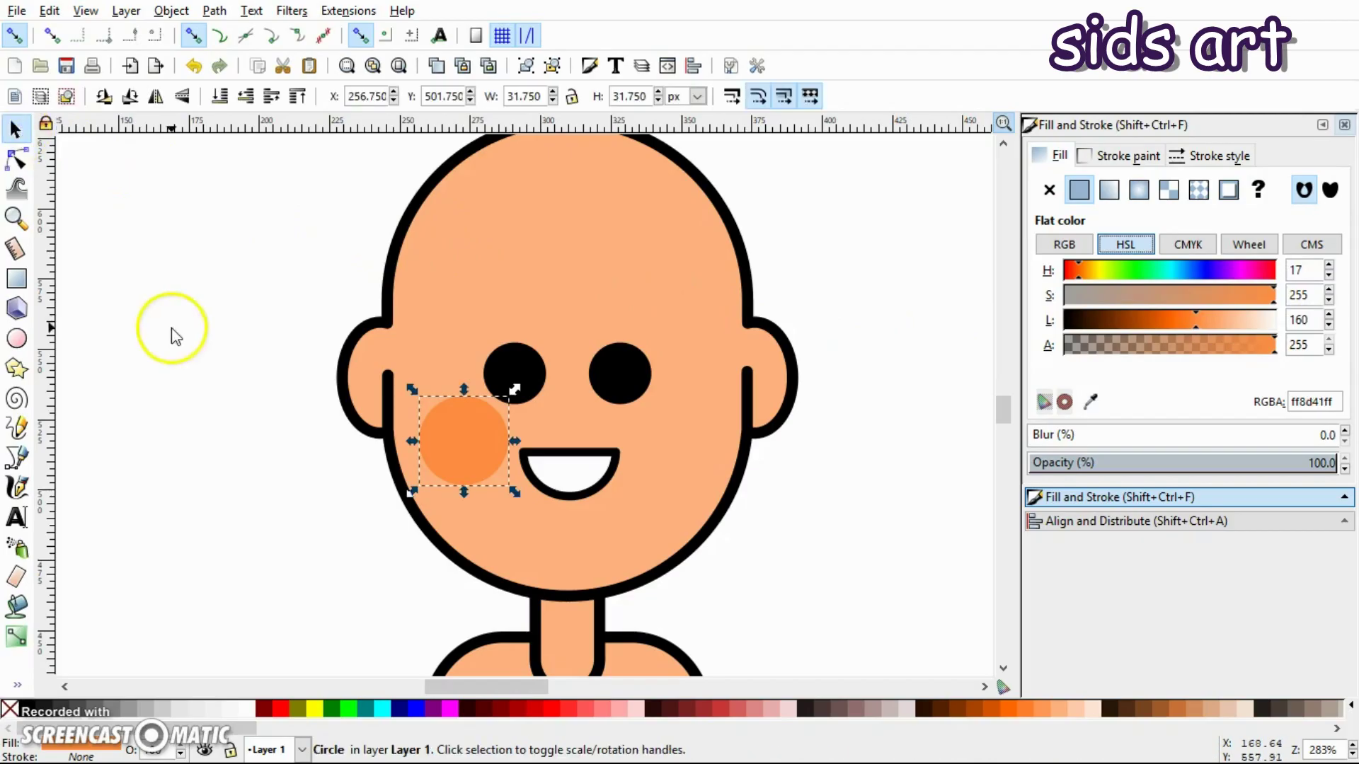
pyautogui.click(175, 337)
# - Duplicate the cheek circle and place the copy level with it on the opposite side of the mouth
pyautogui.click(487, 449)
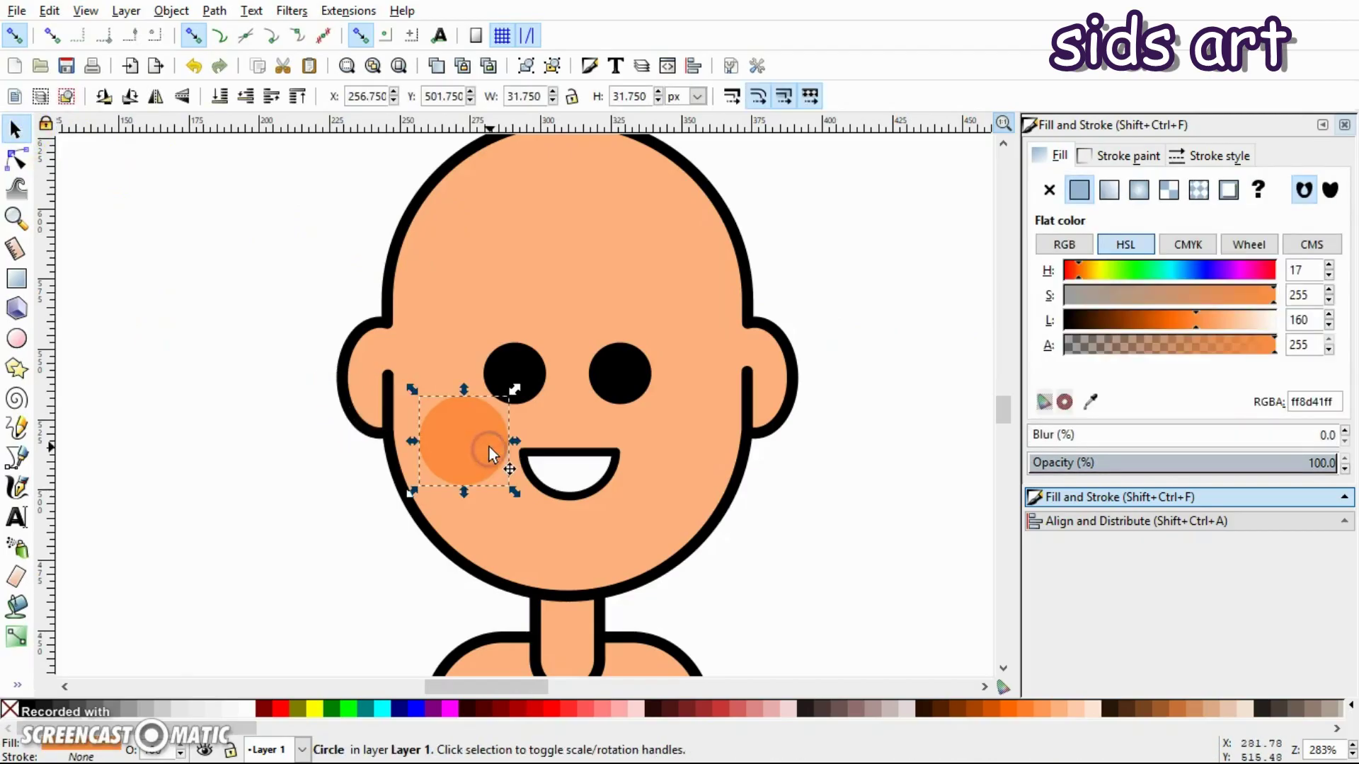
pyautogui.hotkey('ctrl', 'd')
pyautogui.moveTo(486, 444); pyautogui.dragTo(685, 445)
# - Group the two cheek circles
pyautogui.keyDown('shift'); pyautogui.click(452, 448); pyautogui.keyUp('shift')
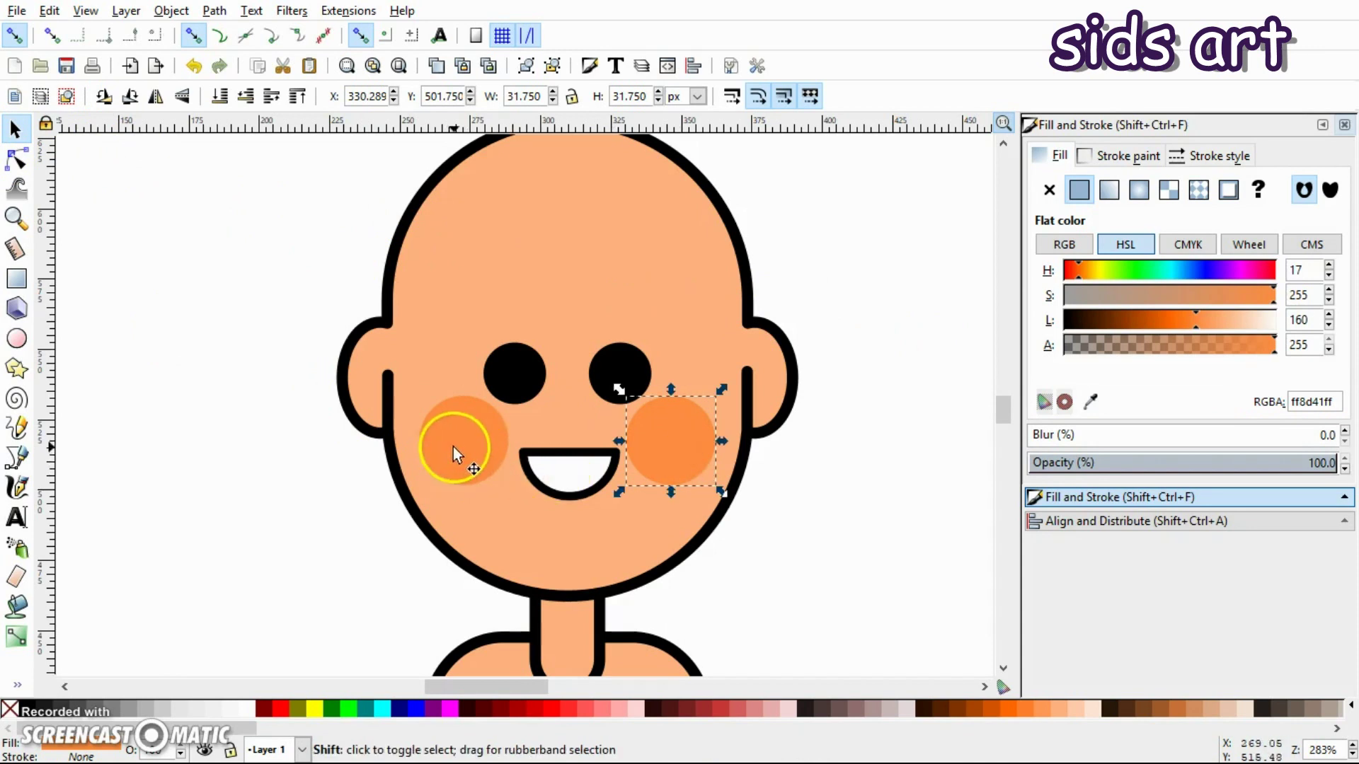
pyautogui.click(171, 10)
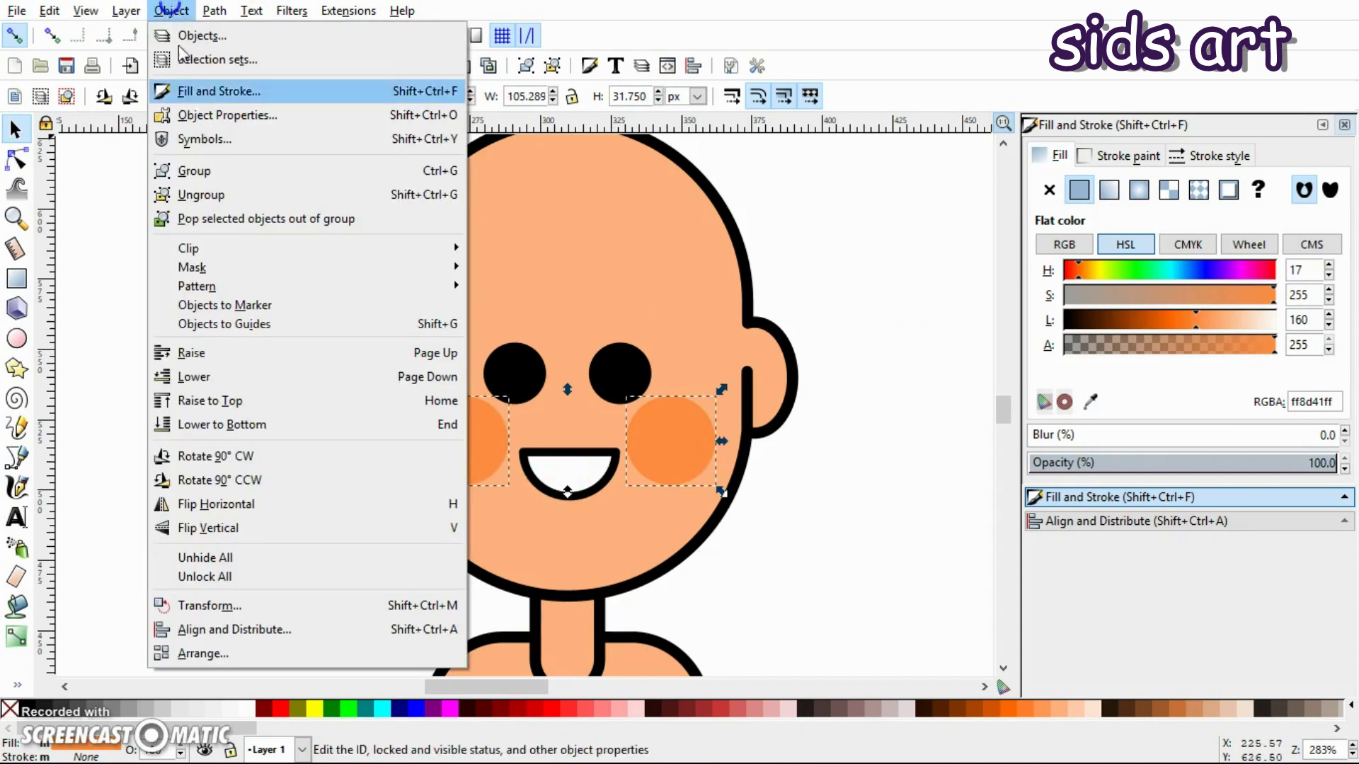
pyautogui.click(186, 172)
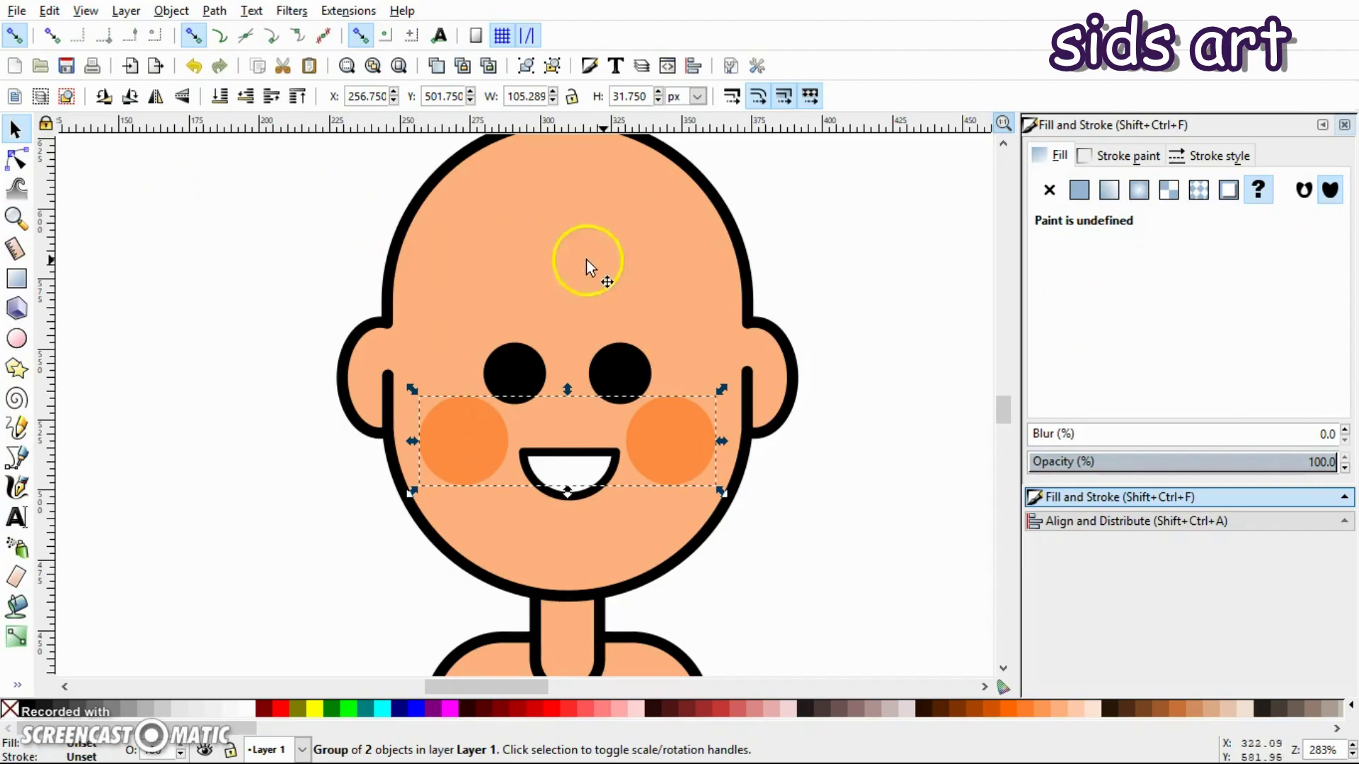
# - Centre the cheek group on the head's vertical axis, using the head as the first selected reference
pyautogui.click(705, 256)
pyautogui.keyDown('shift'); pyautogui.click(692, 452); pyautogui.keyUp('shift')
pyautogui.click(1176, 498)
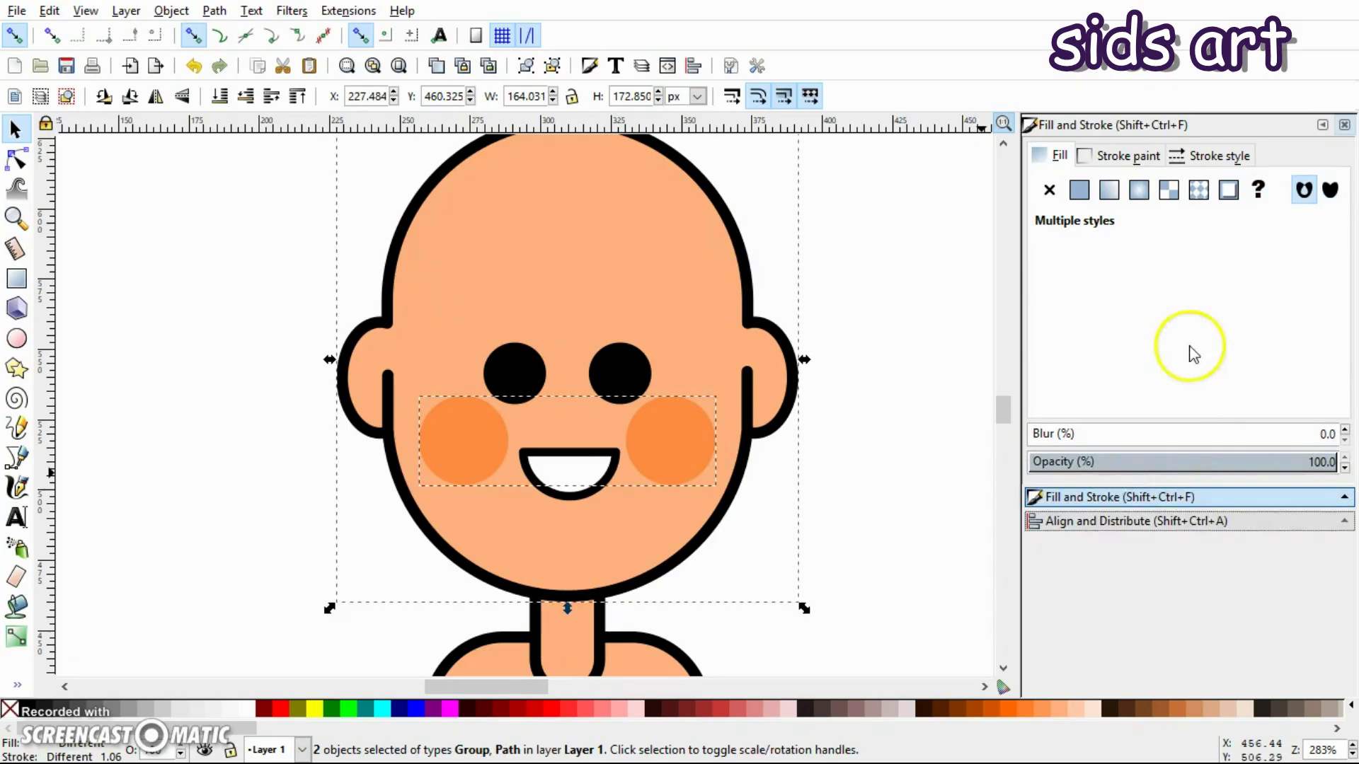
pyautogui.click(1141, 524)
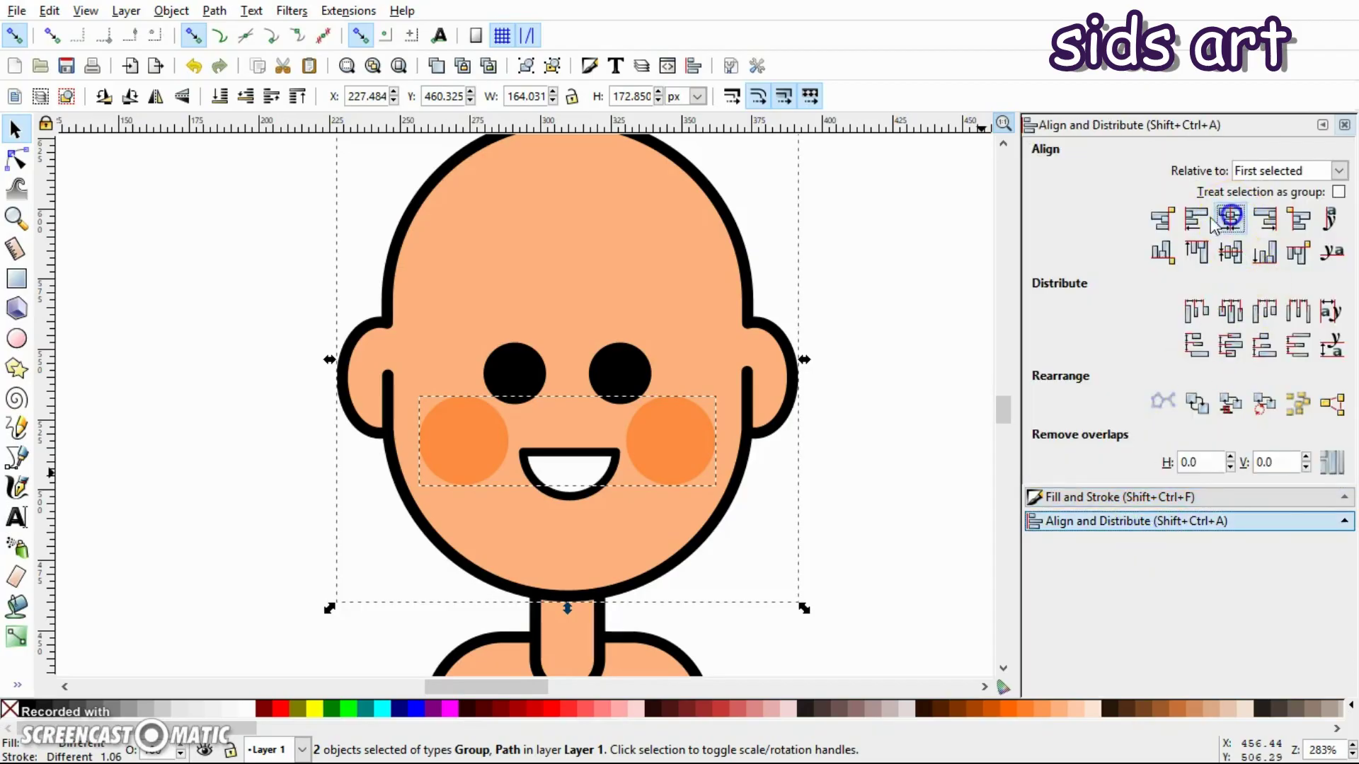
pyautogui.click(914, 338)
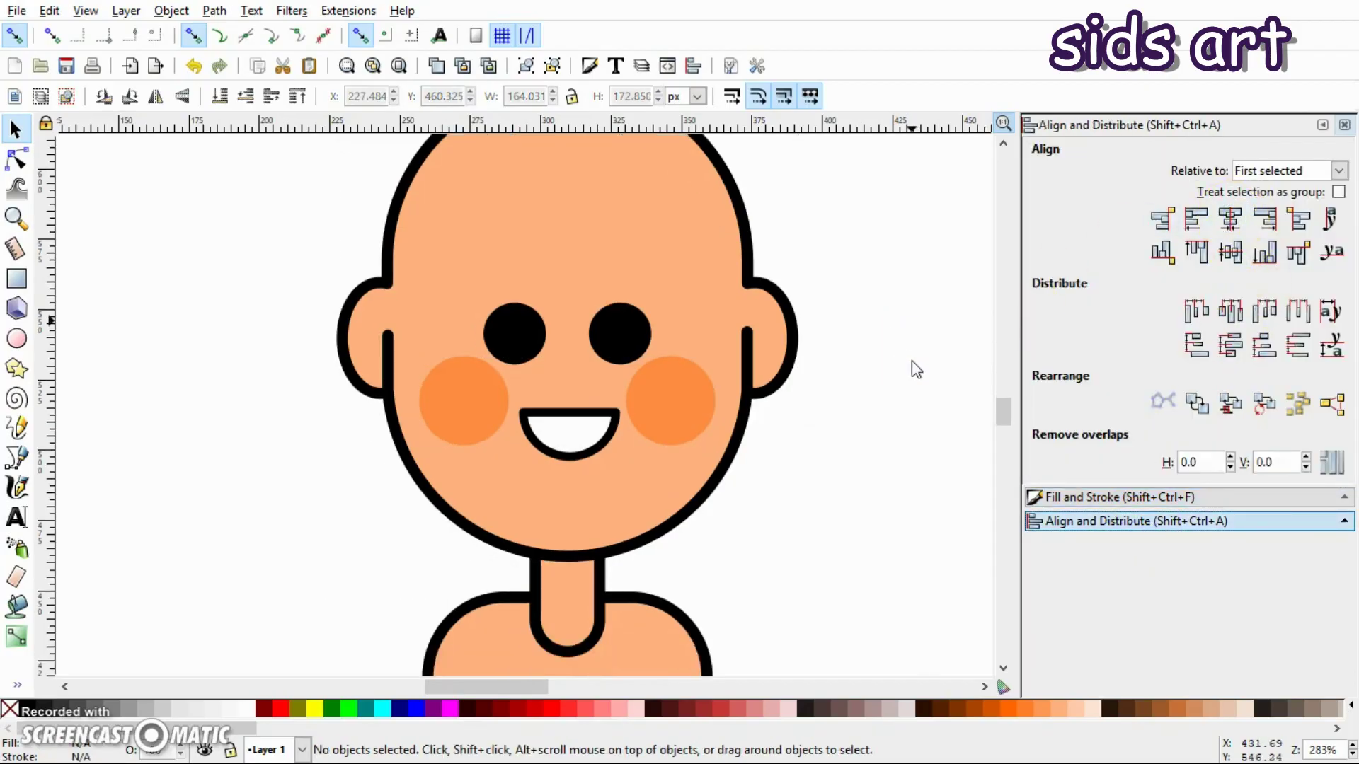
pyautogui.press('+')
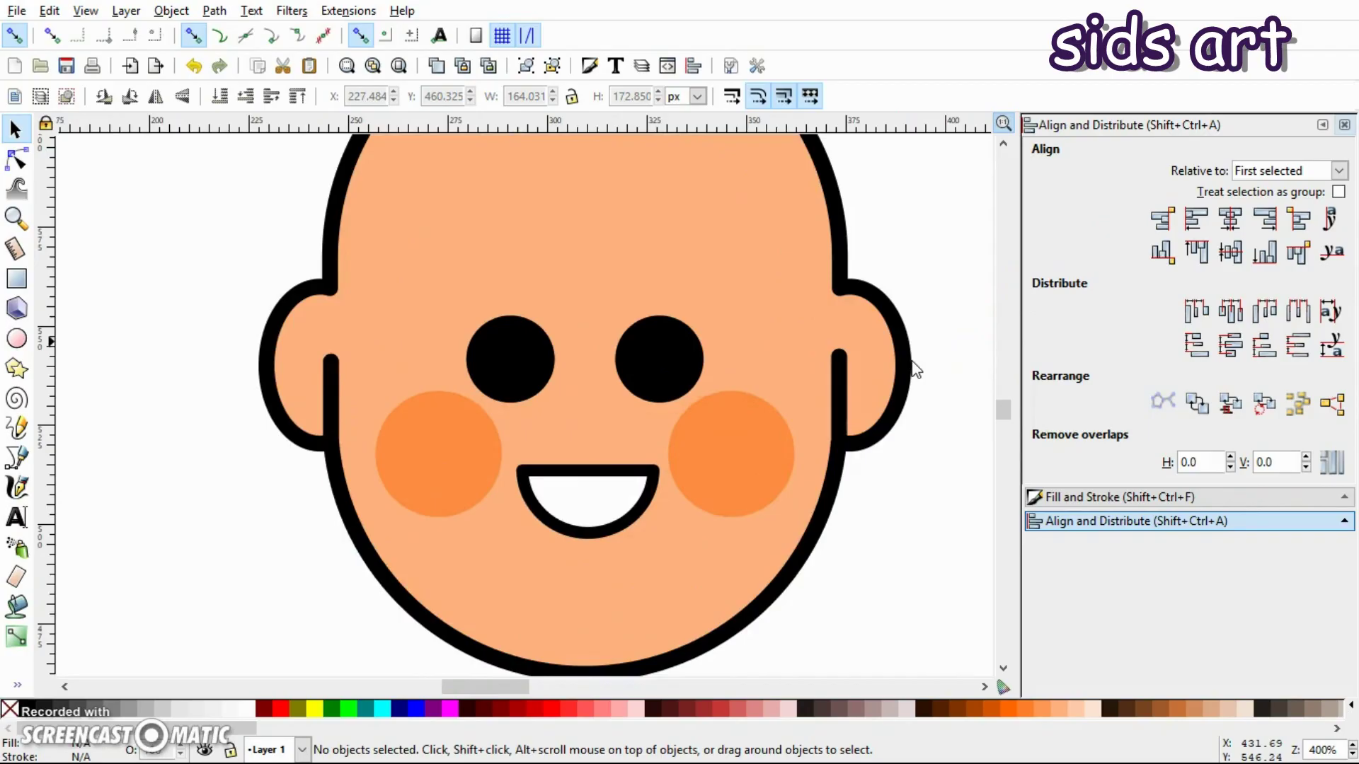
# - Choose the Pen tool's BSpline mode and place a horizontal guide just above the eyes at 557.50 px
pyautogui.scroll(5, 903, 375)
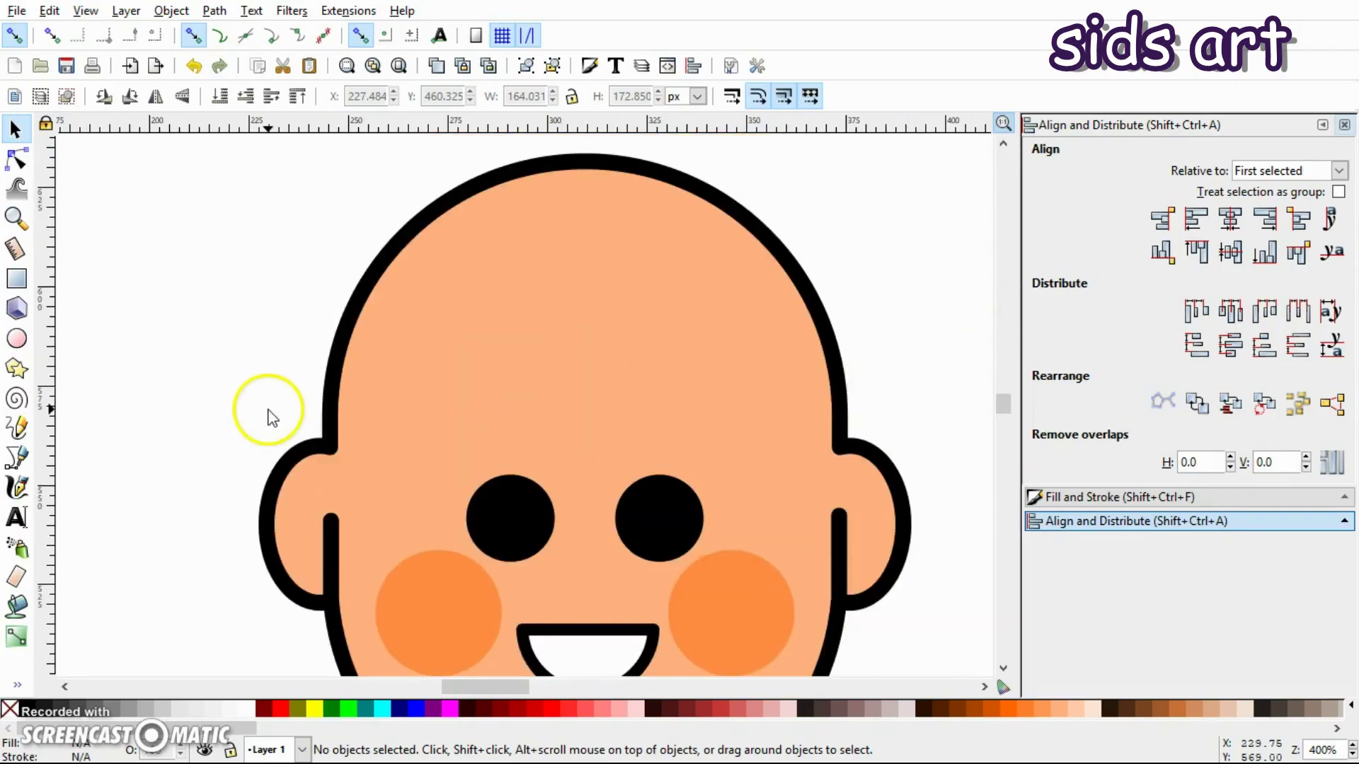
pyautogui.click(17, 462)
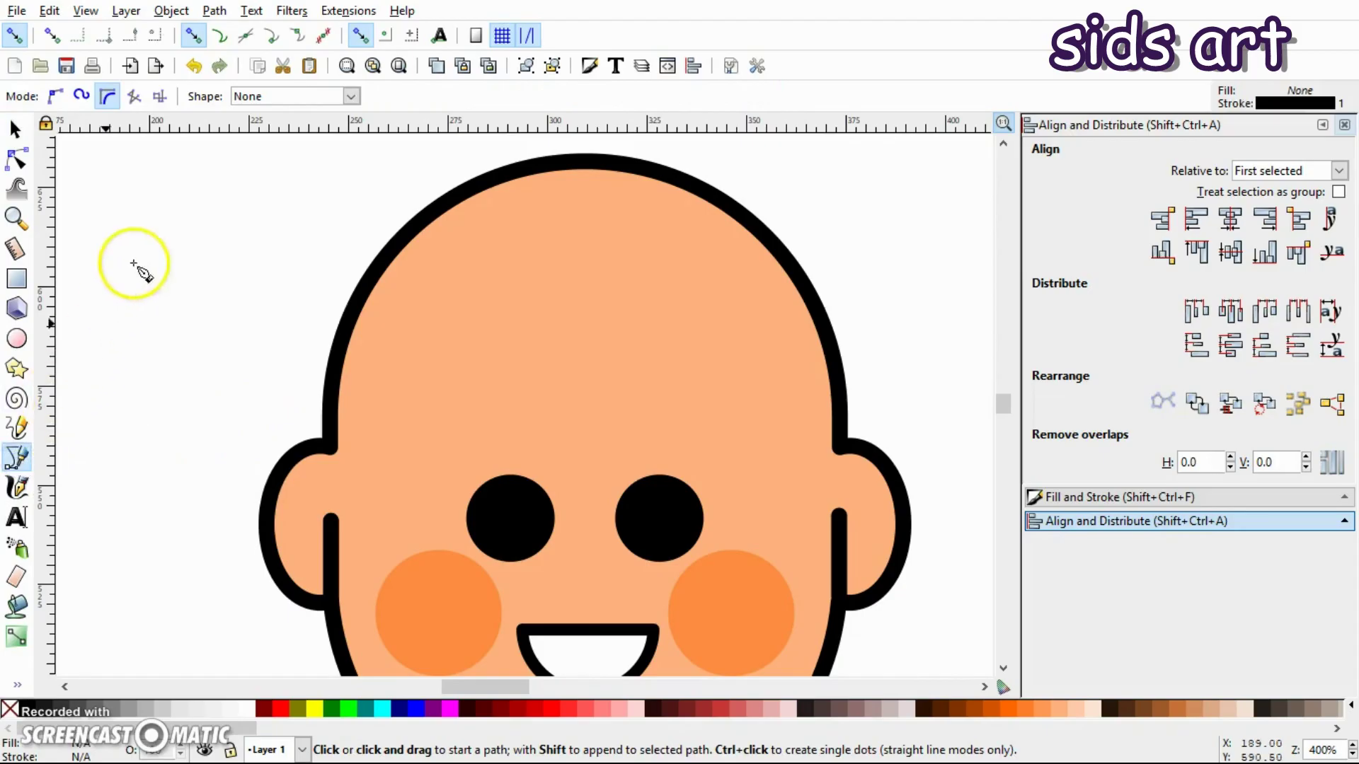
pyautogui.click(107, 96)
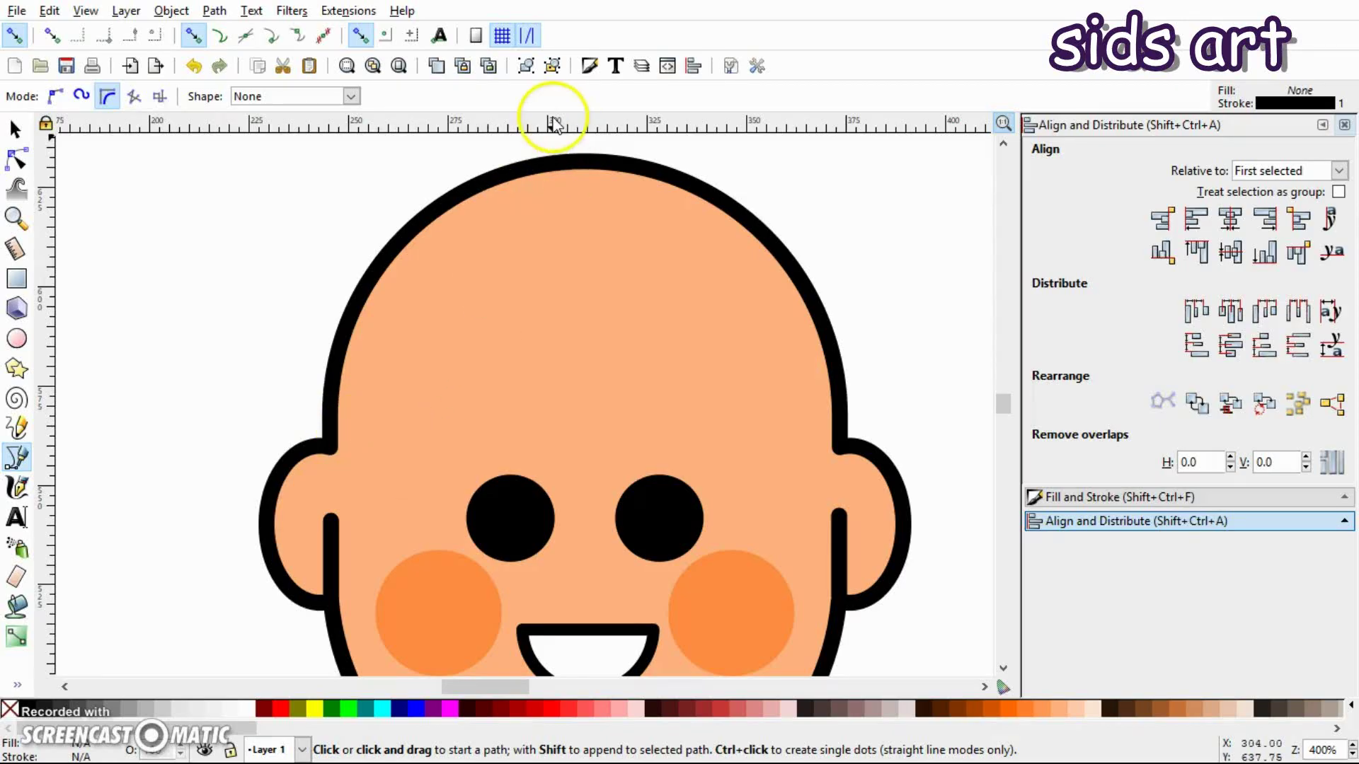
pyautogui.moveTo(544, 126); pyautogui.dragTo(564, 454)
pyautogui.press('+')
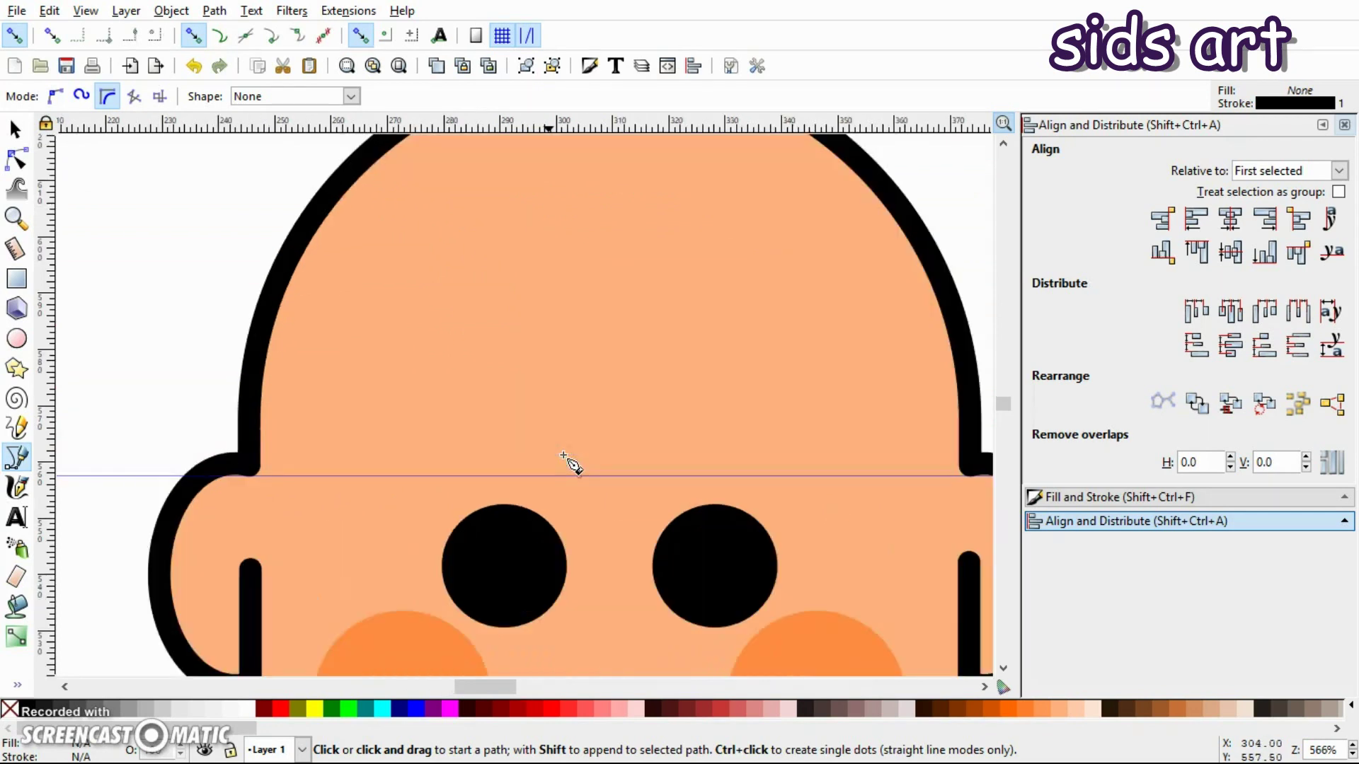
pyautogui.press('+')
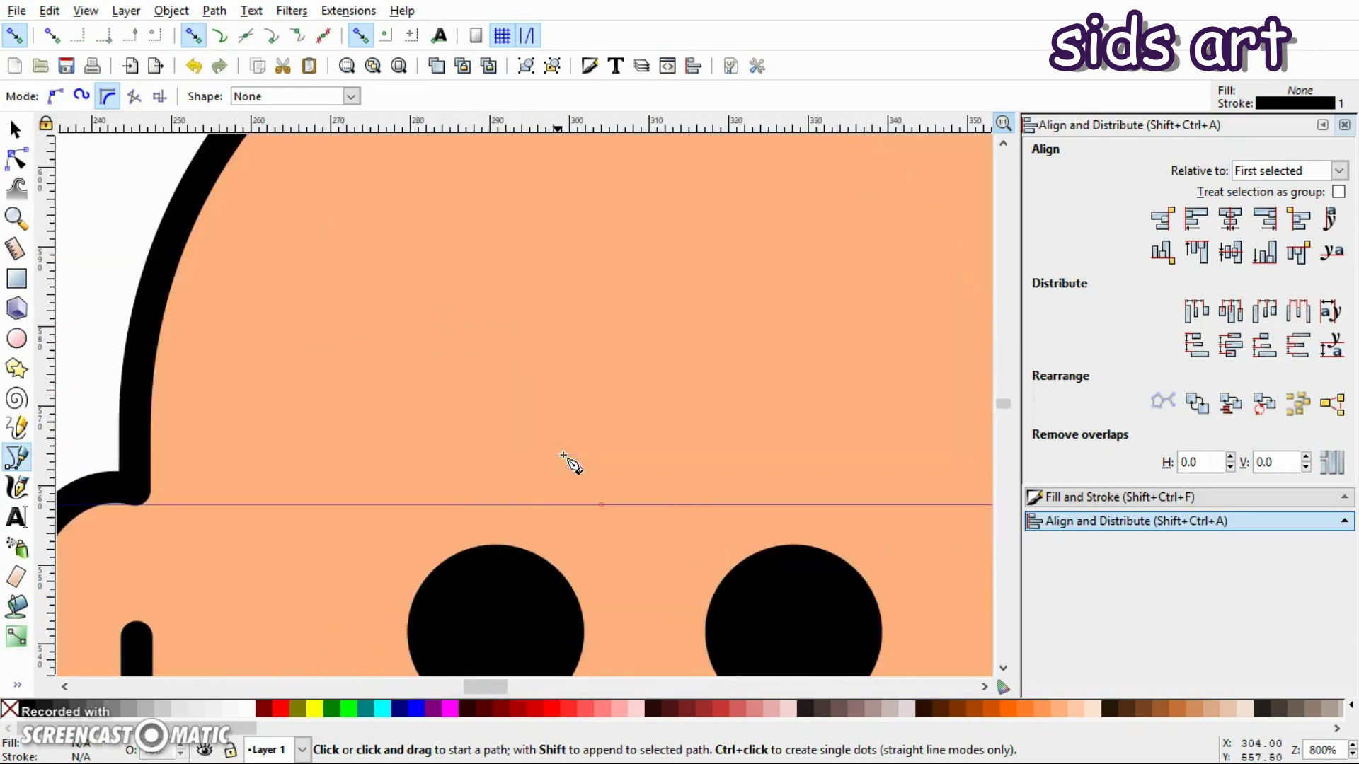
# - Draw a three-node BSpline eyebrow arc on the guide above the left eye, about 21 px wide and 6 px high
pyautogui.click(401, 505)
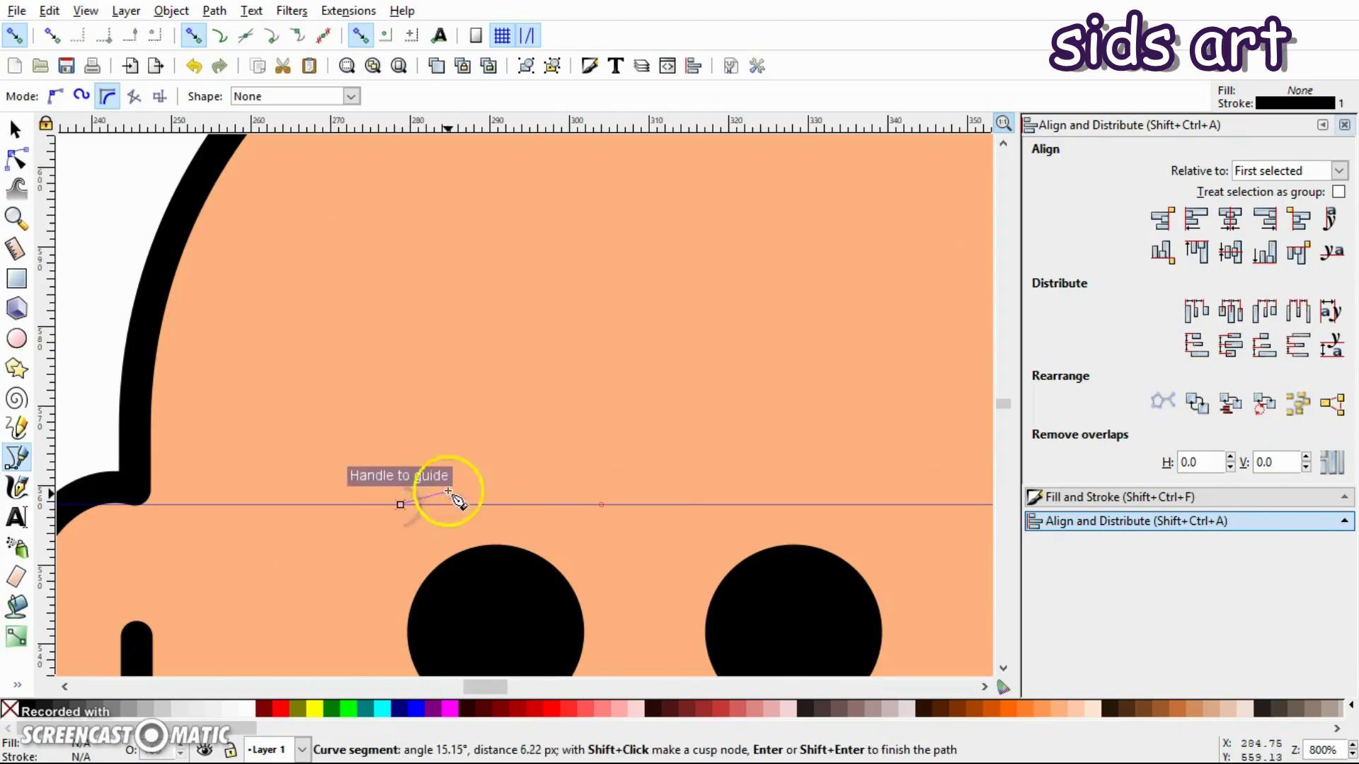
pyautogui.click(488, 446)
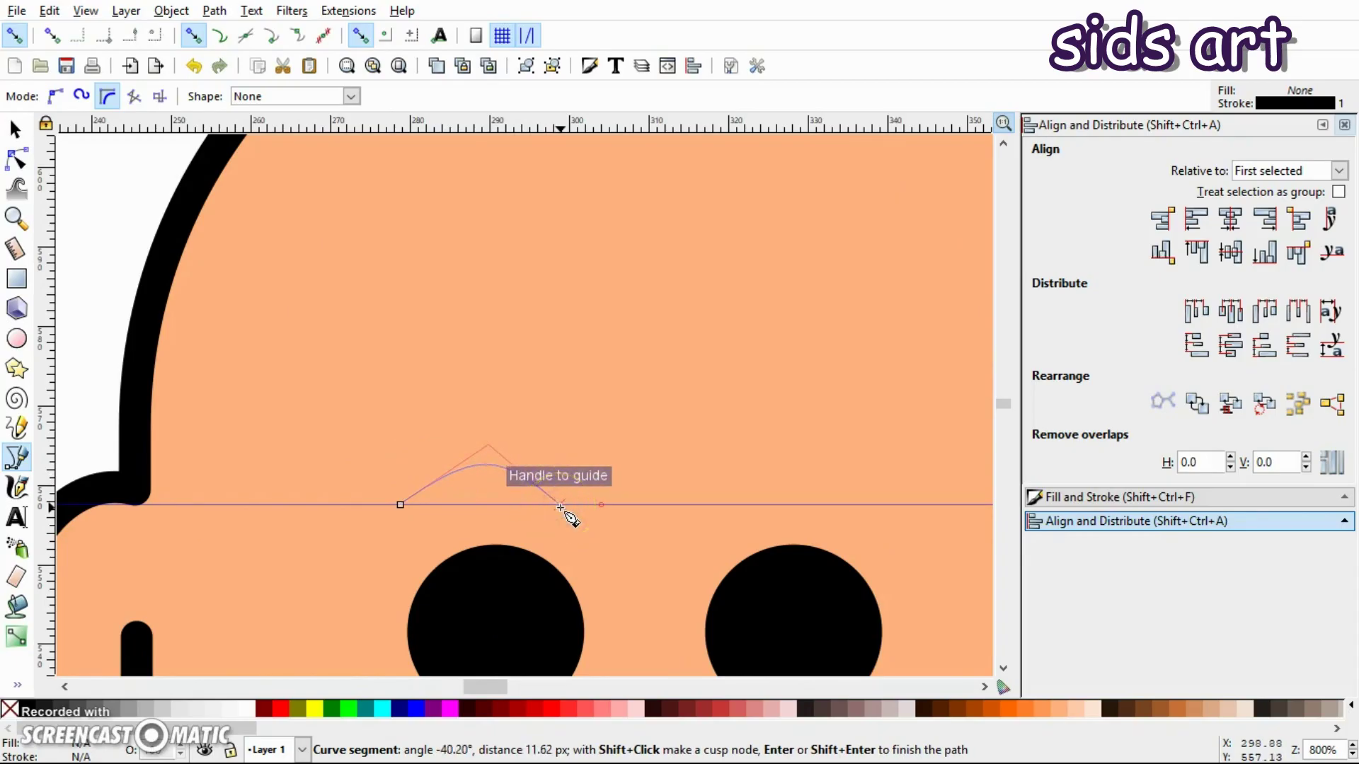
pyautogui.doubleClick(560, 506)
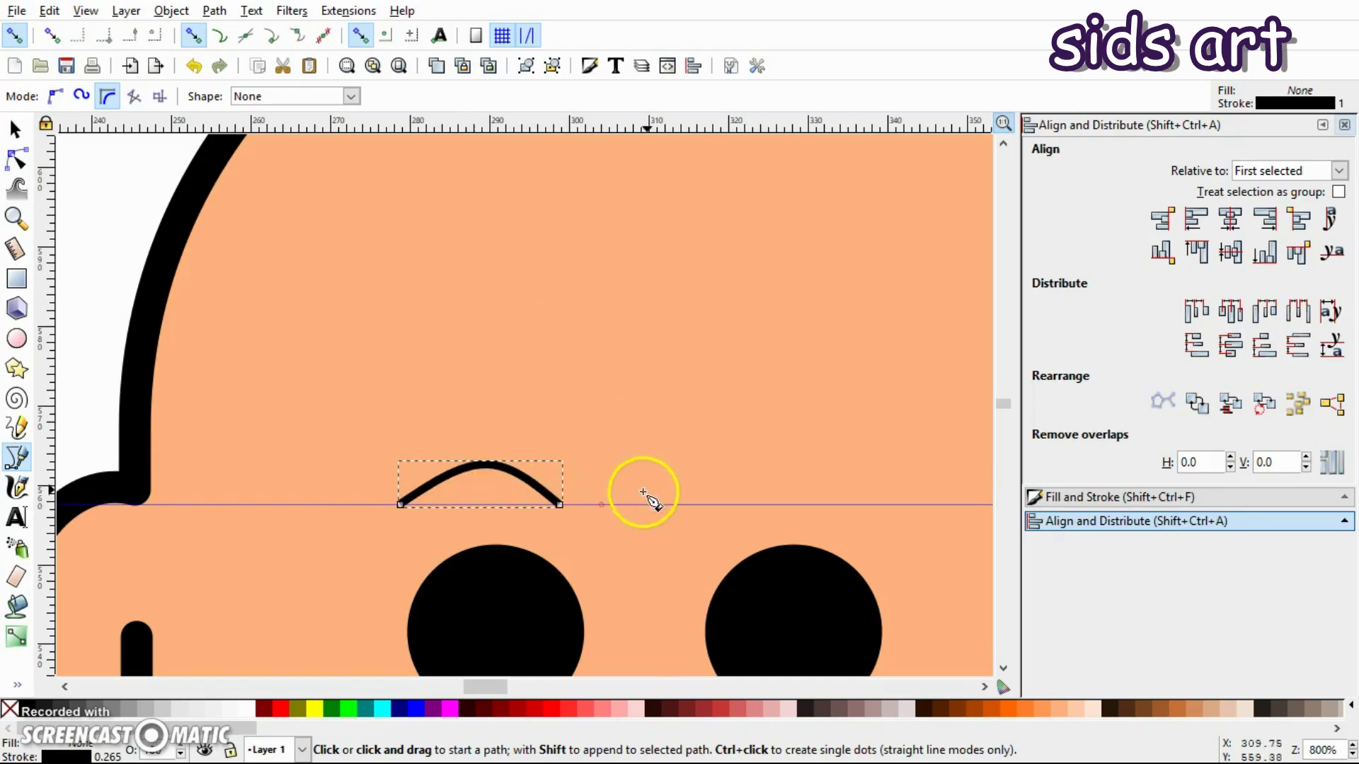
# - Delete the horizontal guide and give the eyebrow a 4 px stroke with round caps
pyautogui.click(1101, 499)
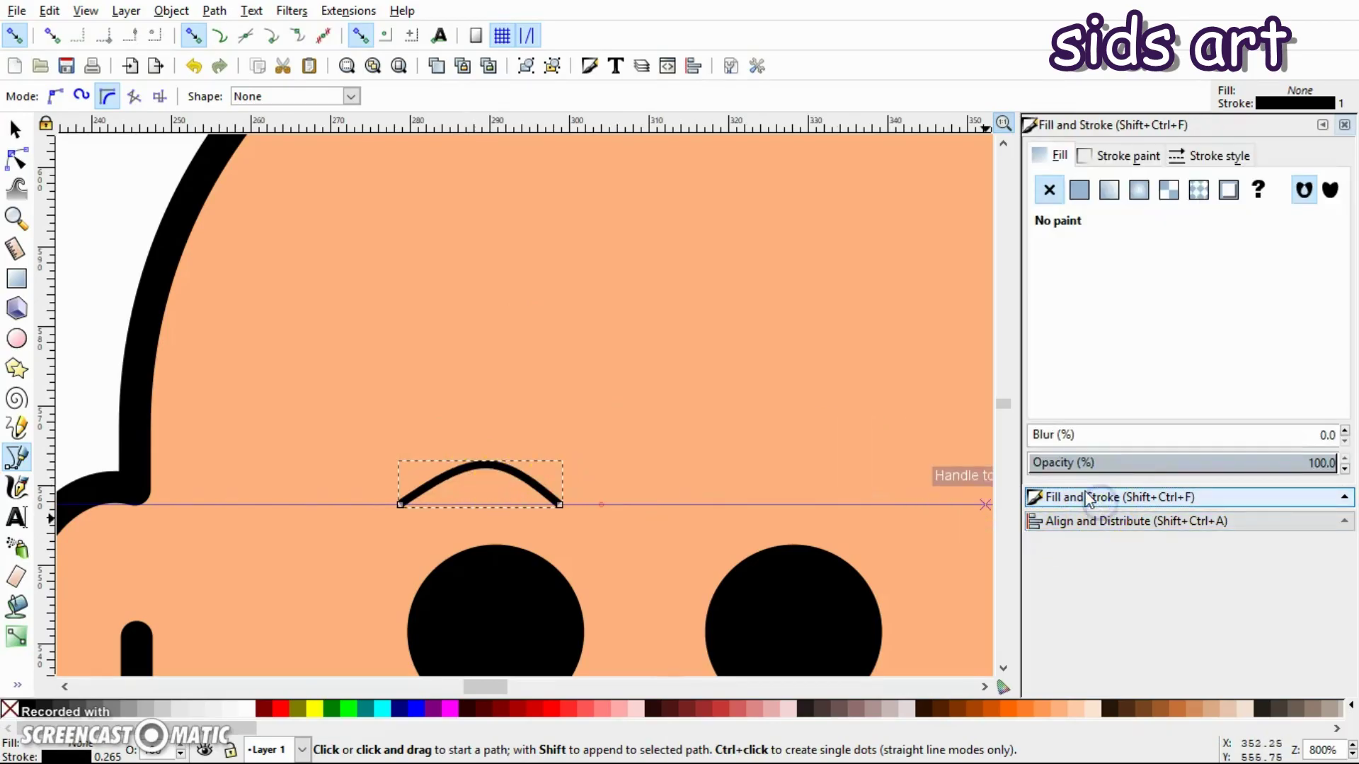
pyautogui.press('s')
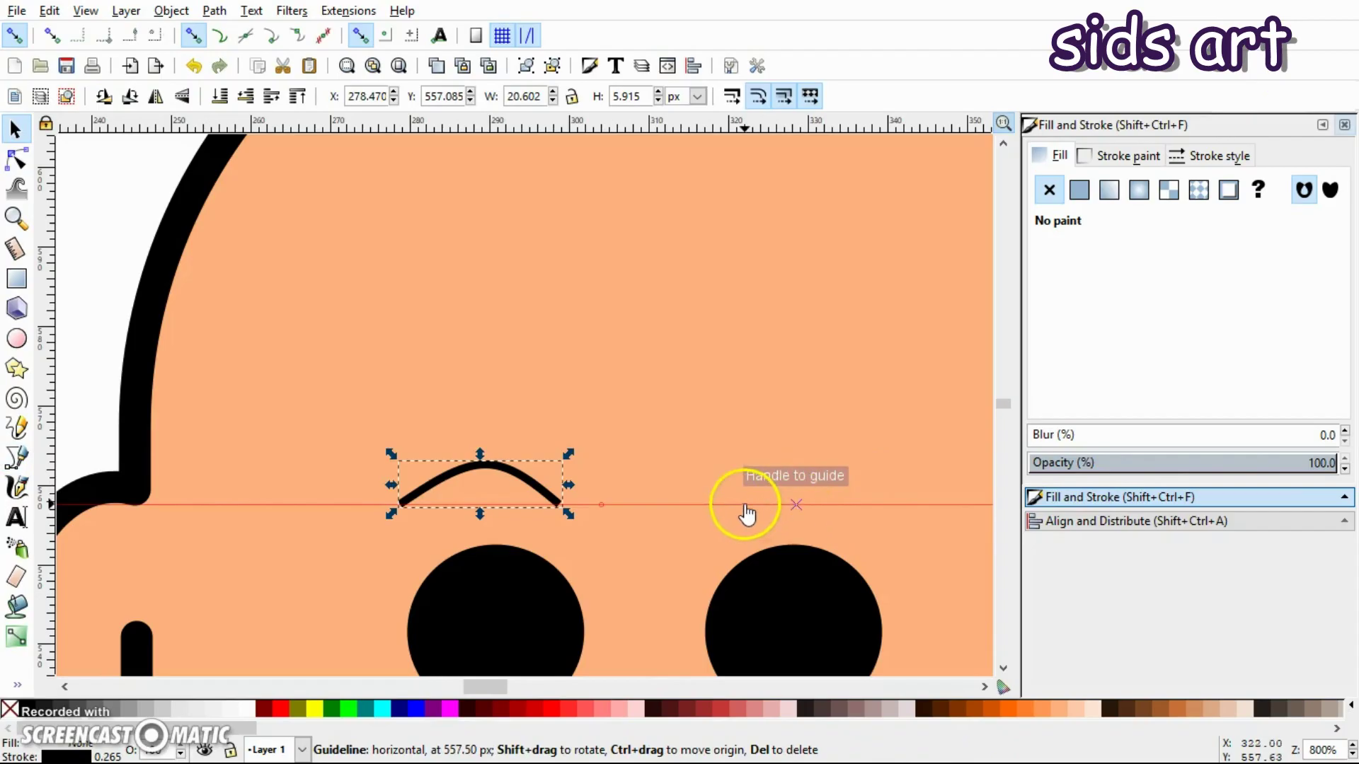
pyautogui.press('Delete')
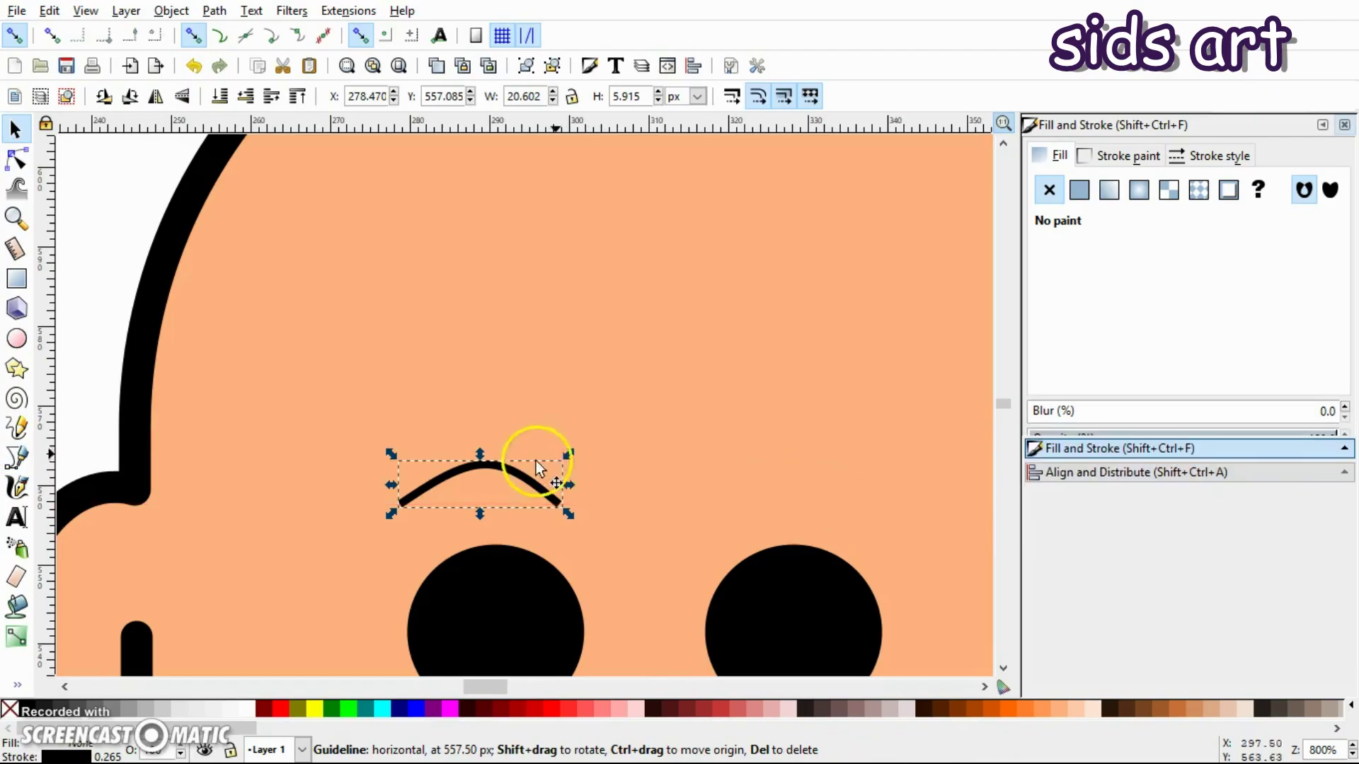
pyautogui.click(1217, 155)
pyautogui.write('4')
pyautogui.press('Return')
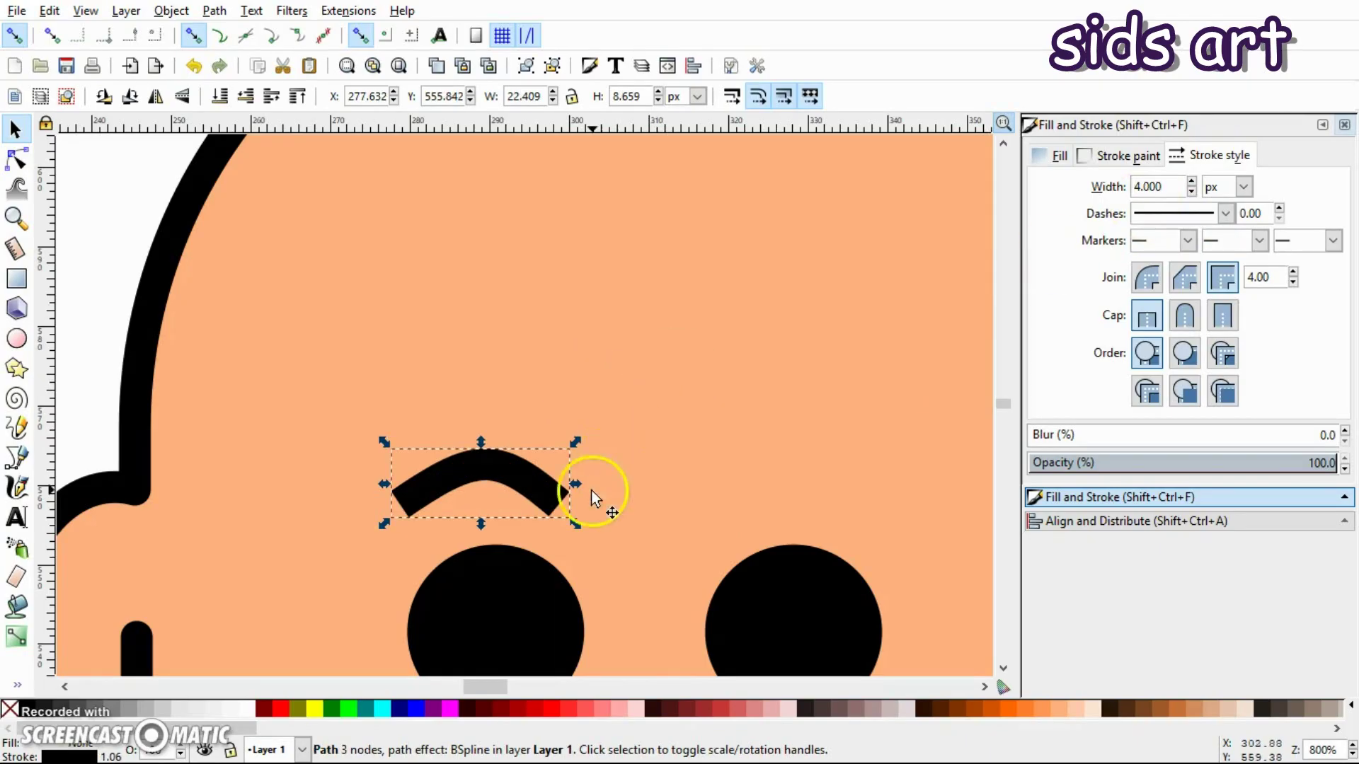
pyautogui.click(1183, 322)
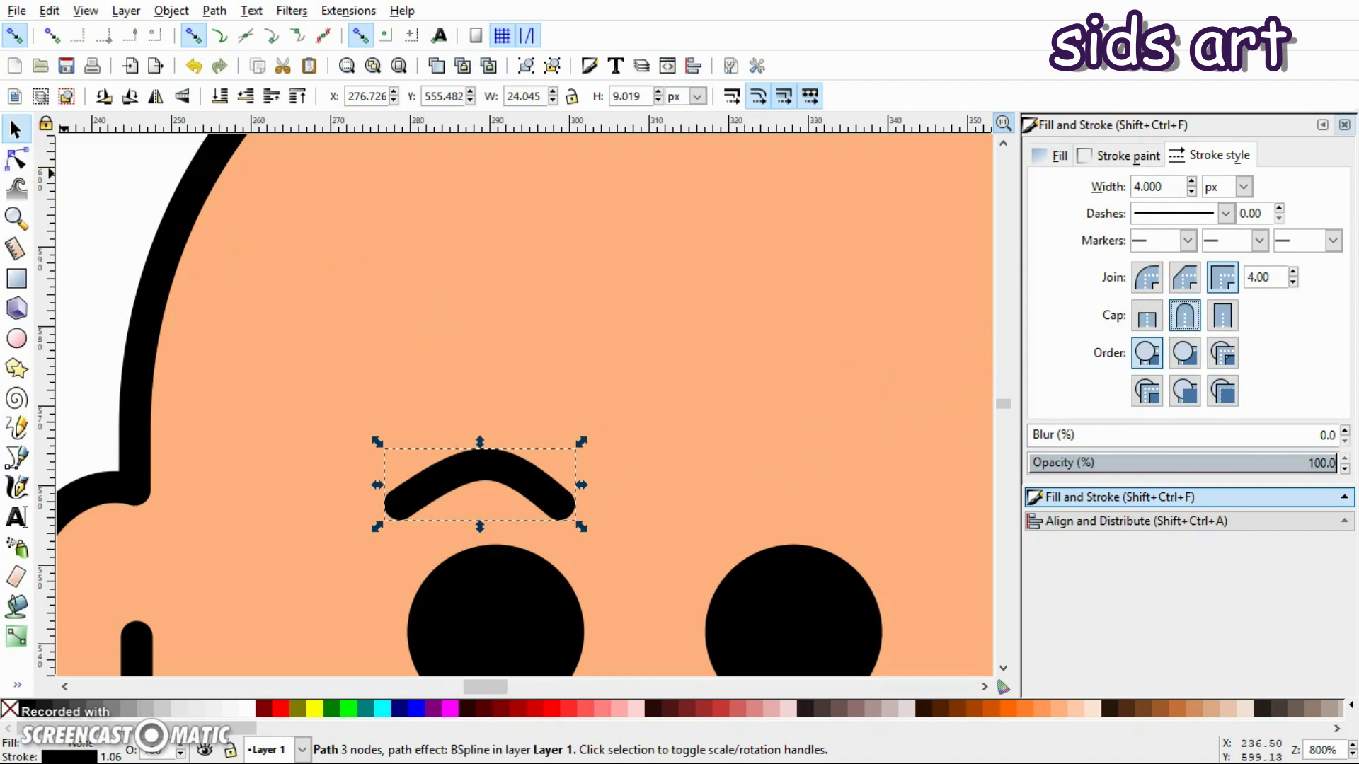
# - Shift the eyebrow curve's middle node slightly to the left to even out the arch
pyautogui.click(17, 161)
pyautogui.moveTo(490, 446); pyautogui.dragTo(485, 452)
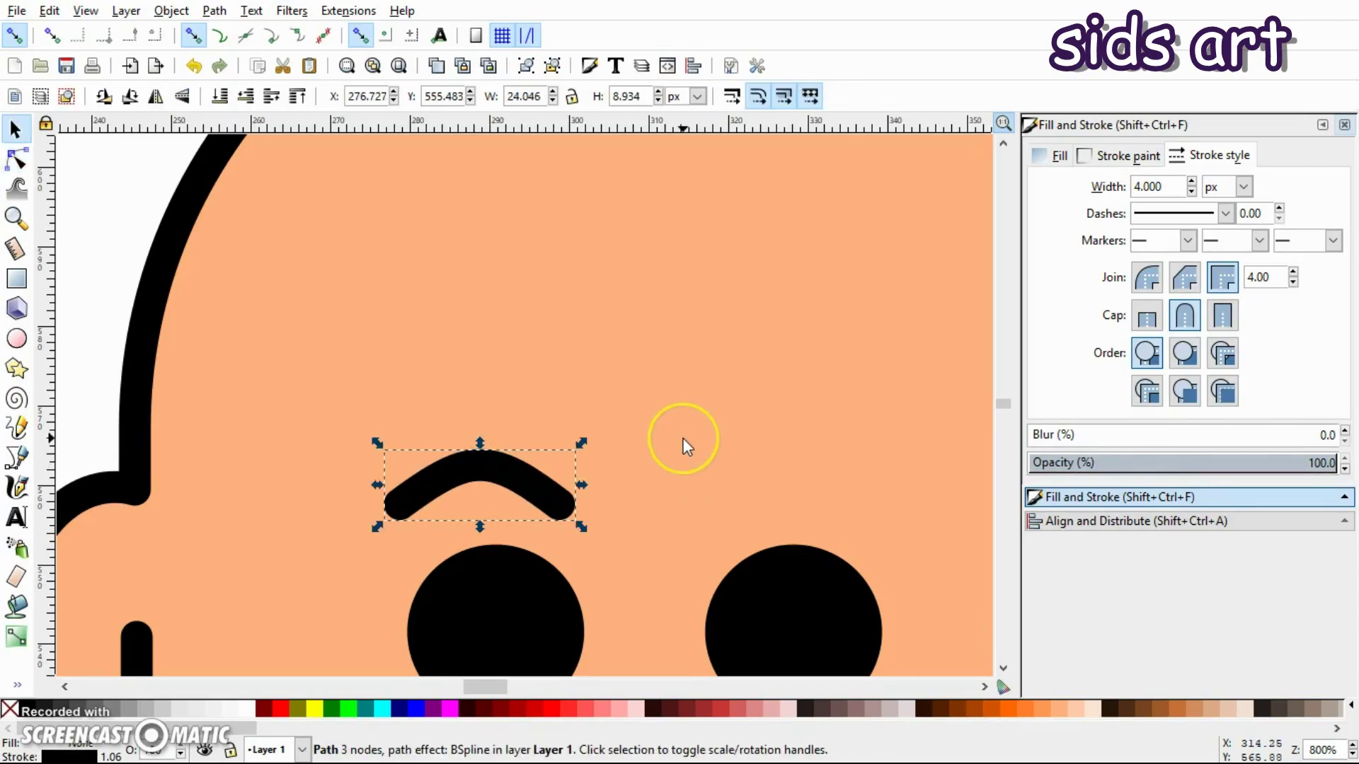
pyautogui.press('-')
pyautogui.press('-')
pyautogui.press('-')
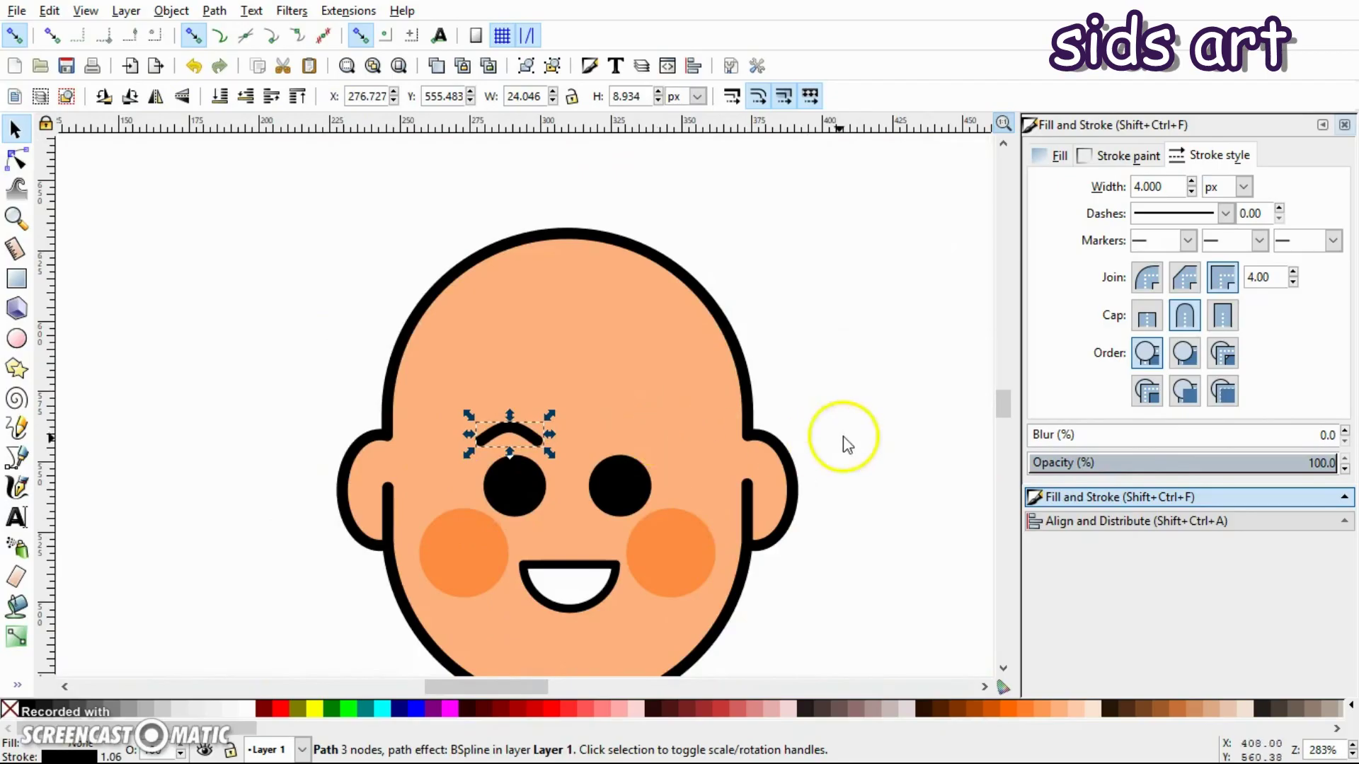
pyautogui.click(847, 444)
# - Centre the eyebrow horizontally over the left eye, using the eye as the first selected reference
pyautogui.scroll(-3, 769, 373)
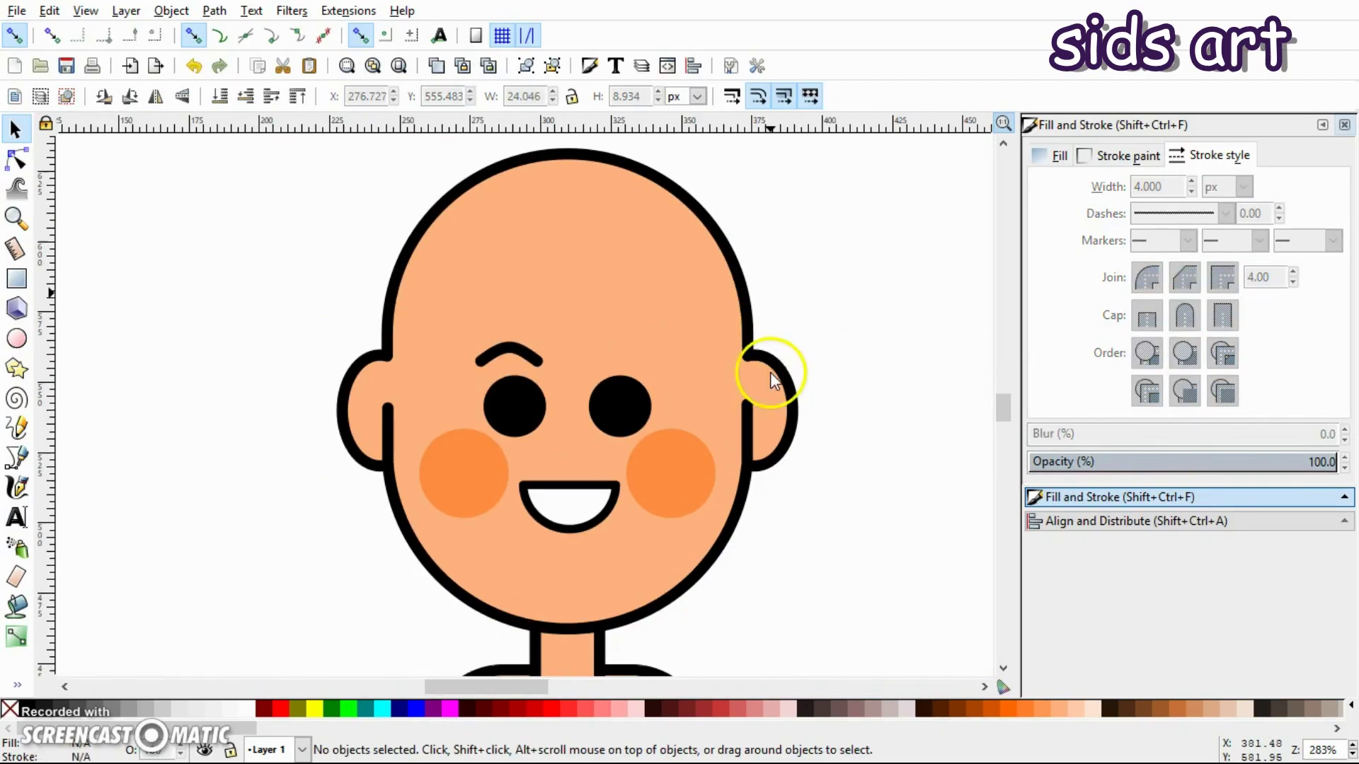
pyautogui.click(545, 418)
pyautogui.keyDown('shift'); pyautogui.click(511, 346); pyautogui.keyUp('shift')
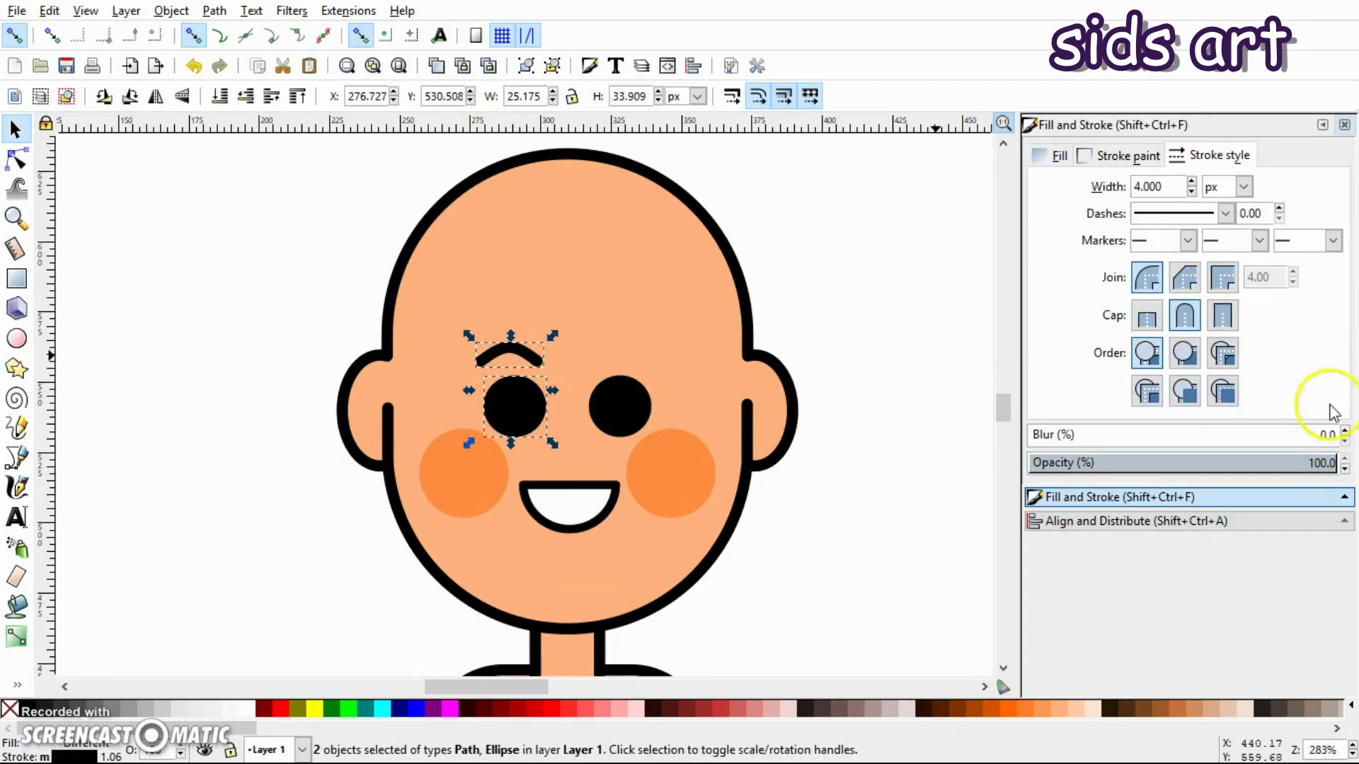
pyautogui.click(1192, 522)
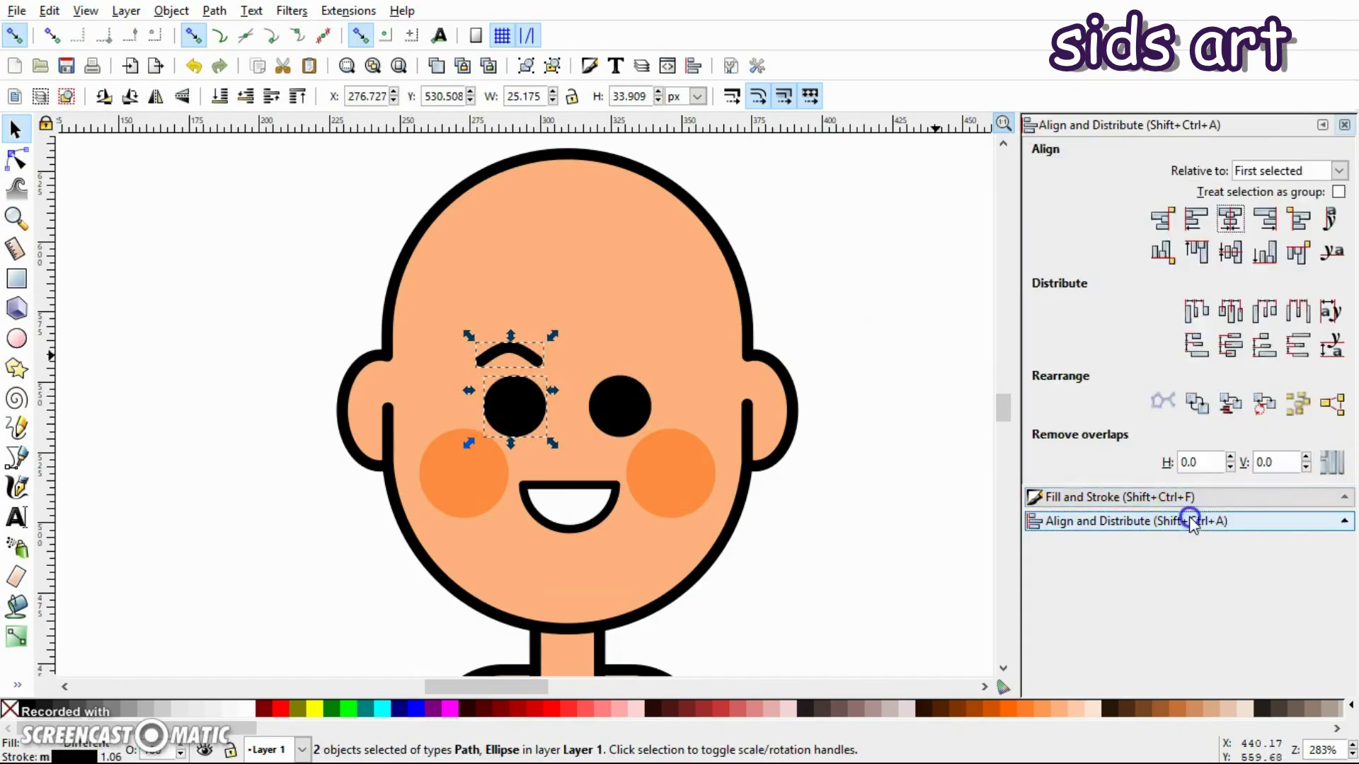
pyautogui.click(1230, 222)
pyautogui.click(828, 367)
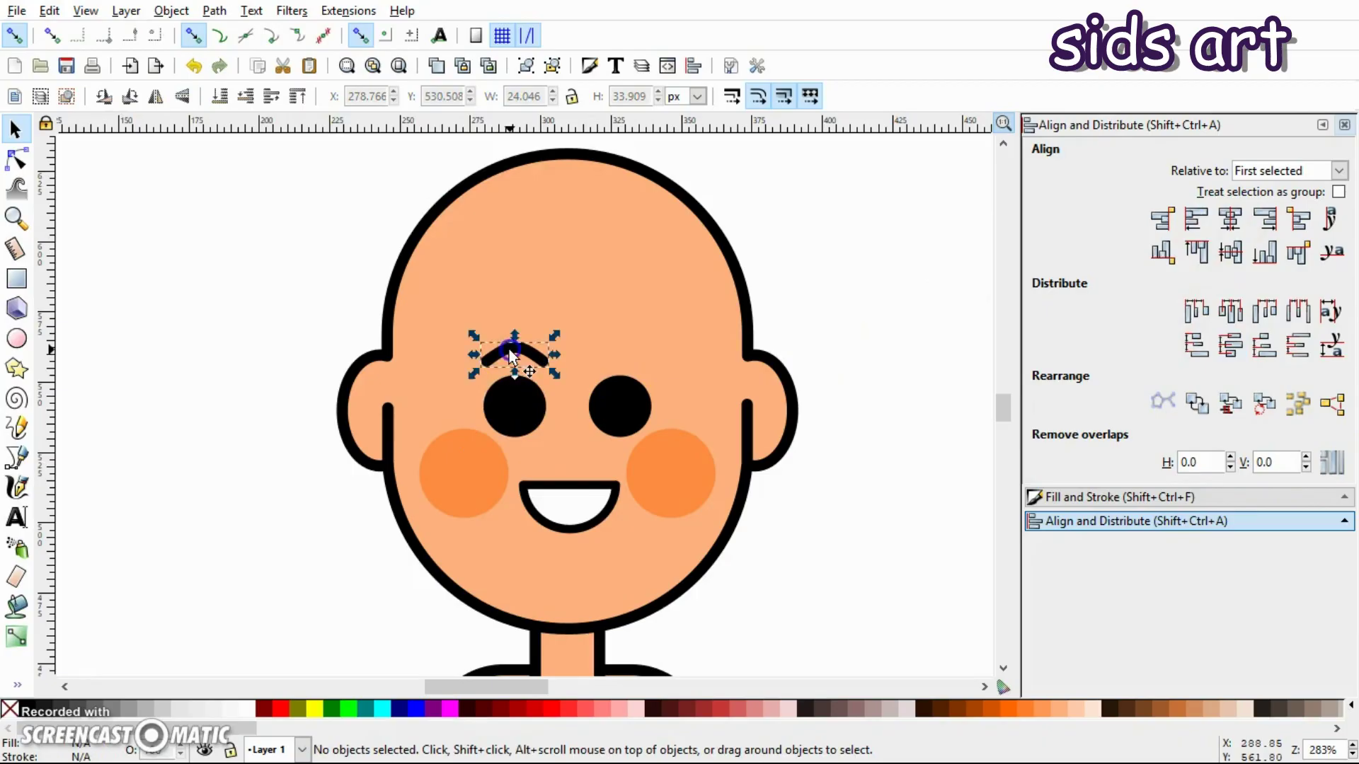
# - Duplicate the eyebrow and move the copy level with it above the right eye
pyautogui.click(509, 350)
pyautogui.hotkey('ctrl', 'd')
pyautogui.moveTo(509, 349); pyautogui.dragTo(613, 338)
# - Centre the copied eyebrow horizontally over the right eye, using the eye as the first selected reference
pyautogui.click(629, 386)
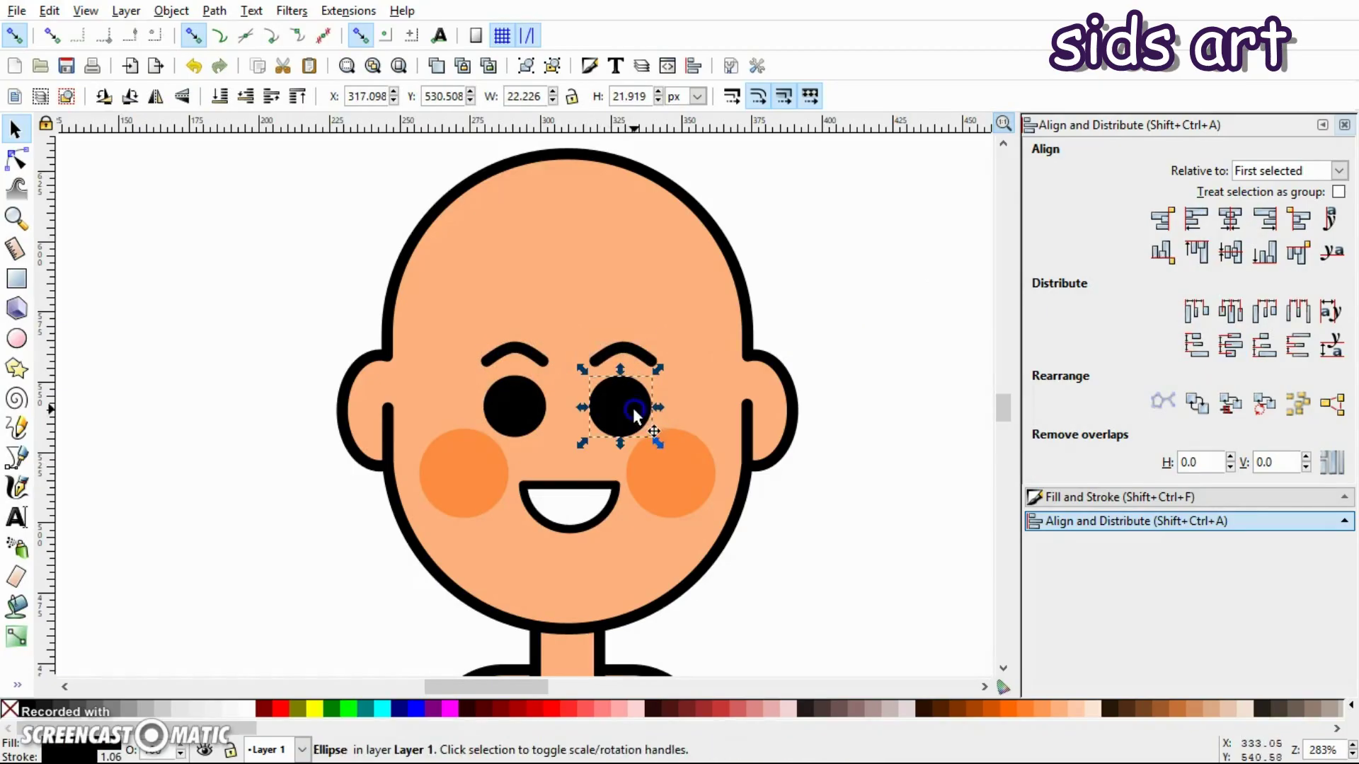
pyautogui.keyDown('shift'); pyautogui.click(636, 354); pyautogui.keyUp('shift')
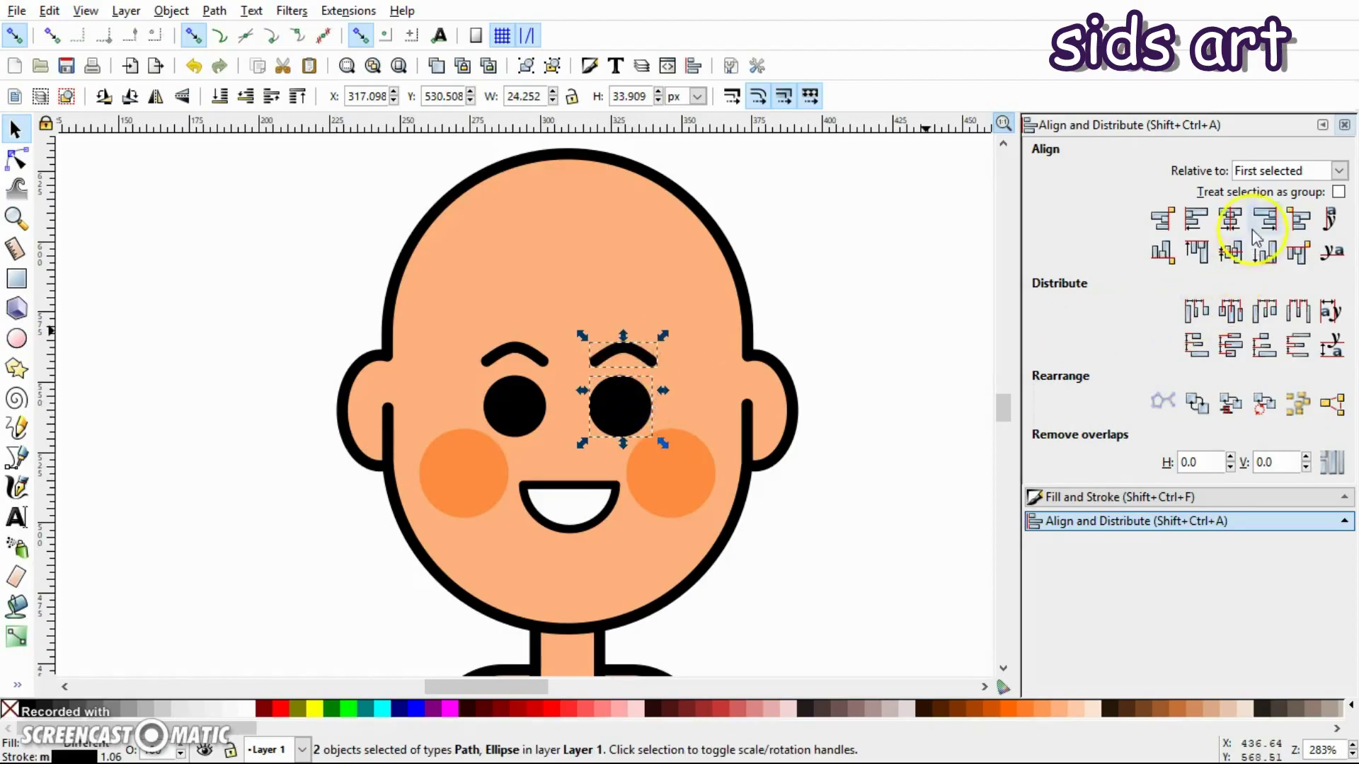
pyautogui.click(1230, 219)
pyautogui.click(907, 314)
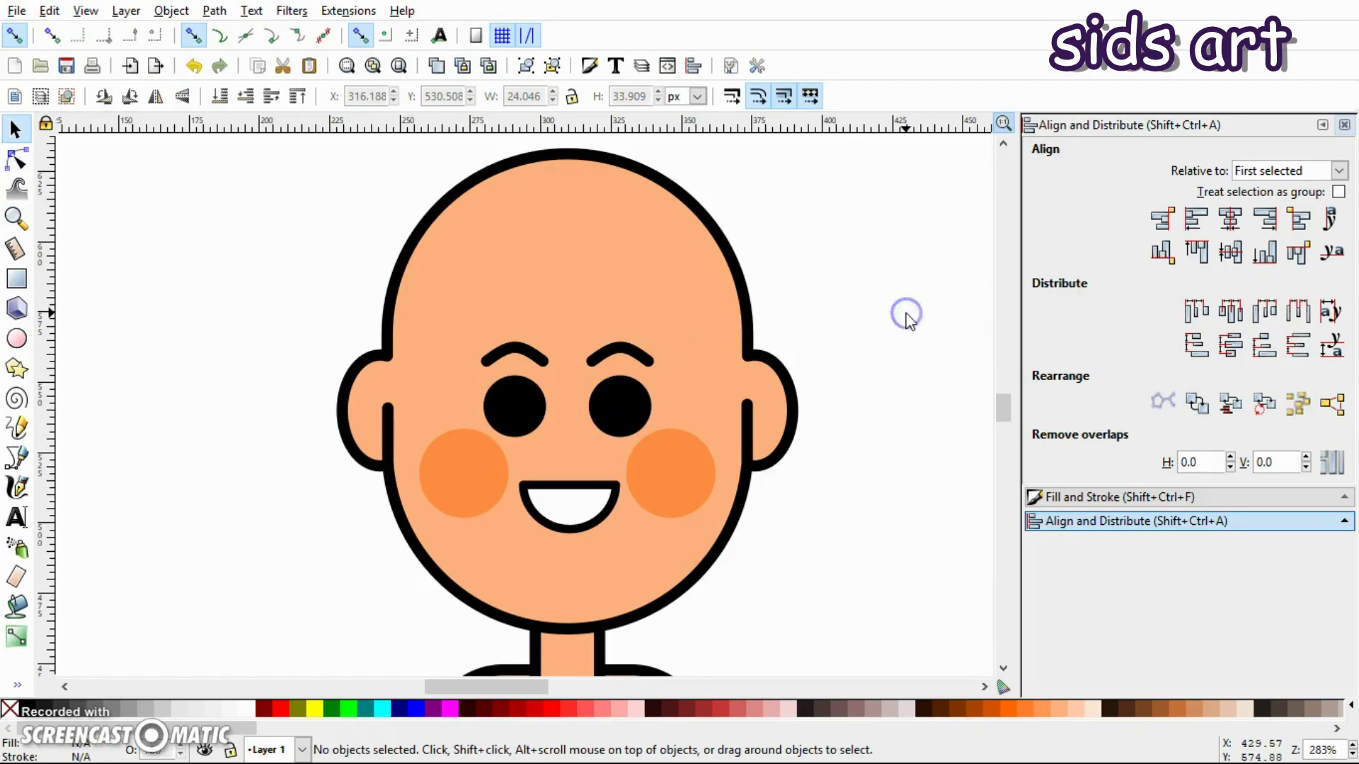
# - Move the neck rectangle straight up by about 8.5 px to shorten the visible neck
pyautogui.scroll(-5, 888, 382)
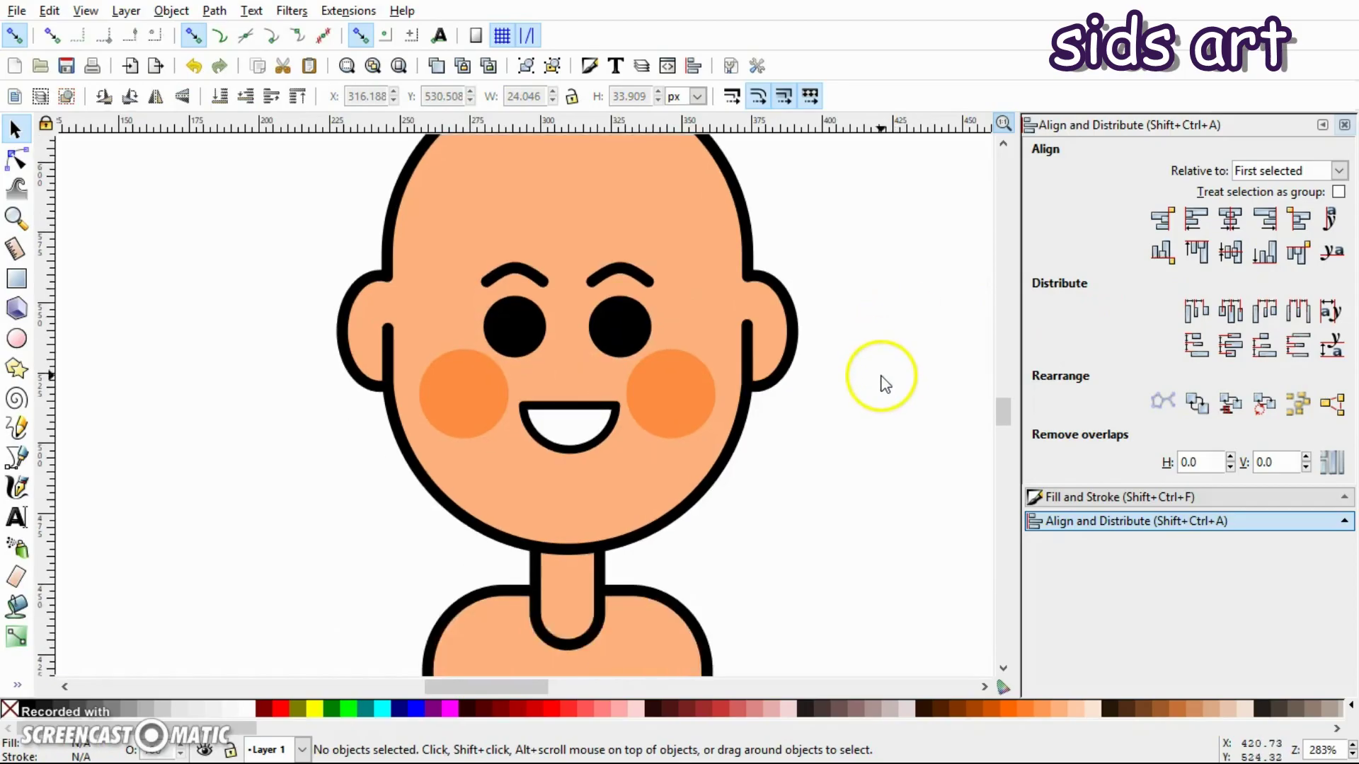
pyautogui.scroll(1, 889, 382)
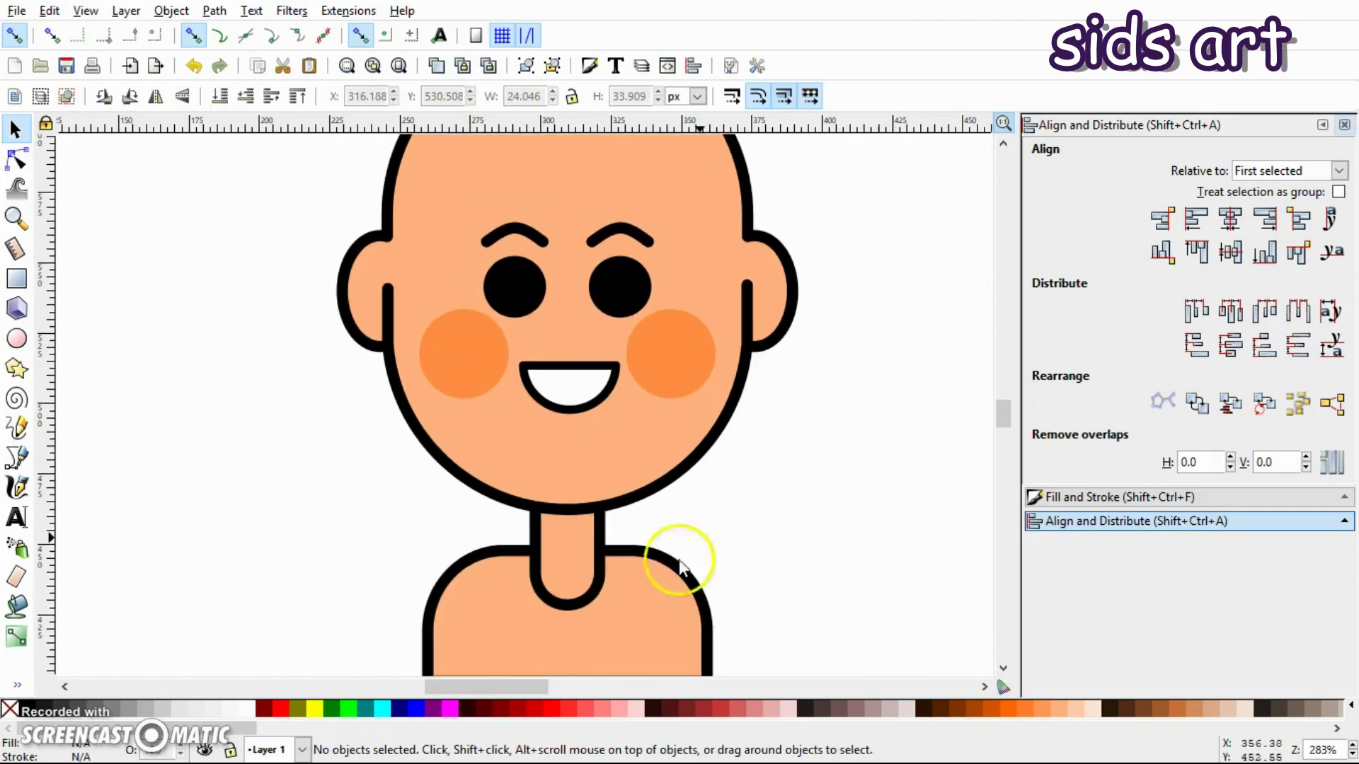
pyautogui.click(565, 580)
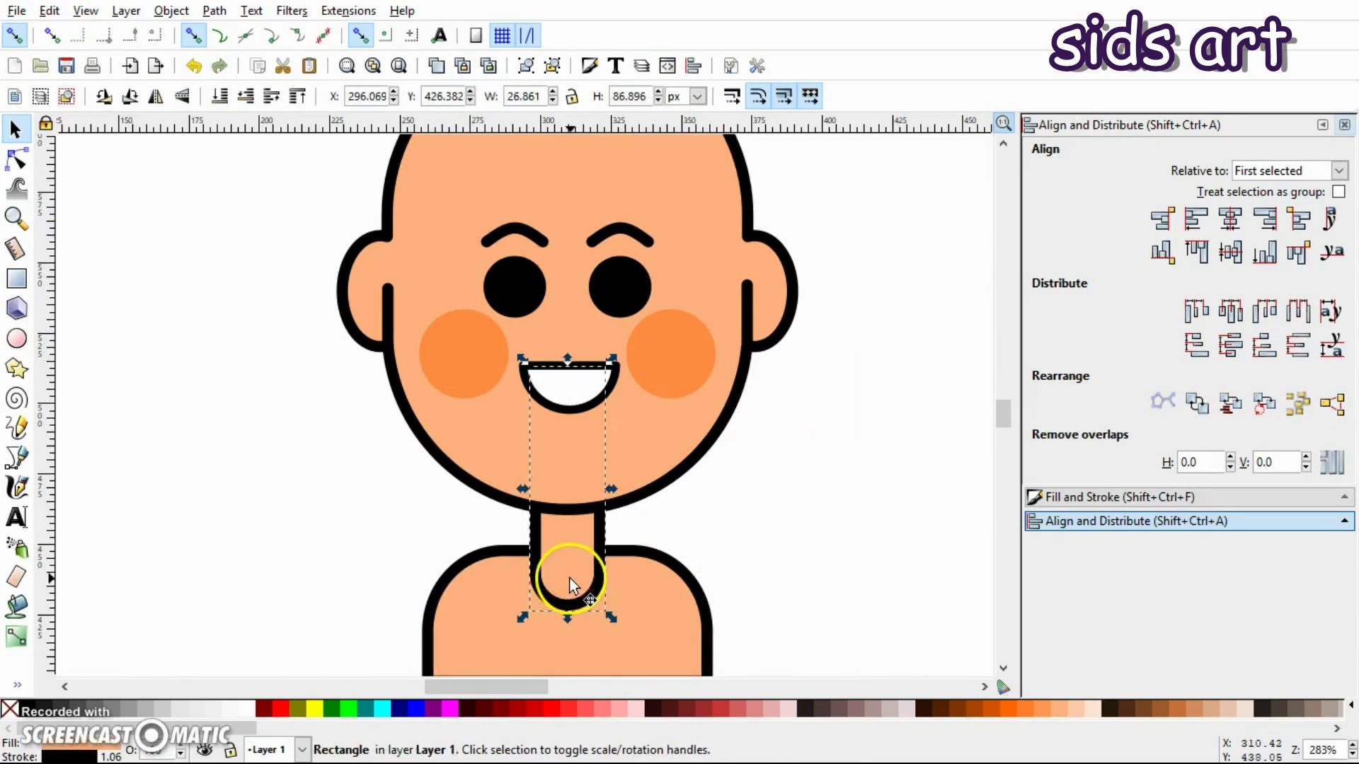
pyautogui.keyDown('ctrl'); pyautogui.click(572, 579); pyautogui.keyUp('ctrl')
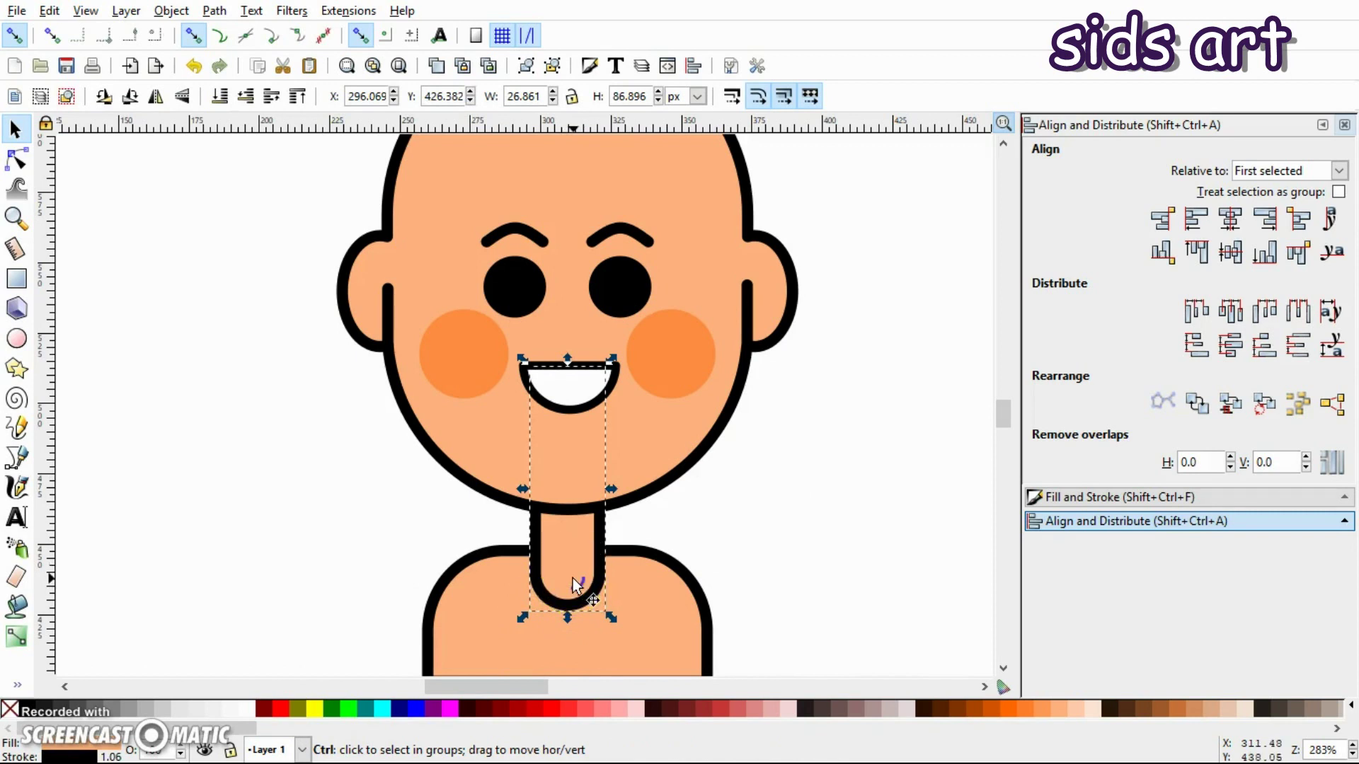
pyautogui.moveTo(573, 578); pyautogui.dragTo(566, 550)
# - Move the shoulders shape straight up by about 8.5 px to match the raised neck
pyautogui.scroll(-1, 752, 556)
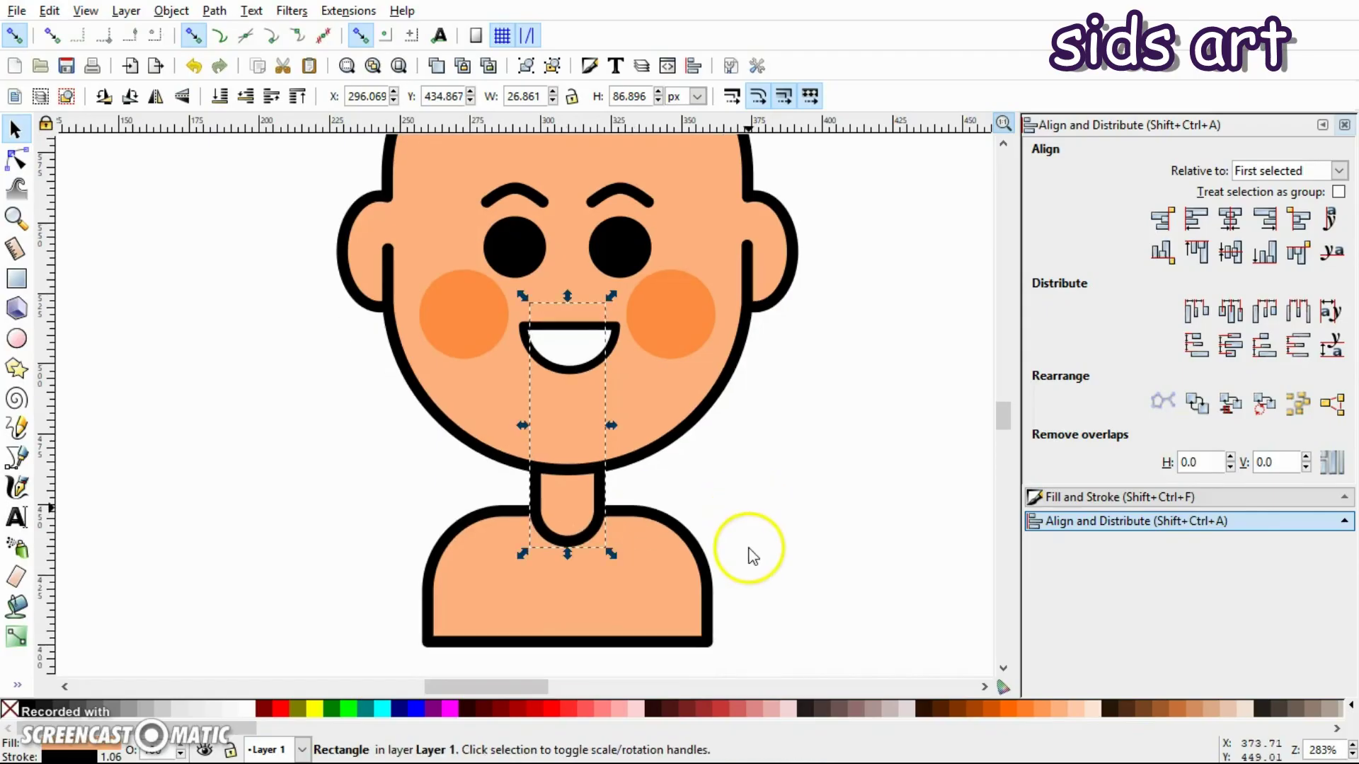
pyautogui.click(629, 585)
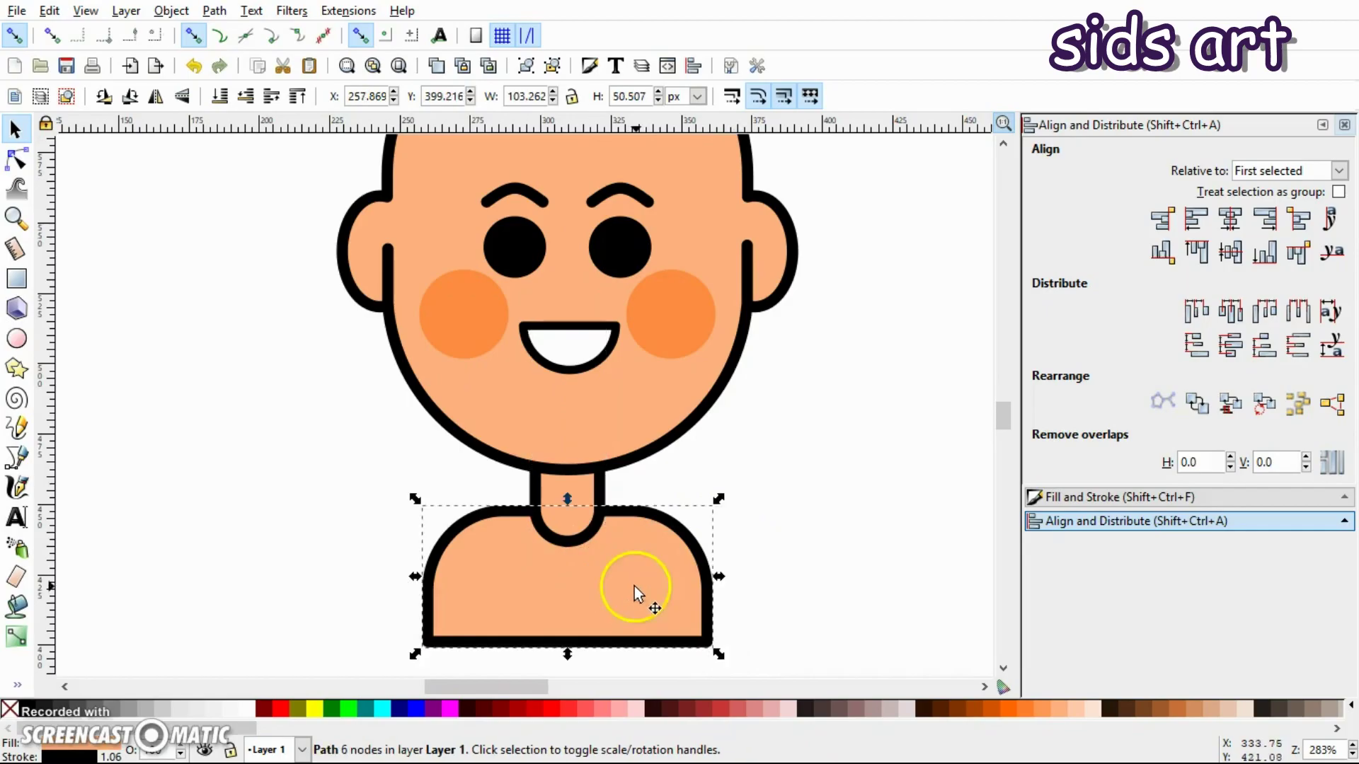
pyautogui.moveTo(631, 613); pyautogui.dragTo(629, 589)
pyautogui.click(776, 533)
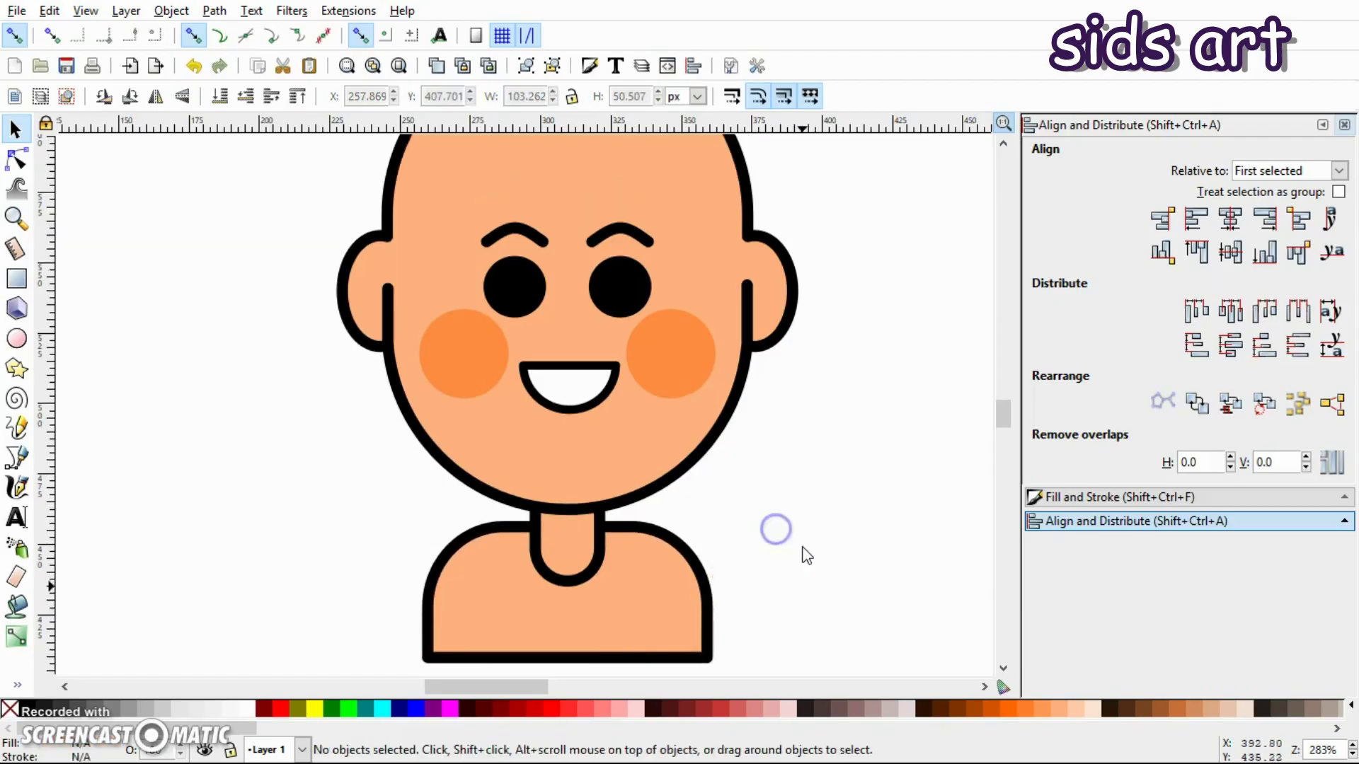
pyautogui.press('-')
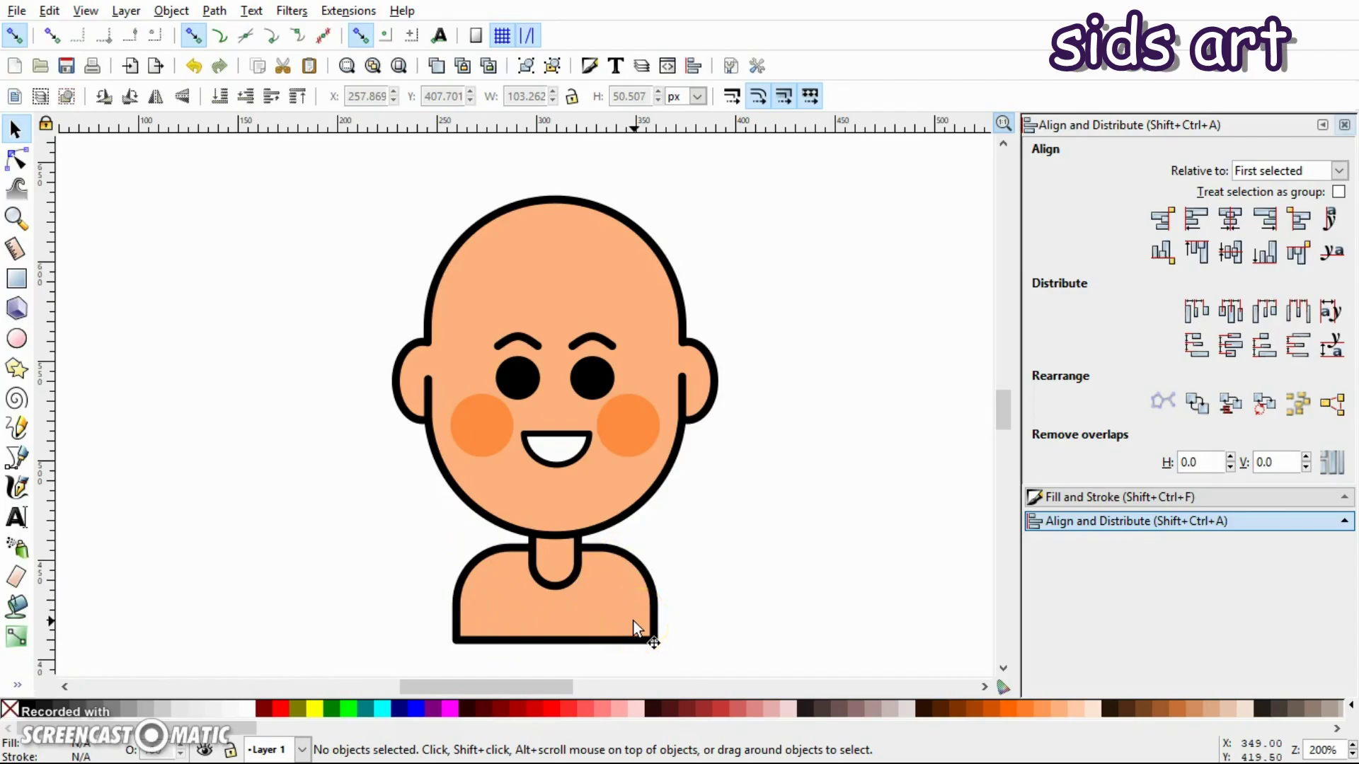
pyautogui.press('+')
pyautogui.scroll(-5, 576, 536)
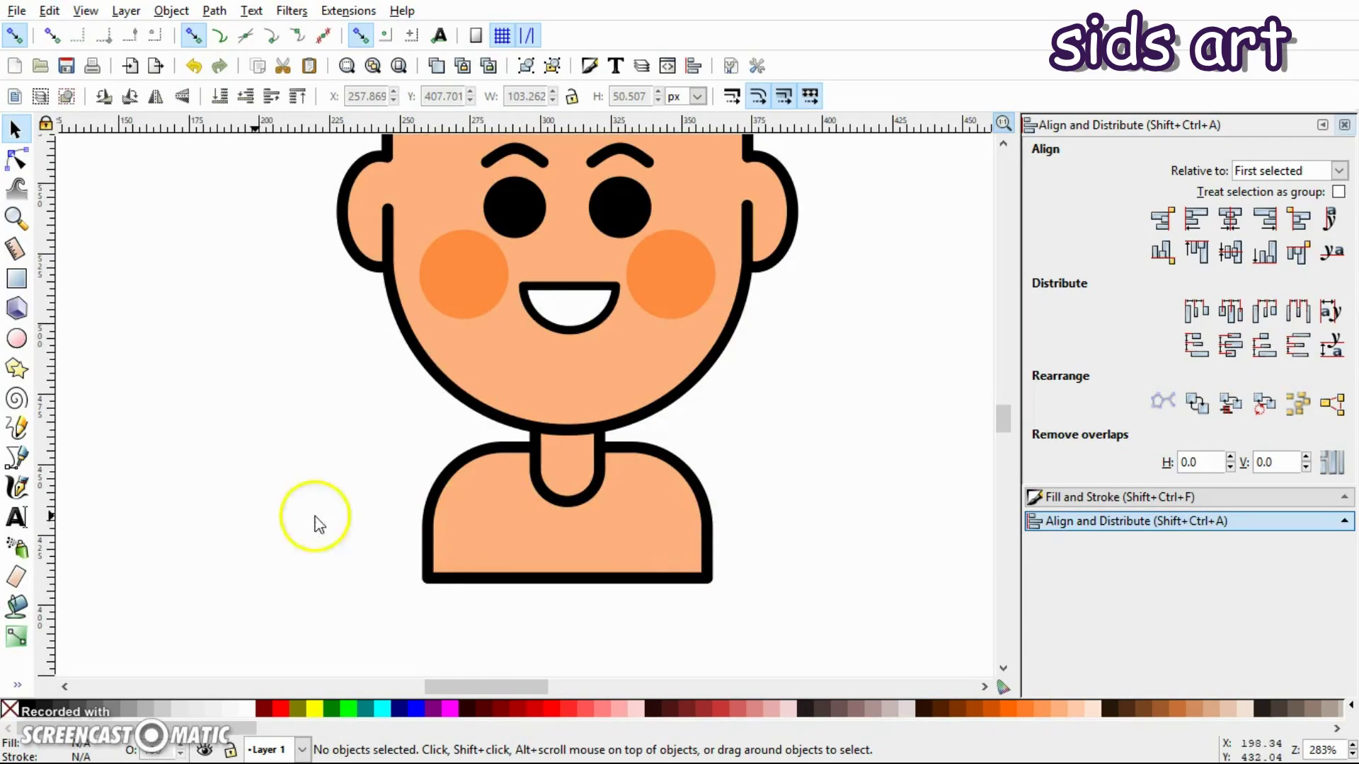
pyautogui.click(16, 458)
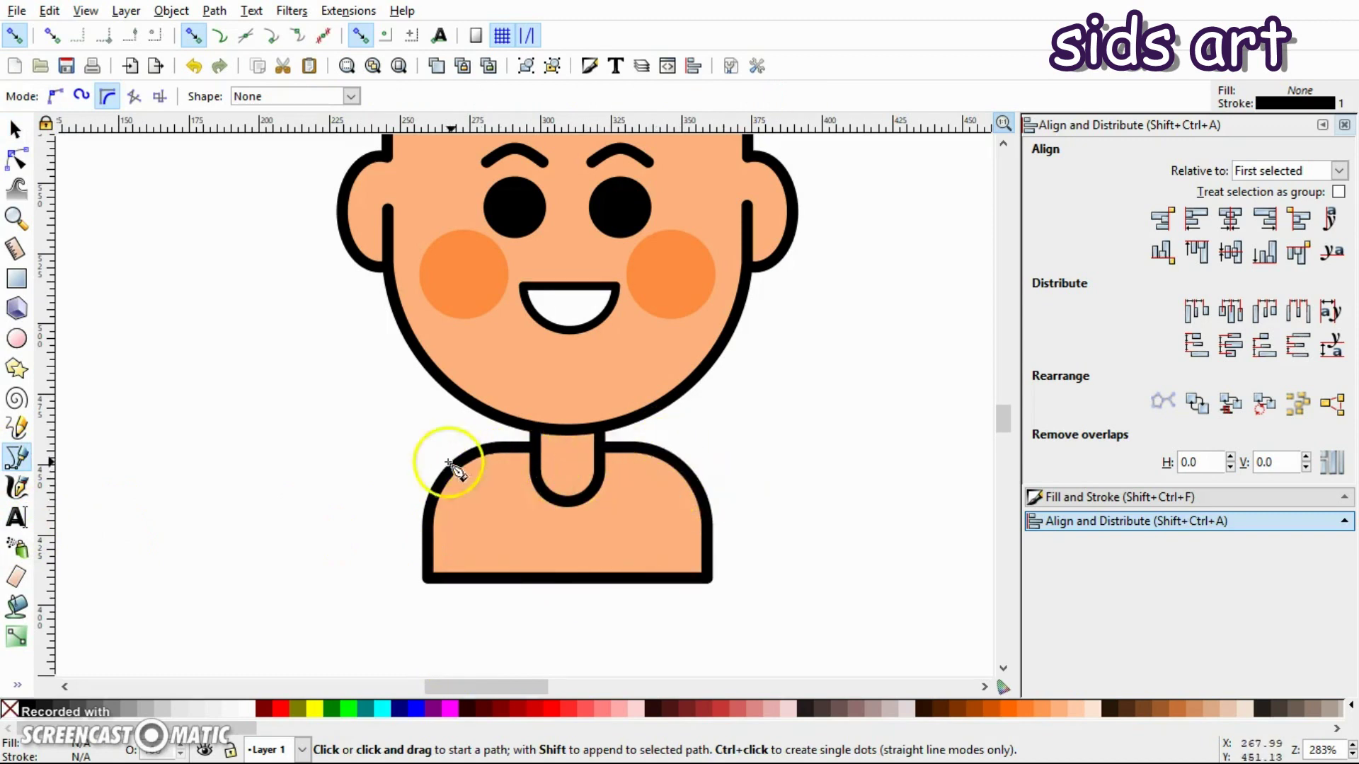
pyautogui.scroll(3, 448, 460)
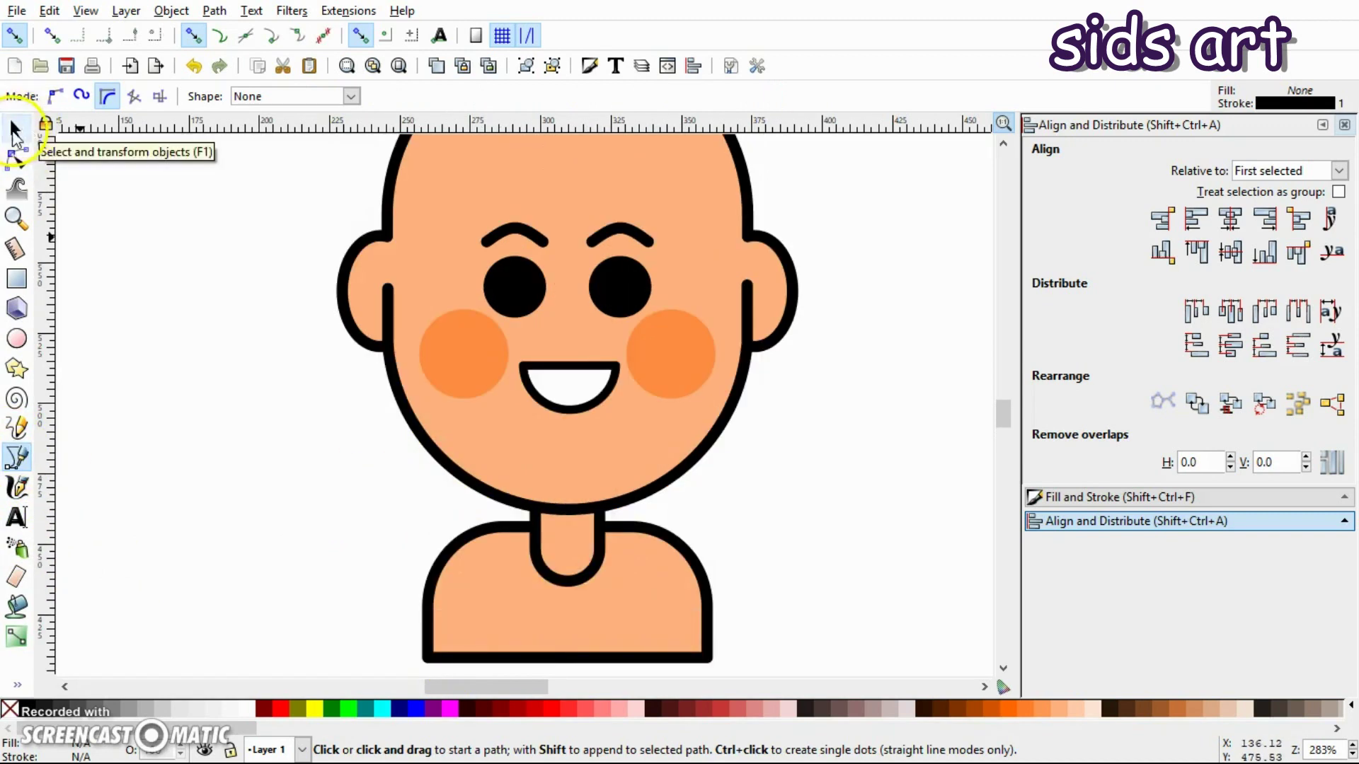
# - Ungroup the two darker orange cheek circles
pyautogui.click(15, 129)
pyautogui.click(467, 375)
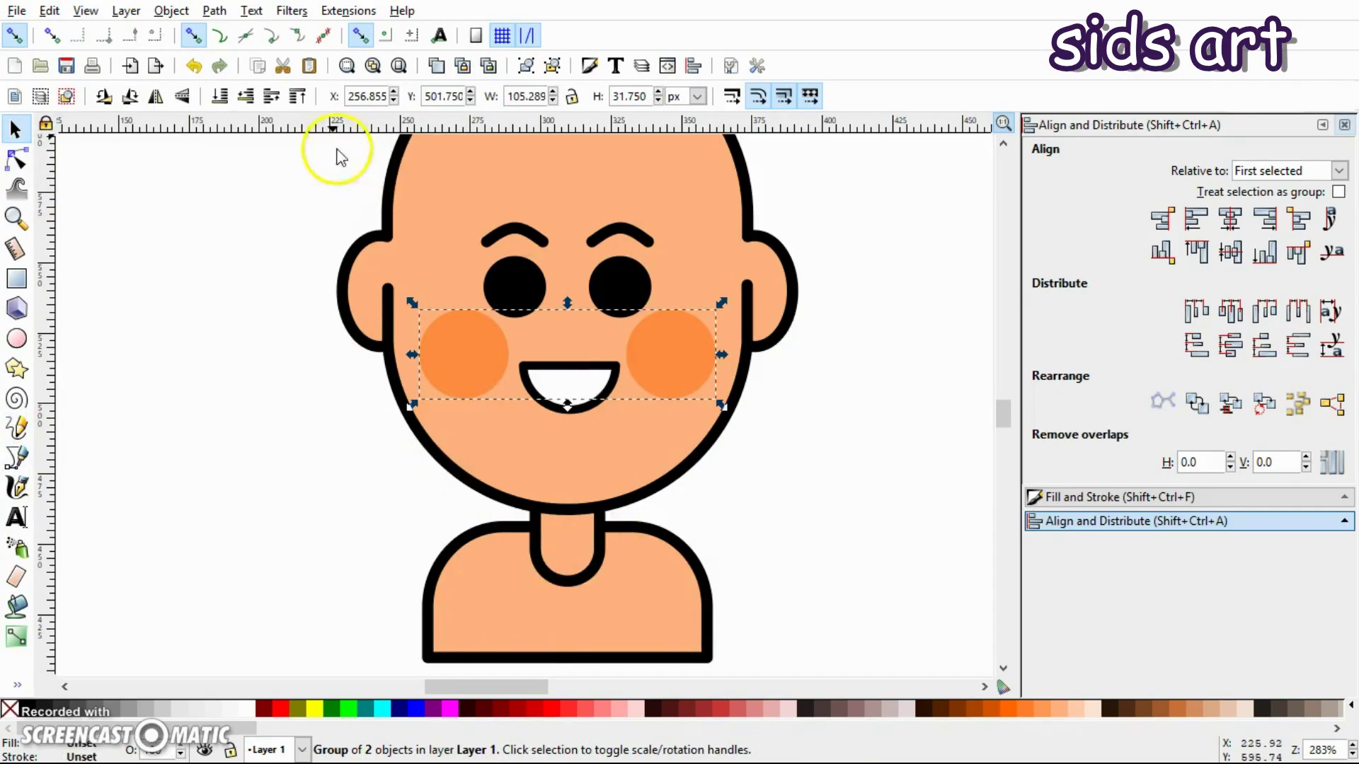
pyautogui.click(171, 10)
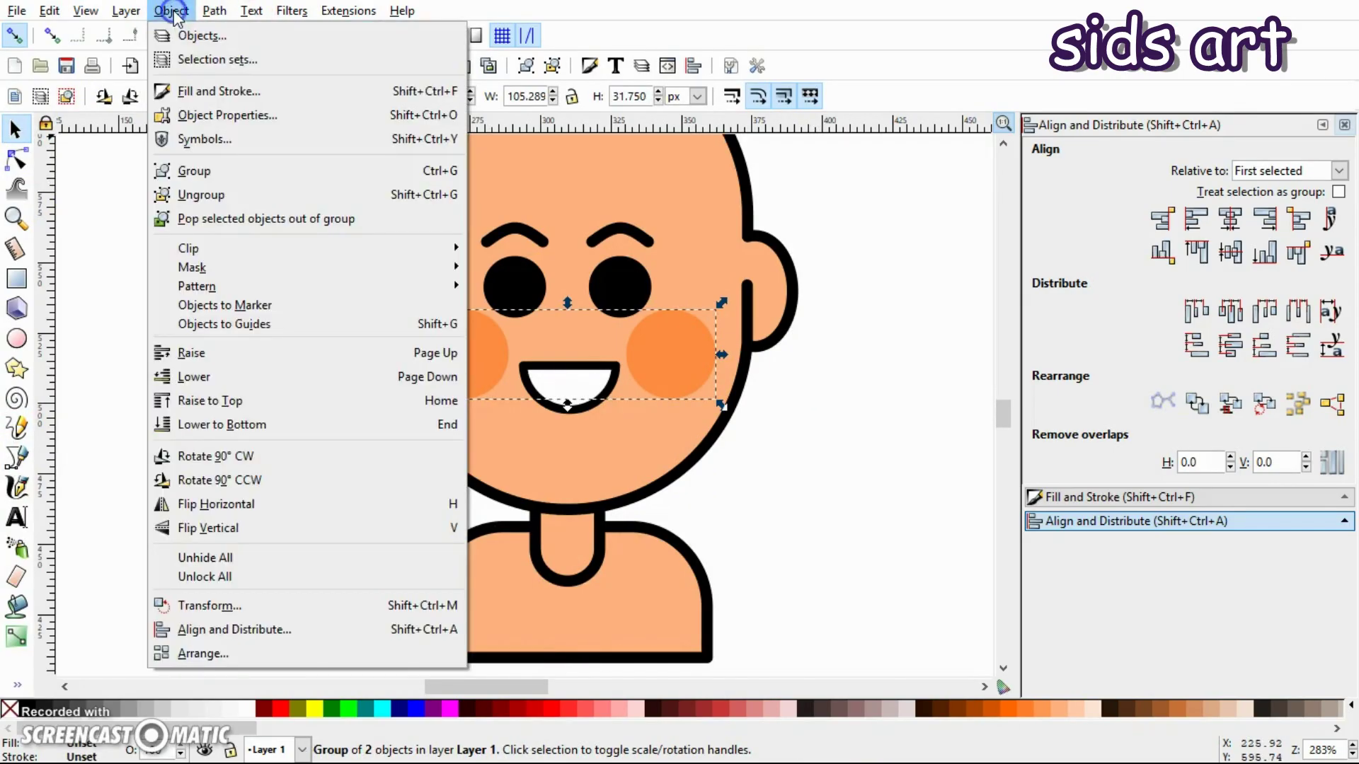
pyautogui.click(195, 194)
pyautogui.click(203, 344)
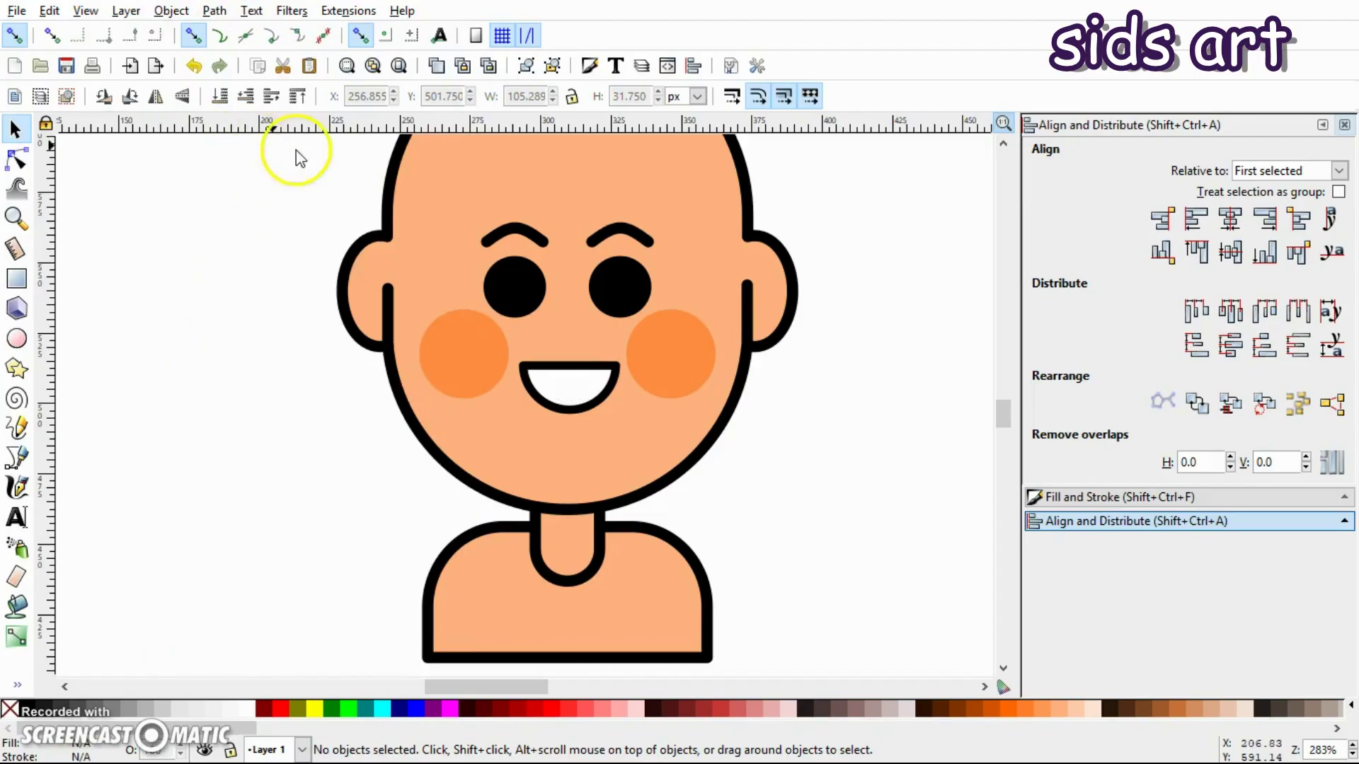
# - Enable snapping to object centres and place a vertical guide through the centre of each cheek circle
pyautogui.click(399, 37)
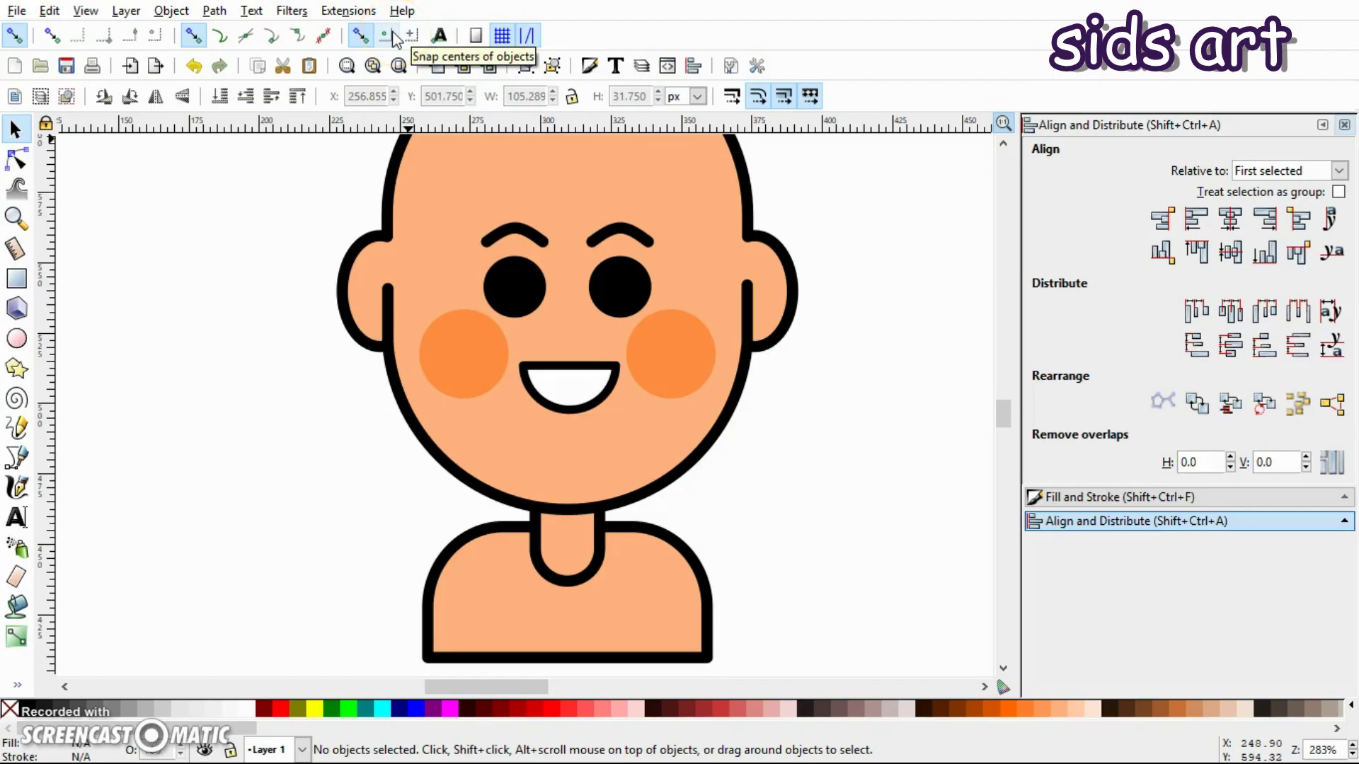
pyautogui.click(386, 35)
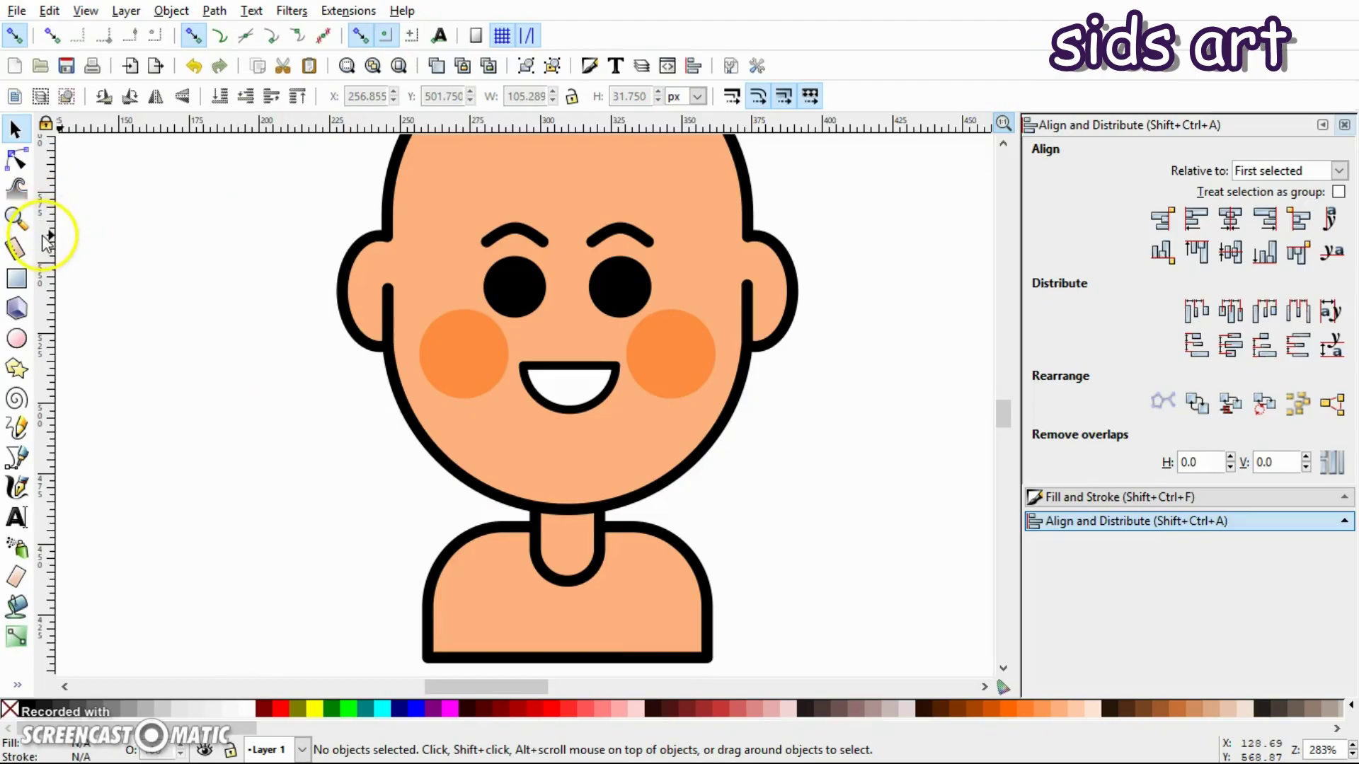
pyautogui.moveTo(46, 239); pyautogui.dragTo(464, 359)
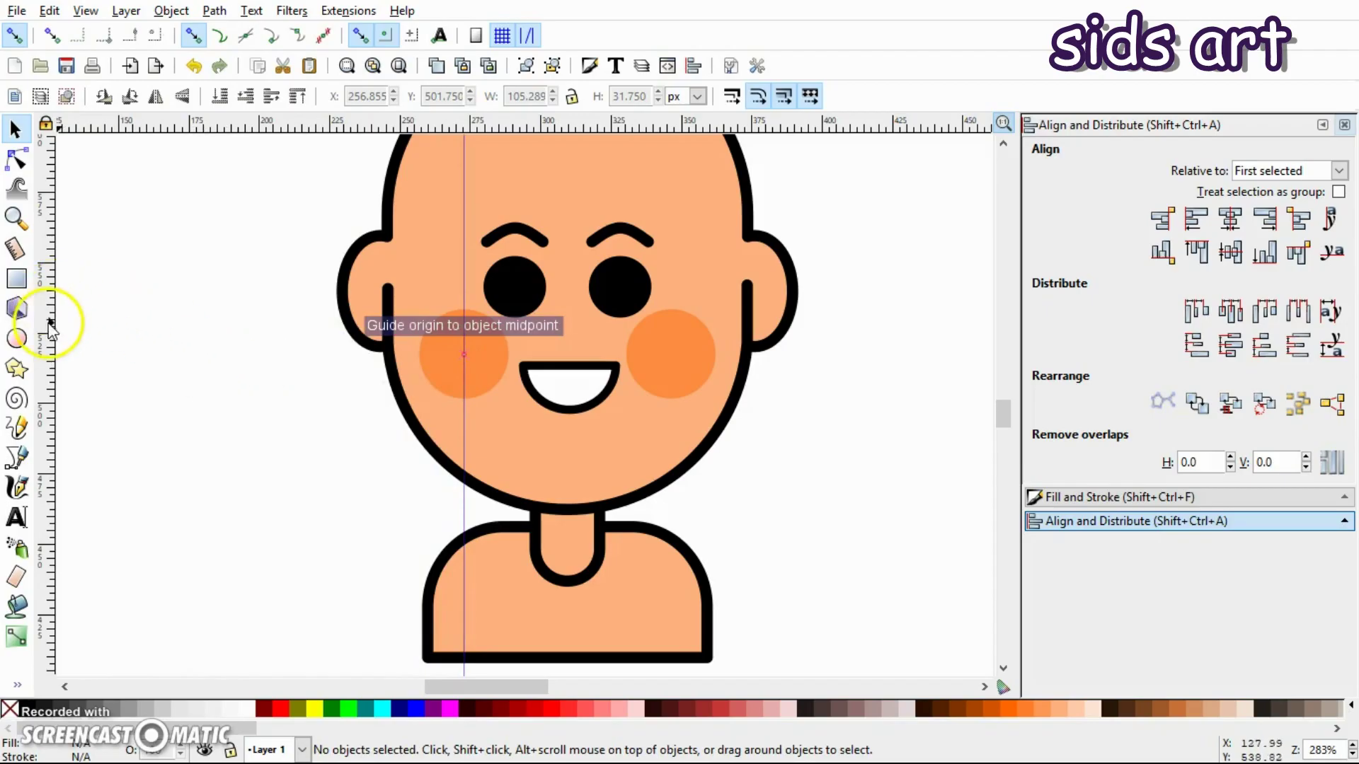
pyautogui.moveTo(49, 324); pyautogui.dragTo(672, 361)
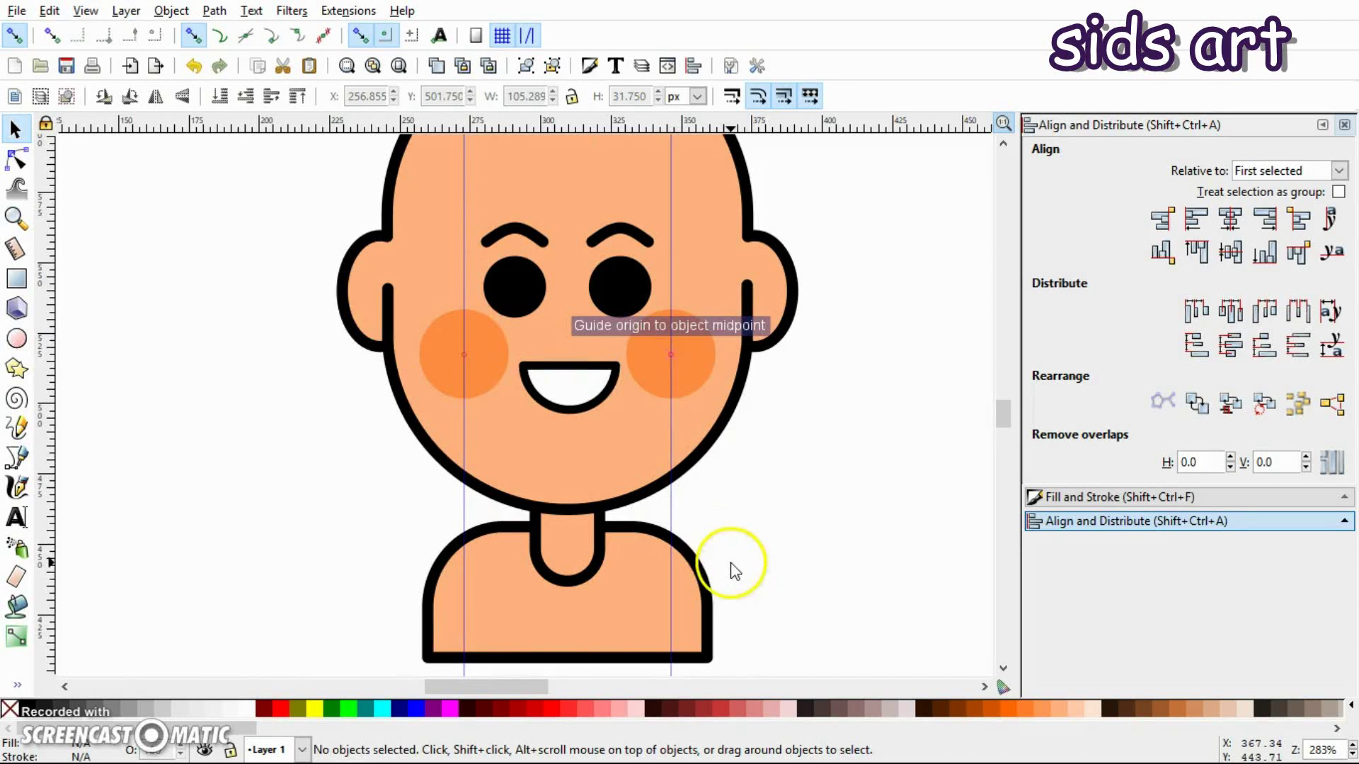
# - Draw a straight vertical line about 42 px long on the left guide, from the shoulder outline's upper curve to its bottom edge
pyautogui.scroll(-3, 729, 566)
pyautogui.press('+')
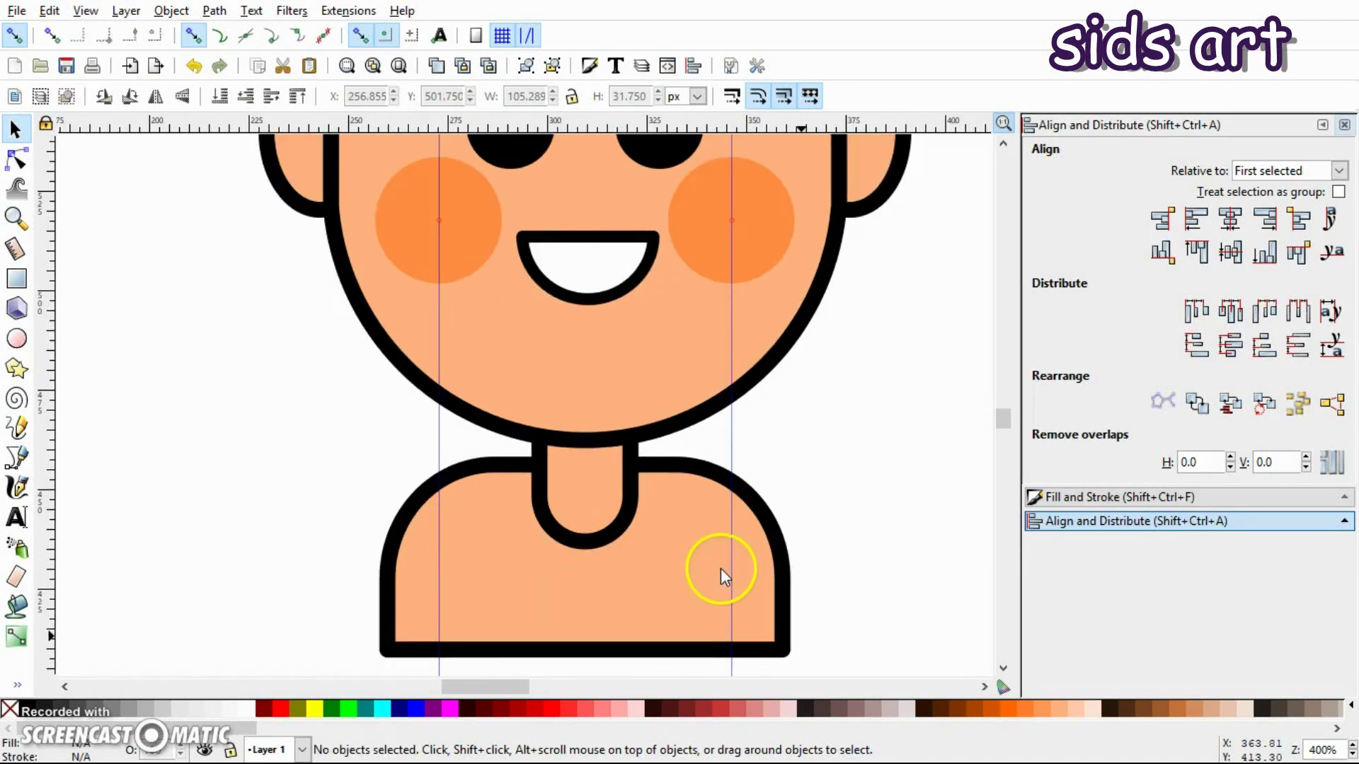
pyautogui.scroll(-4, 630, 503)
pyautogui.click(19, 460)
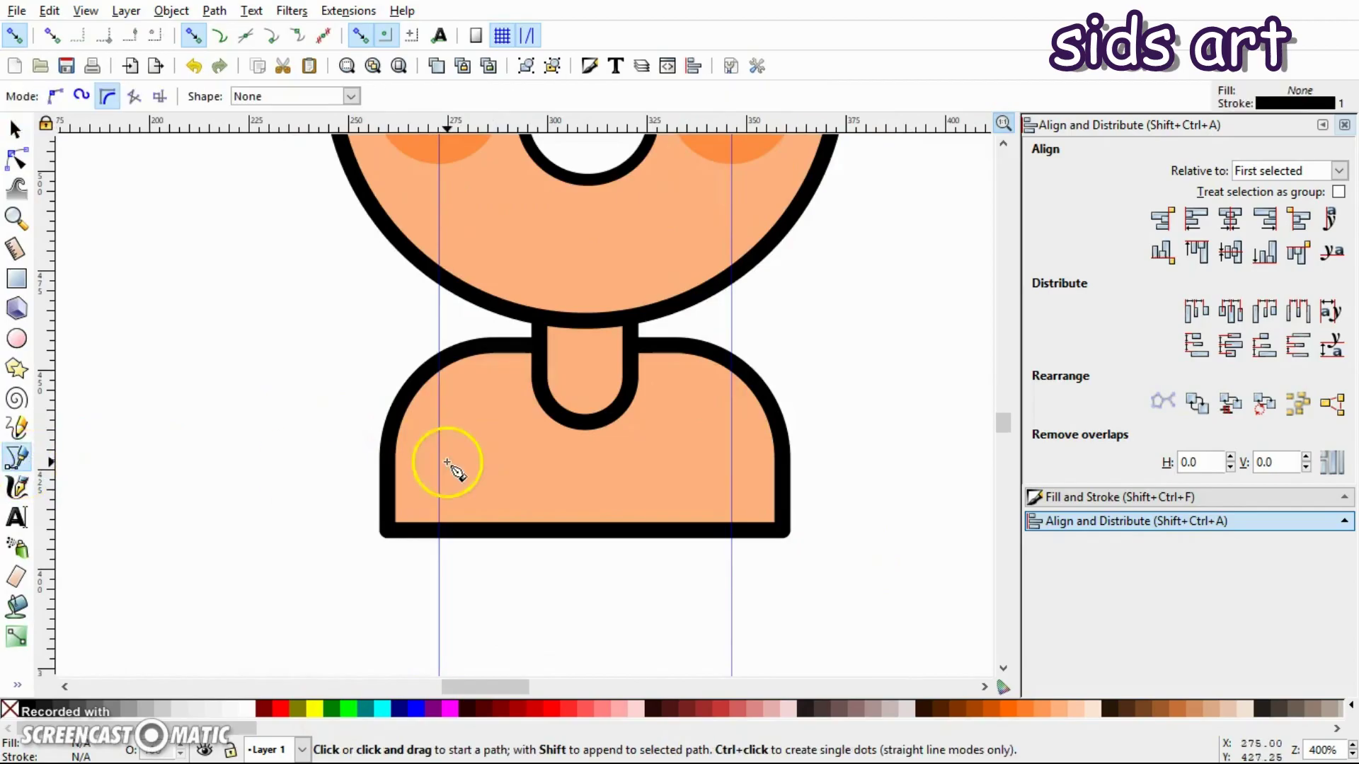
pyautogui.click(439, 363)
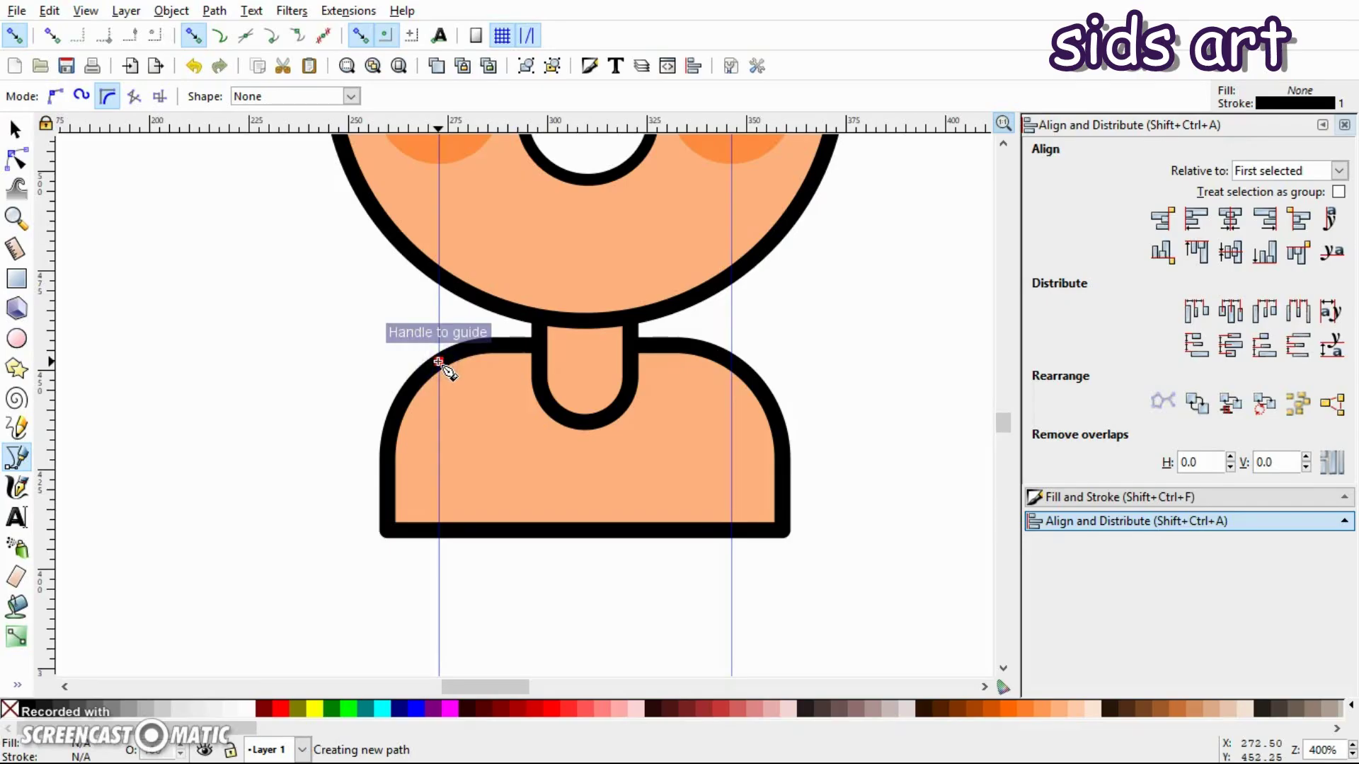
pyautogui.click(440, 363)
pyautogui.click(439, 530)
pyautogui.press('Return')
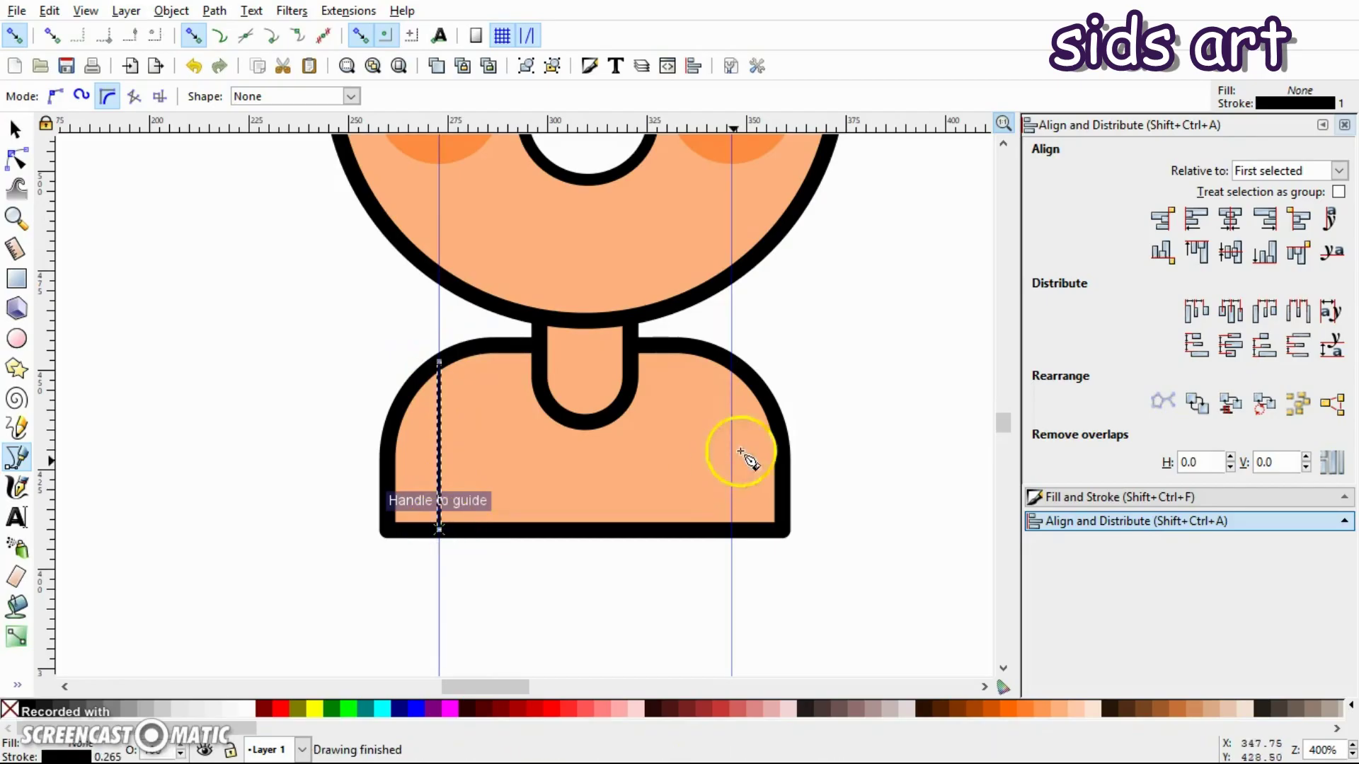
# - Draw a matching vertical line about 42 px long on the right guide, from the shoulder curve to the bottom edge
pyautogui.click(732, 364)
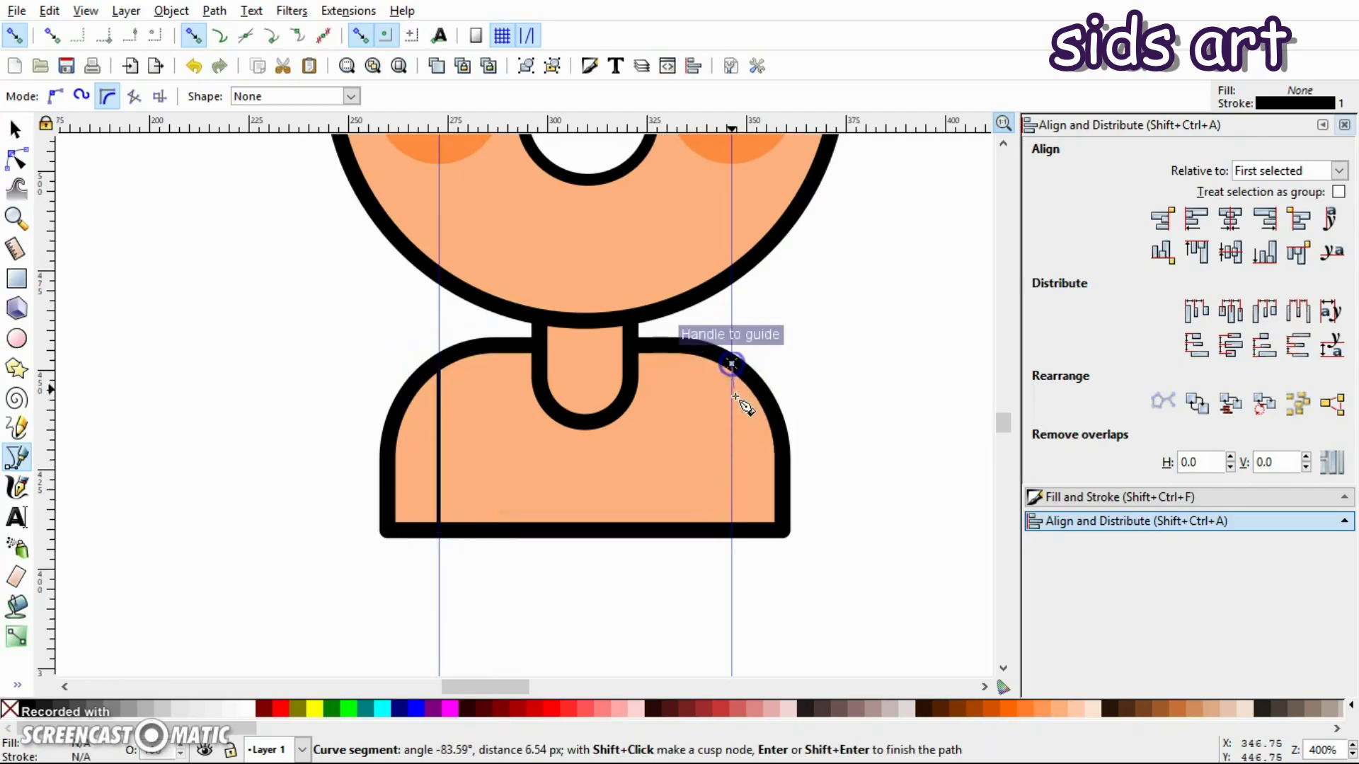
pyautogui.click(736, 531)
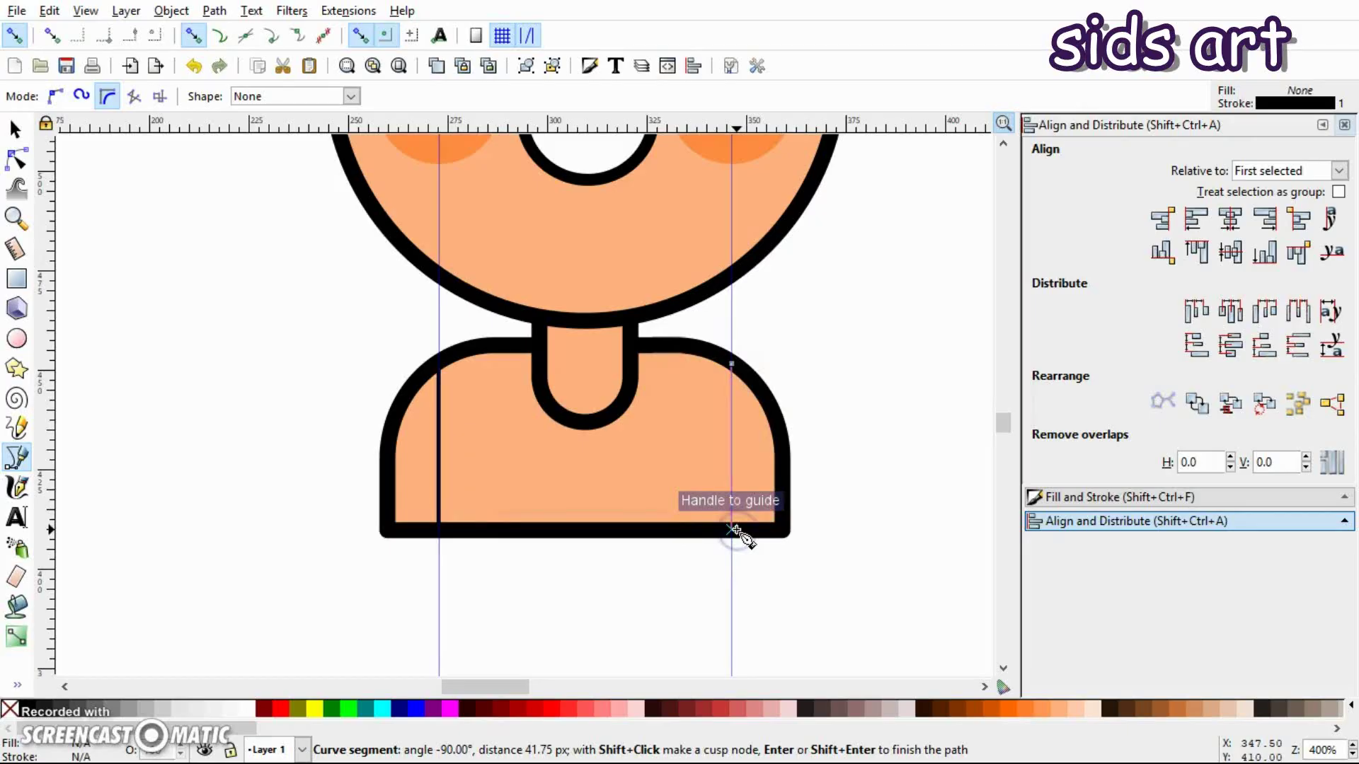
pyautogui.press('Return')
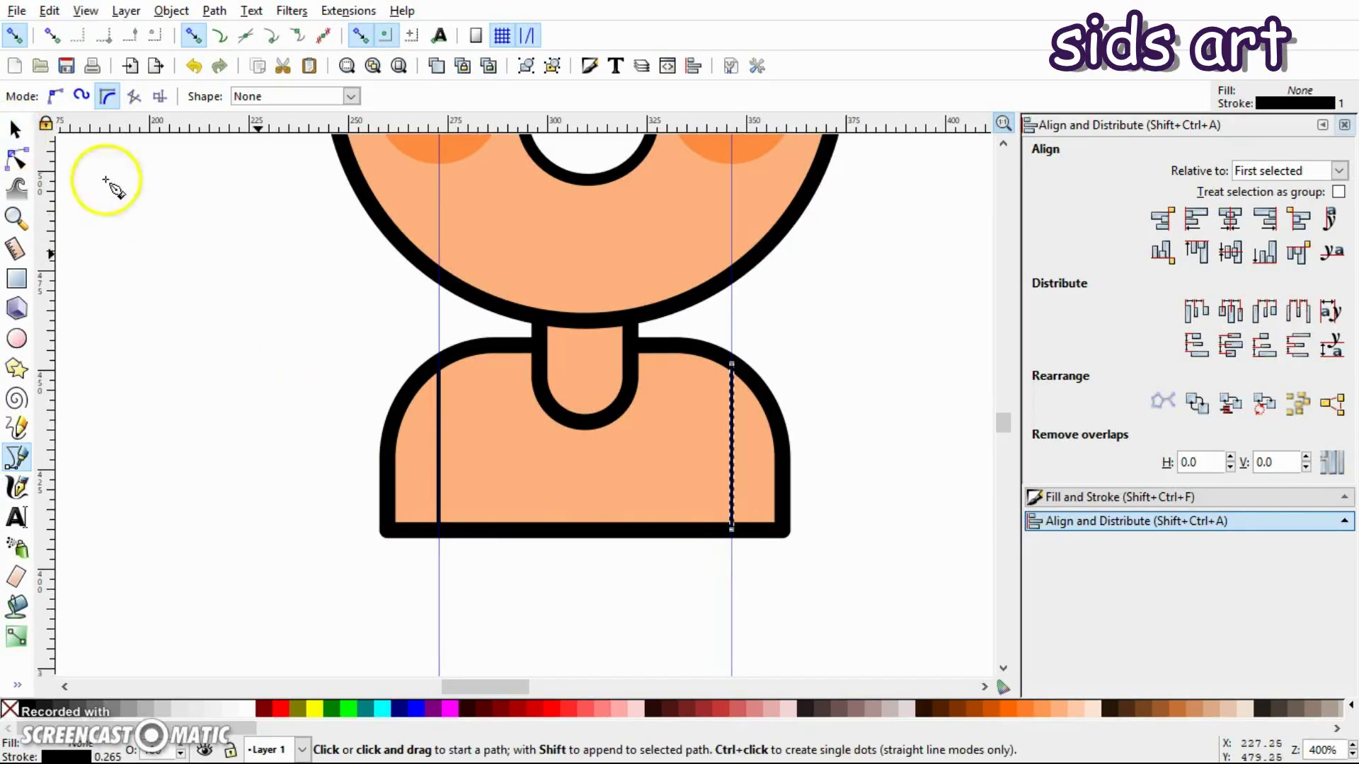
# - Set the right arm line's stroke width to 3 px and deselect it
pyautogui.press('s')
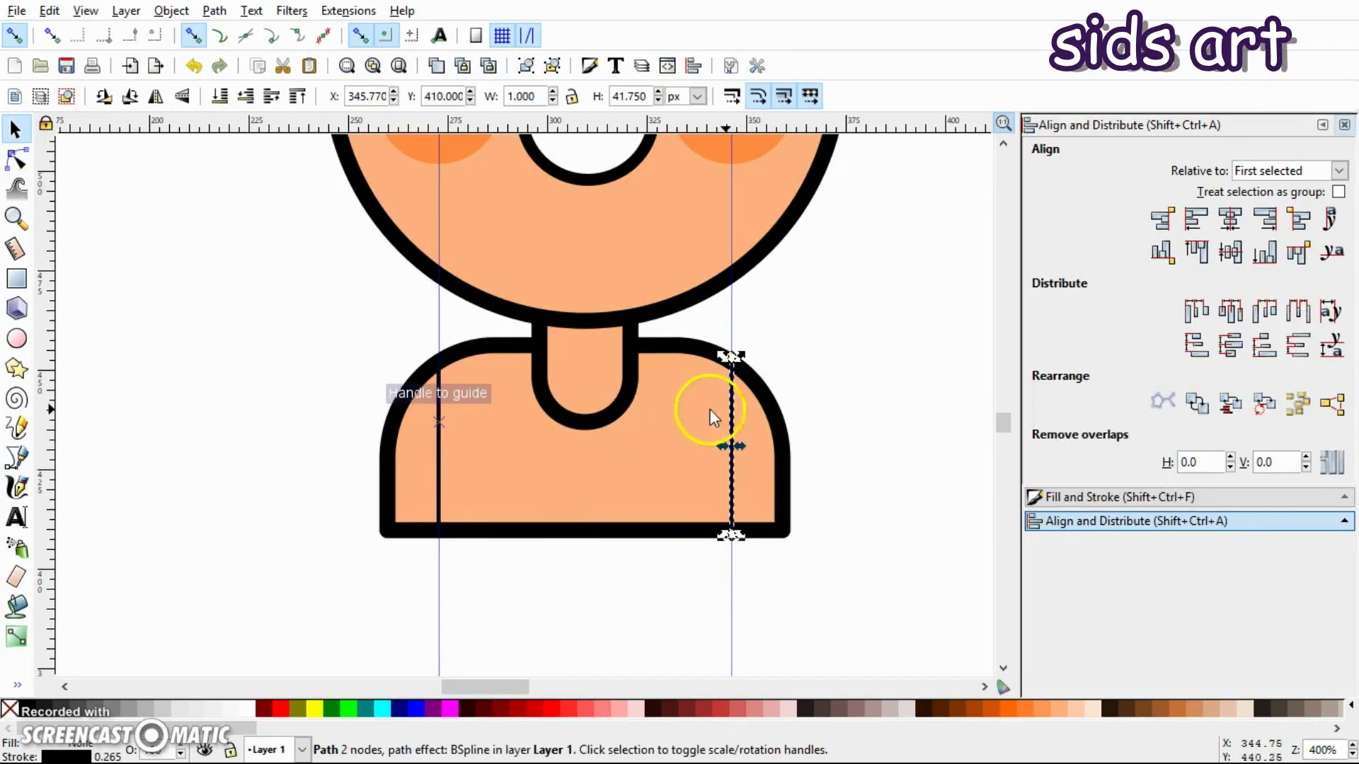
pyautogui.click(1104, 522)
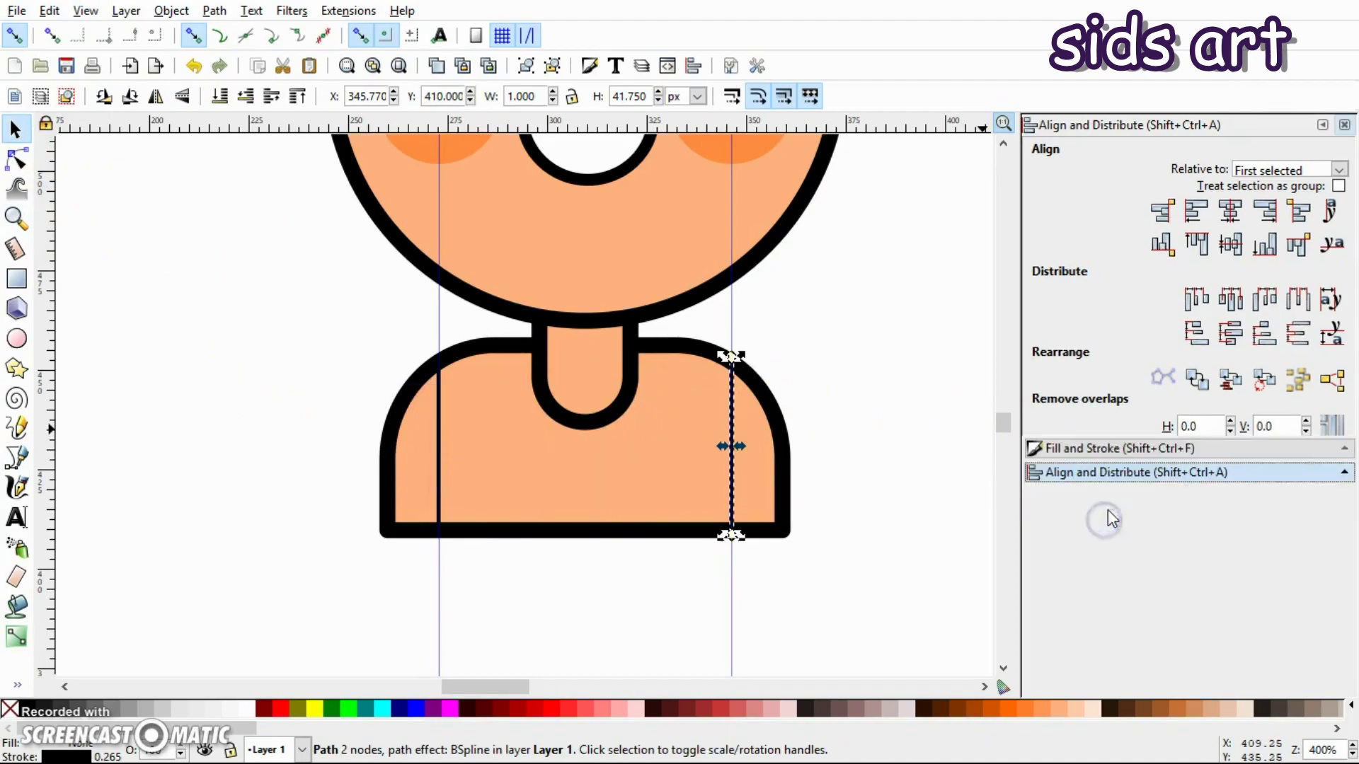
pyautogui.click(1037, 448)
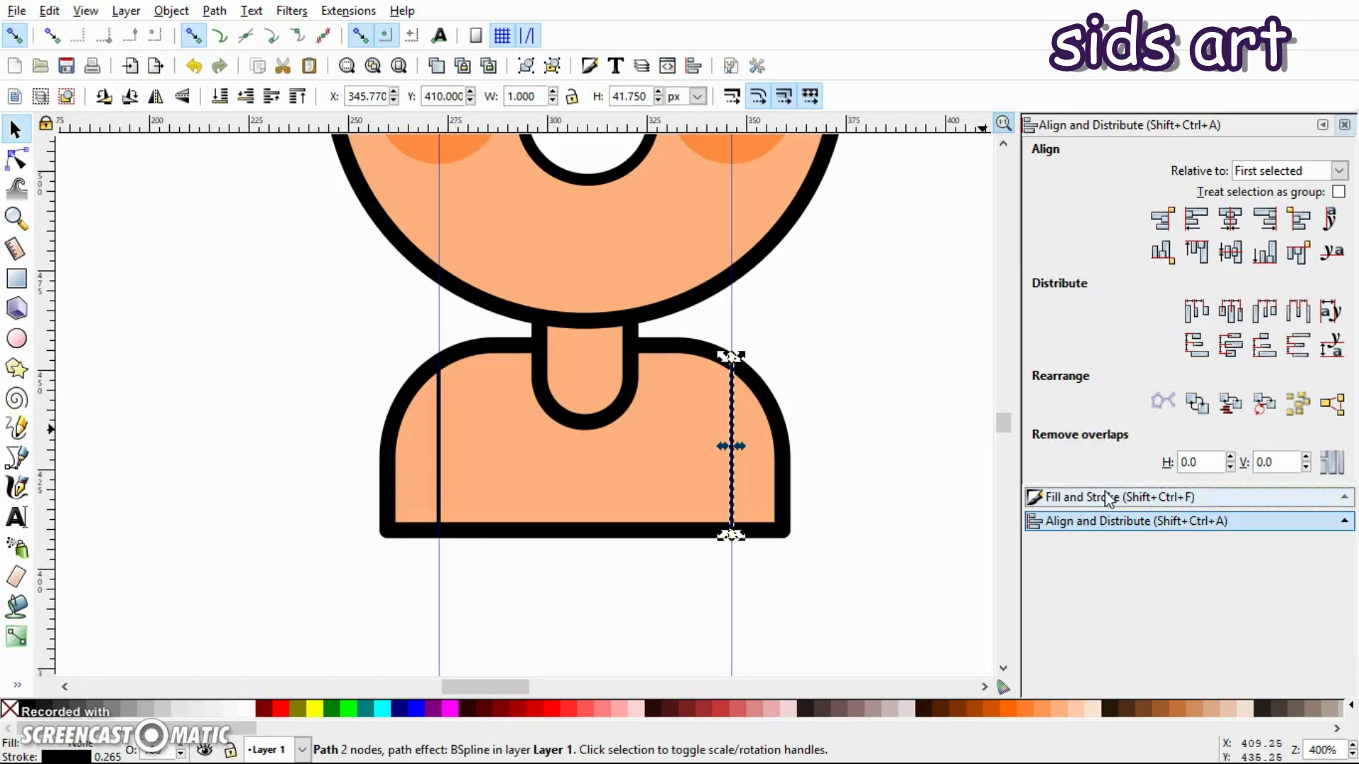
pyautogui.click(1108, 499)
pyautogui.doubleClick(1157, 181)
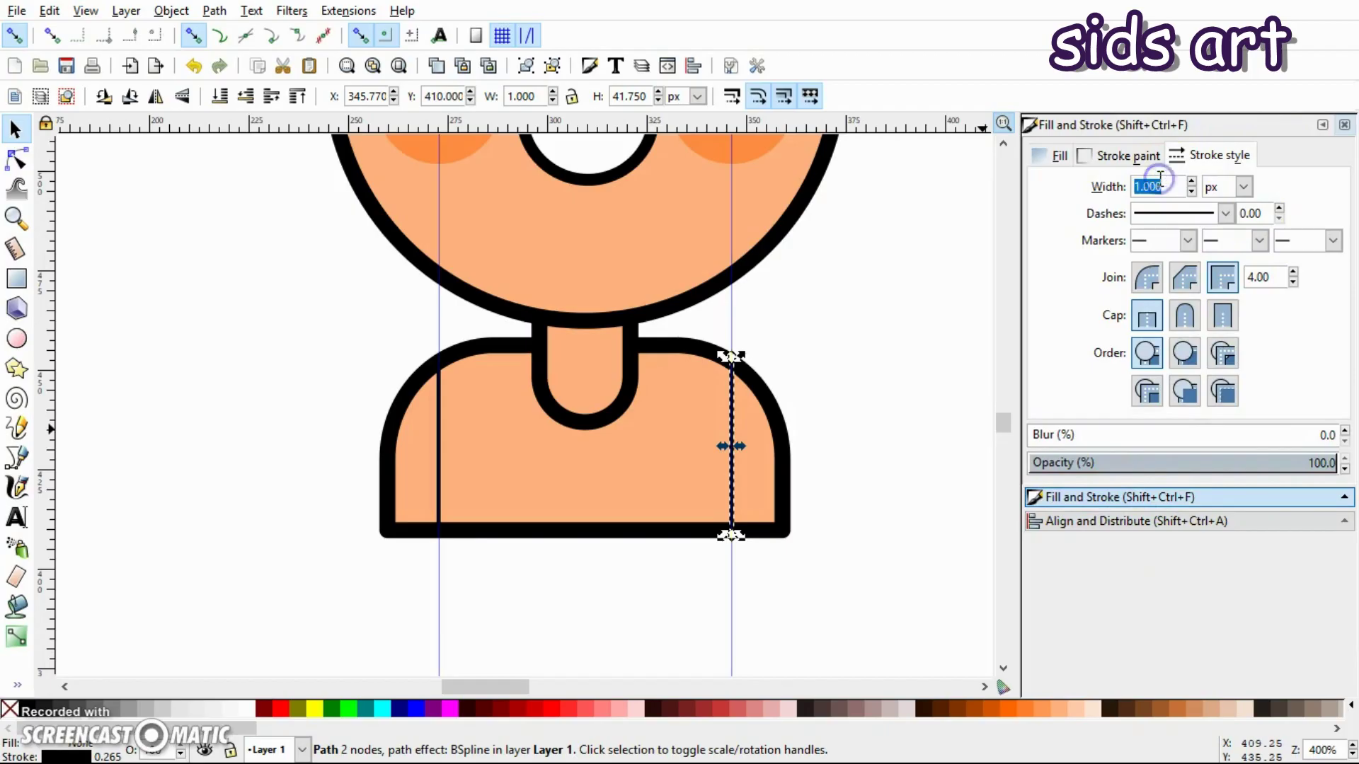
pyautogui.press('Return')
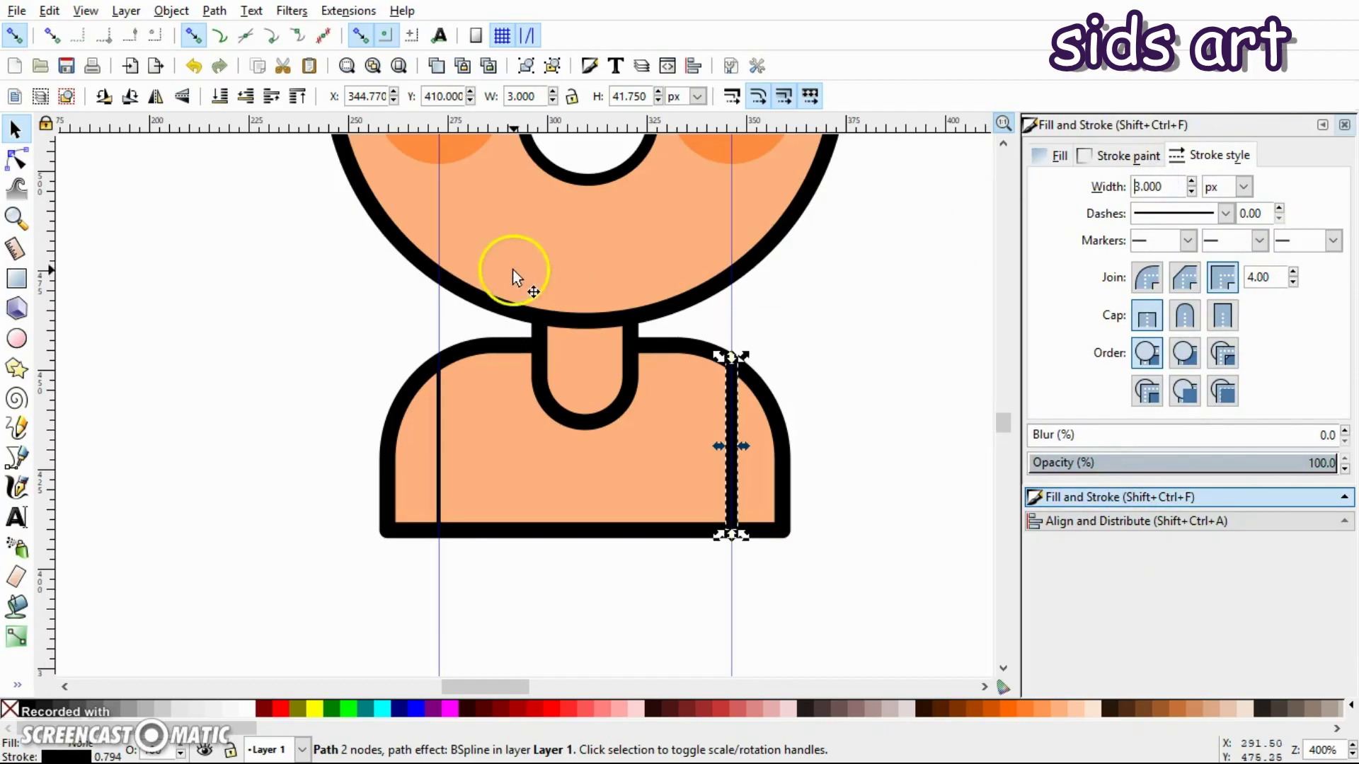
pyautogui.click(143, 224)
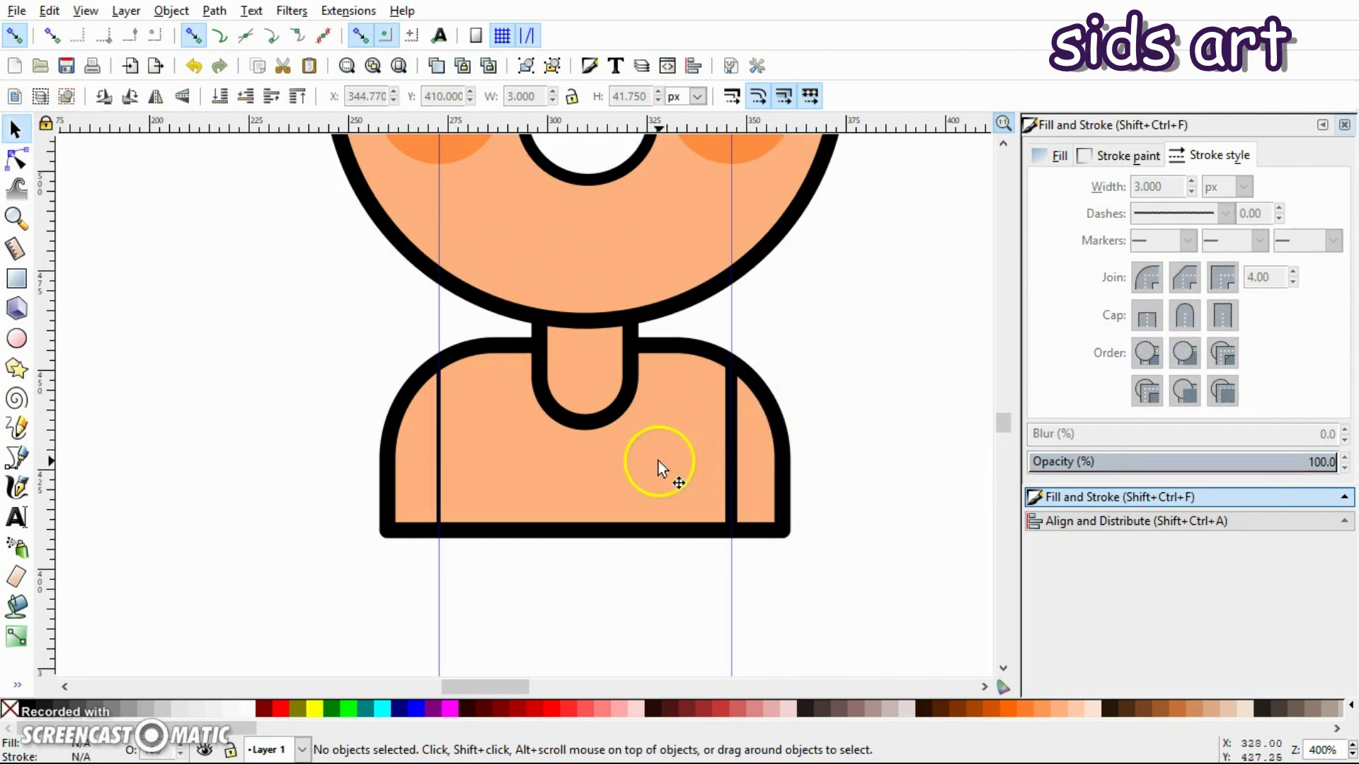
# - Set the left arm line's stroke width to 3 px
pyautogui.click(435, 430)
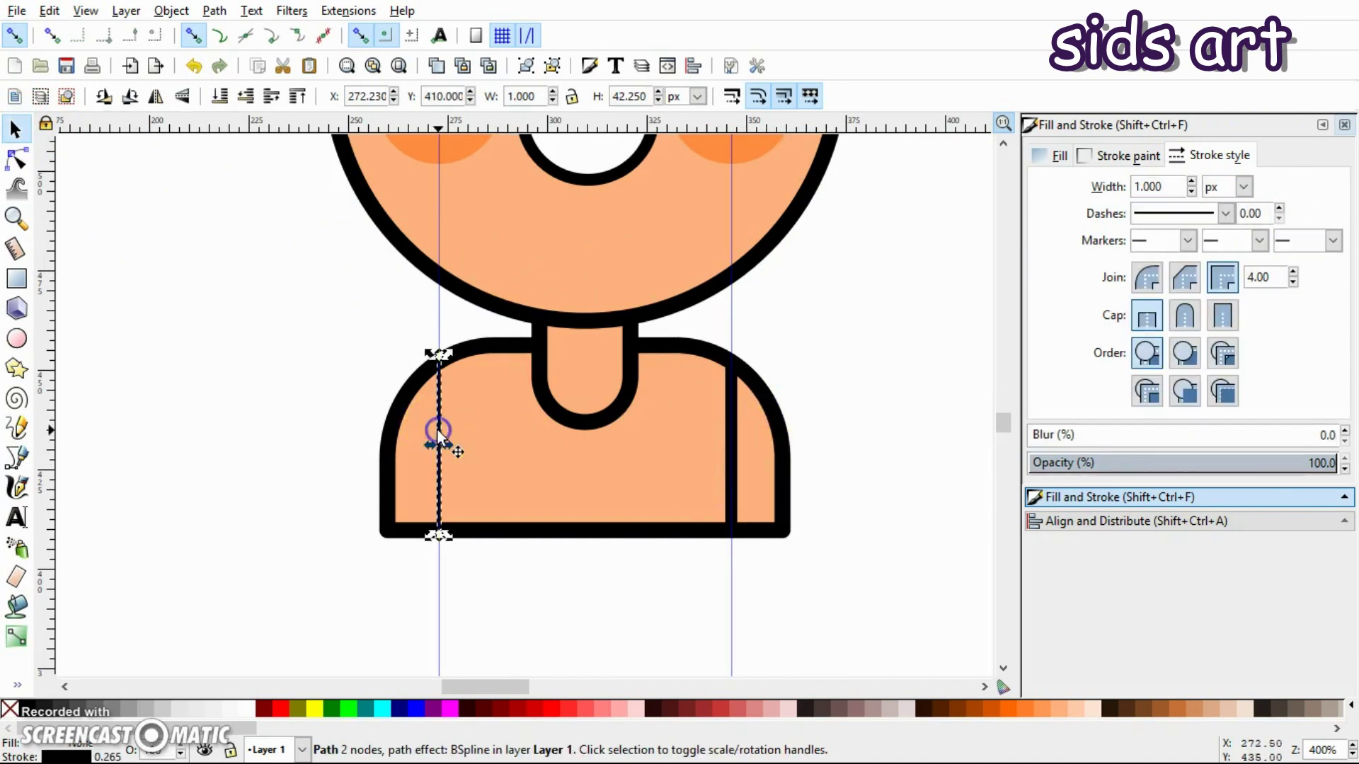
pyautogui.doubleClick(1159, 185)
pyautogui.write('3')
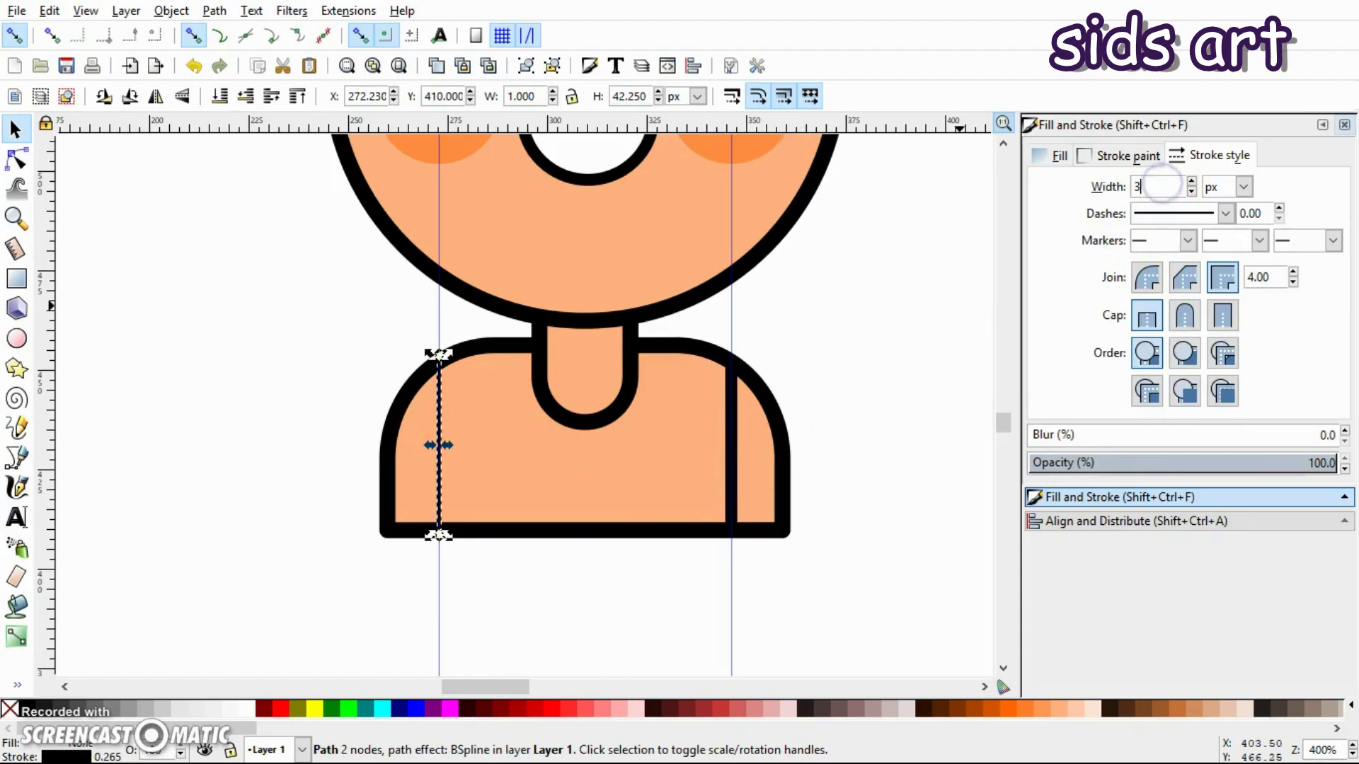
pyautogui.press('Return')
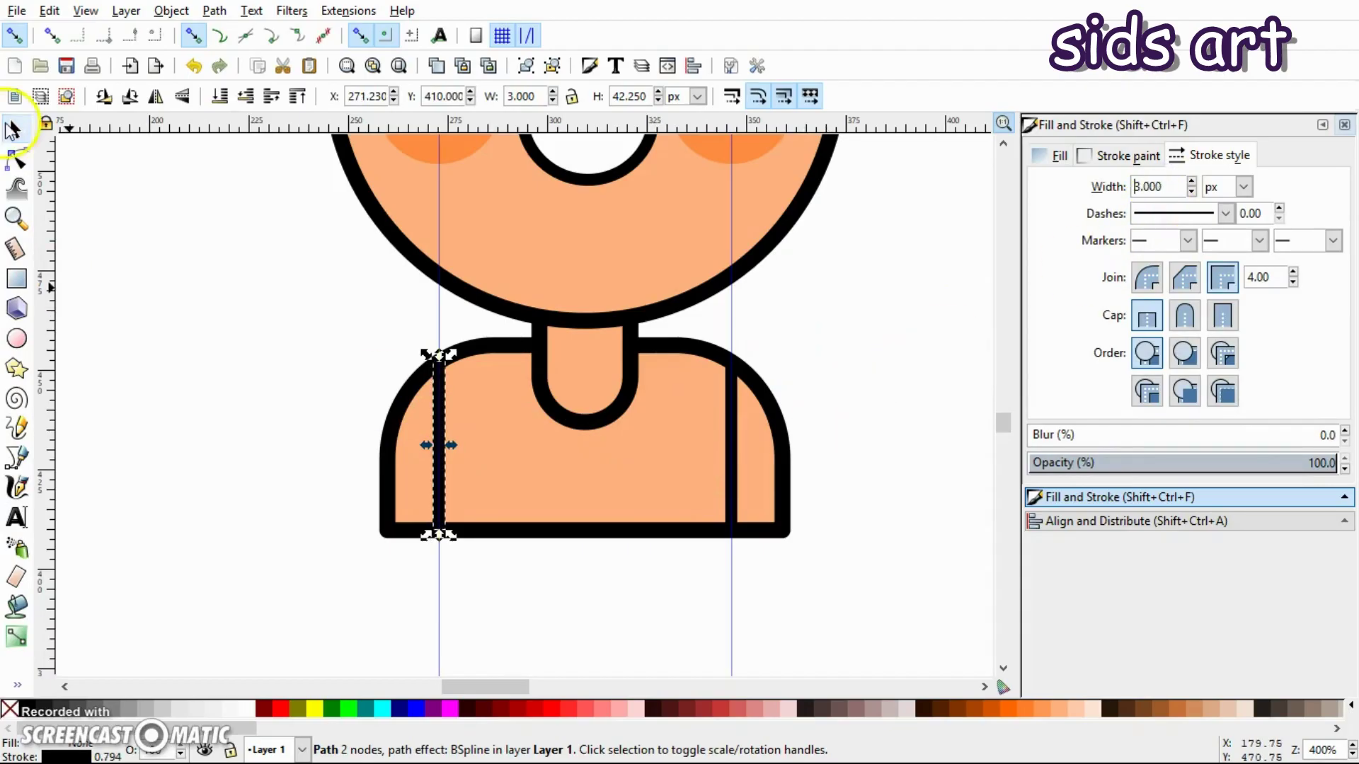
# - Delete both vertical guides and clear the selection
pyautogui.click(30, 130)
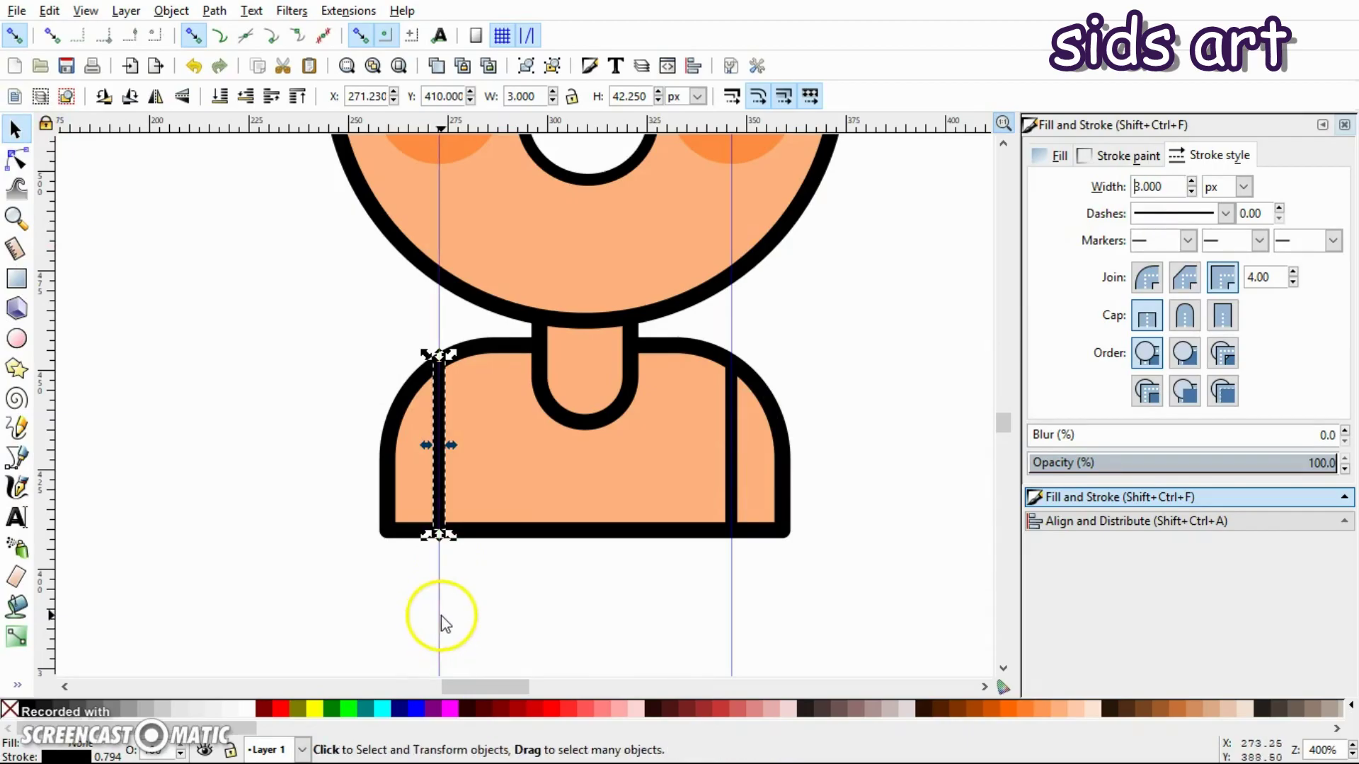
pyautogui.press('Delete')
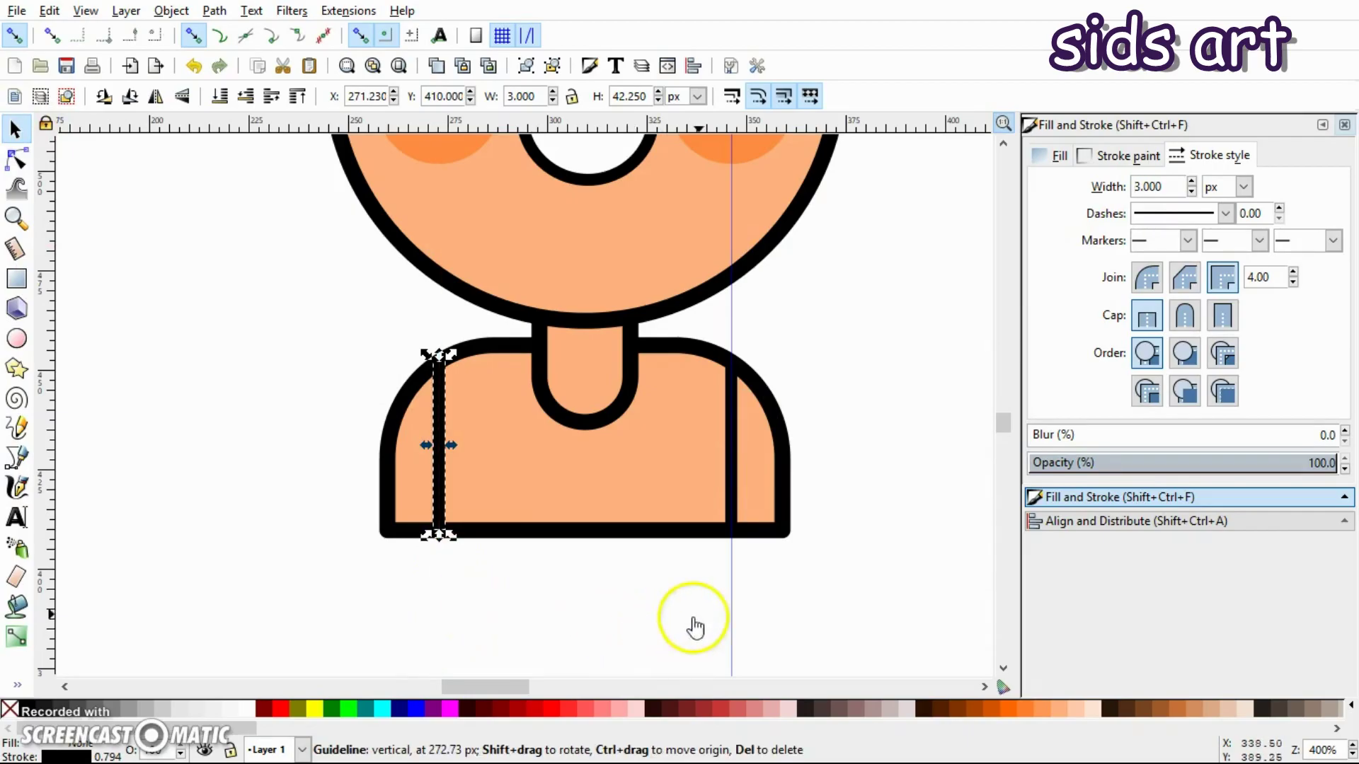
pyautogui.press('Delete')
pyautogui.press('5')
pyautogui.press('Escape')
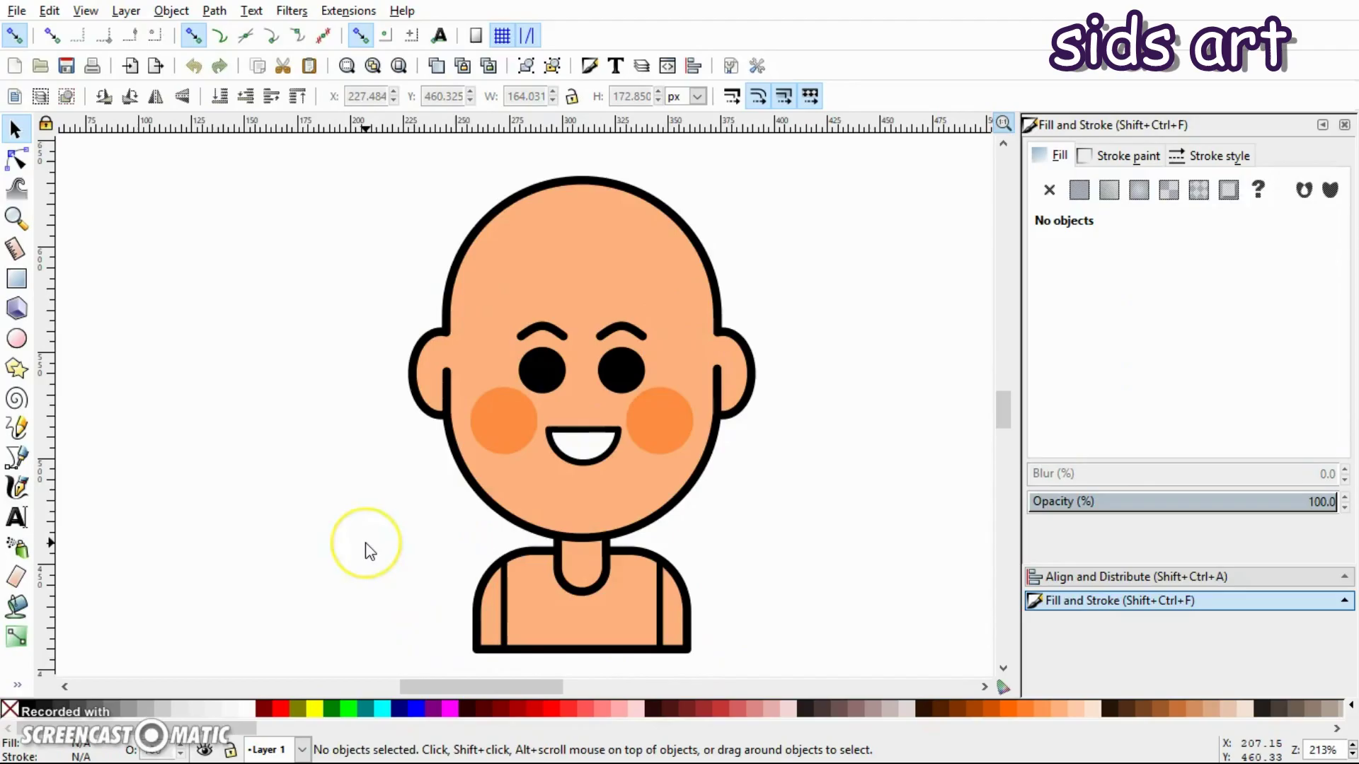